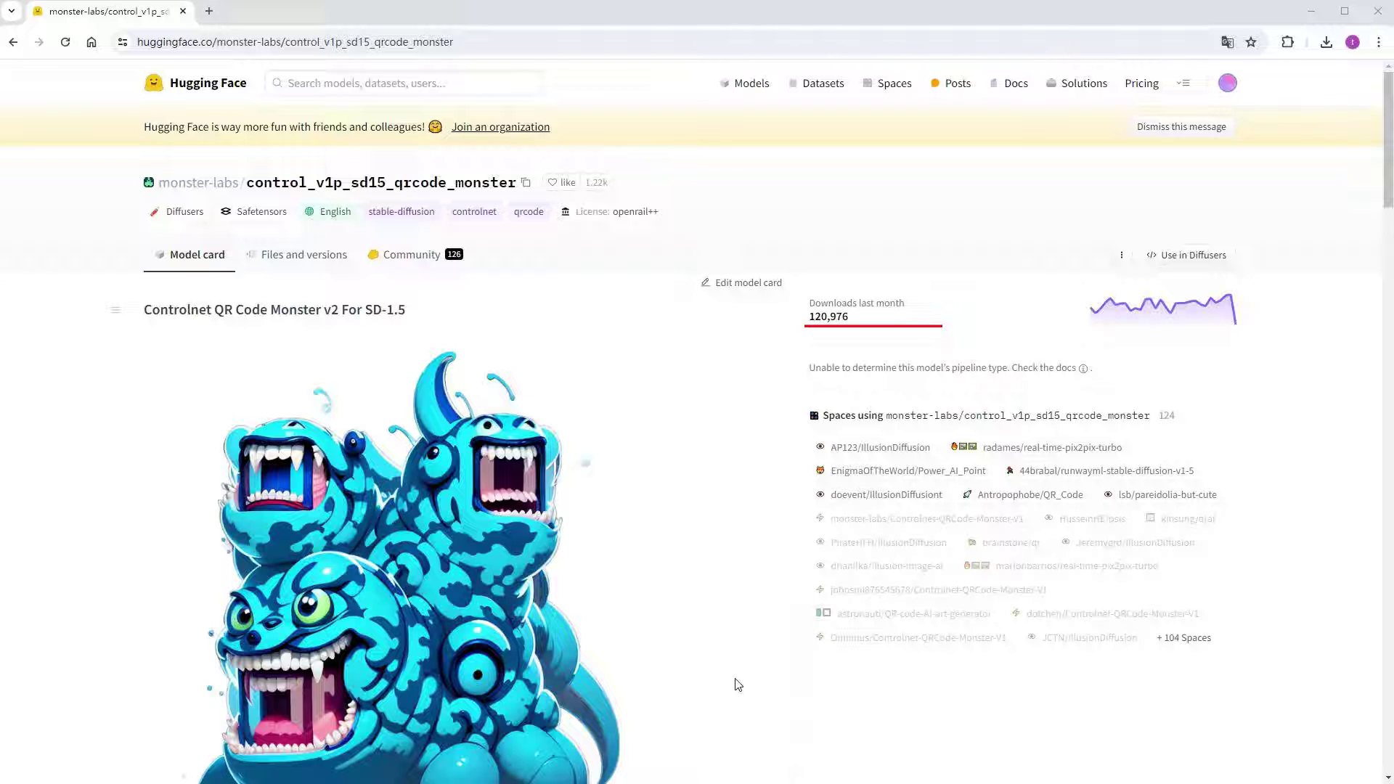
# - Scroll through the QR Code Monster model card's Model Description, How to Use and Tips
pyautogui.scroll(-10, 738, 685)
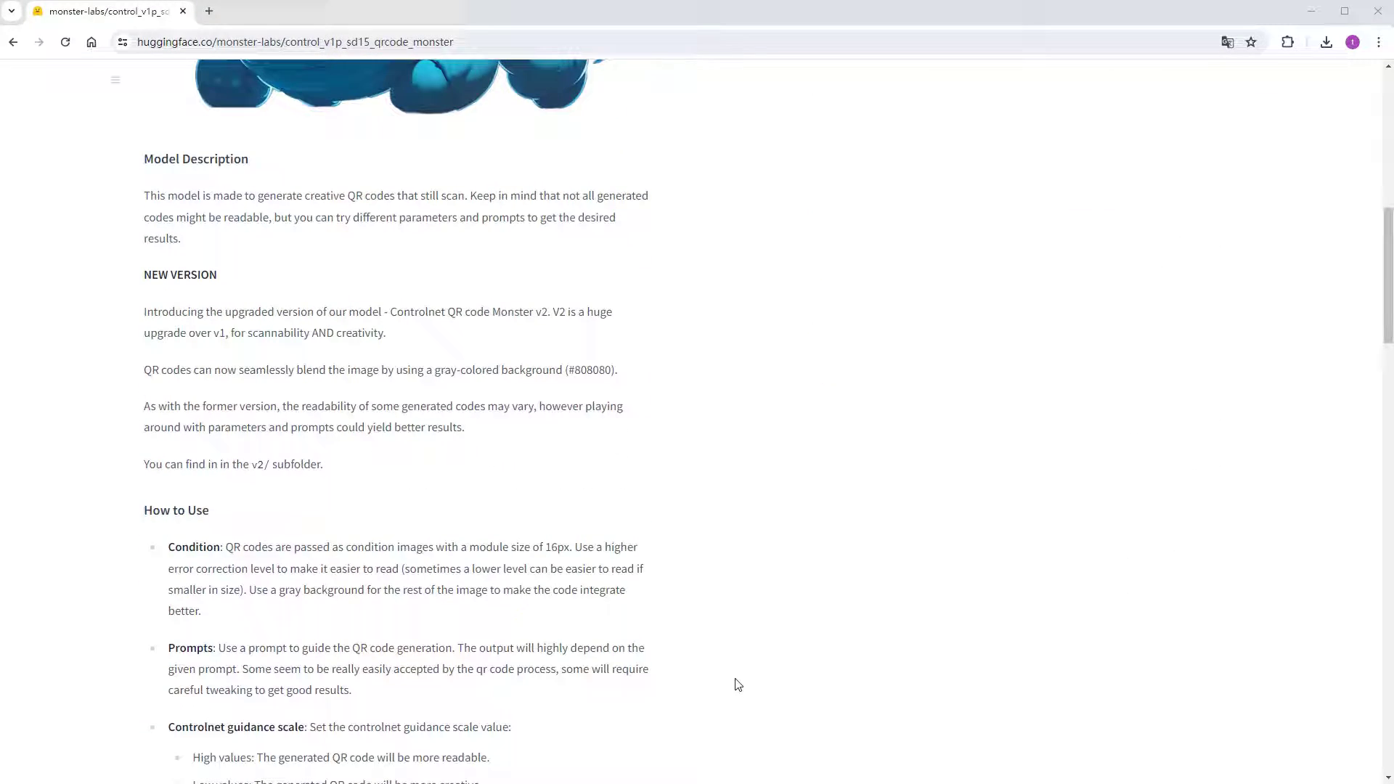
pyautogui.scroll(-5, 738, 685)
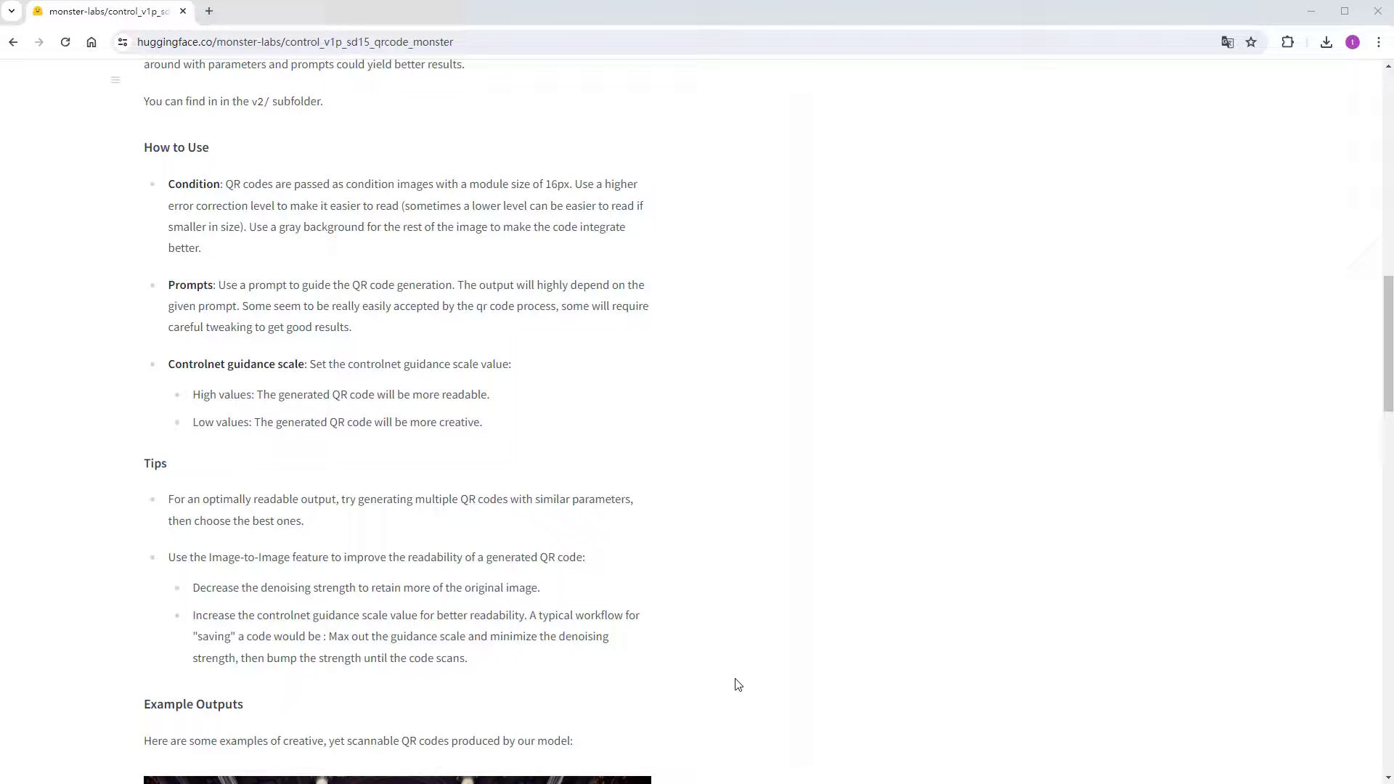
pyautogui.scroll(15, 738, 684)
# - Show the QR Code Monster repository's Files and versions list and enter the v2 folder
pyautogui.click(299, 262)
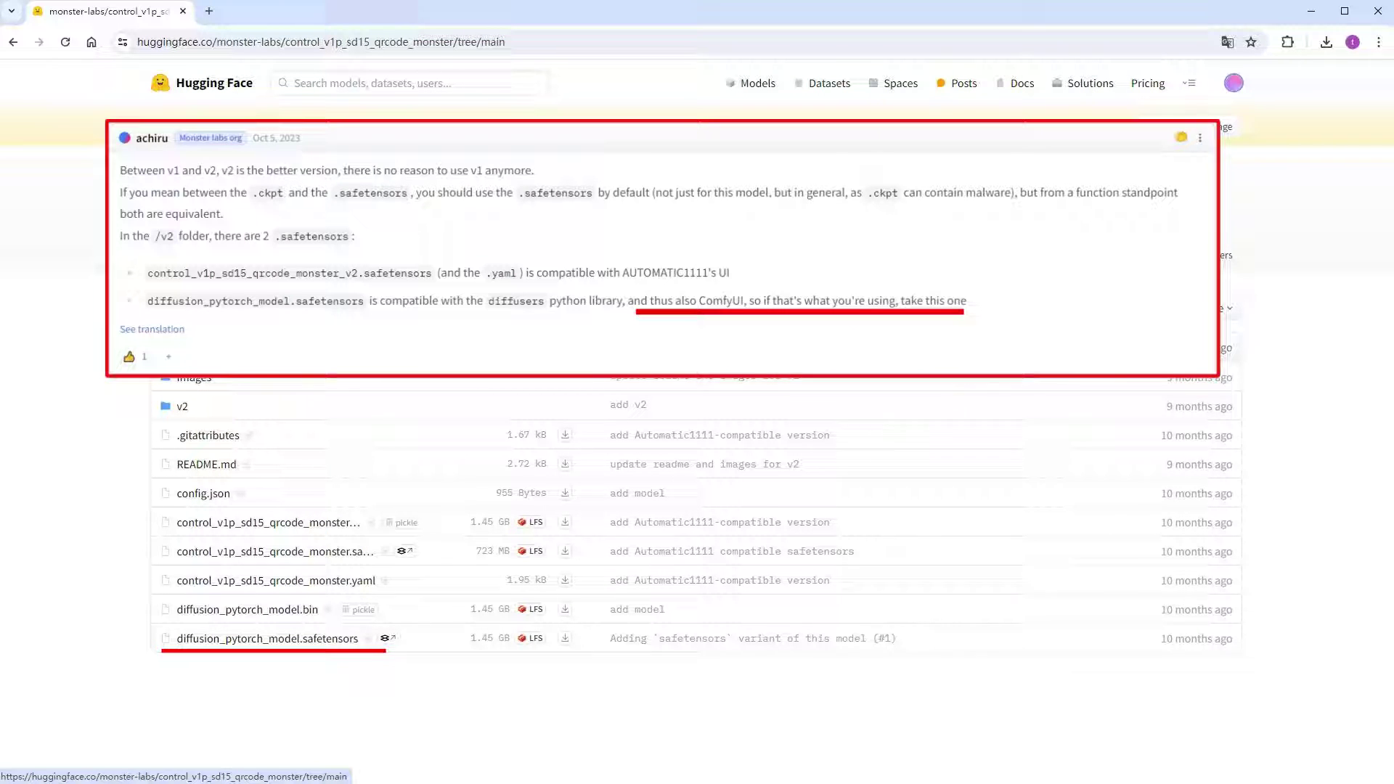
pyautogui.click(182, 408)
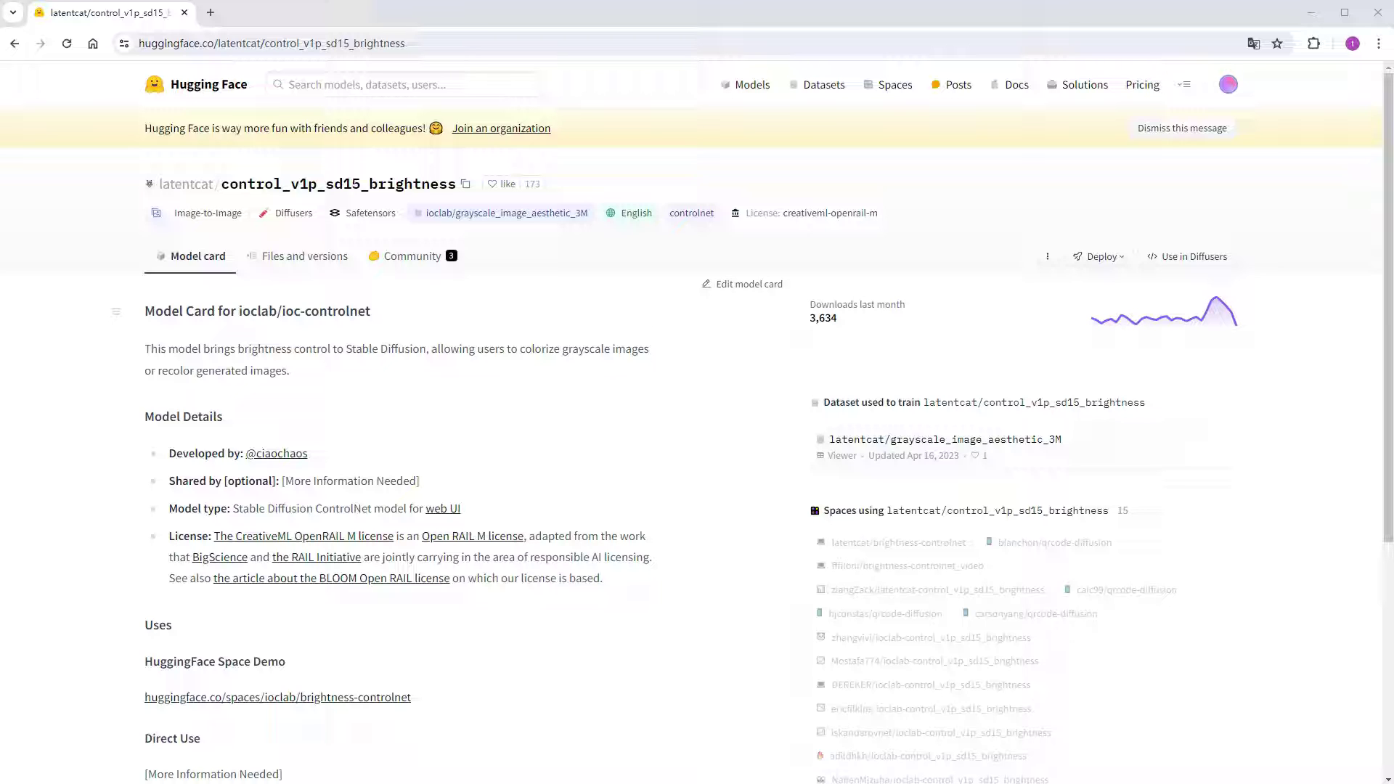
# - Scroll the control_v1p_sd15_brightness model card, then show its Files and versions list
pyautogui.scroll(-2, 647, 697)
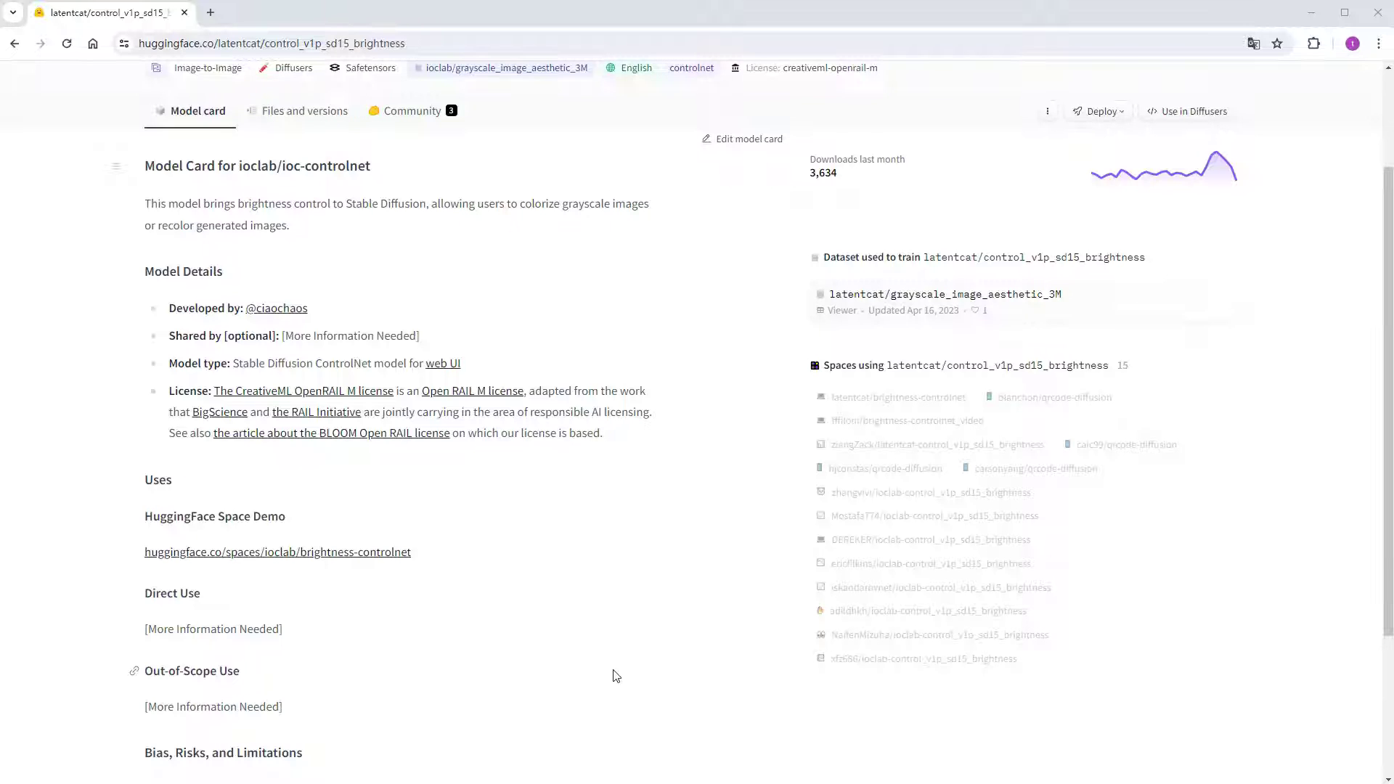
pyautogui.scroll(2, 614, 674)
pyautogui.click(303, 258)
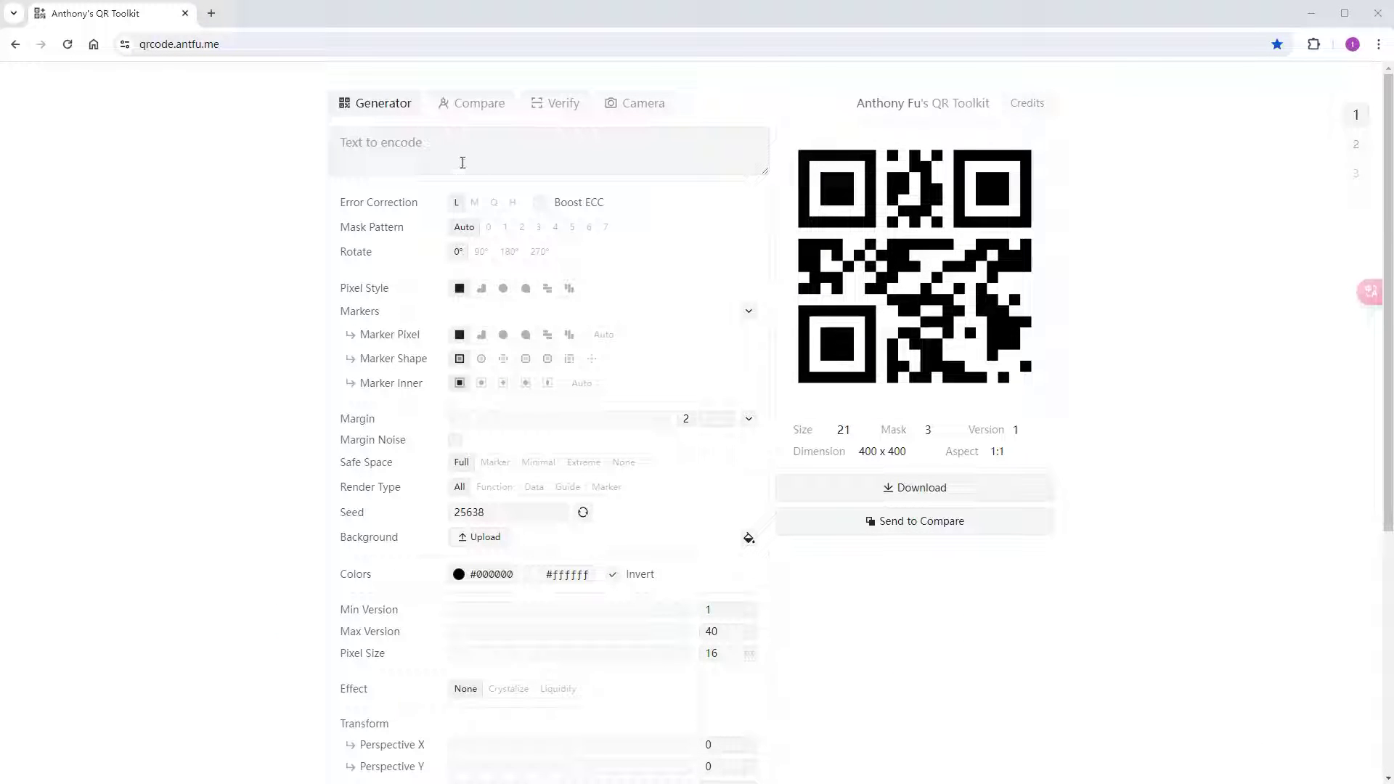
# - Paste the channel page link into Text to encode, then cut it back out
pyautogui.click(463, 161)
pyautogui.write('https://space.bilibili.com/449342345')
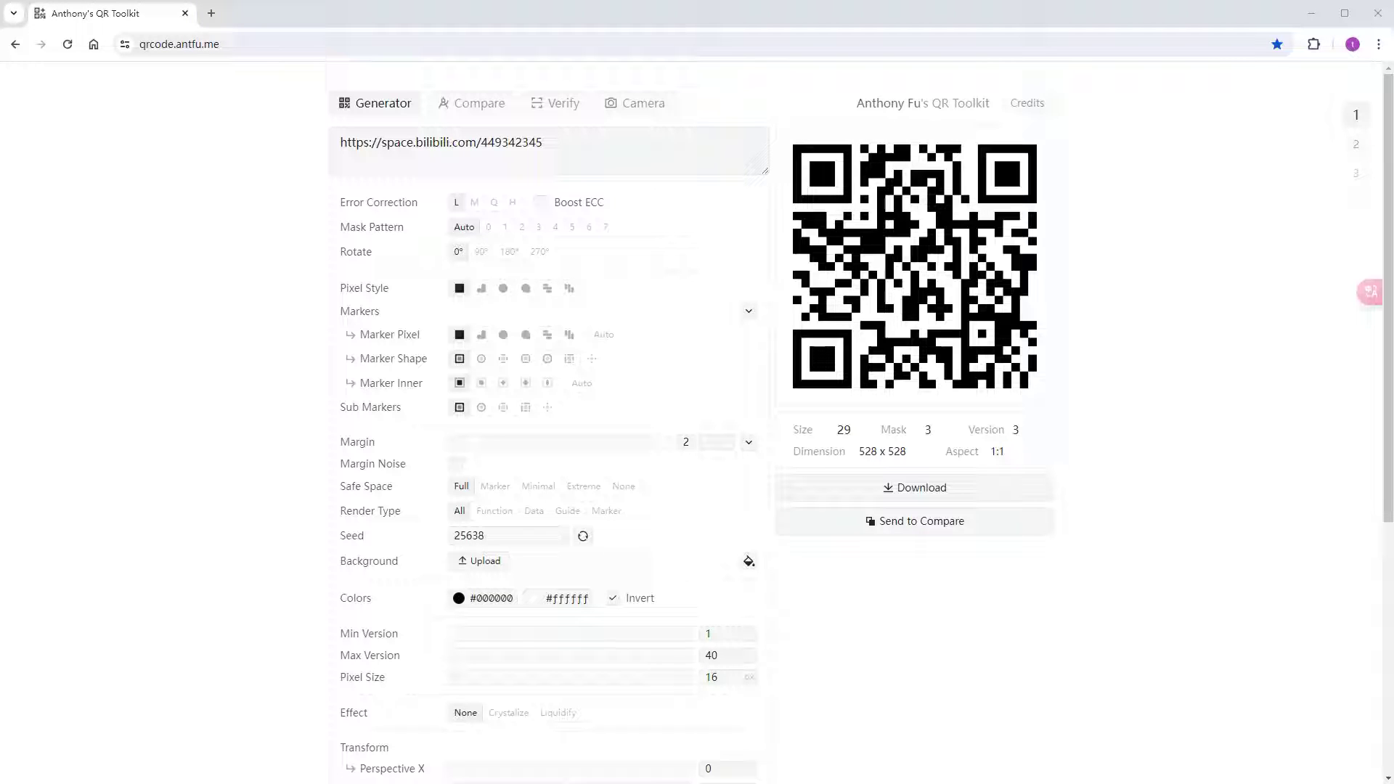
pyautogui.click(596, 152)
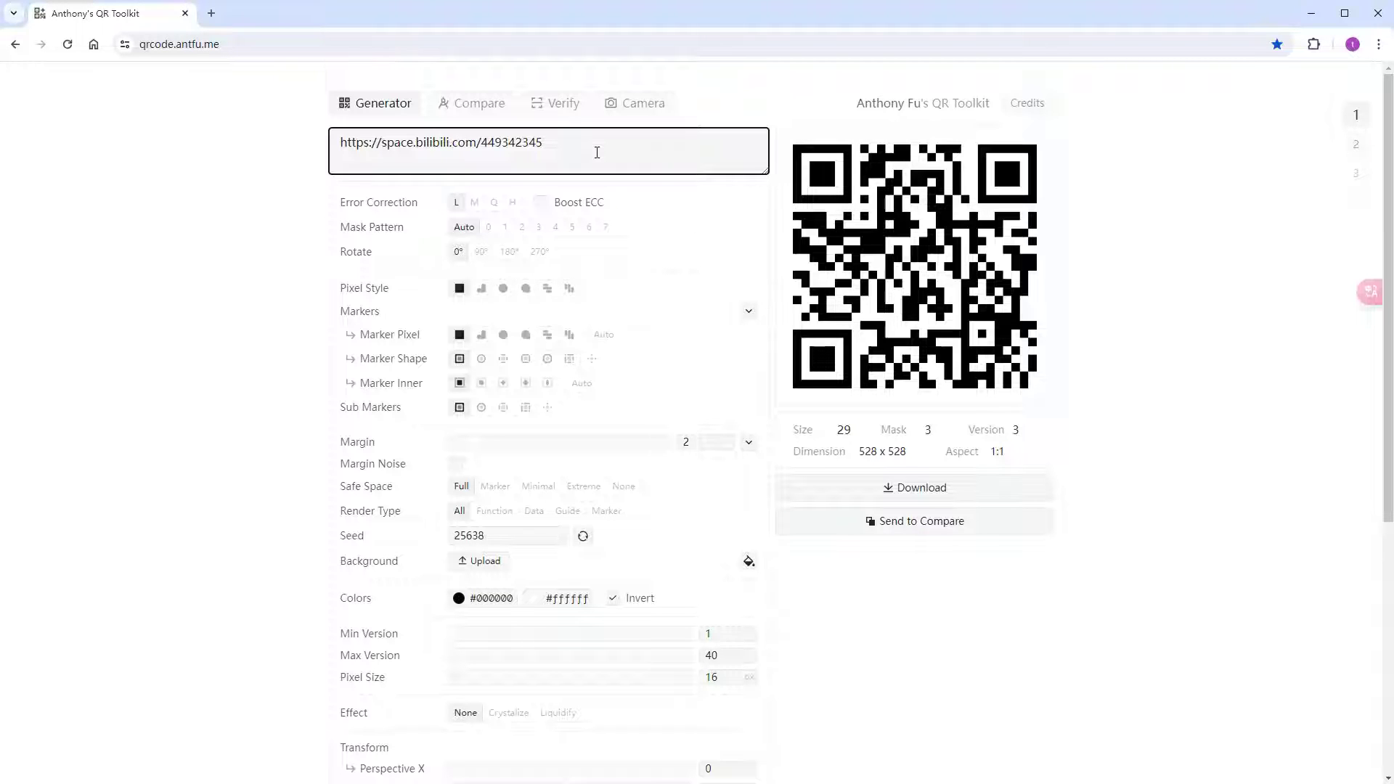
pyautogui.hotkey('ctrl', 'a')
pyautogui.hotkey('ctrl', 'x')
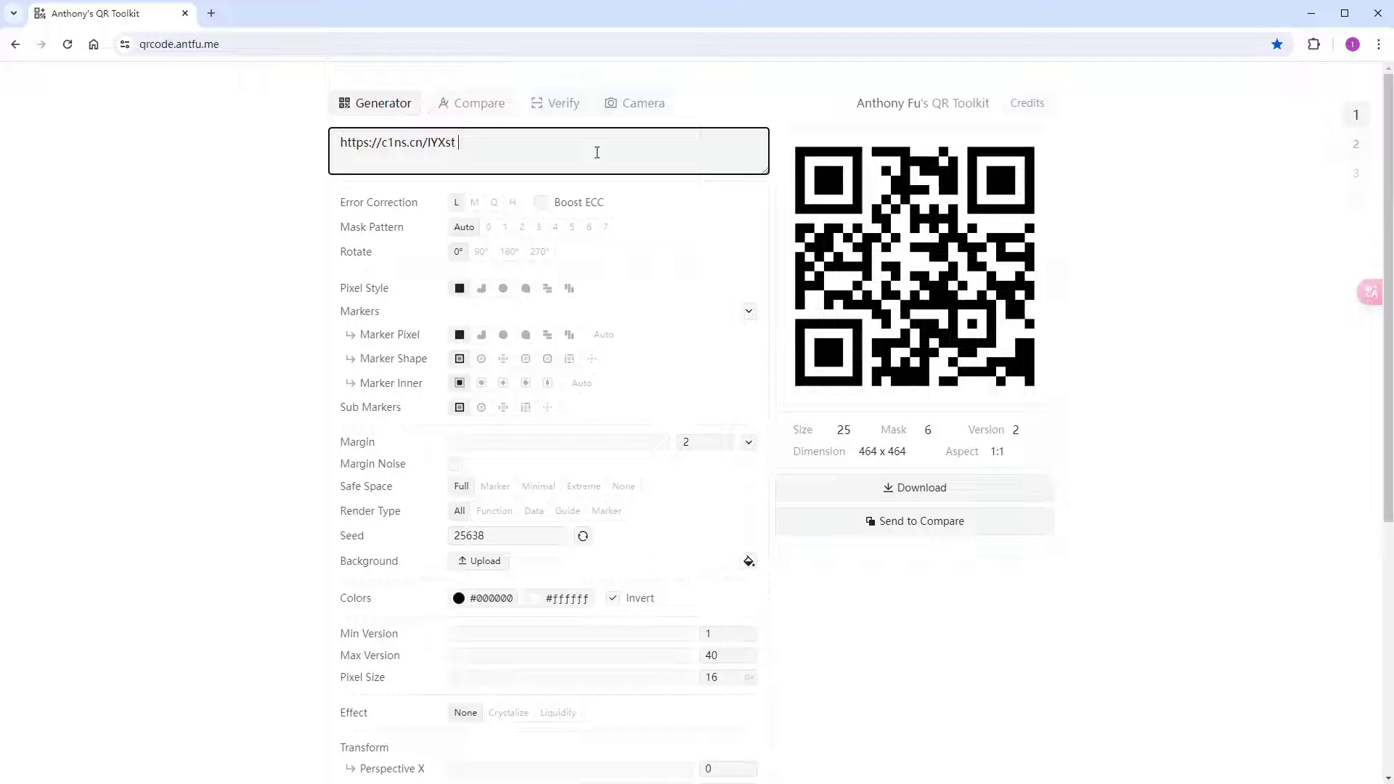
# - Test the channel link in a new browser tab, then return to the QR generator
pyautogui.hotkey('ctrl', 't')
pyautogui.hotkey('ctrl', 'v')
pyautogui.press('Return')
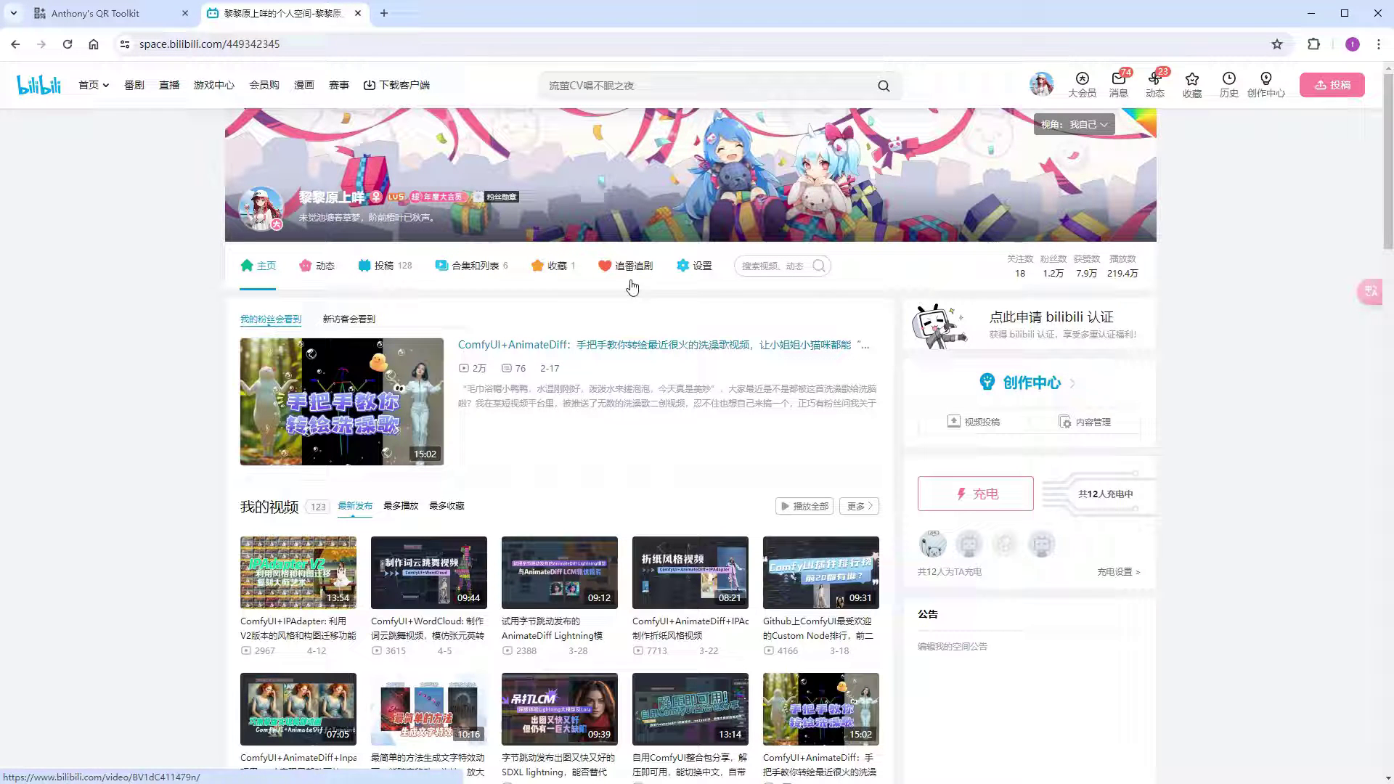
pyautogui.click(120, 20)
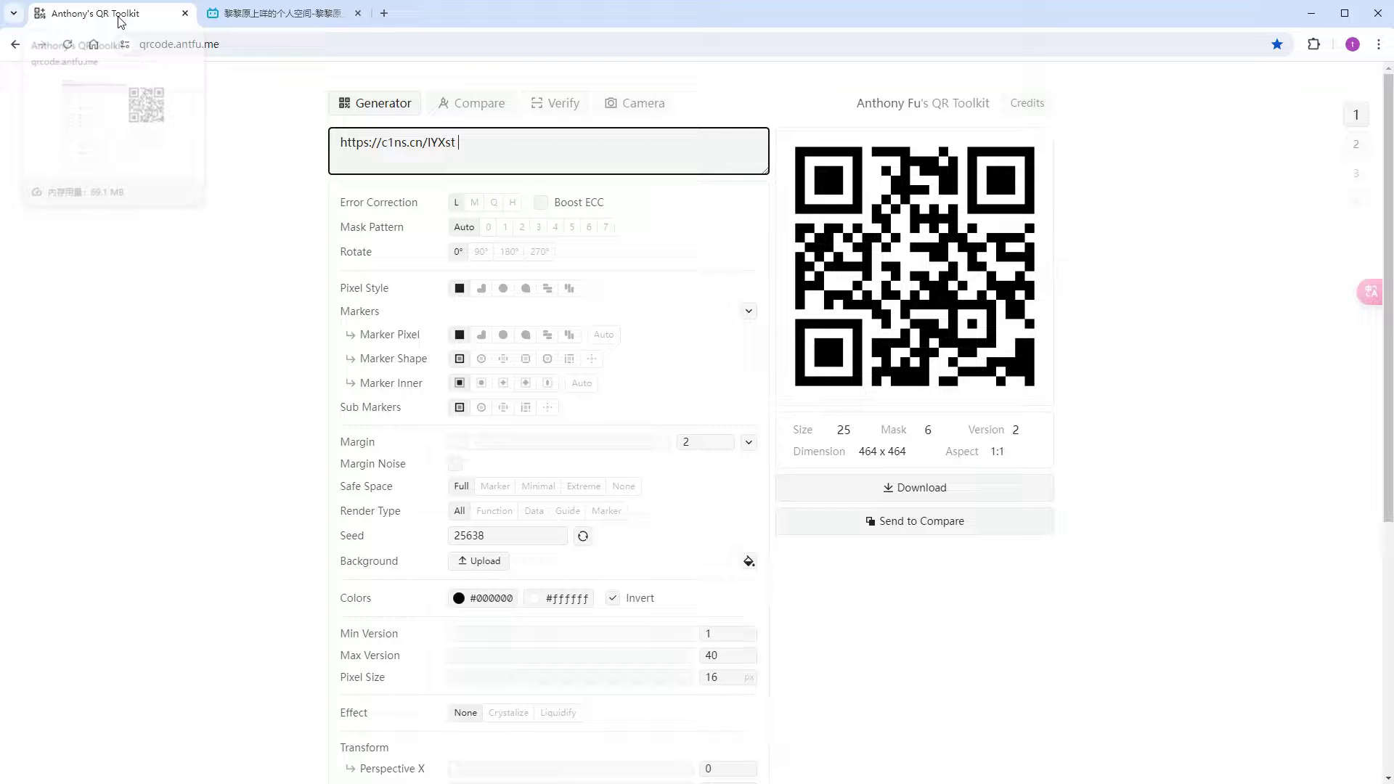
# - Set error correction to M, mask pattern 5 and a 180° rotation
pyautogui.click(474, 203)
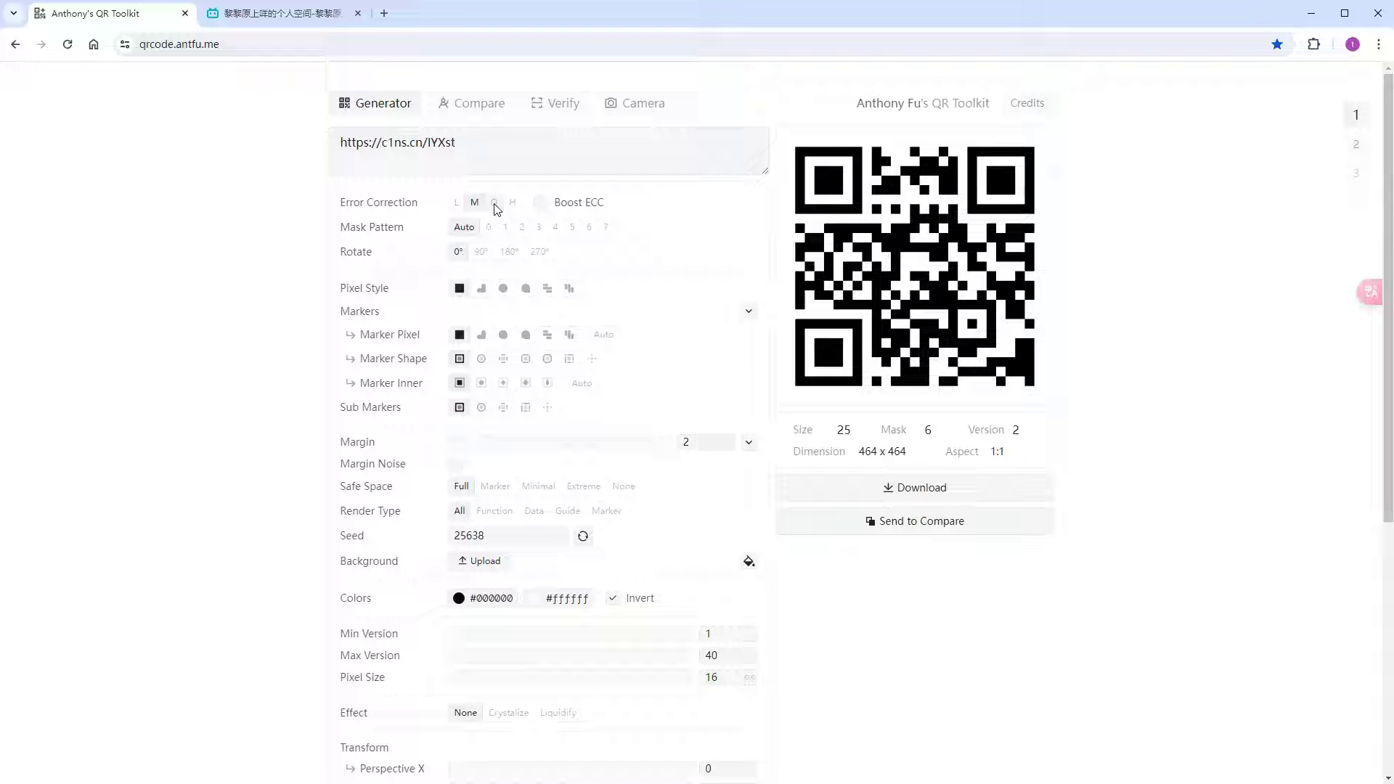
pyautogui.click(495, 205)
pyautogui.click(513, 204)
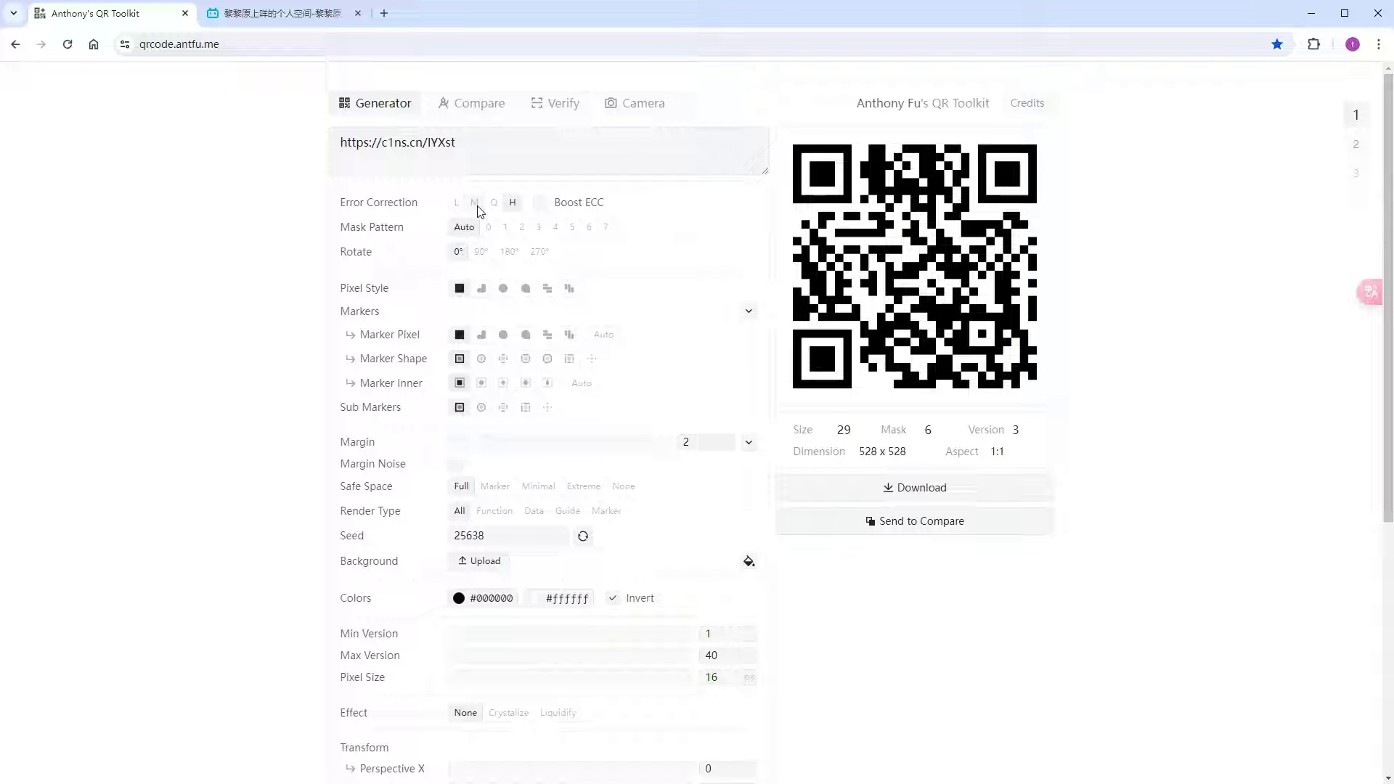
pyautogui.click(476, 205)
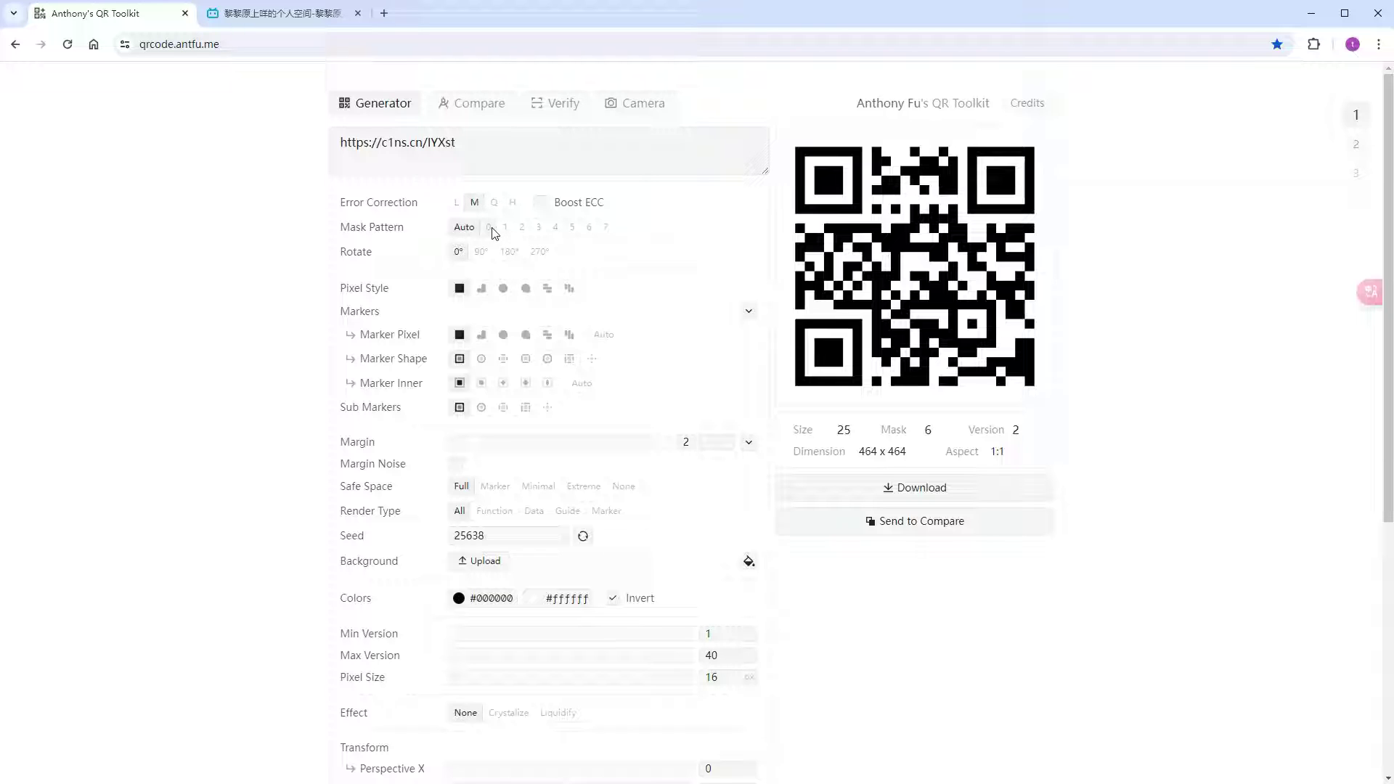
pyautogui.click(490, 229)
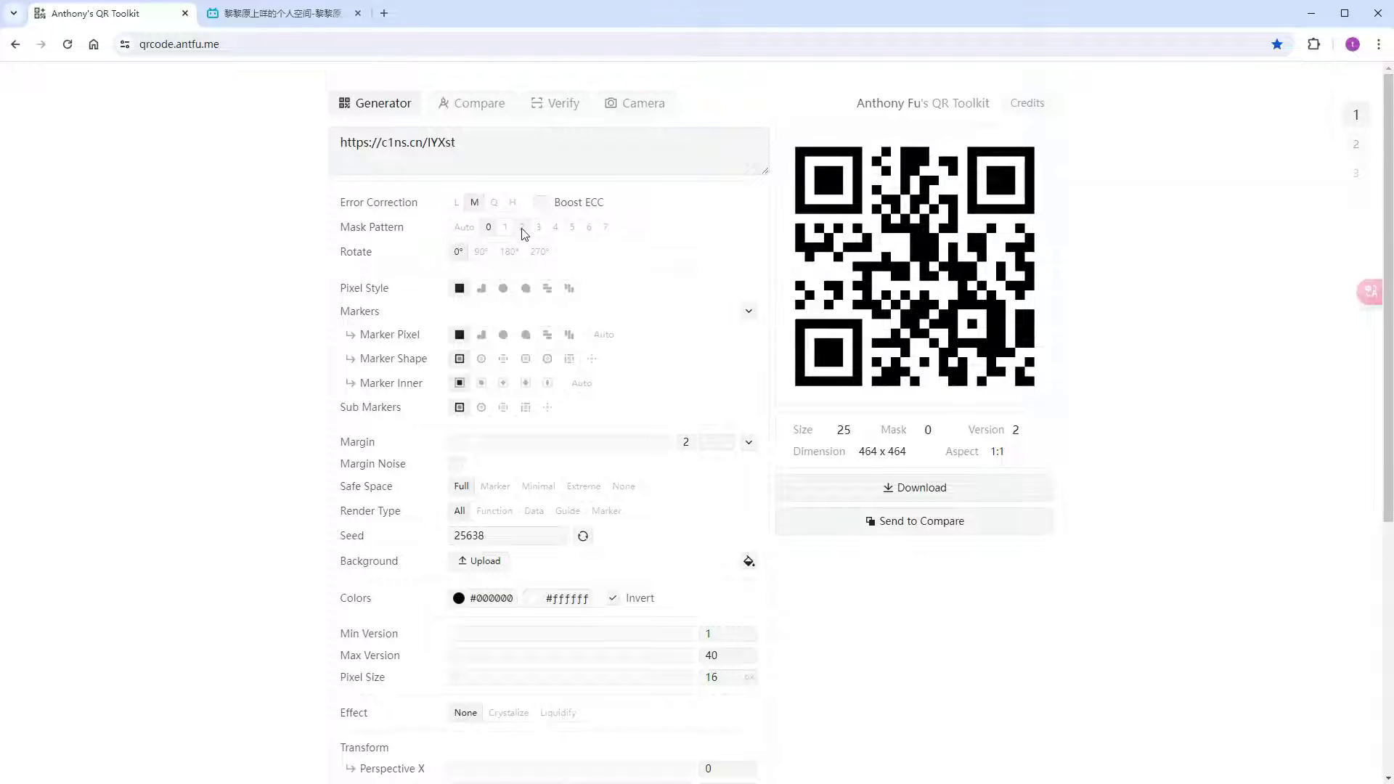
pyautogui.click(523, 229)
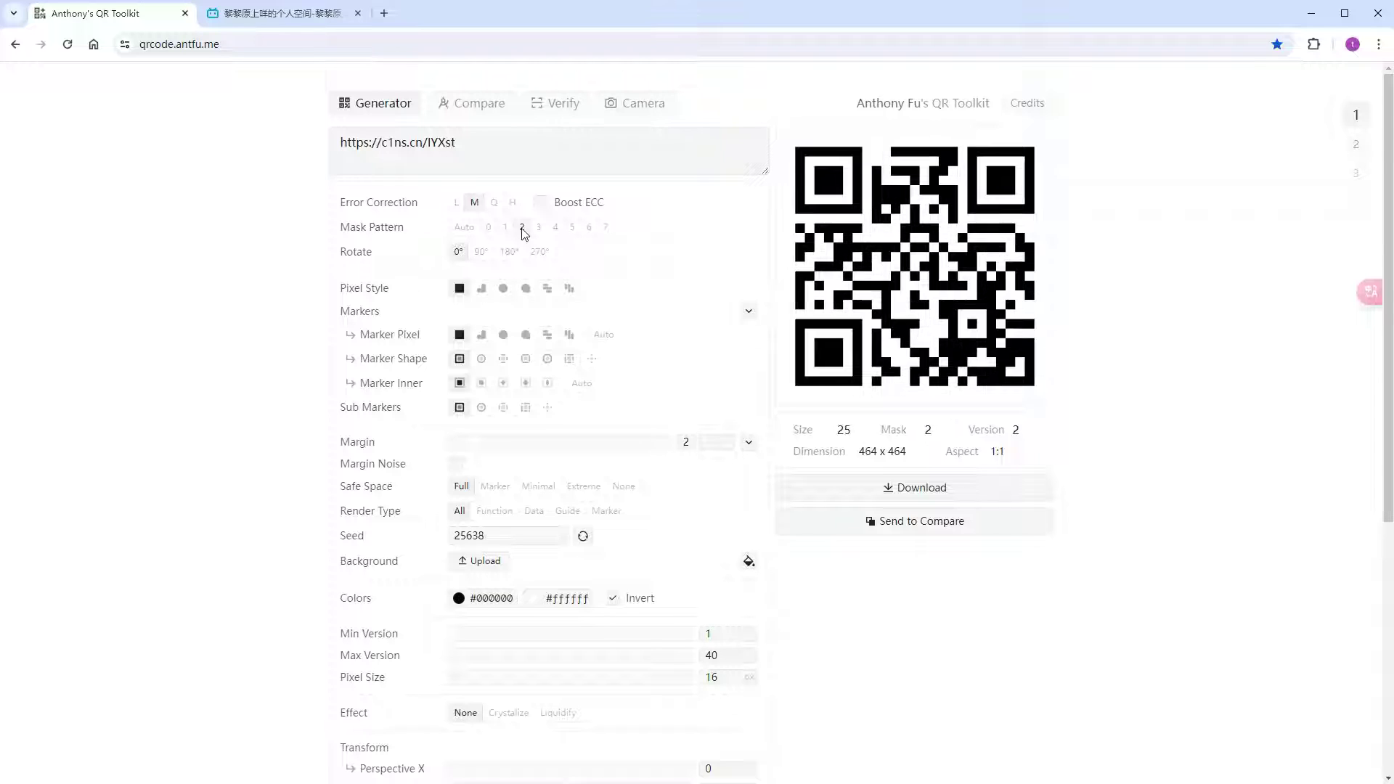
pyautogui.click(568, 229)
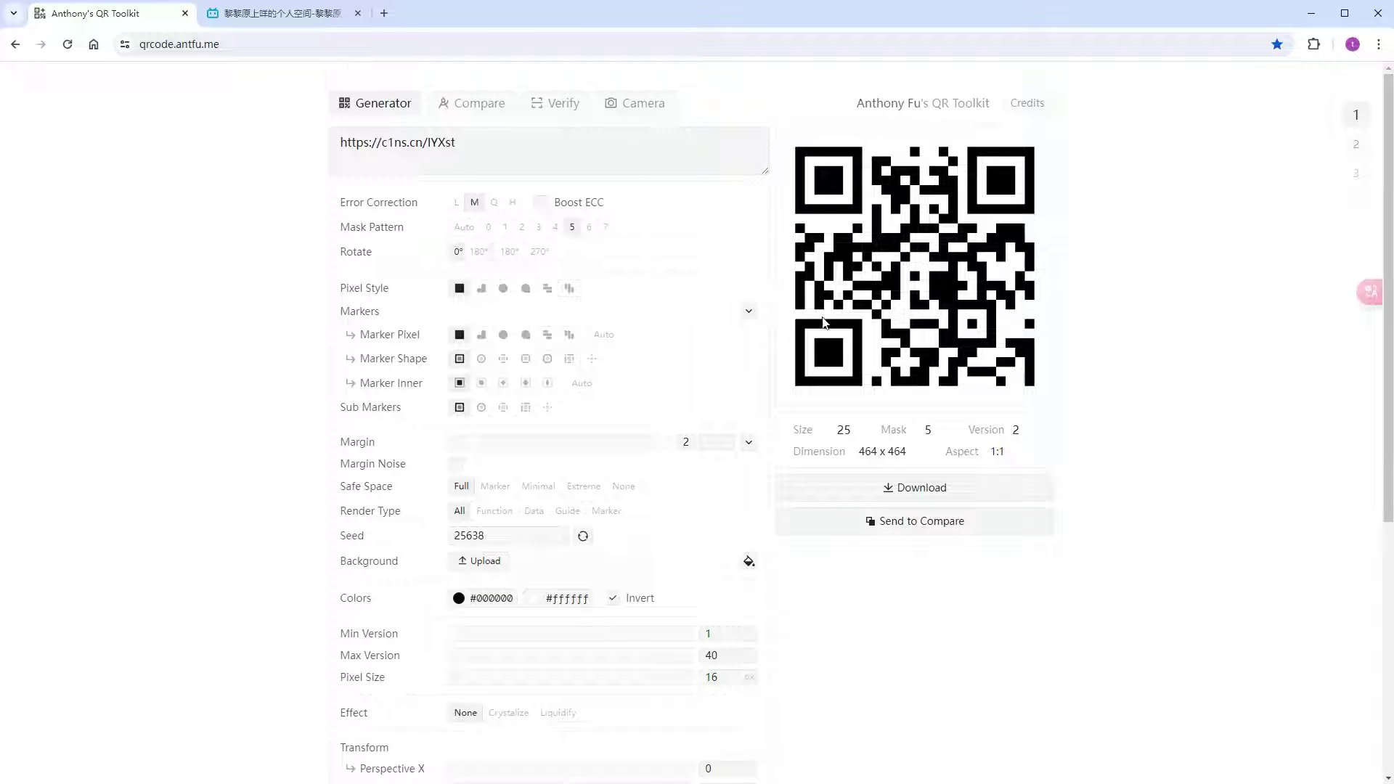
pyautogui.click(479, 252)
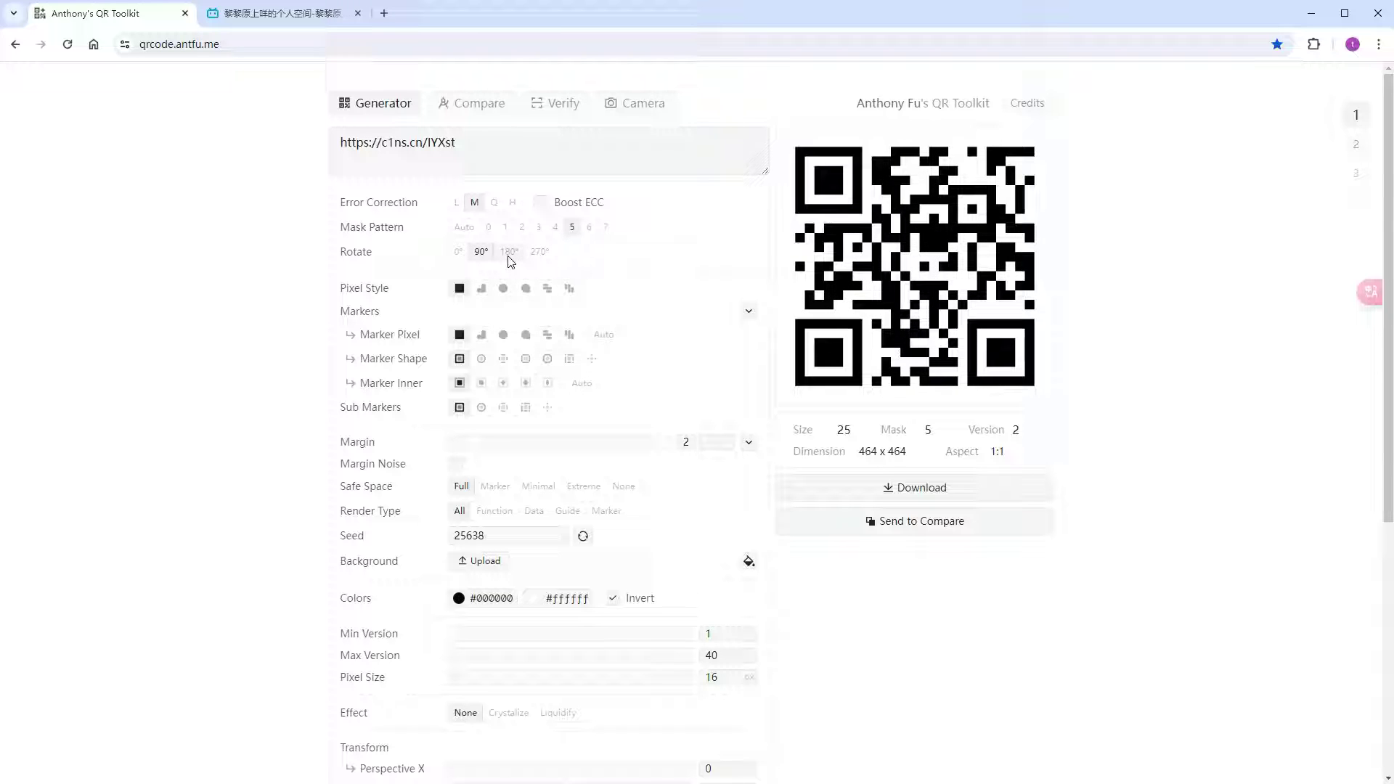
pyautogui.click(511, 254)
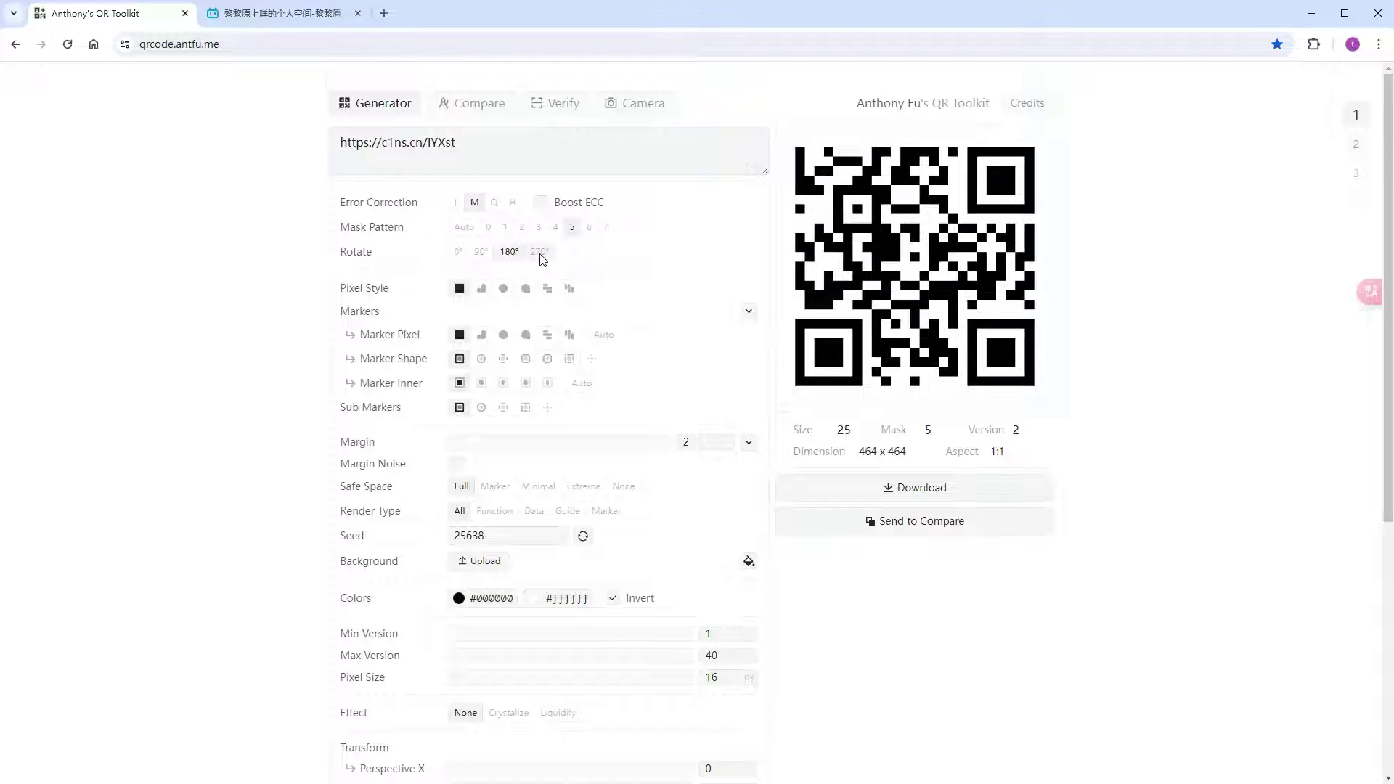
# - Use rounded pixels and marker pixels, line-style marker shapes, and a solid inner marker square
pyautogui.click(481, 291)
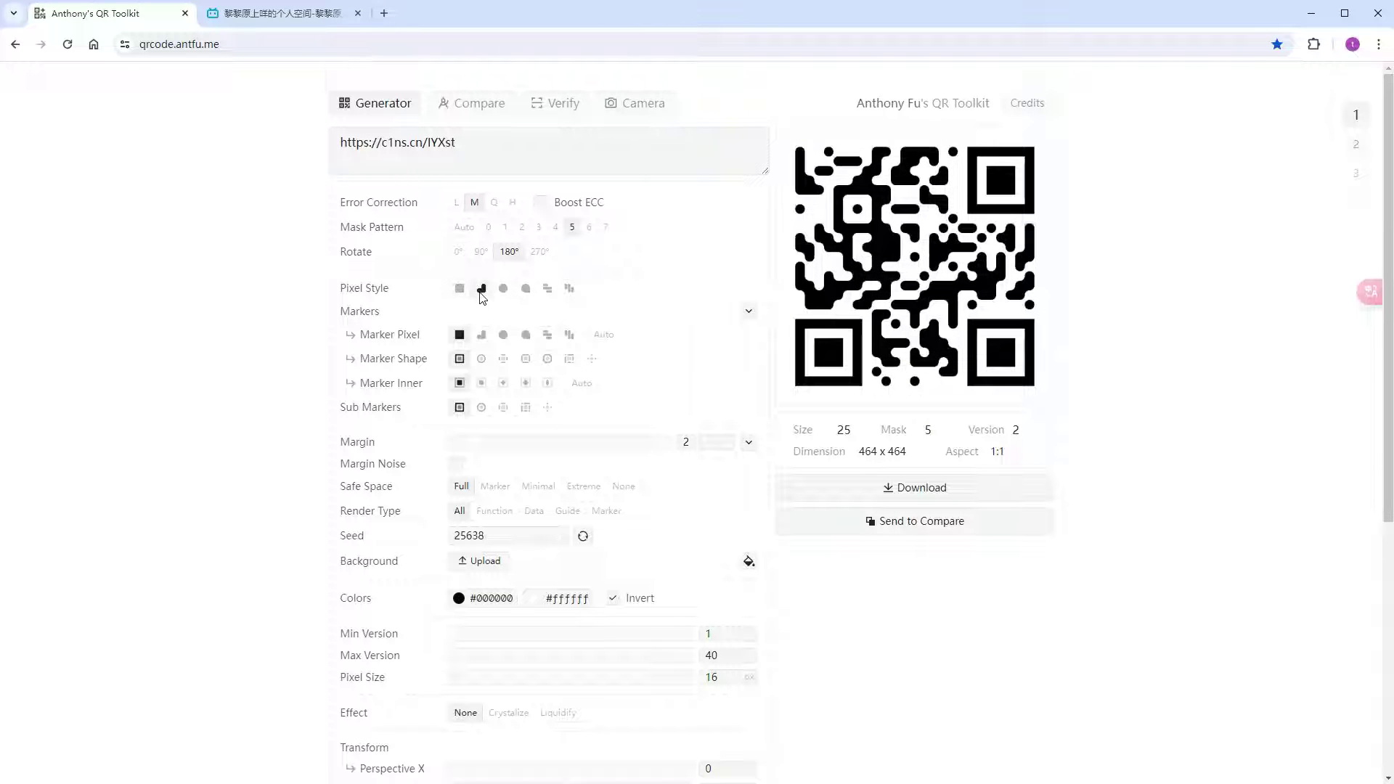
pyautogui.click(483, 336)
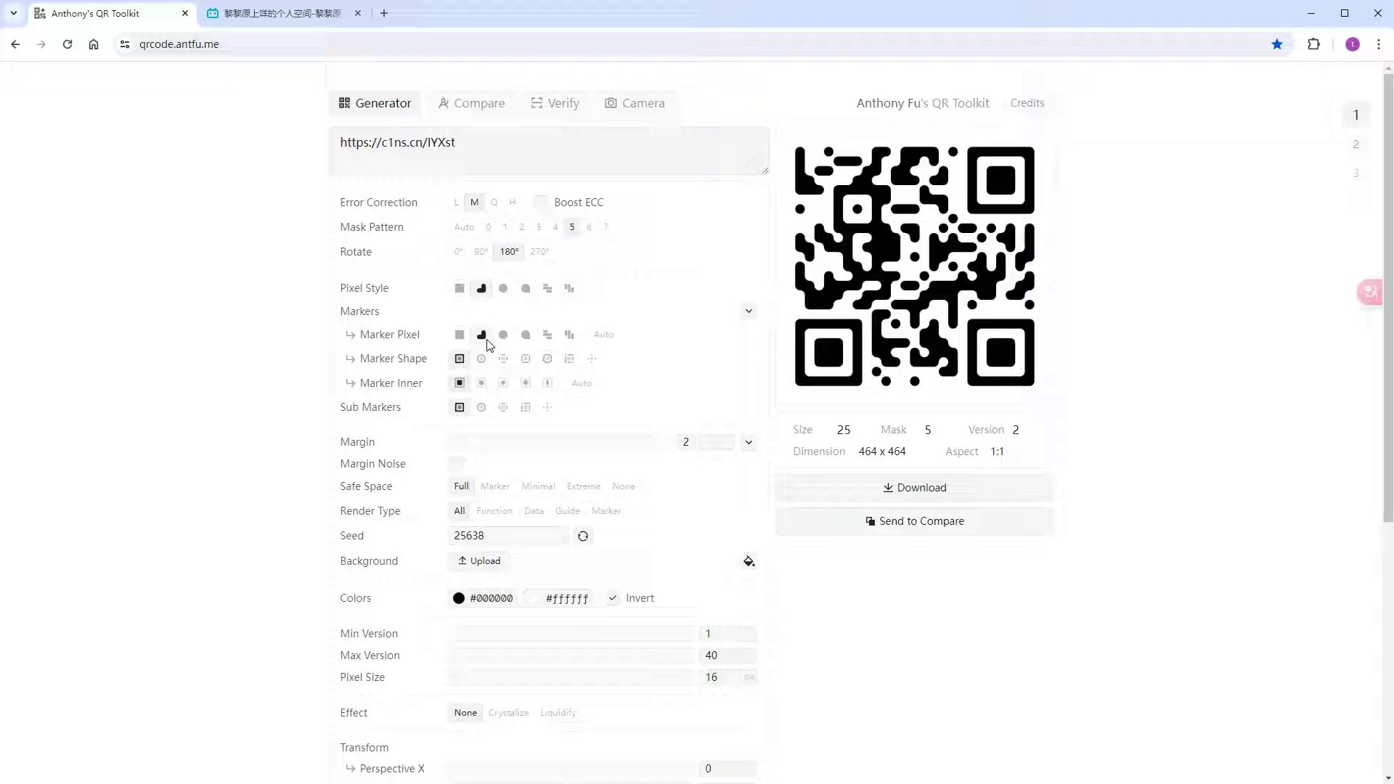
pyautogui.click(503, 335)
pyautogui.click(480, 359)
pyautogui.click(526, 359)
pyautogui.click(569, 358)
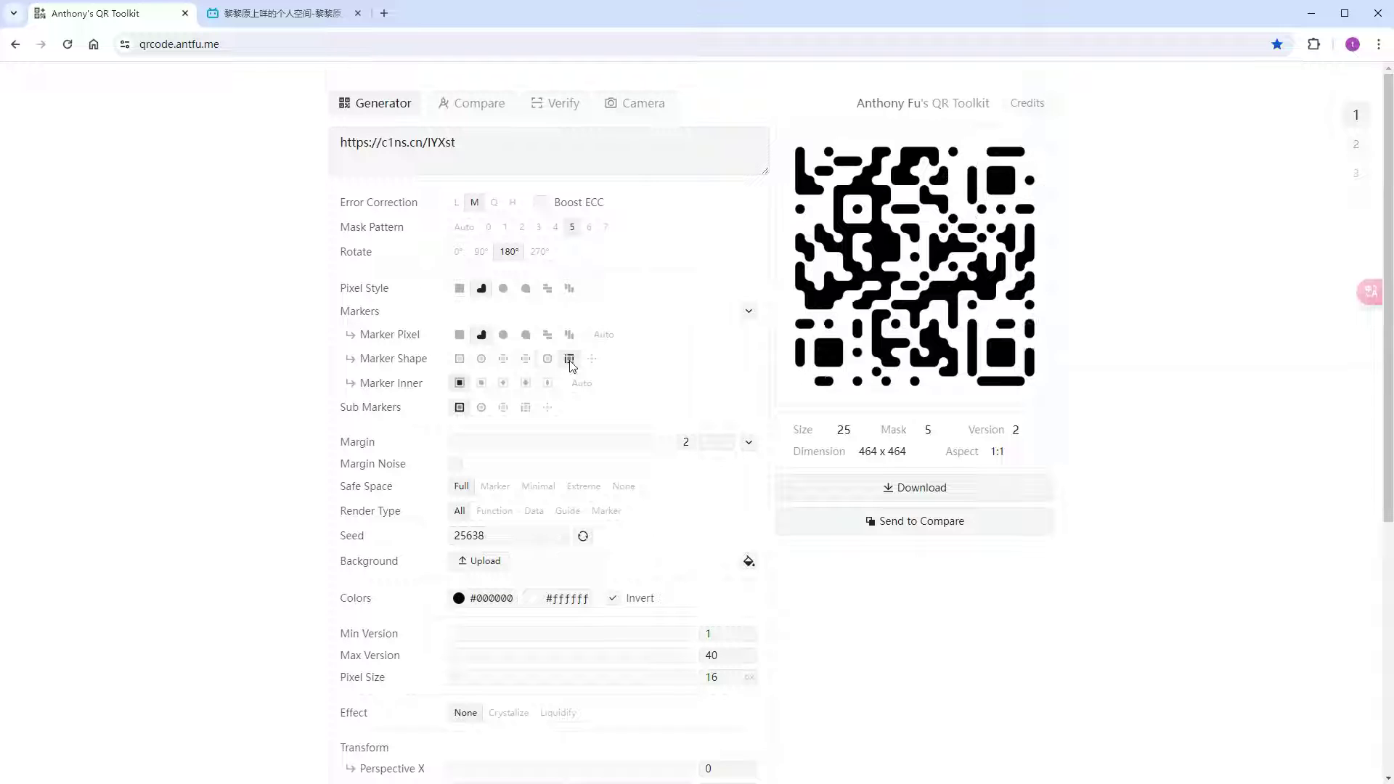
pyautogui.click(503, 382)
pyautogui.click(460, 382)
# - Draw the sub marker as a circle and keep black modules on white via Invert
pyautogui.click(481, 407)
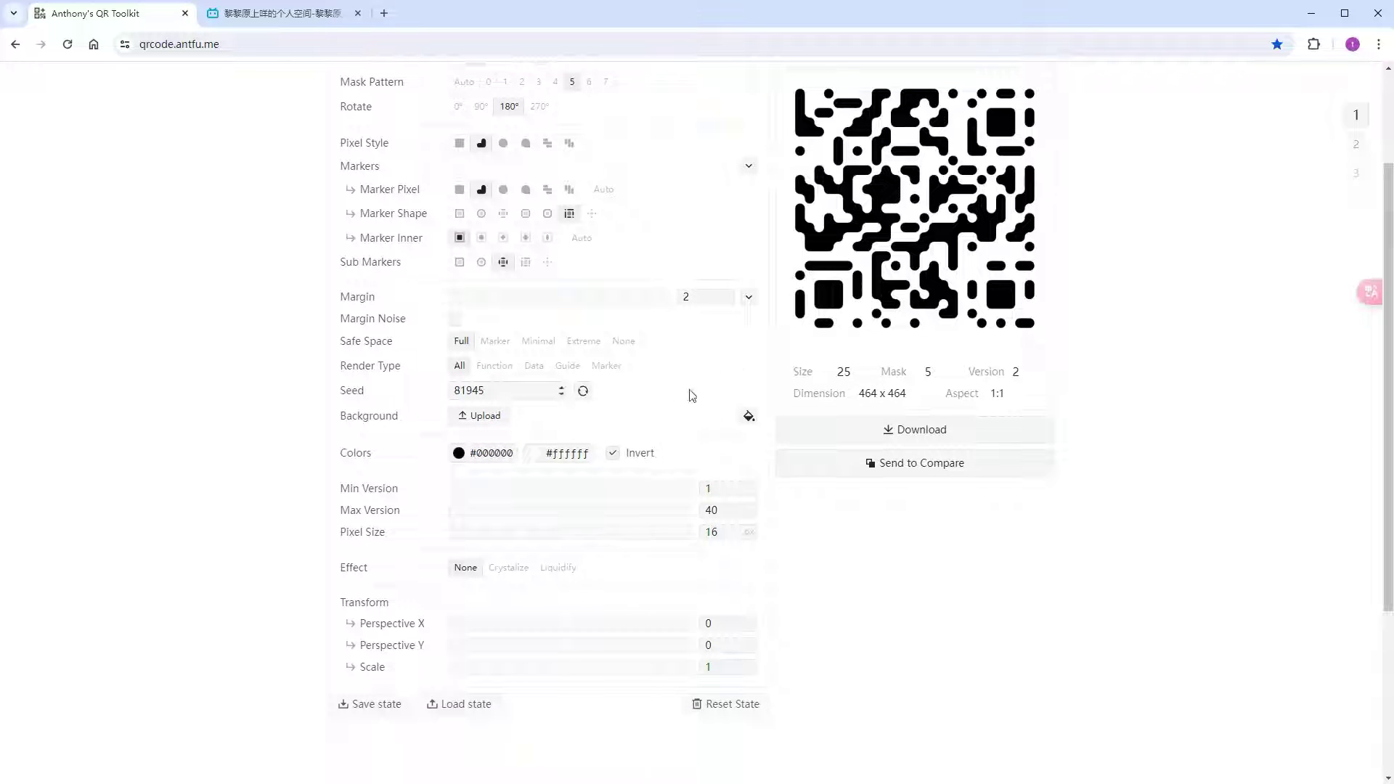
pyautogui.click(613, 453)
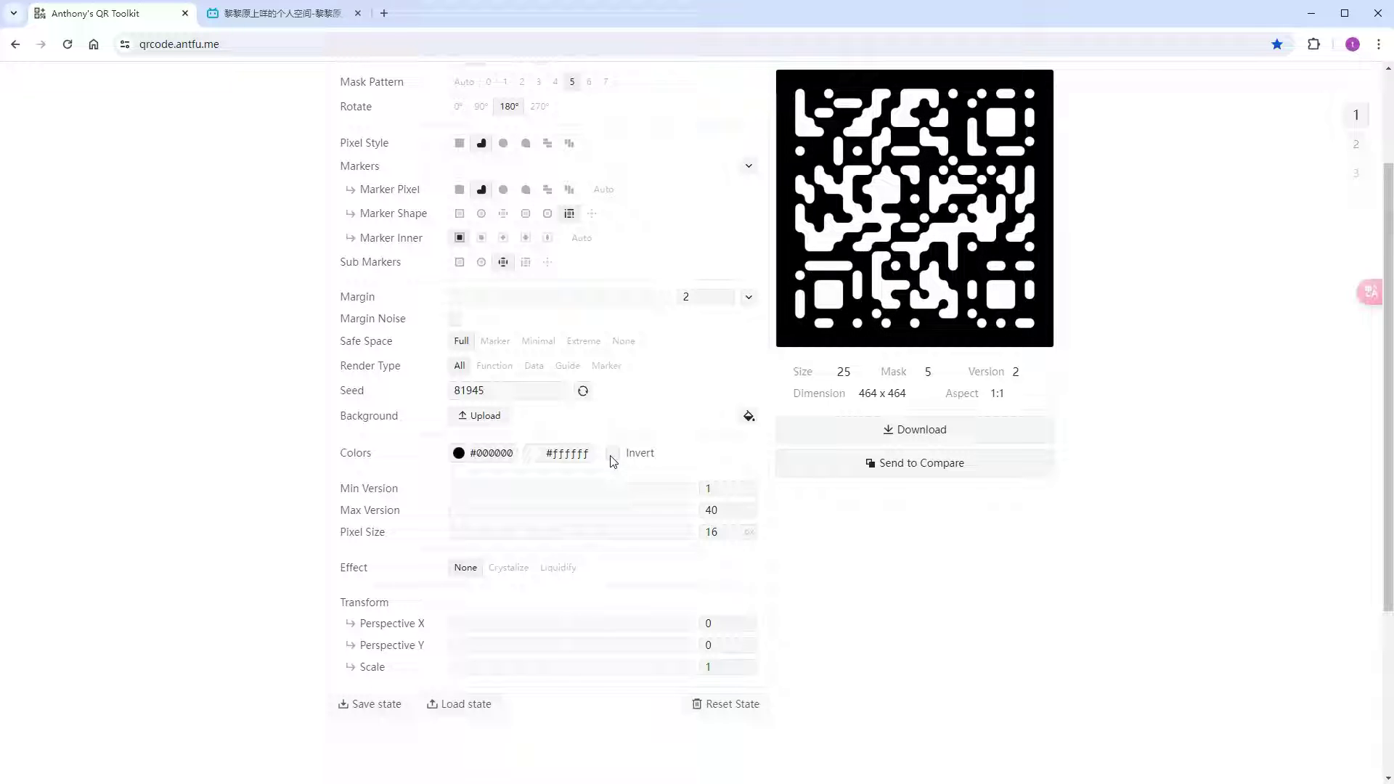
pyautogui.click(458, 456)
pyautogui.click(629, 410)
pyautogui.click(612, 454)
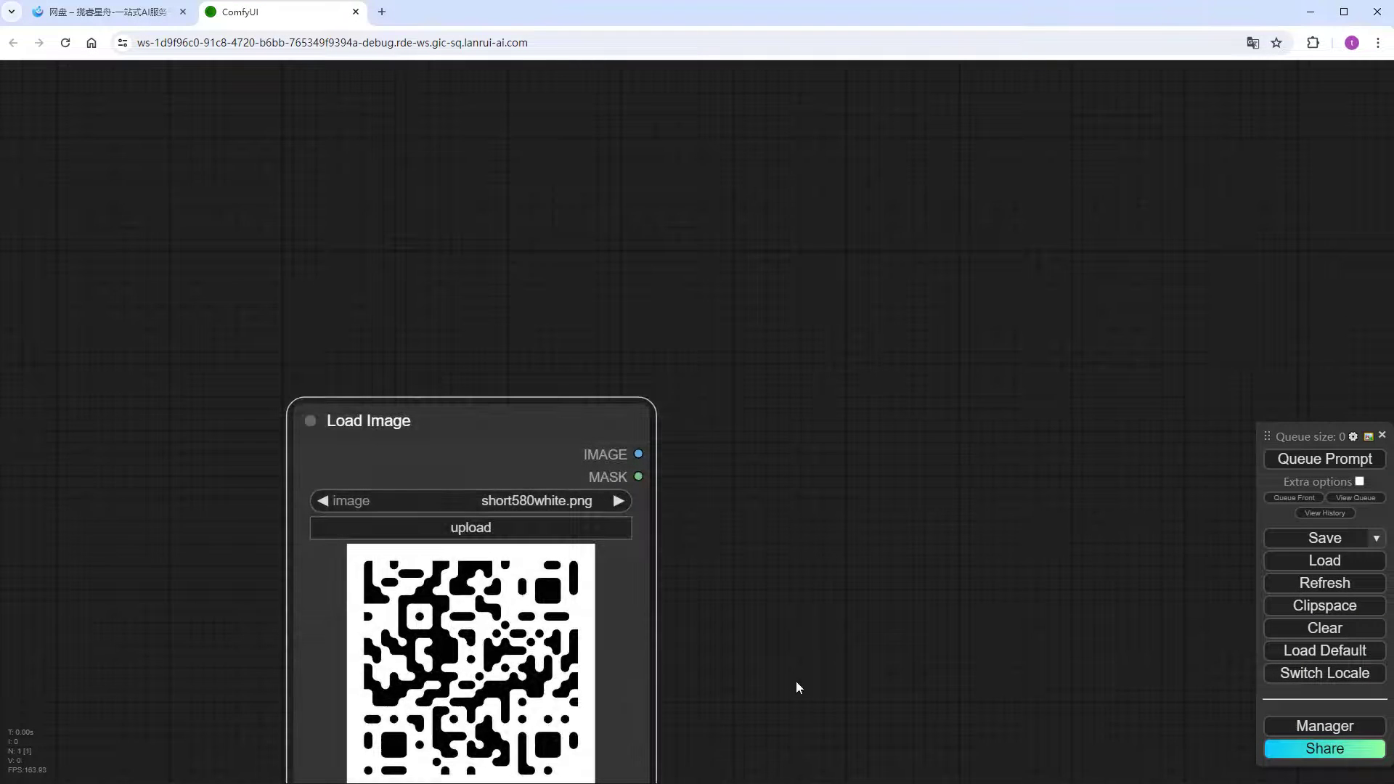
# - Add an Apply ControlNet (Advanced) node fed the QR image, with a linked ControlNet loader
pyautogui.moveTo(796, 681); pyautogui.dragTo(701, 594)
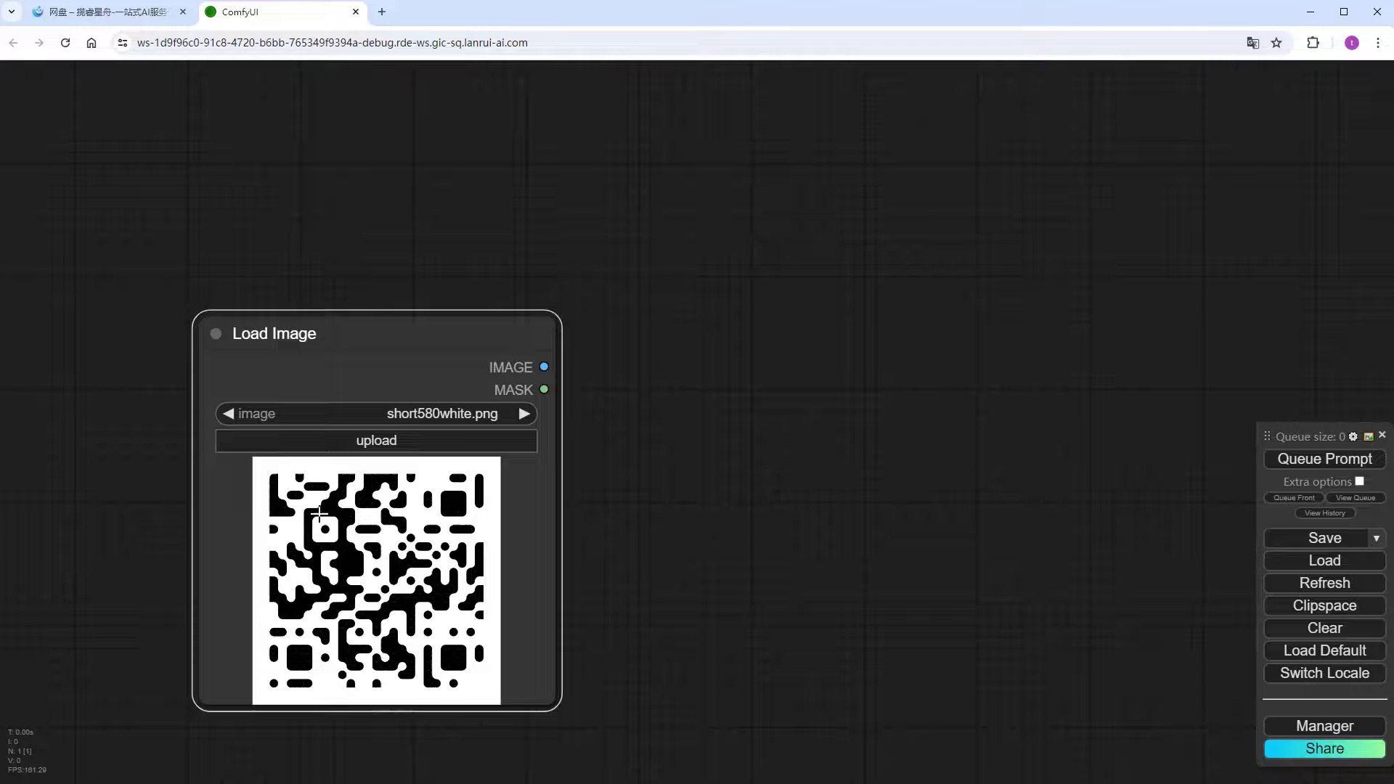
pyautogui.doubleClick(860, 344)
pyautogui.write('cont')
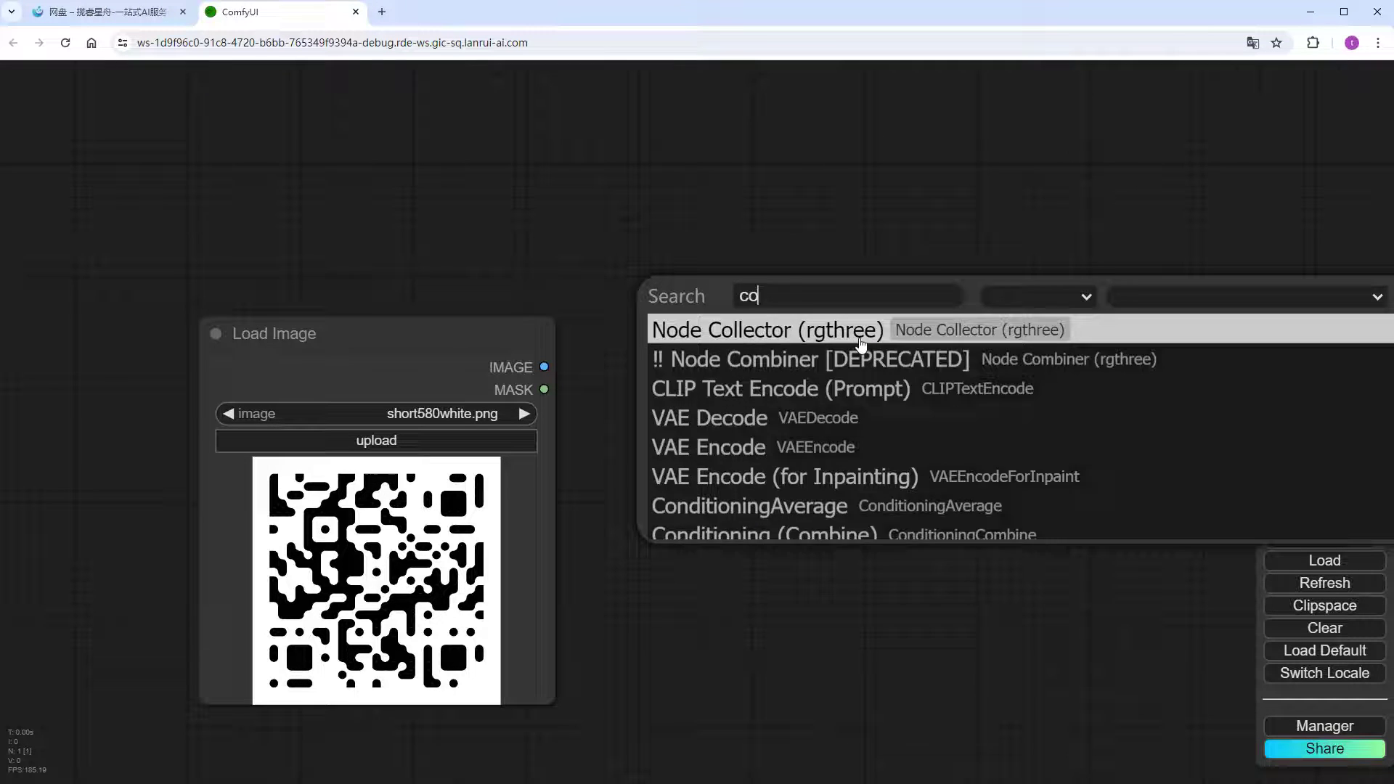
pyautogui.click(856, 361)
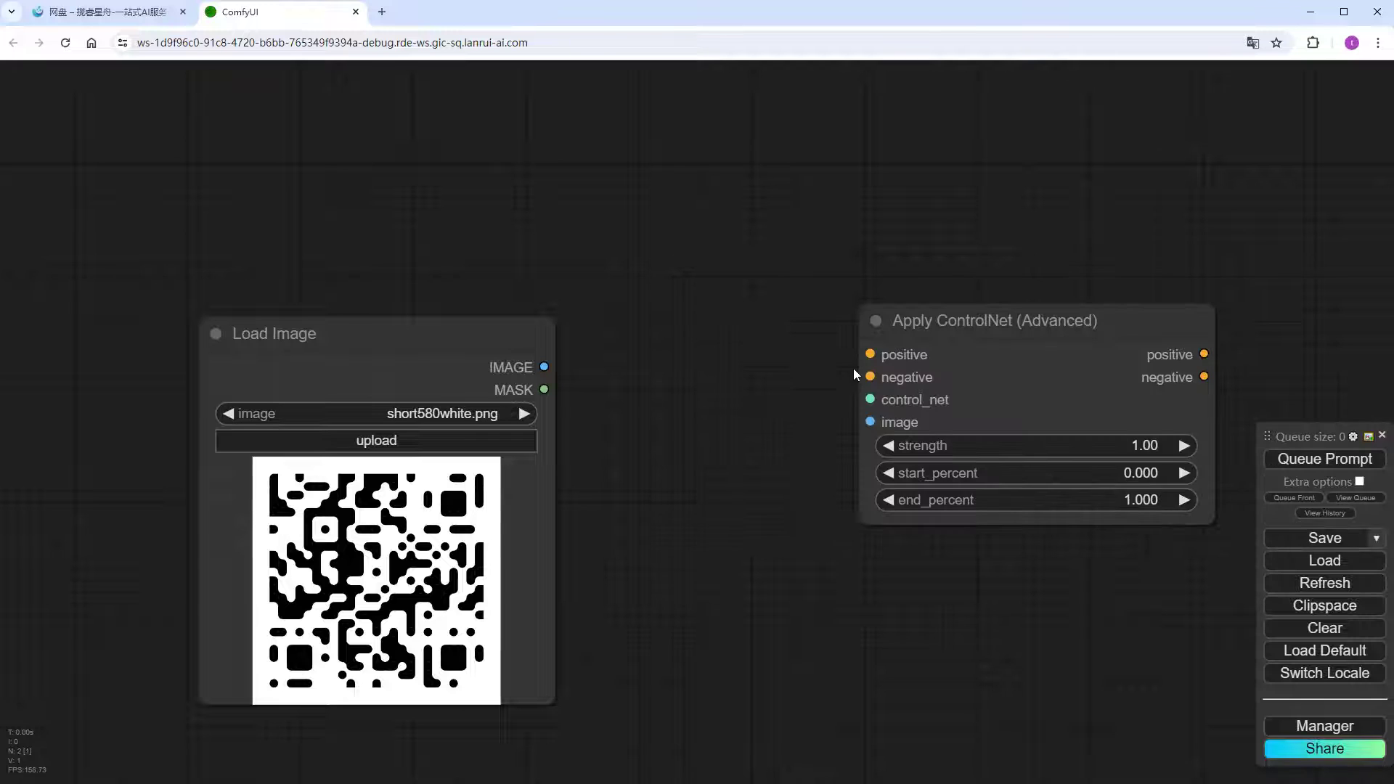
pyautogui.moveTo(870, 422); pyautogui.dragTo(543, 367)
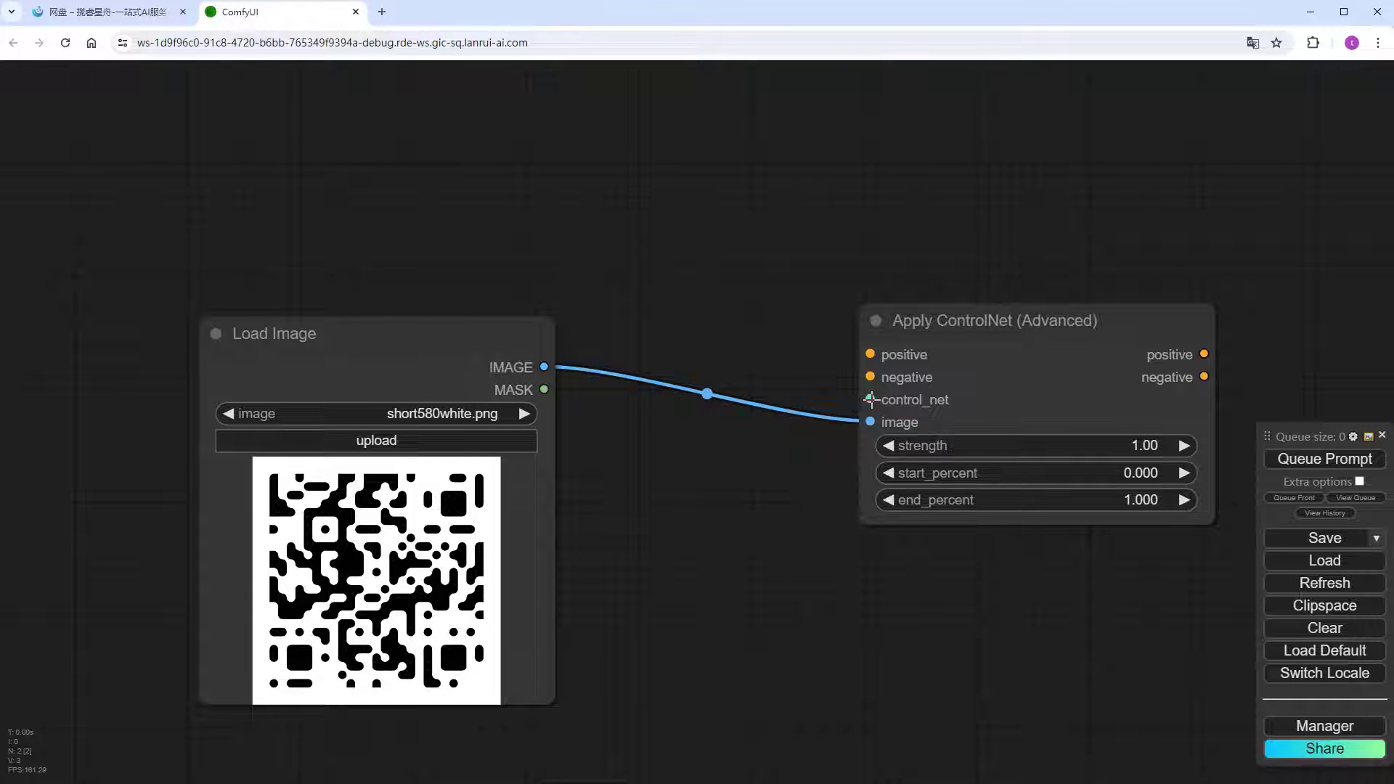
pyautogui.moveTo(871, 400); pyautogui.dragTo(782, 534)
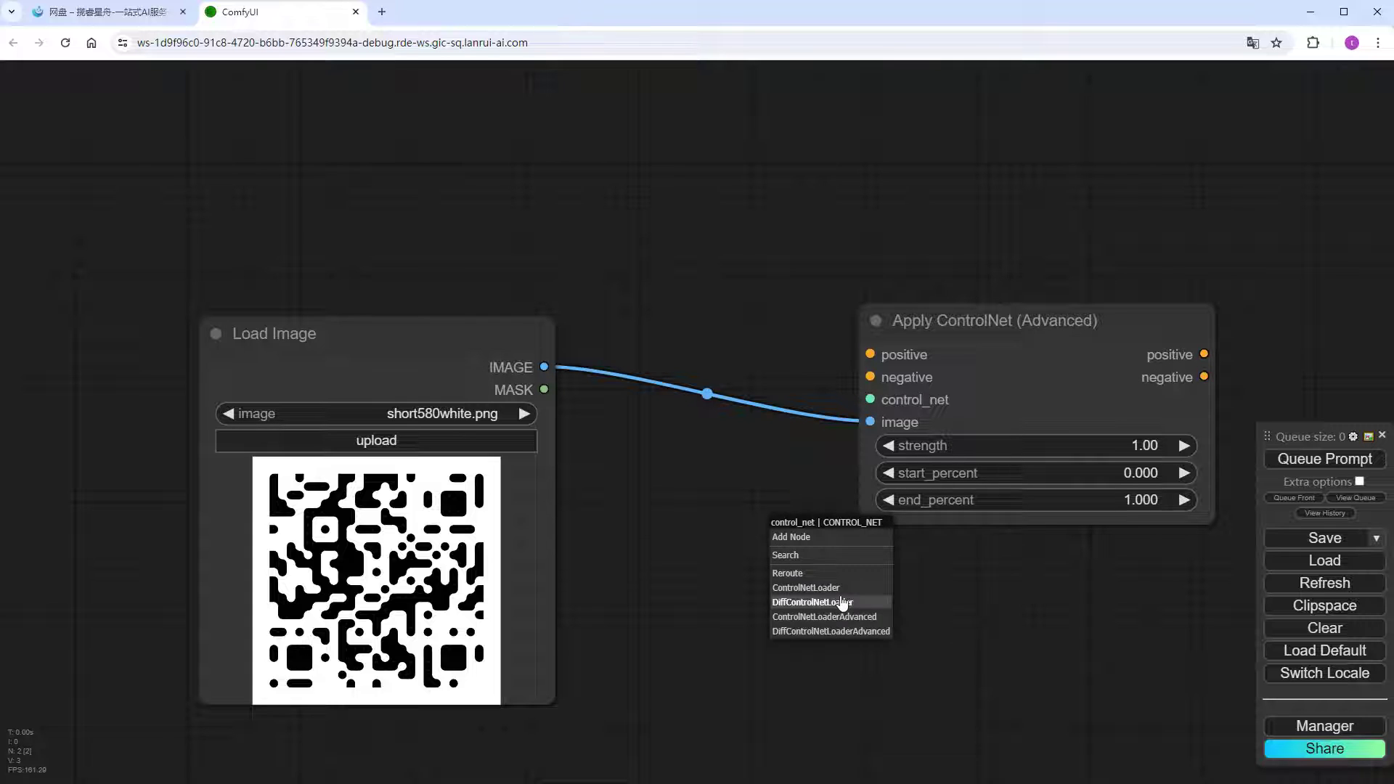
pyautogui.click(890, 587)
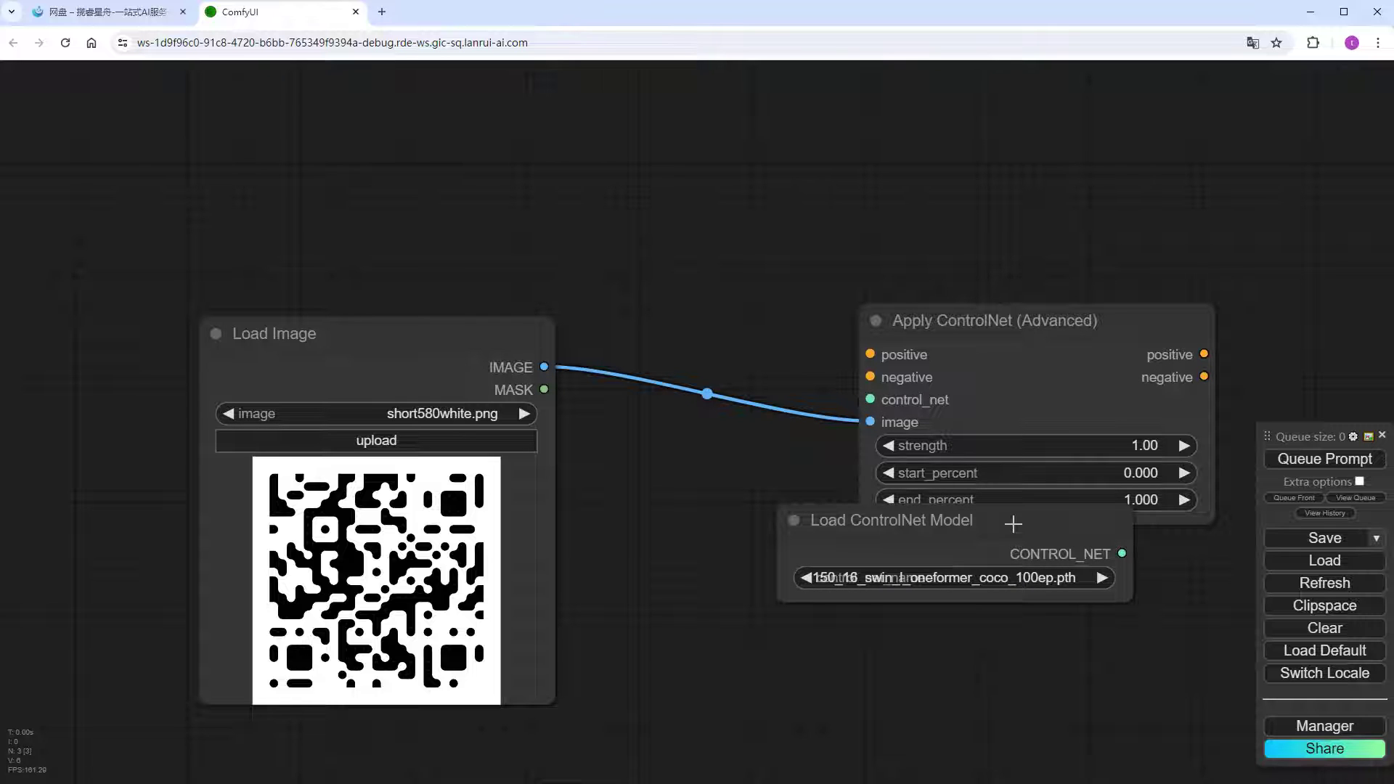
pyautogui.moveTo(1011, 523); pyautogui.dragTo(1015, 599)
# - Load control_v1p_sd15_qrcode_monster_v1 and set strength 1.30, start 0.050, end 0.900
pyautogui.click(1001, 659)
pyautogui.write('qr')
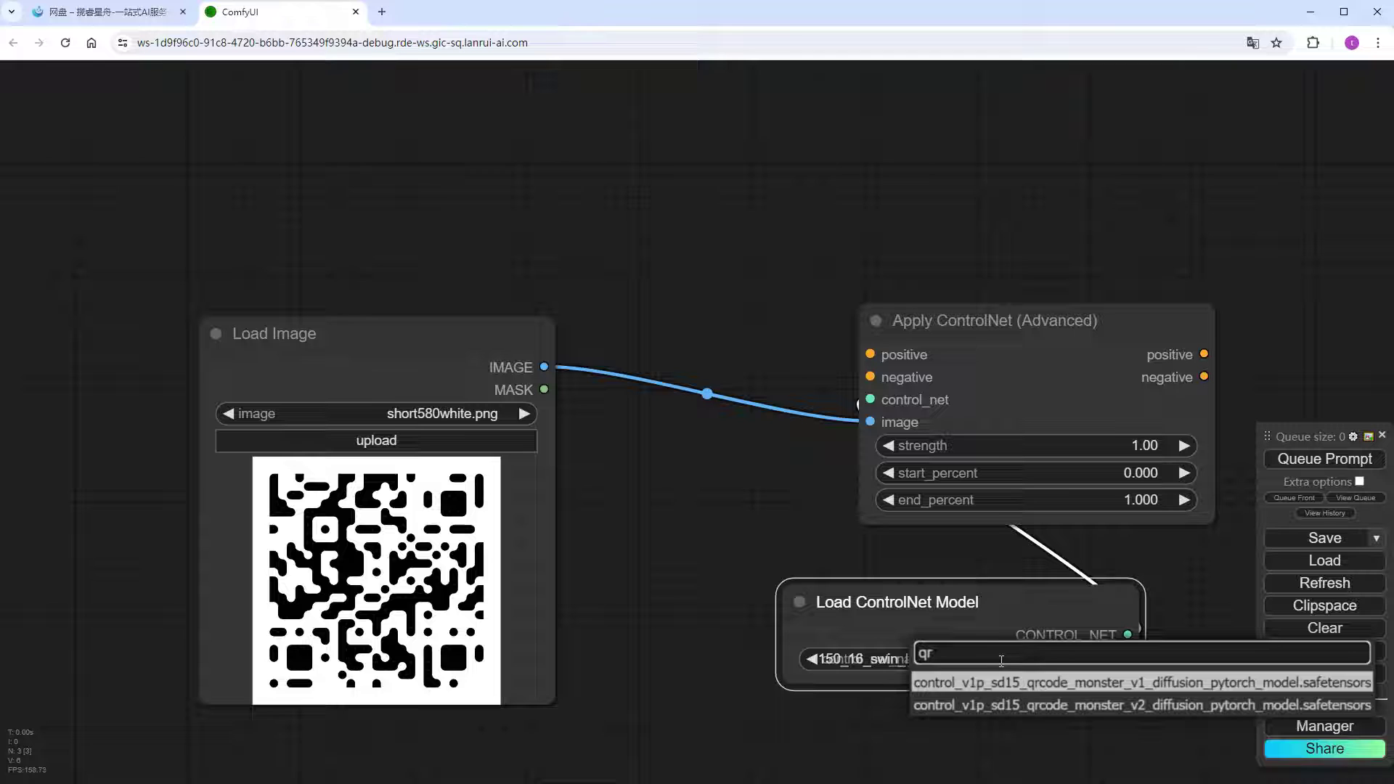
pyautogui.click(1123, 686)
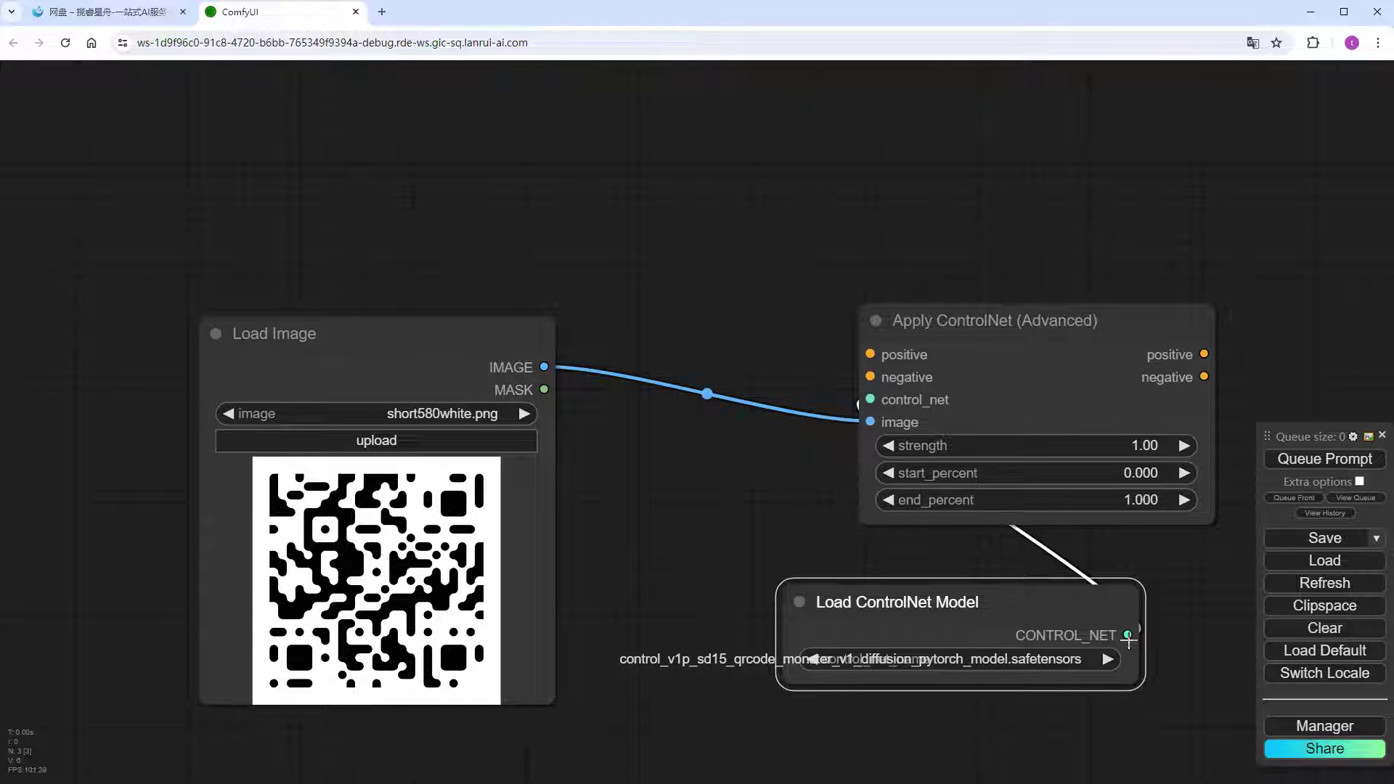
pyautogui.click(1153, 445)
pyautogui.write('.3')
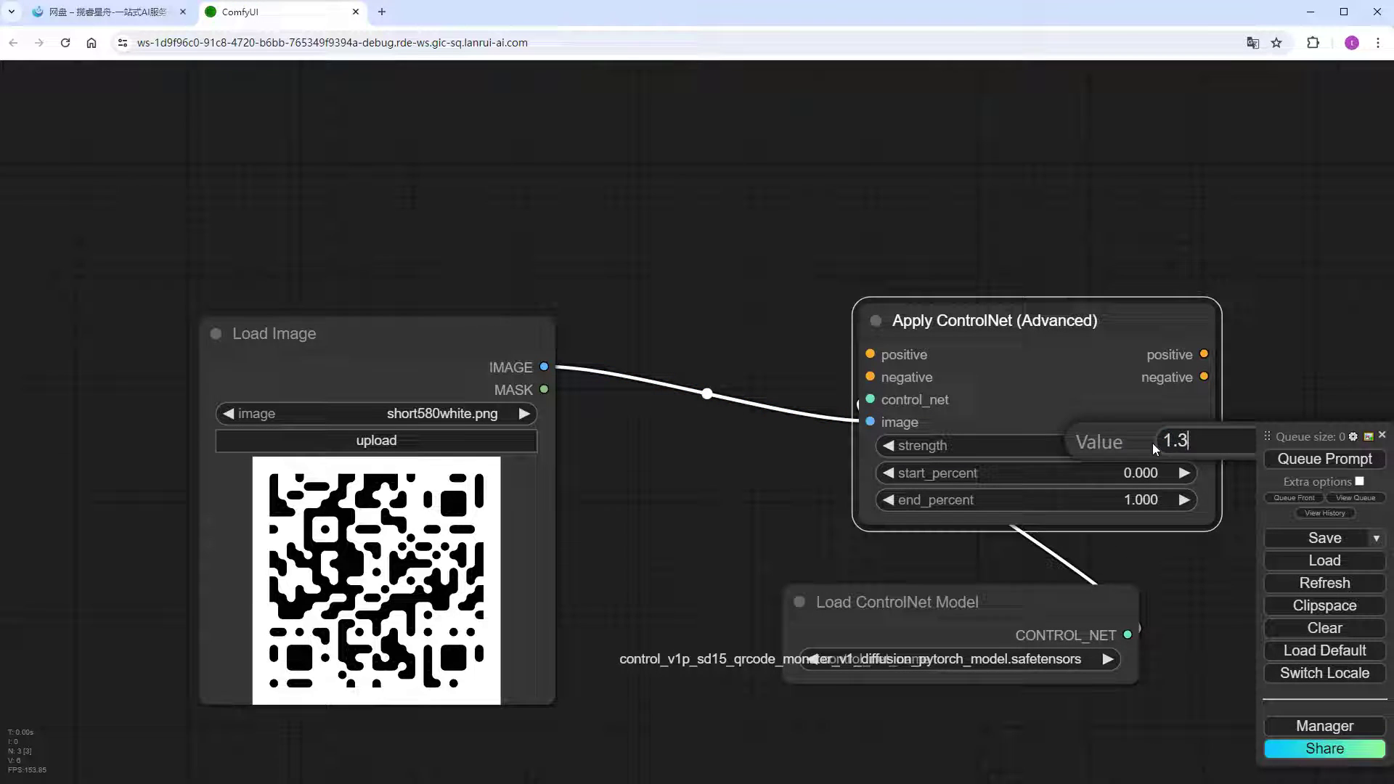
pyautogui.press('Return')
pyautogui.click(1147, 475)
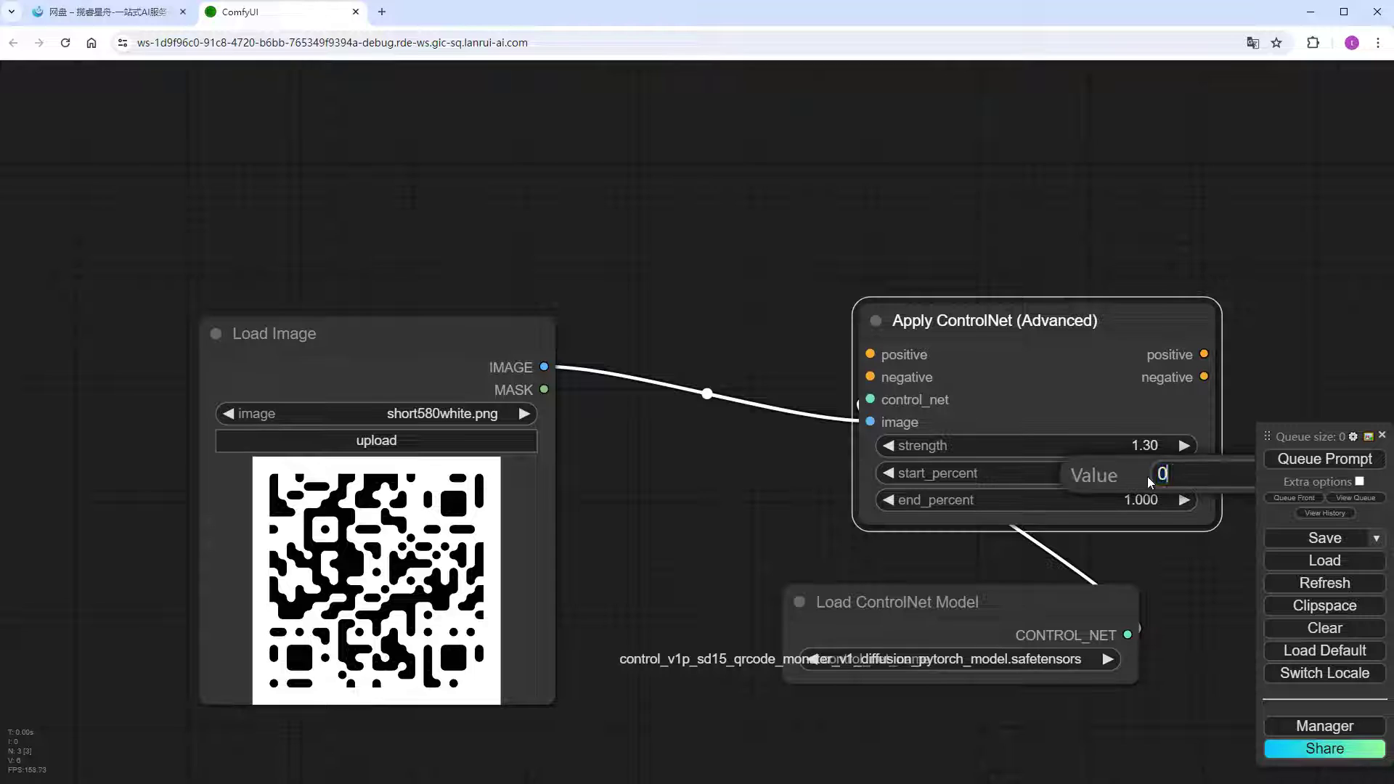
pyautogui.press('Return')
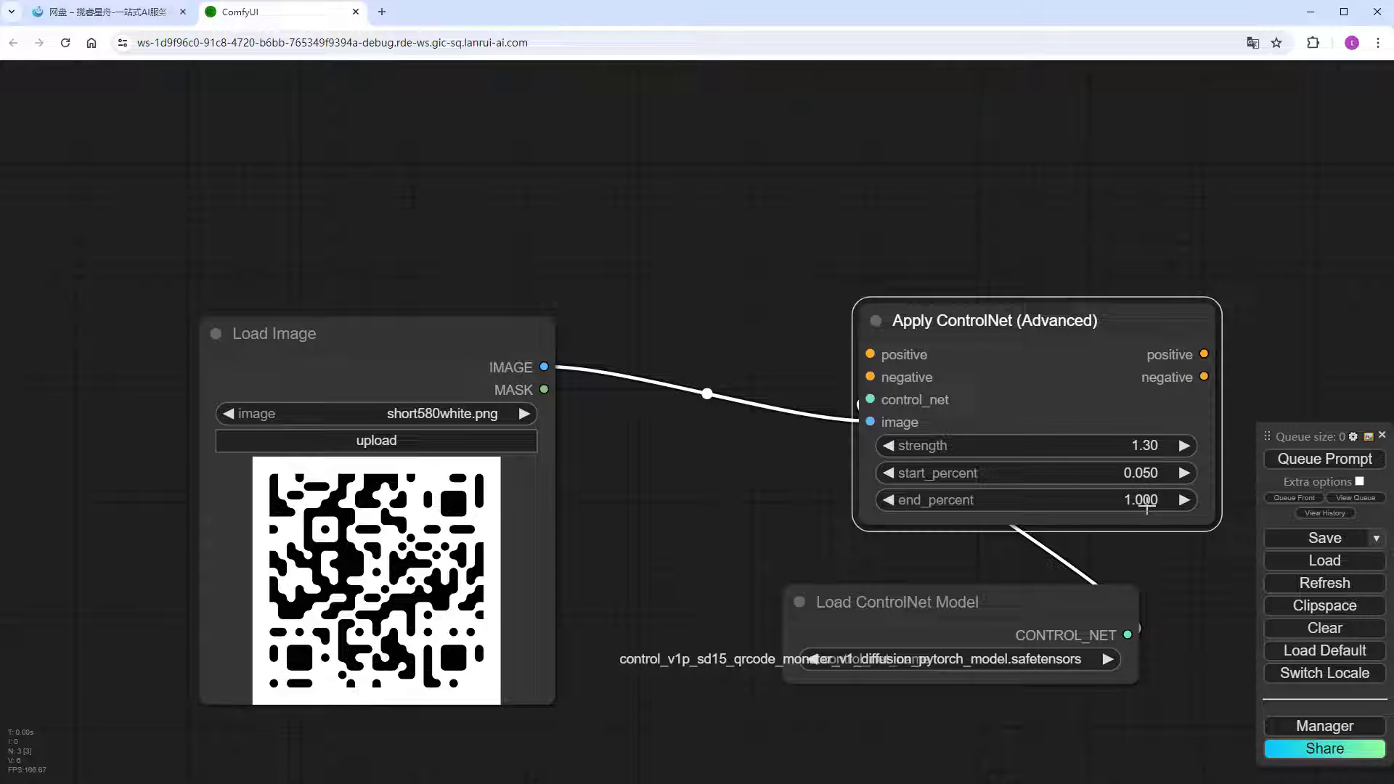
pyautogui.click(1147, 502)
pyautogui.write('0.9')
pyautogui.press('Return')
# - Tuck the model loader under Apply ControlNet and select both ControlNet nodes
pyautogui.moveTo(1095, 589); pyautogui.dragTo(1155, 573)
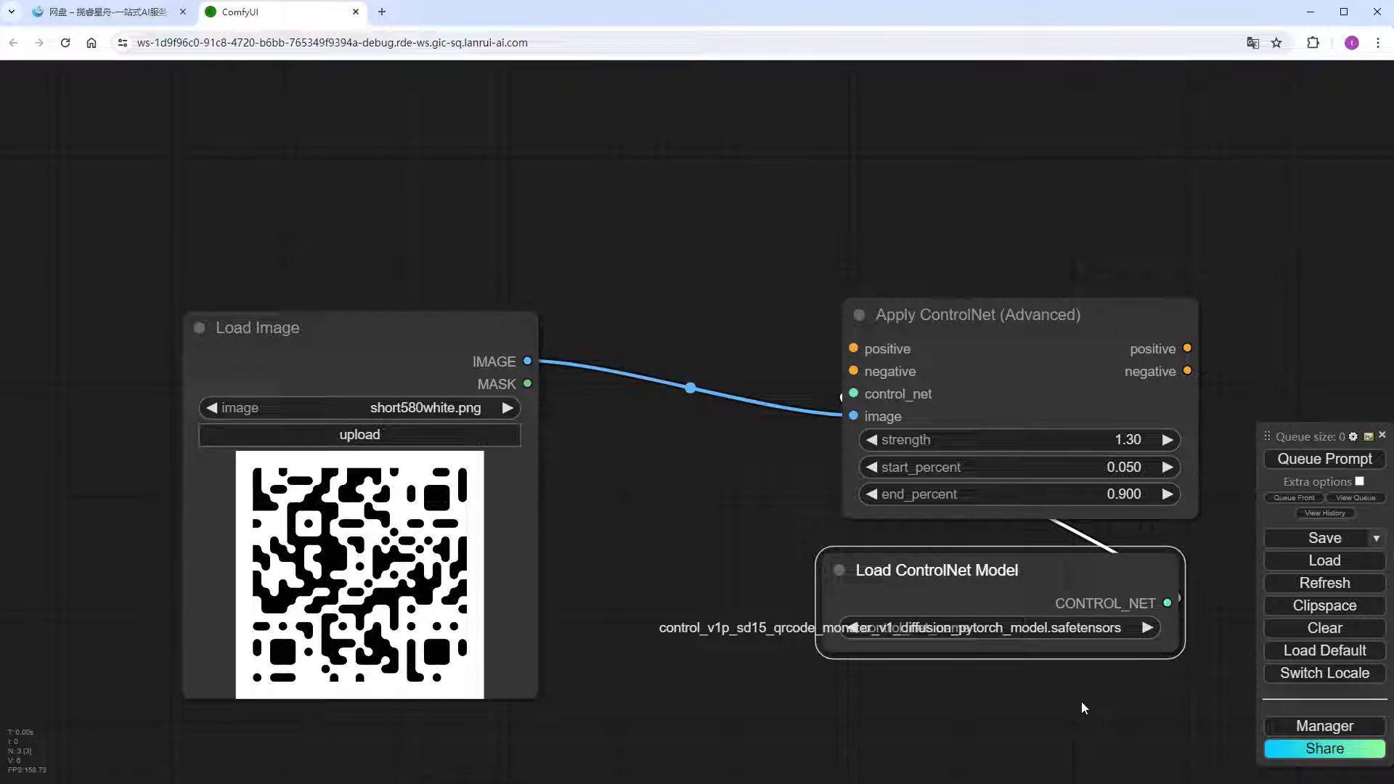
pyautogui.moveTo(1082, 708); pyautogui.dragTo(893, 555)
pyautogui.moveTo(1109, 523); pyautogui.dragTo(643, 164)
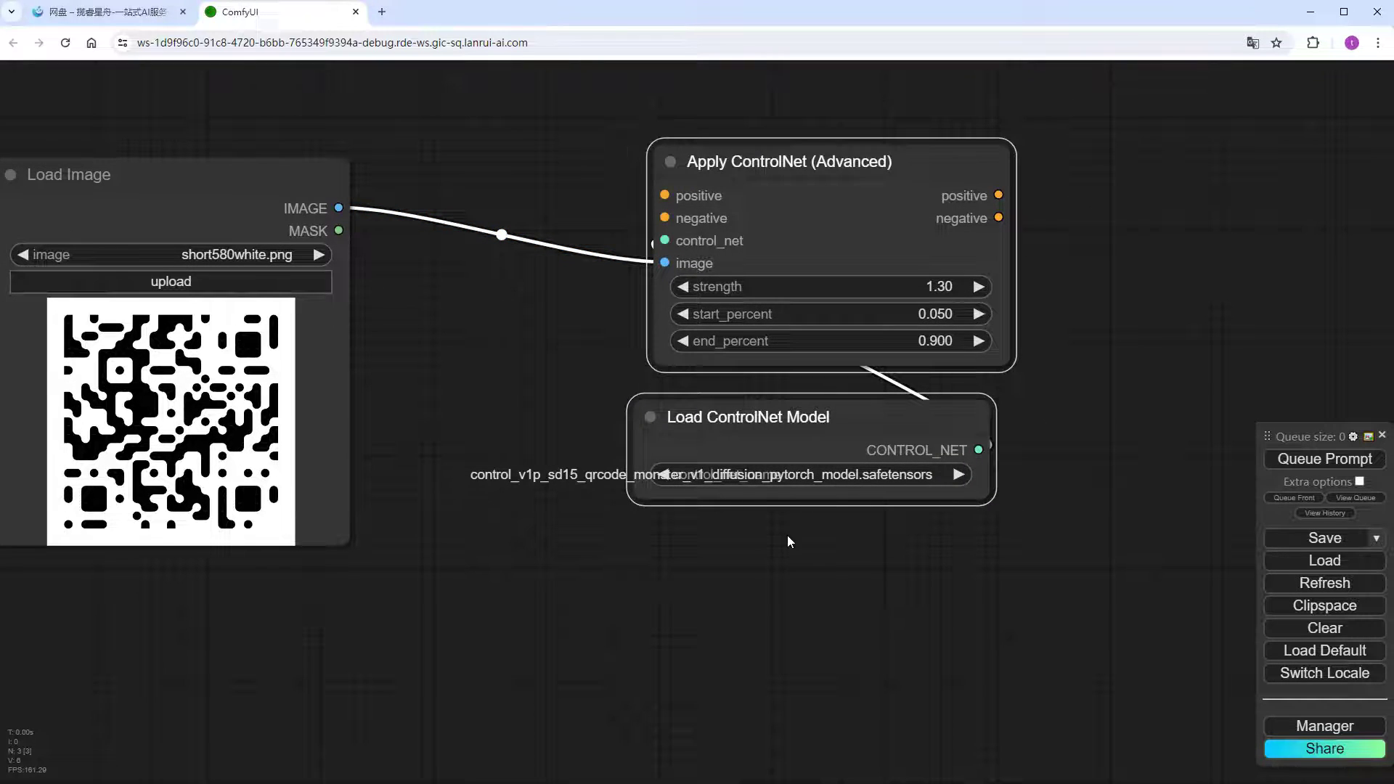
# - Place the duplicated ControlNet pair below and switch its model to control_v1p_sd15_brightness
pyautogui.scroll(-3, 787, 542)
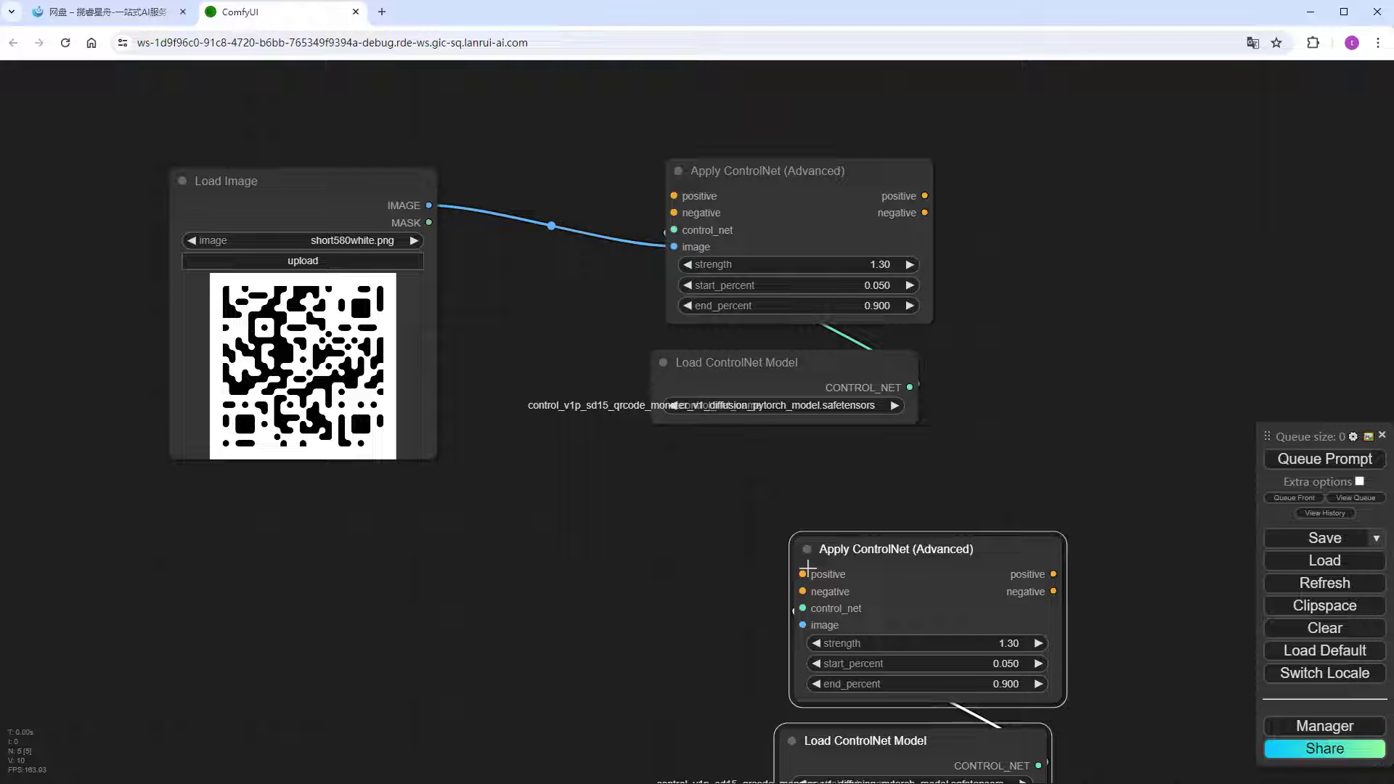
pyautogui.moveTo(885, 569); pyautogui.dragTo(768, 501)
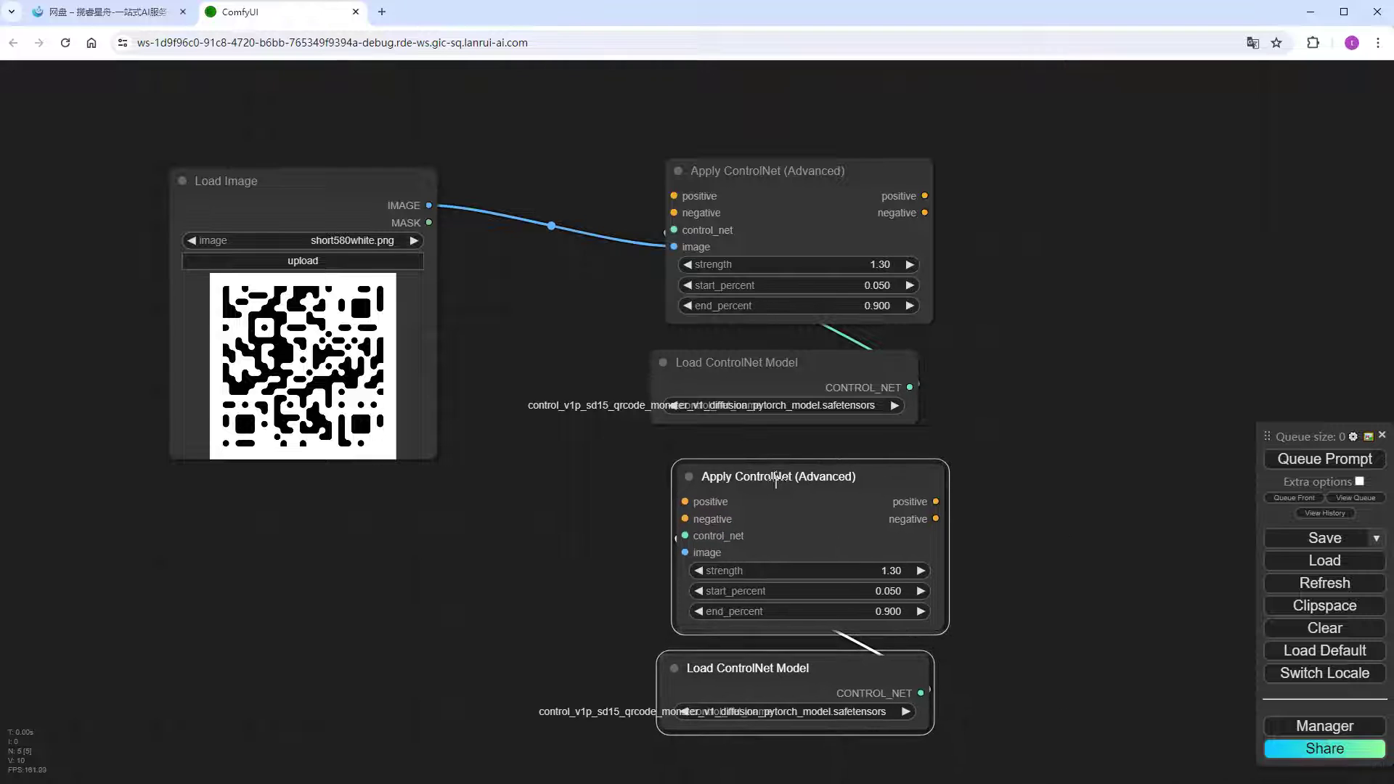
pyautogui.click(858, 705)
pyautogui.write('bri')
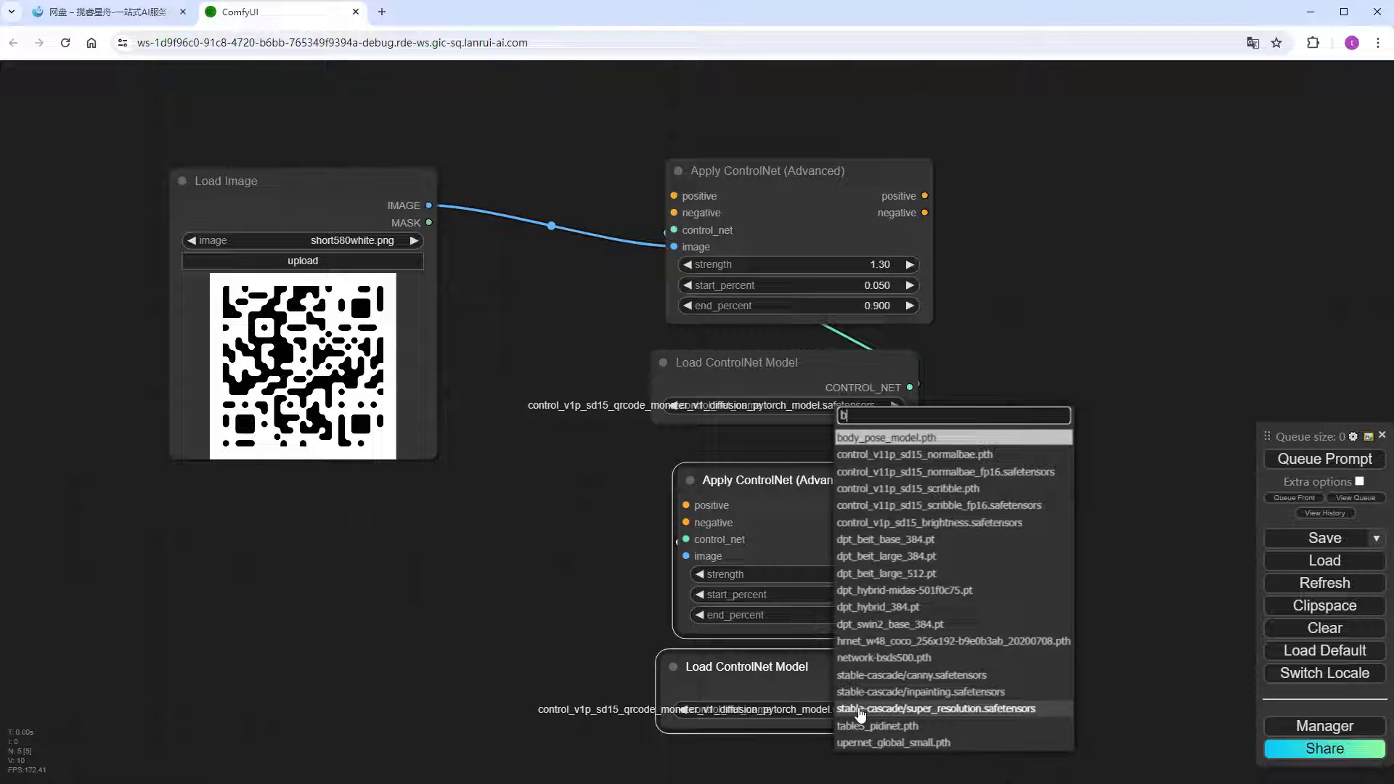
pyautogui.click(887, 722)
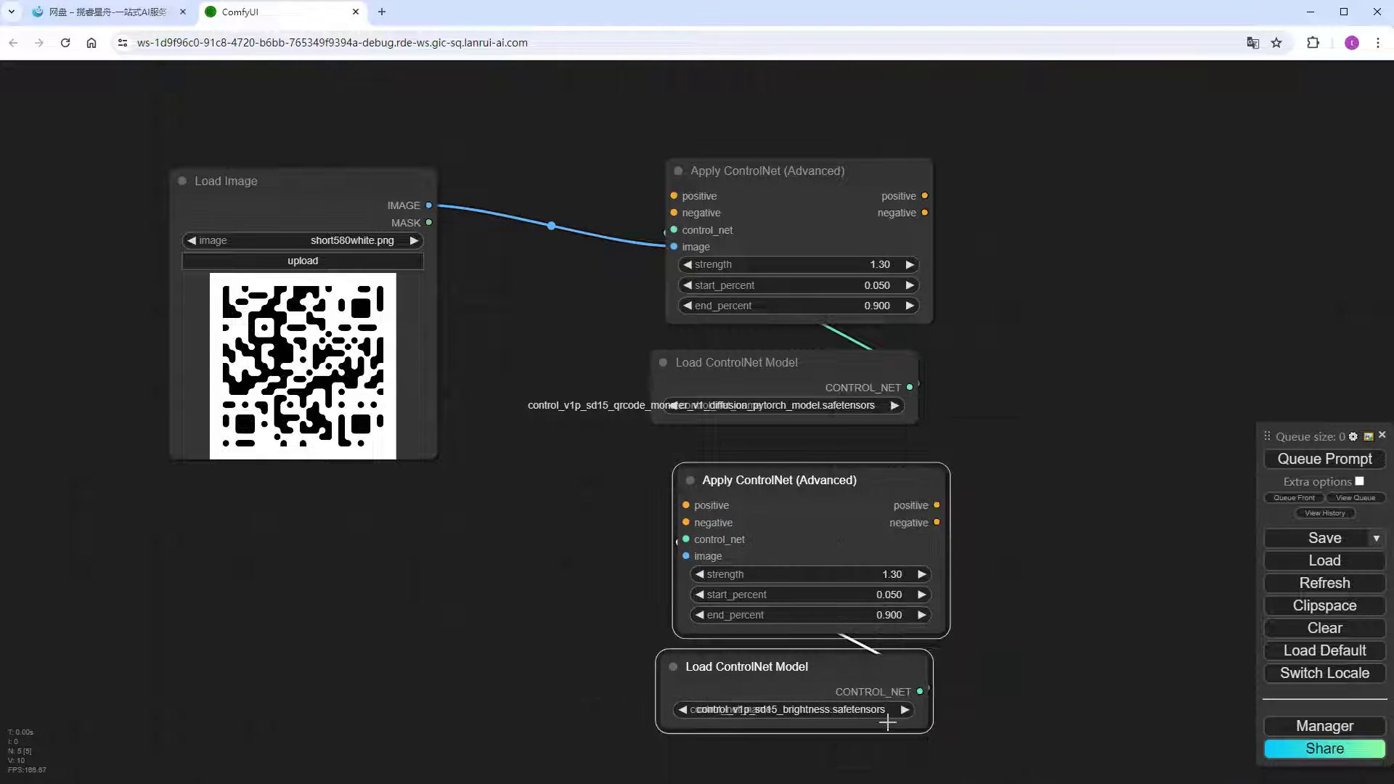
# - Set the second ControlNet to strength 0.40, start 0, end 0.40, chained after the first
pyautogui.click(893, 574)
pyautogui.write('0.')
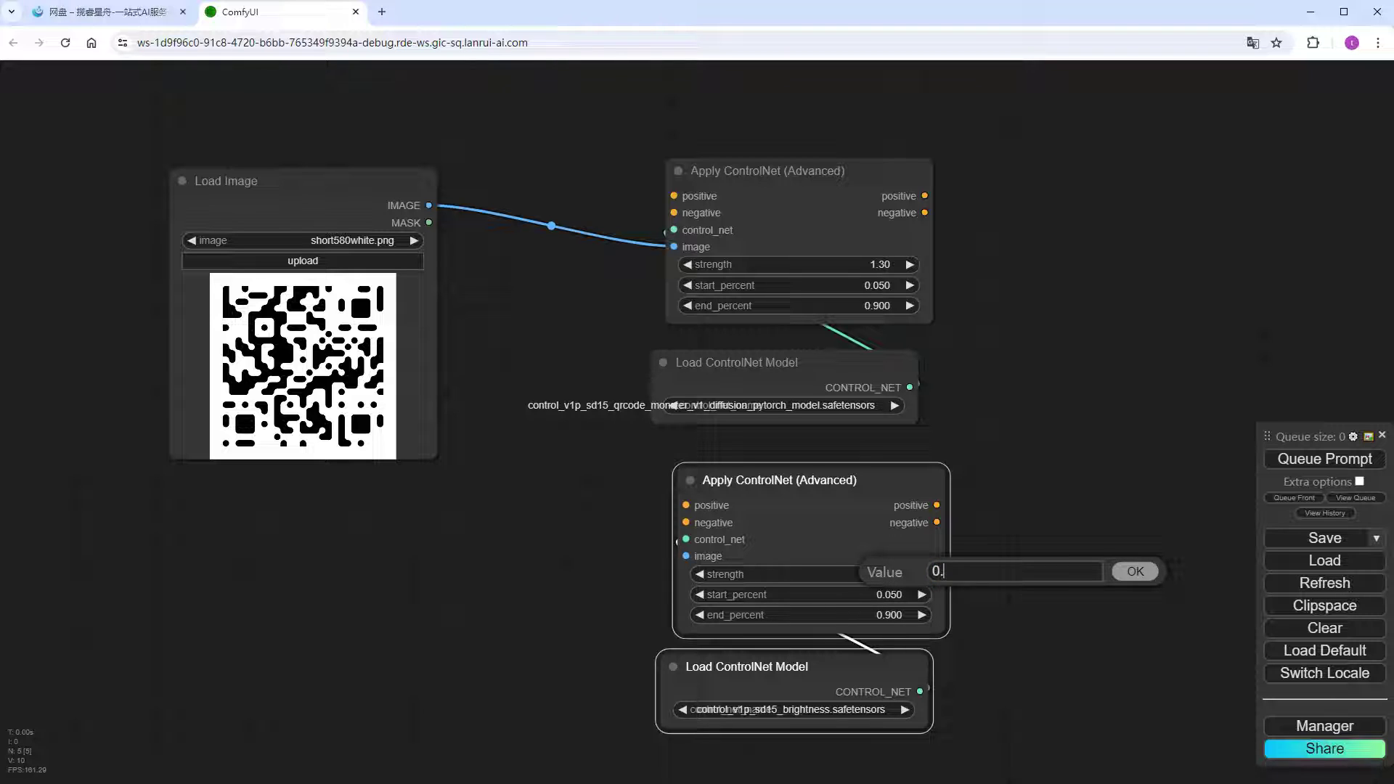
pyautogui.write('4')
pyautogui.press('Return')
pyautogui.click(901, 591)
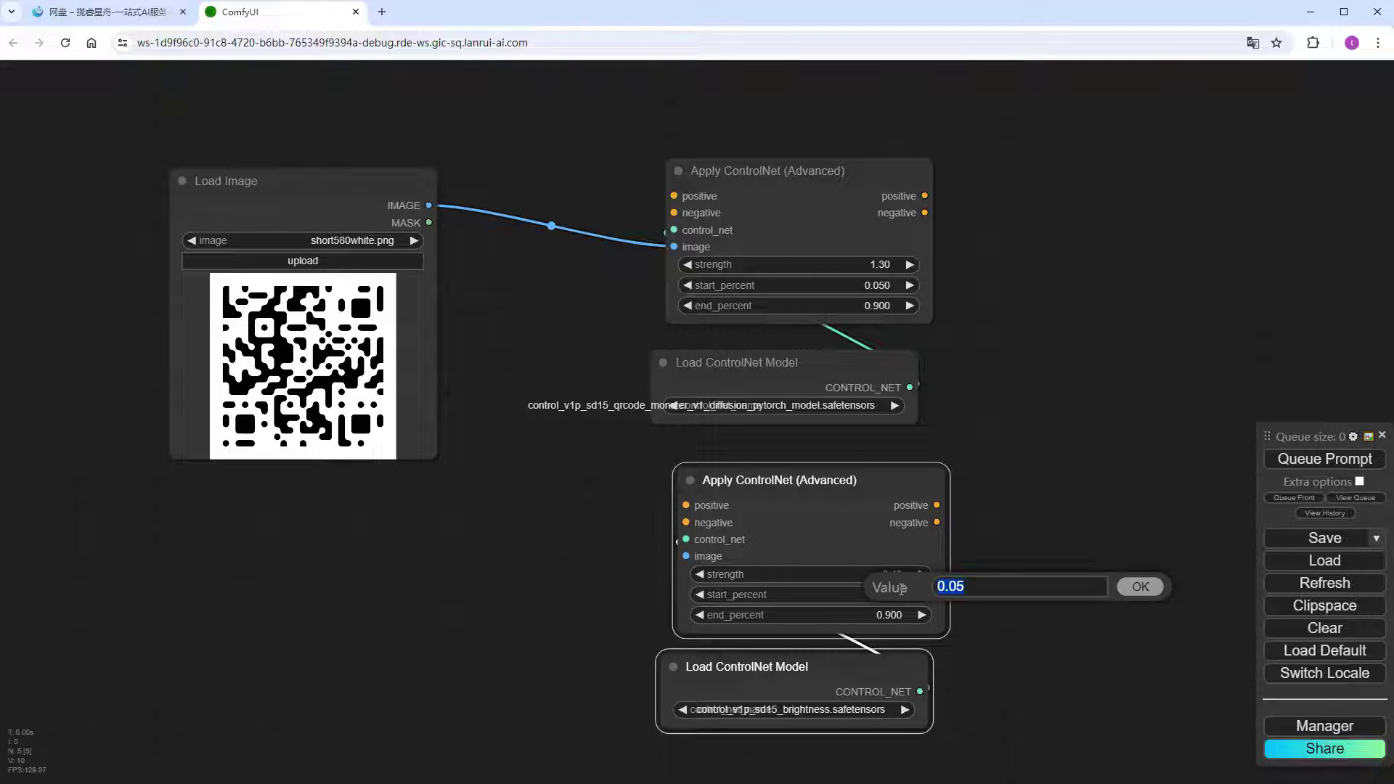
pyautogui.write('0')
pyautogui.press('Return')
pyautogui.click(892, 618)
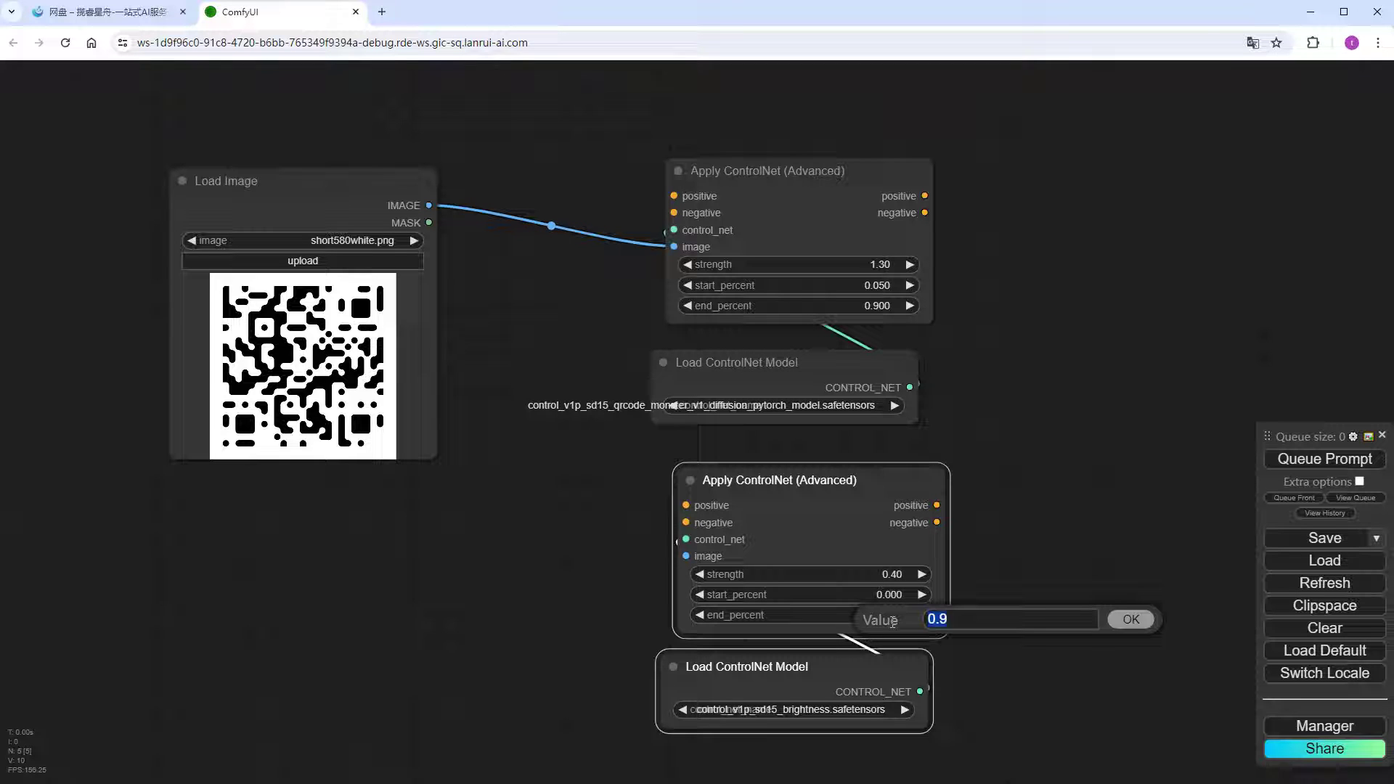
pyautogui.write('0.4')
pyautogui.press('Return')
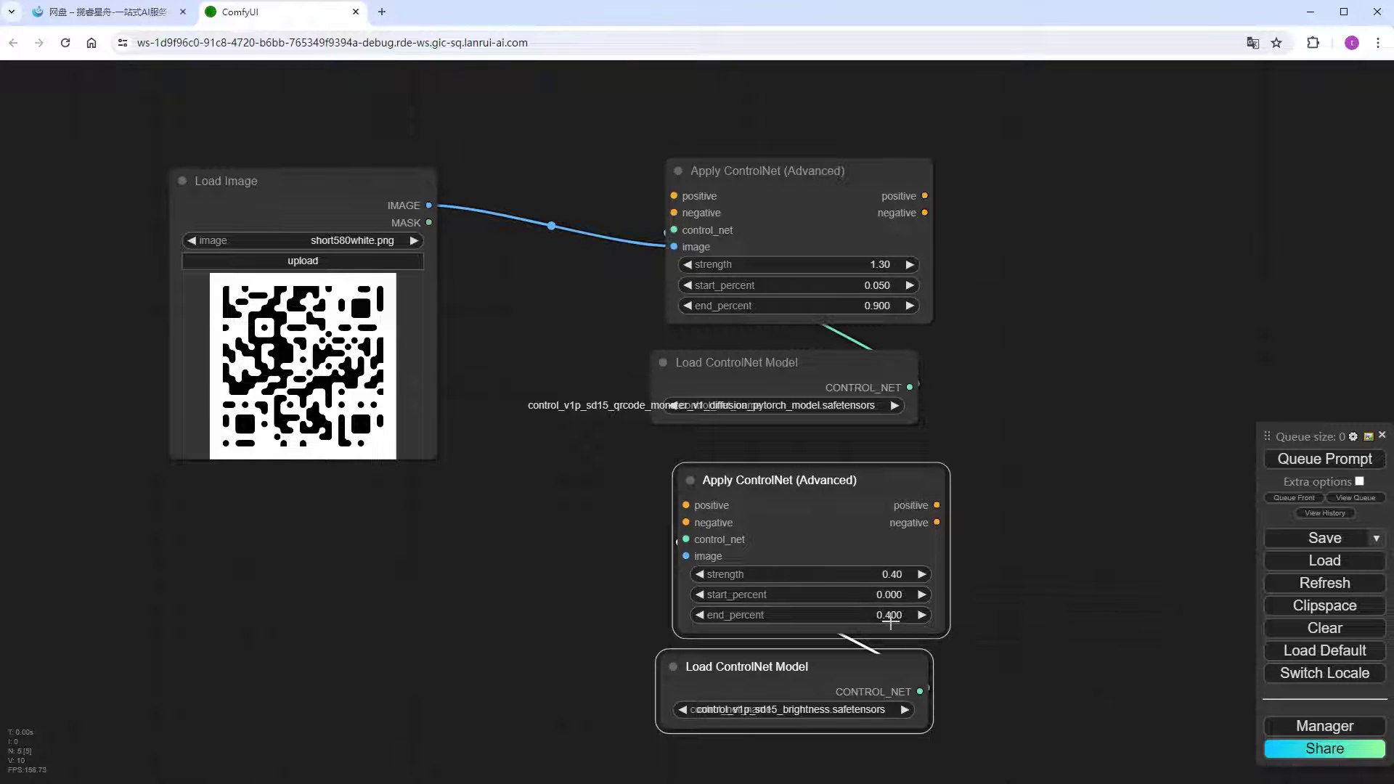
pyautogui.moveTo(686, 505); pyautogui.dragTo(428, 205)
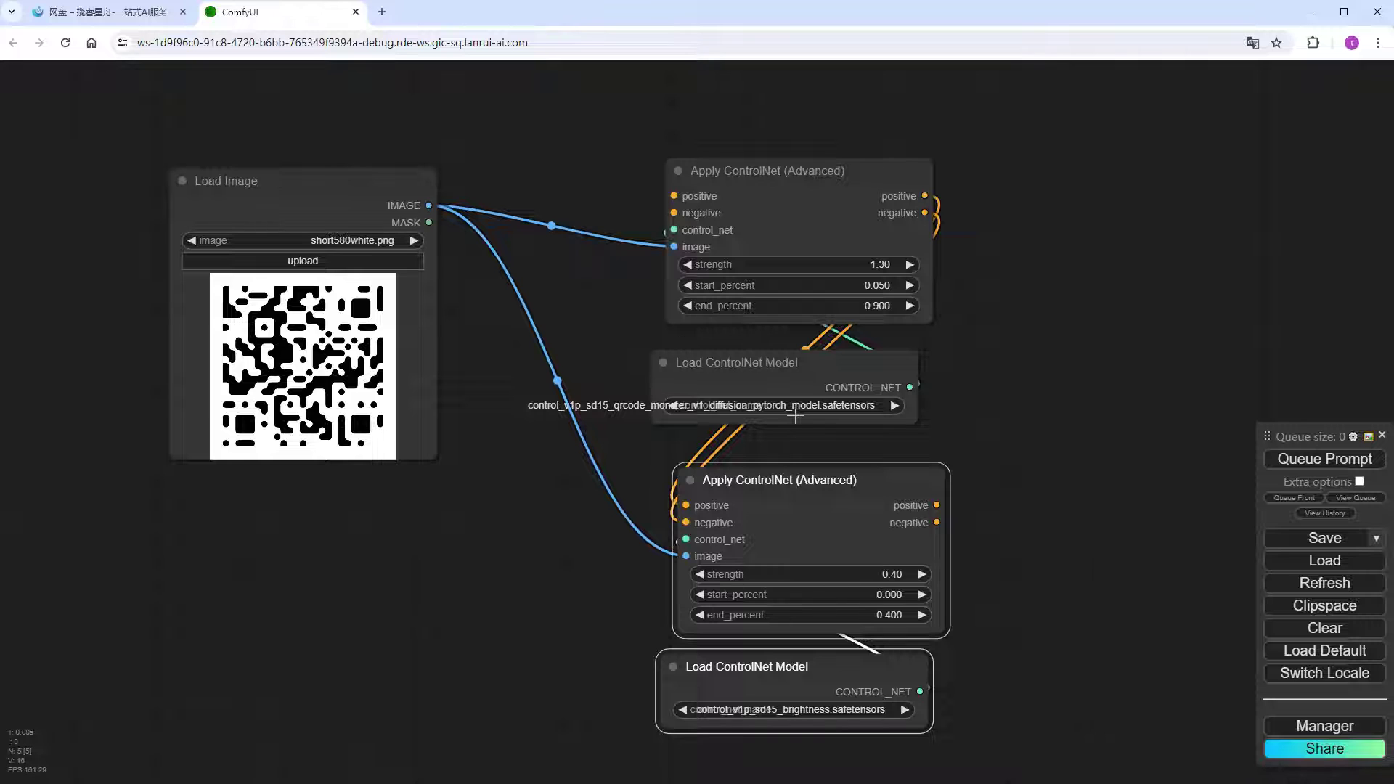
# - Add a Load Checkpoint node in empty space above the workflow
pyautogui.scroll(-7, 795, 415)
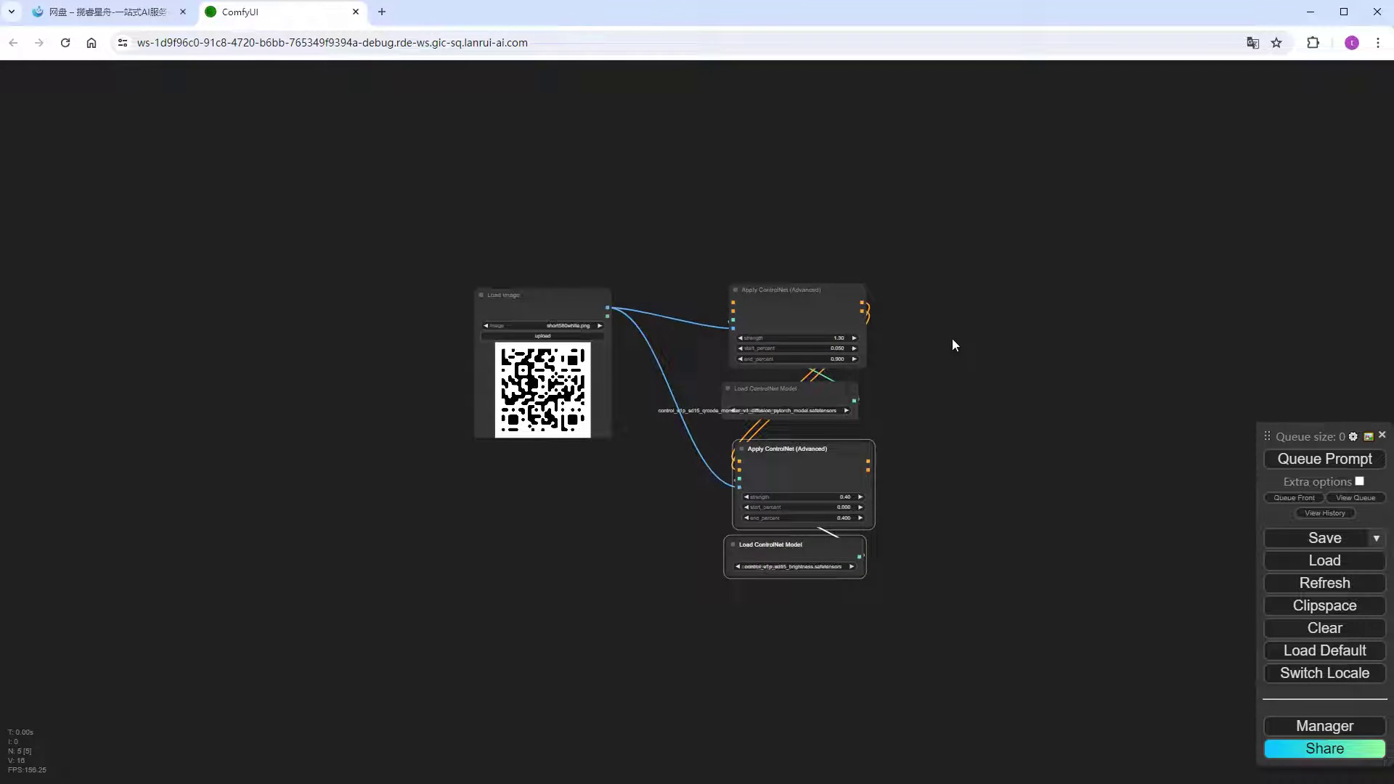
pyautogui.moveTo(955, 346); pyautogui.dragTo(1009, 491)
pyautogui.scroll(2, 482, 219)
pyautogui.scroll(1, 484, 224)
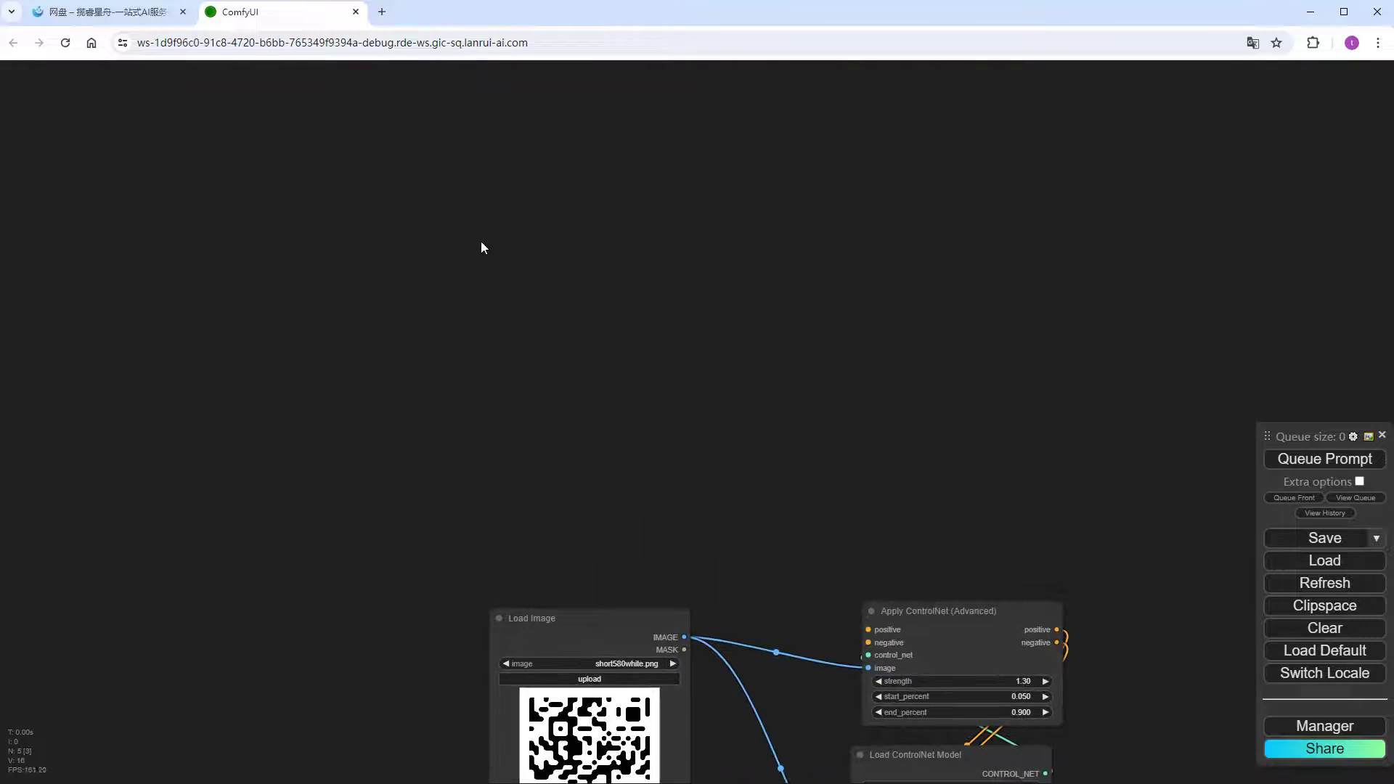
pyautogui.doubleClick(477, 224)
pyautogui.write('check')
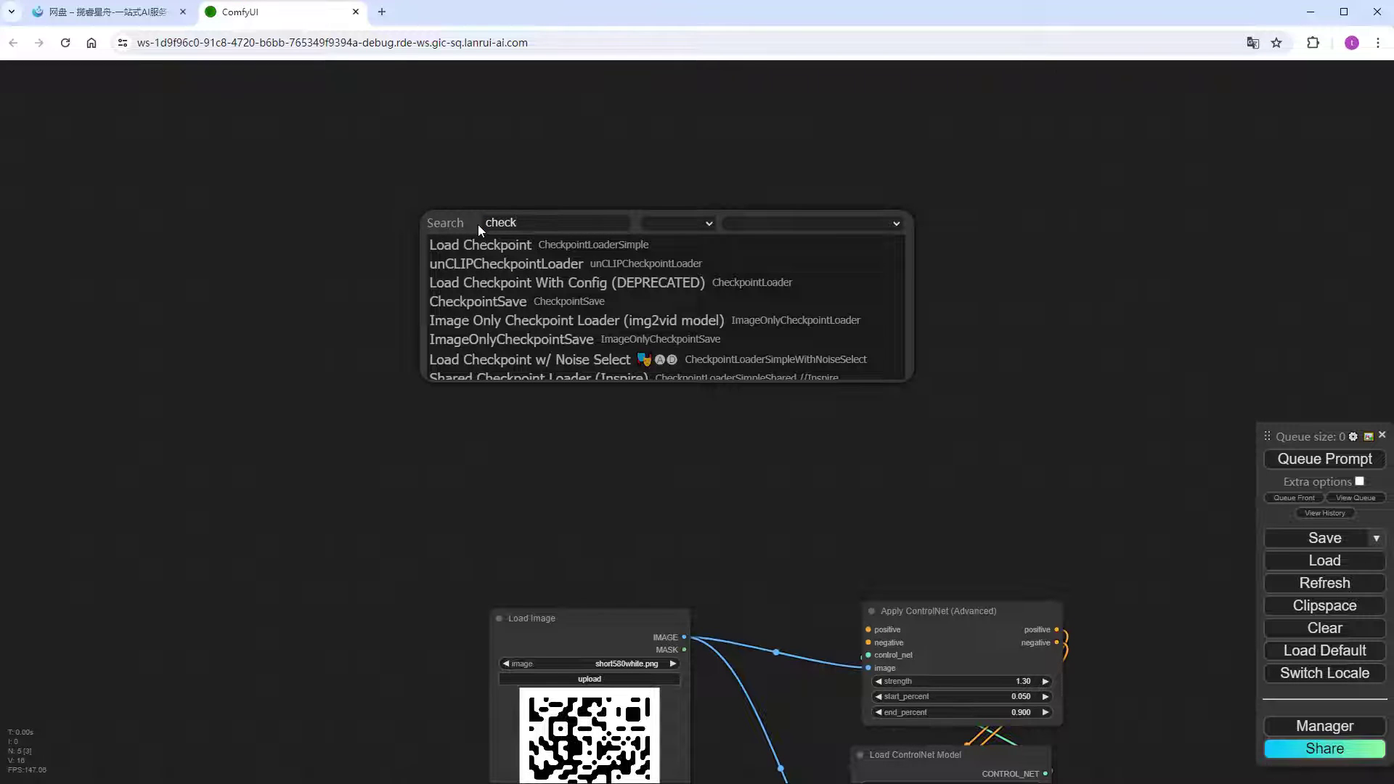
pyautogui.click(480, 240)
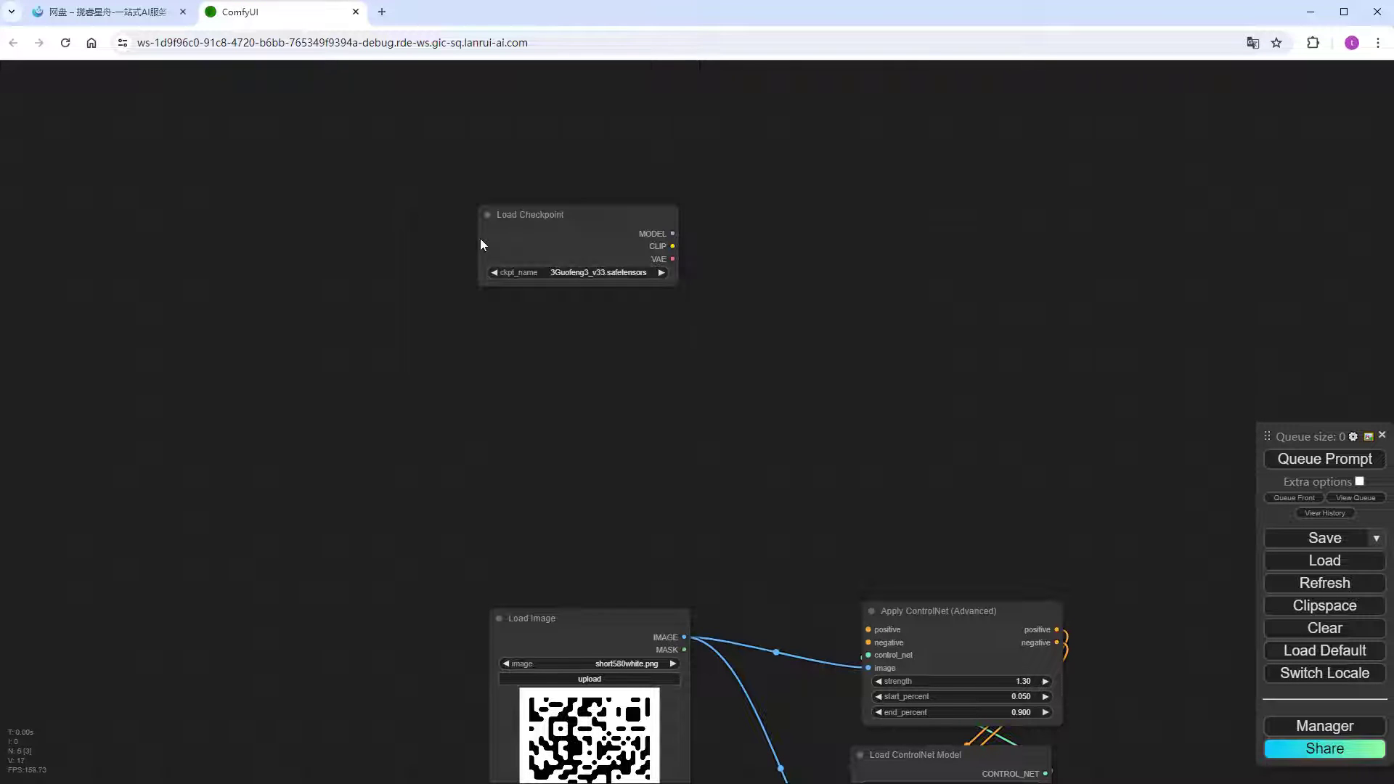
# - Set the checkpoint to primemix_v21.safetensors and drag out its MODEL link
pyautogui.click(597, 271)
pyautogui.write('pr')
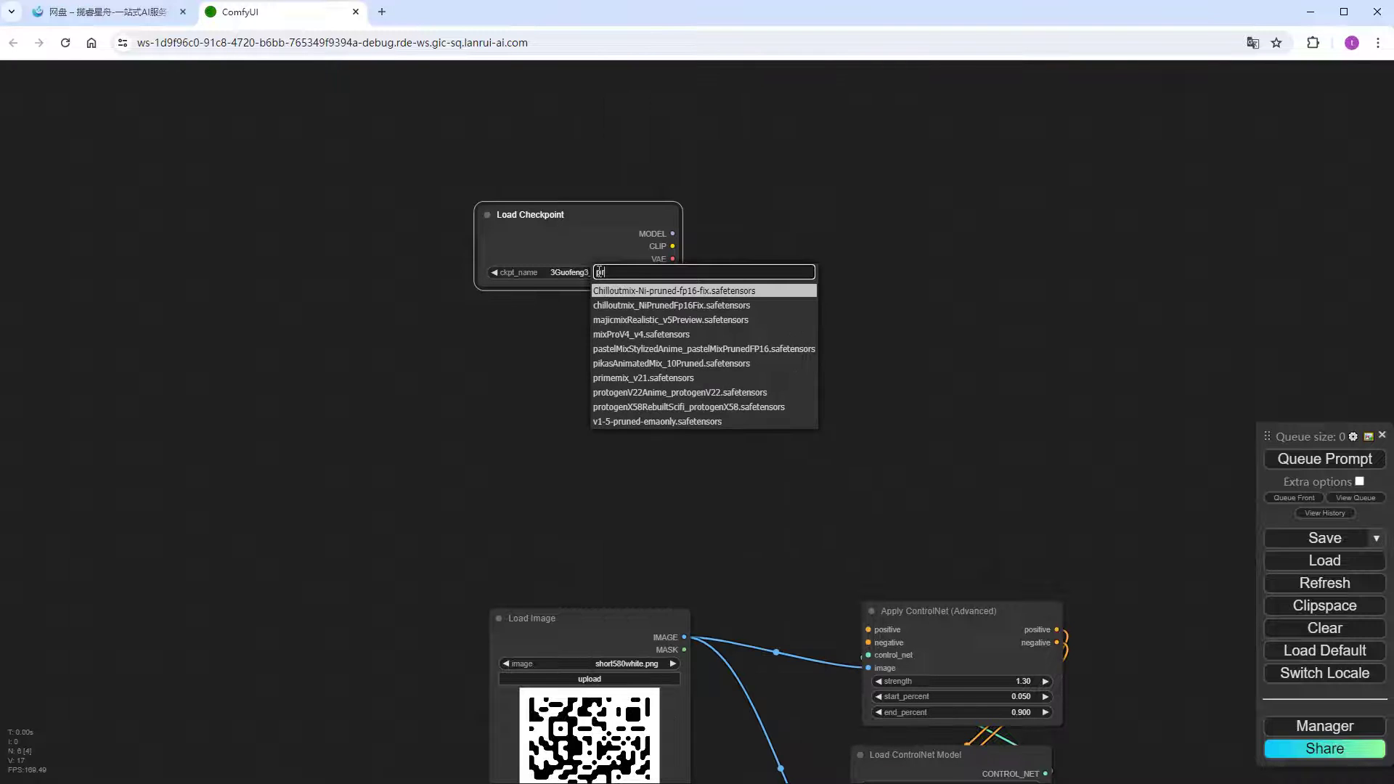
pyautogui.click(660, 379)
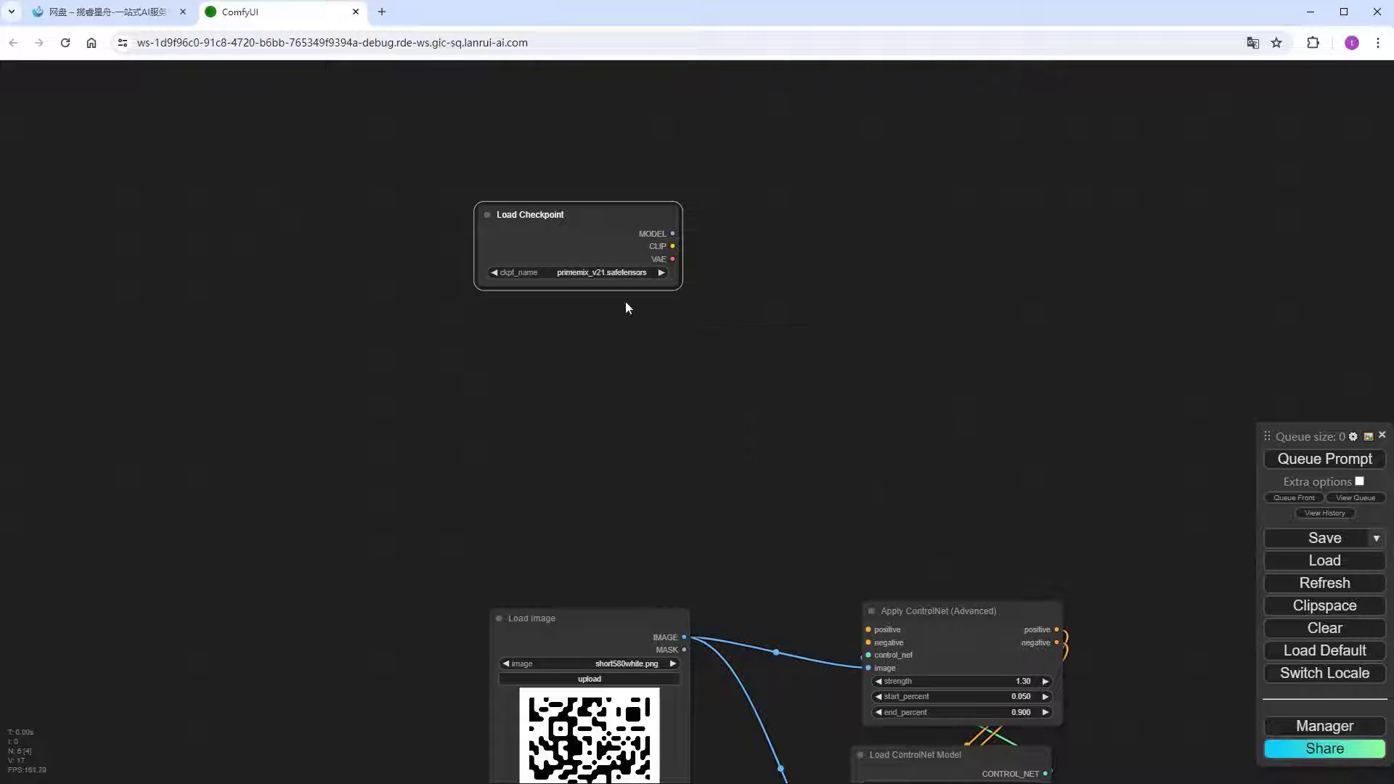
pyautogui.scroll(2, 730, 234)
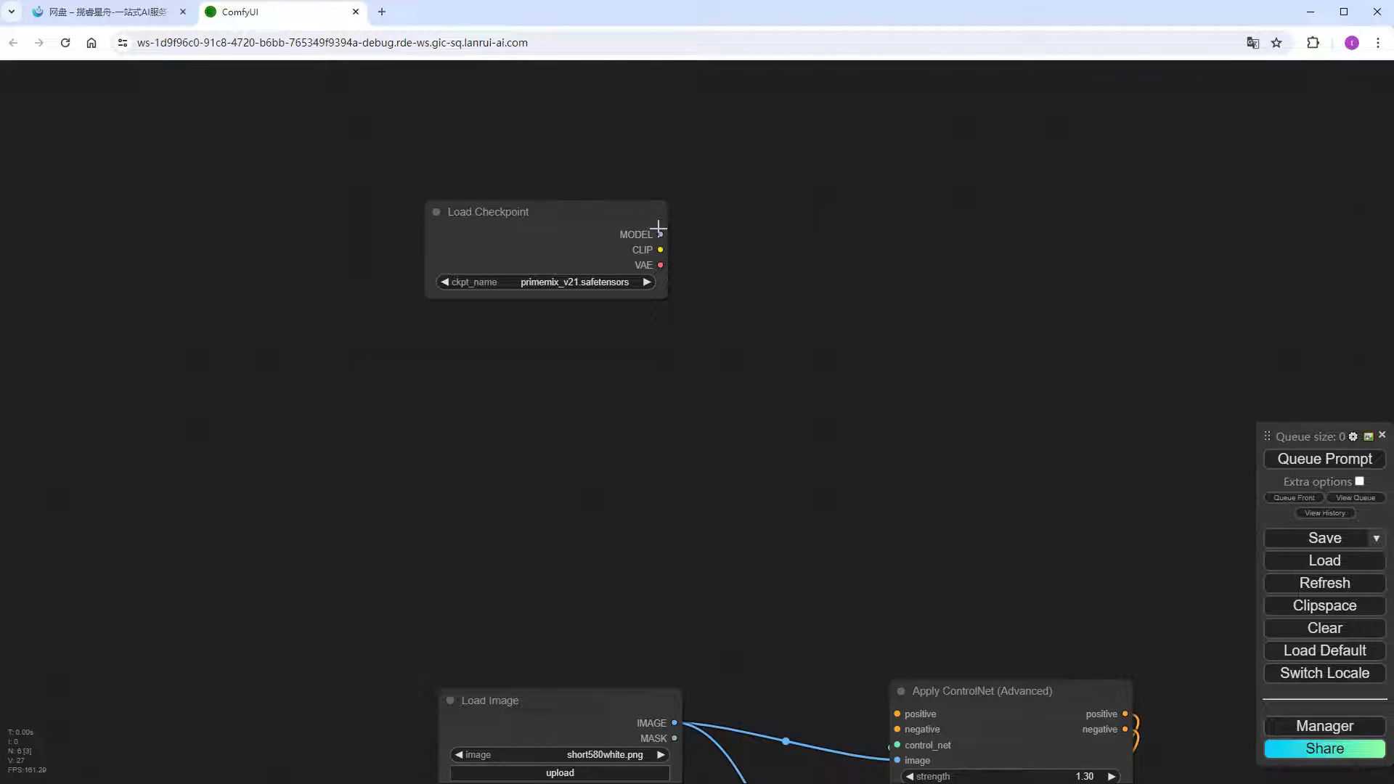
pyautogui.moveTo(660, 234); pyautogui.dragTo(844, 190)
# - Add a Load LoRA using add_detail.safetensors at 0.70 model and clip strength
pyautogui.click(885, 285)
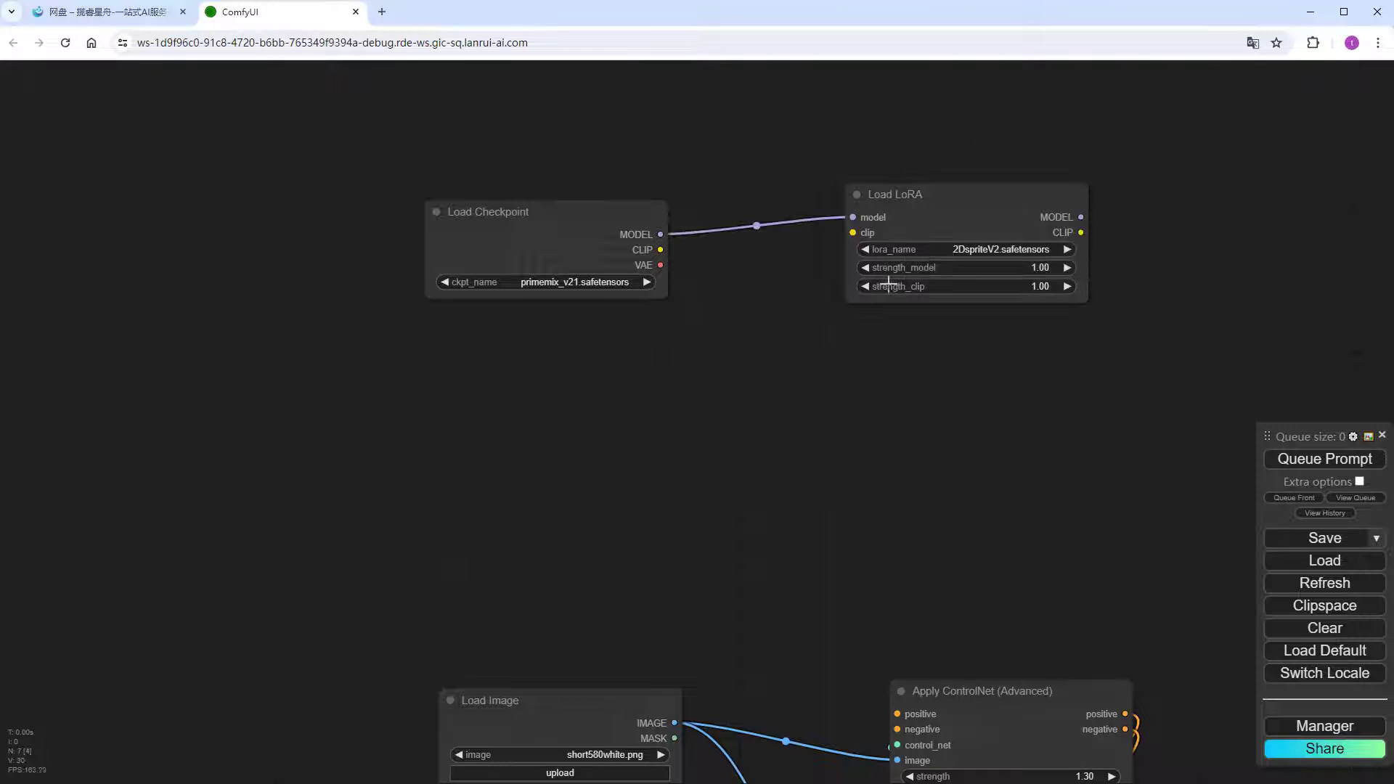
pyautogui.click(976, 250)
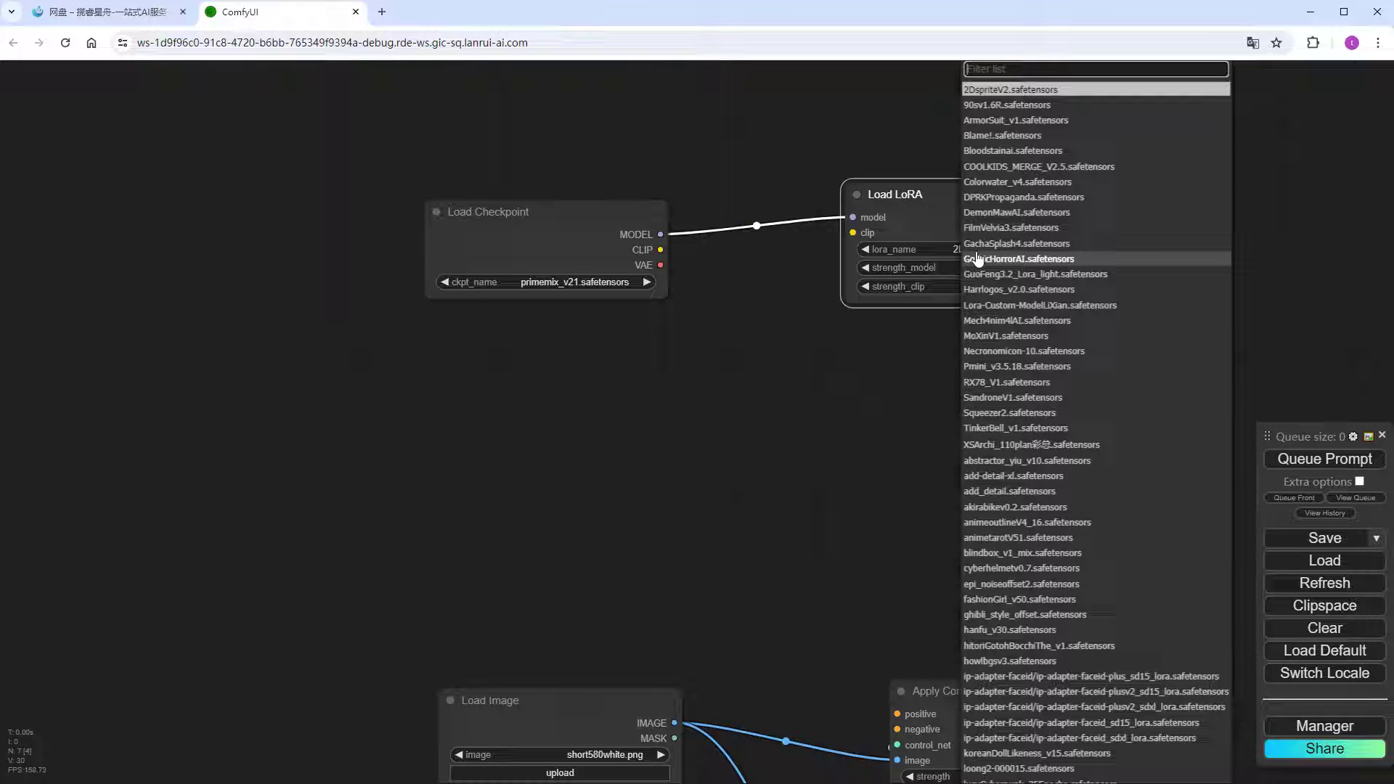
pyautogui.write('ad')
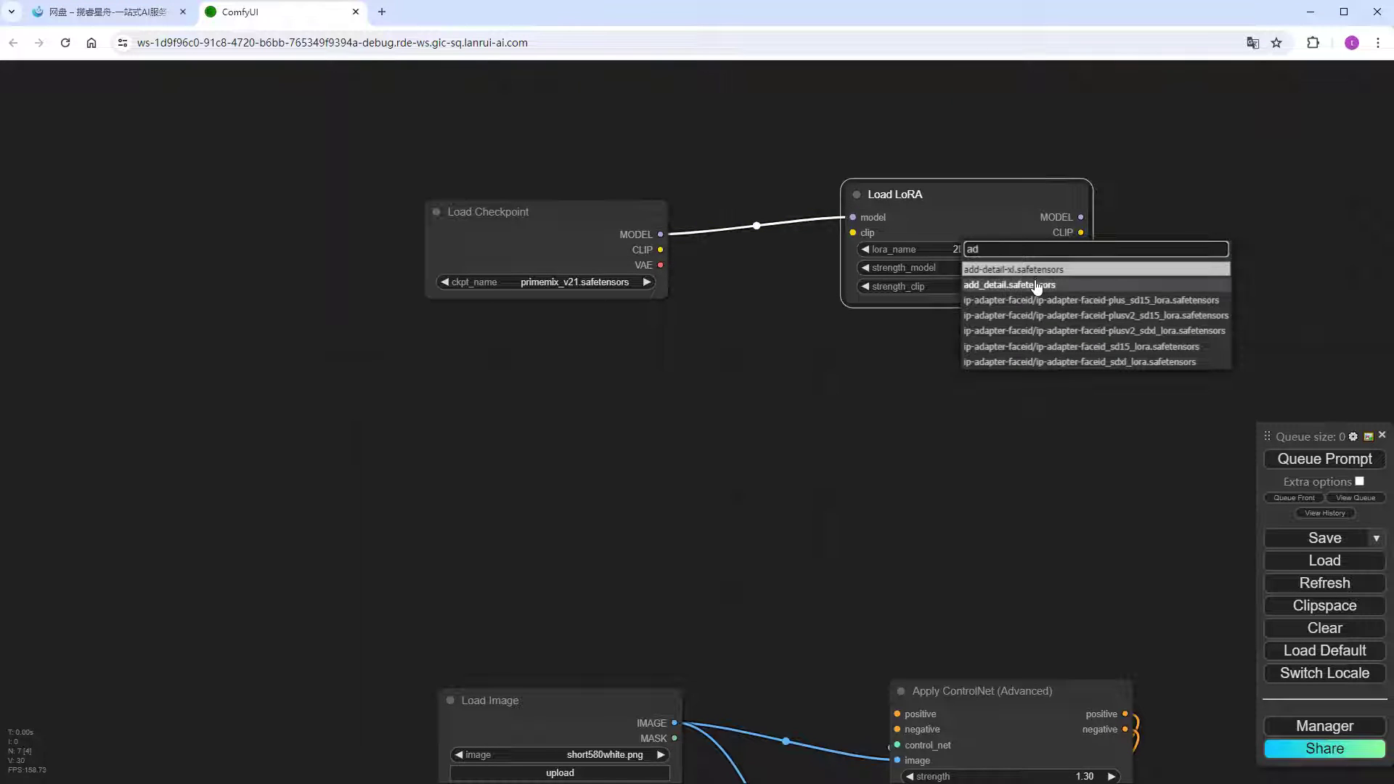
pyautogui.click(1035, 283)
pyautogui.click(1018, 268)
pyautogui.write('0.7')
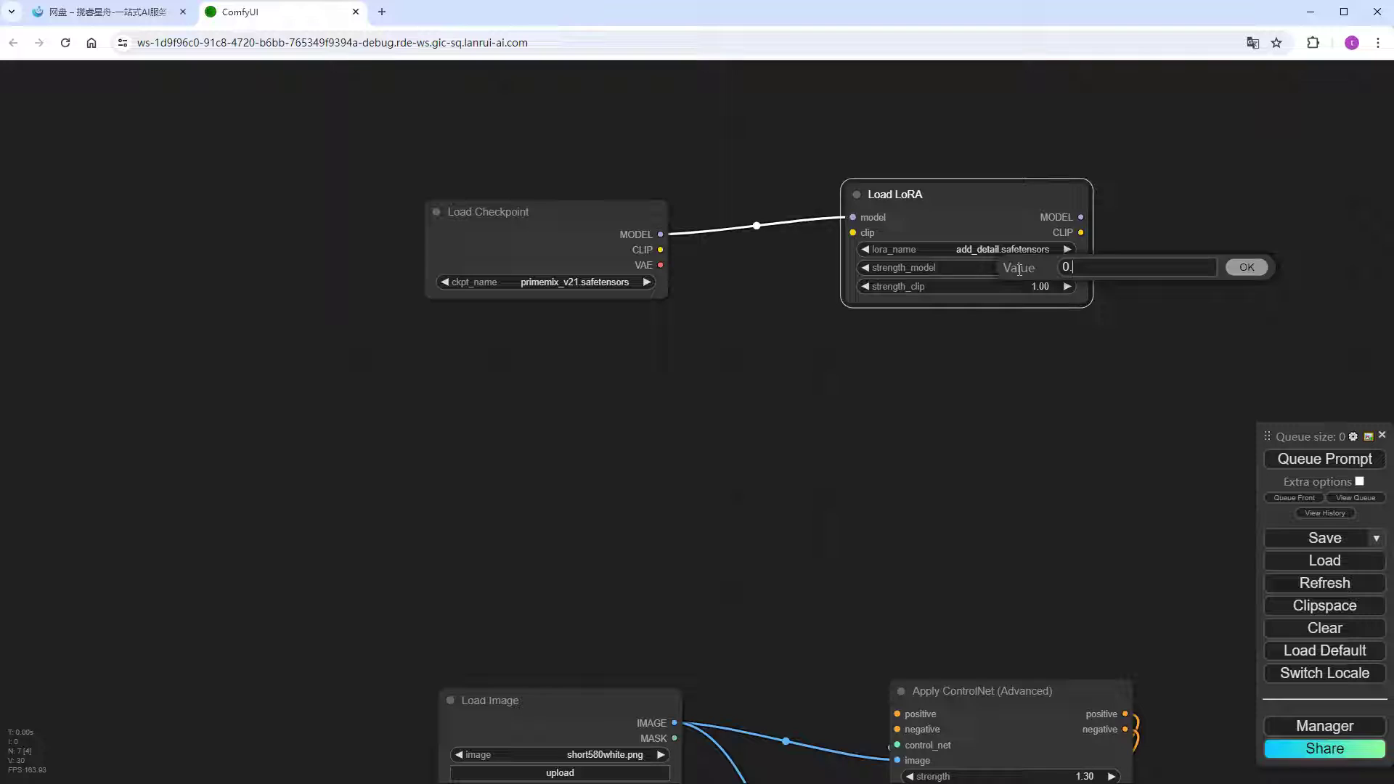
pyautogui.press('Return')
pyautogui.click(1020, 287)
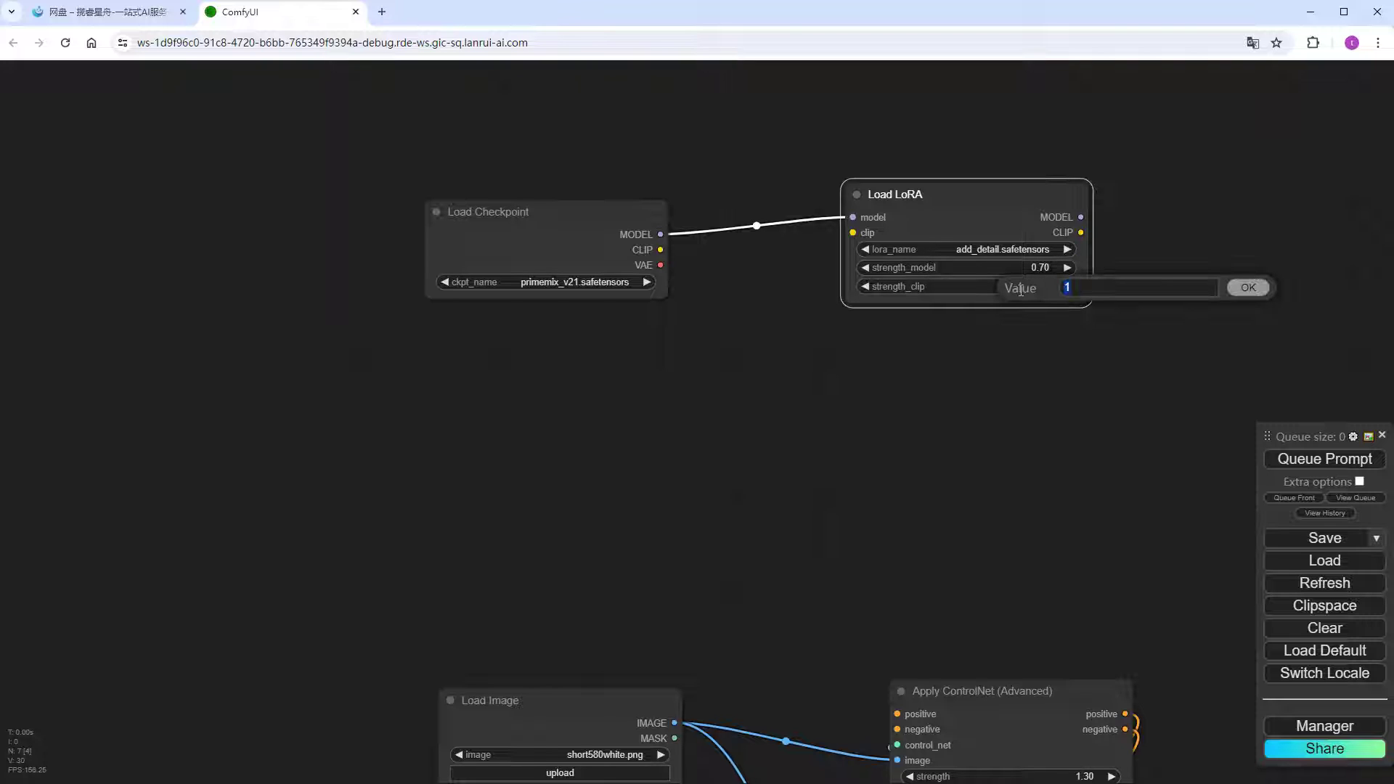
pyautogui.write('0.7')
pyautogui.press('Return')
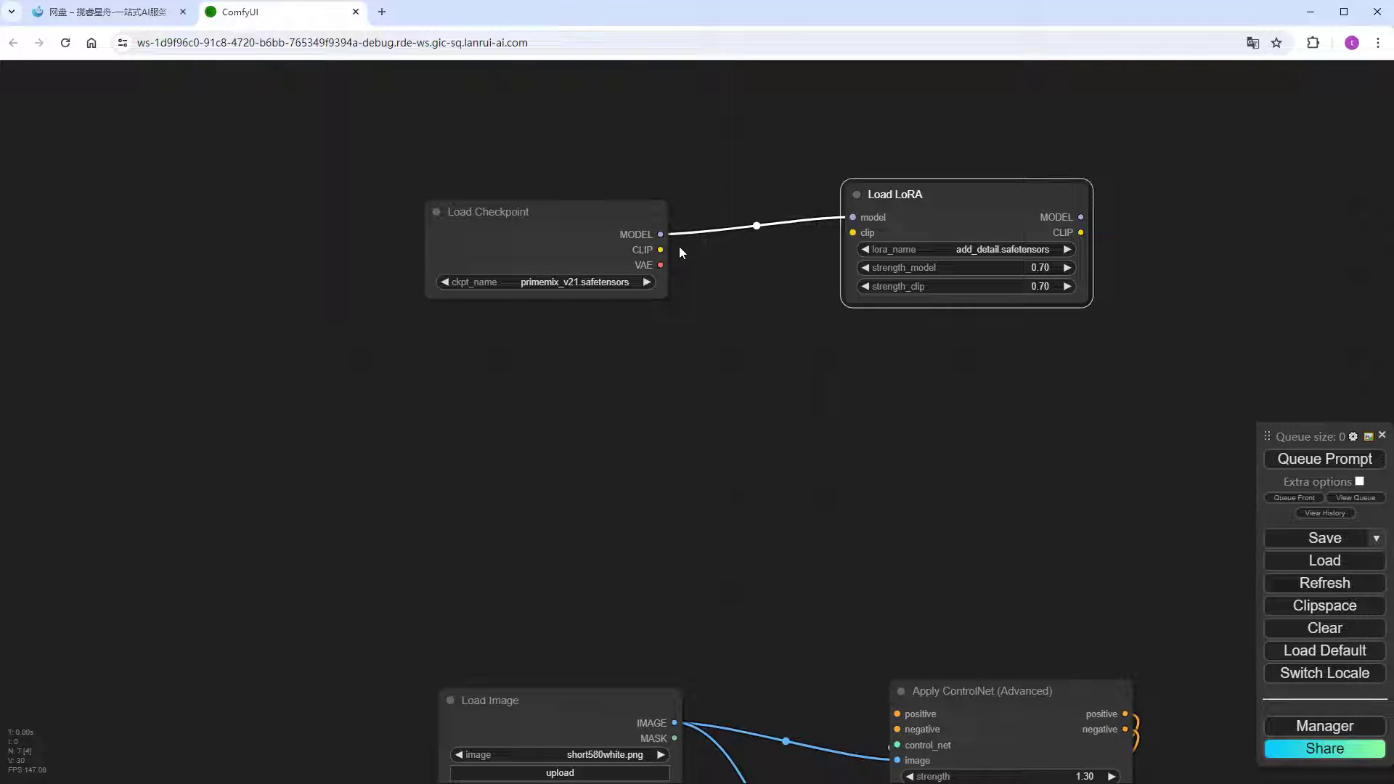
# - Wire the checkpoint's CLIP into the LoRA and pull a model link from the LoRA
pyautogui.moveTo(660, 250); pyautogui.dragTo(855, 233)
pyautogui.moveTo(1231, 346); pyautogui.dragTo(952, 361)
pyautogui.moveTo(797, 232); pyautogui.dragTo(922, 197)
# - Add a FreeU_V2 node that takes the Load LoRA model
pyautogui.click(937, 230)
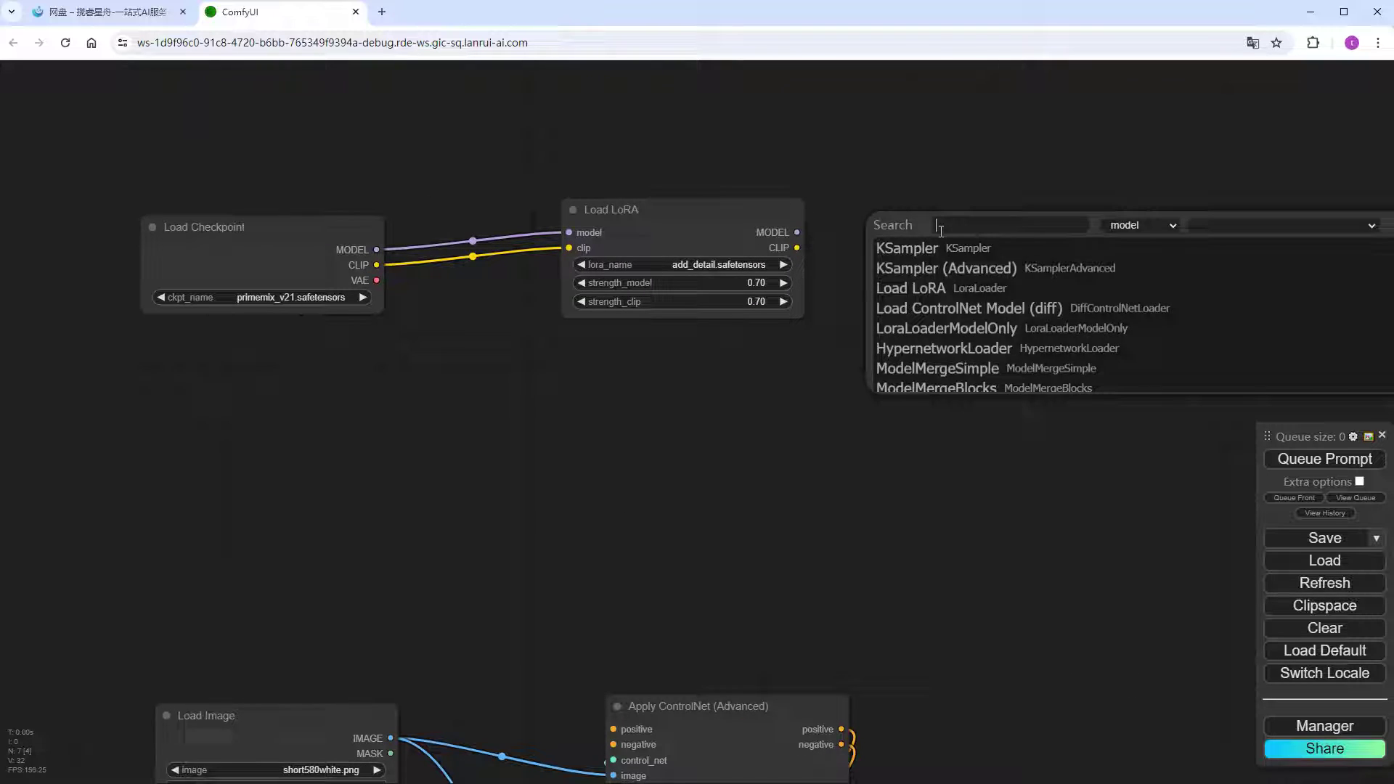
pyautogui.write('fr')
pyautogui.click(931, 266)
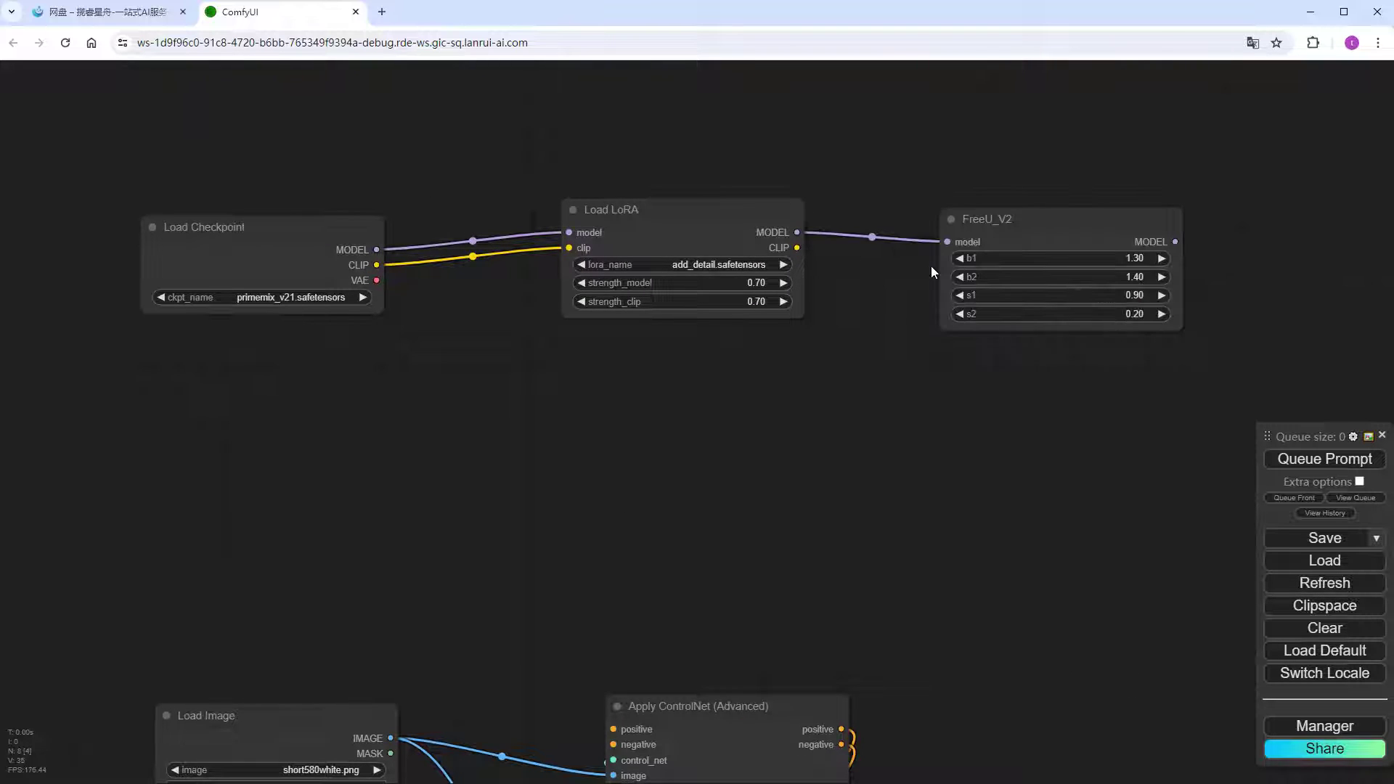
pyautogui.moveTo(872, 395); pyautogui.dragTo(587, 359)
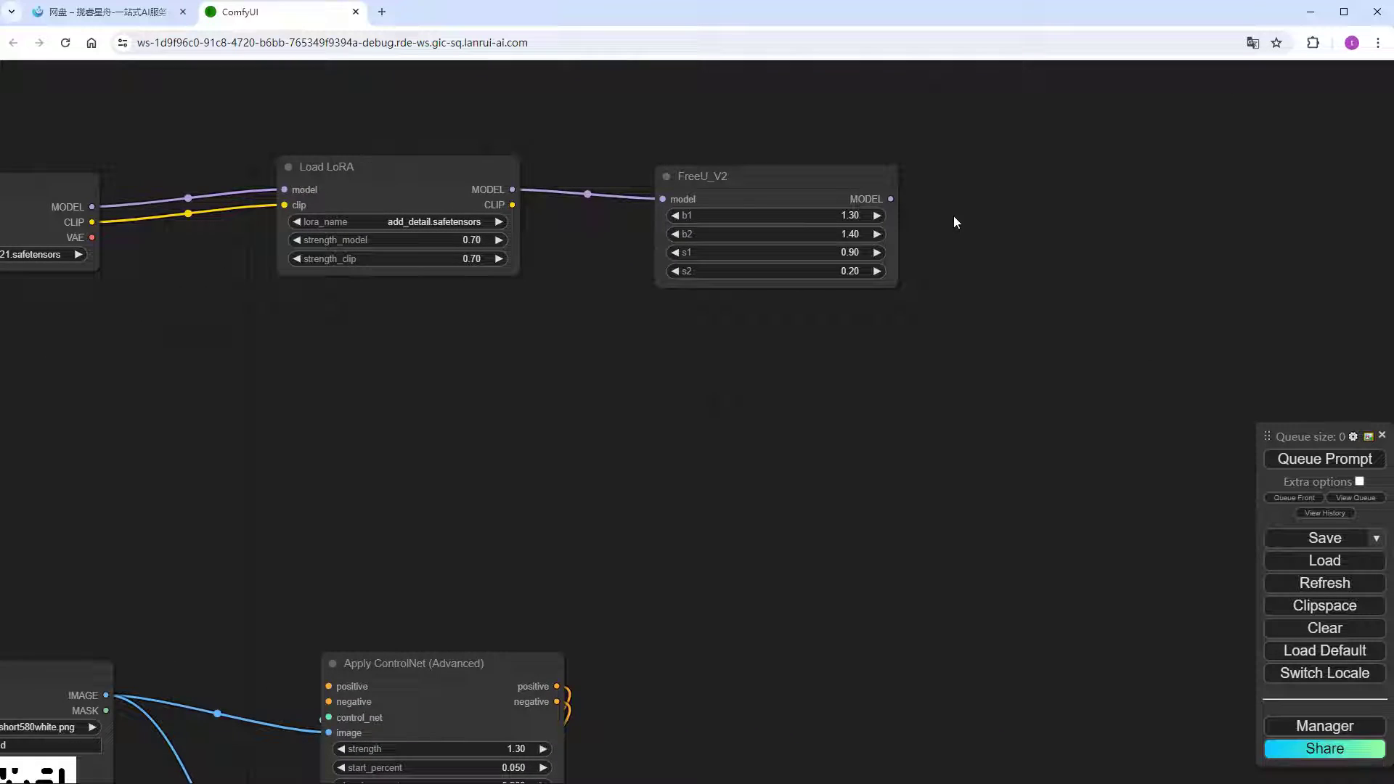
# - Add a KSampler fed by FreeU_V2's model and conditioned by the second ControlNet
pyautogui.moveTo(890, 199); pyautogui.dragTo(1068, 242)
pyautogui.click(1105, 311)
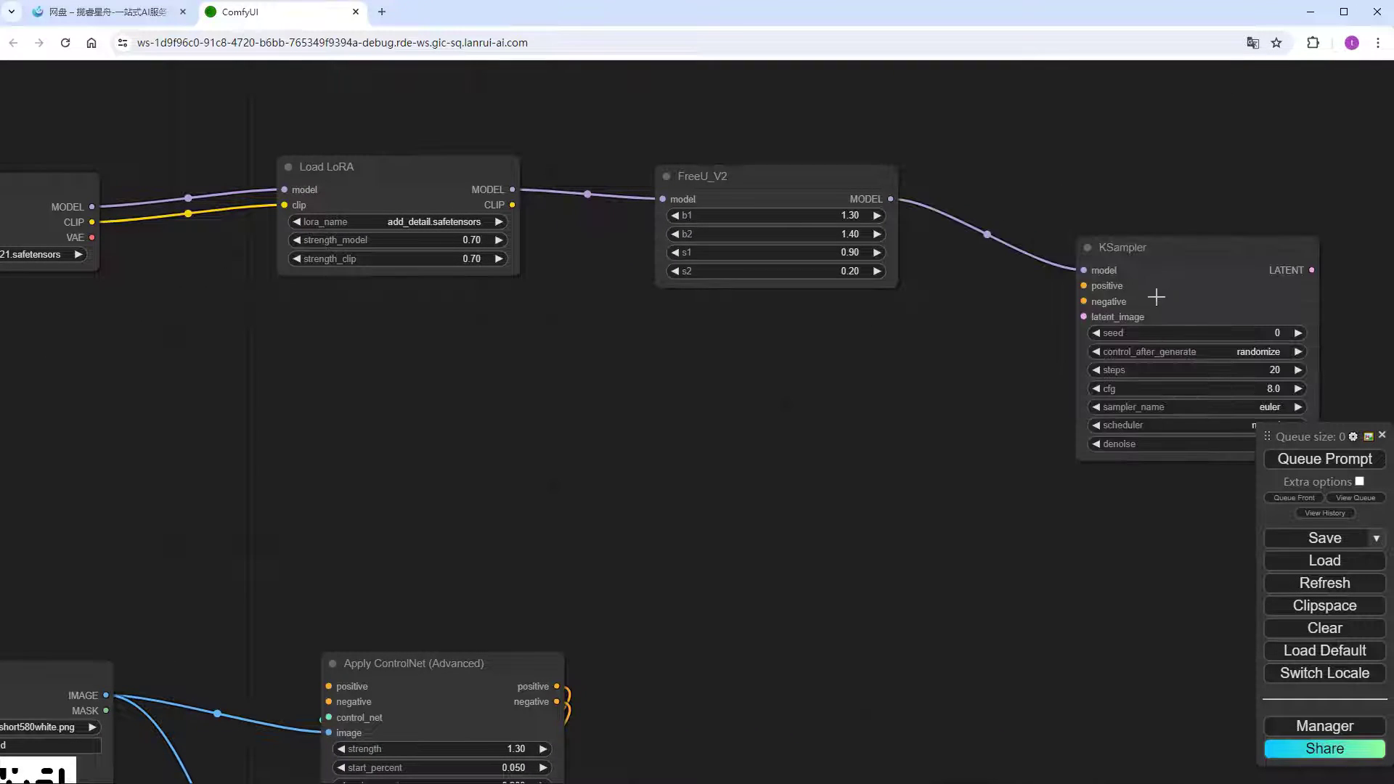
pyautogui.moveTo(1188, 257); pyautogui.dragTo(1179, 323)
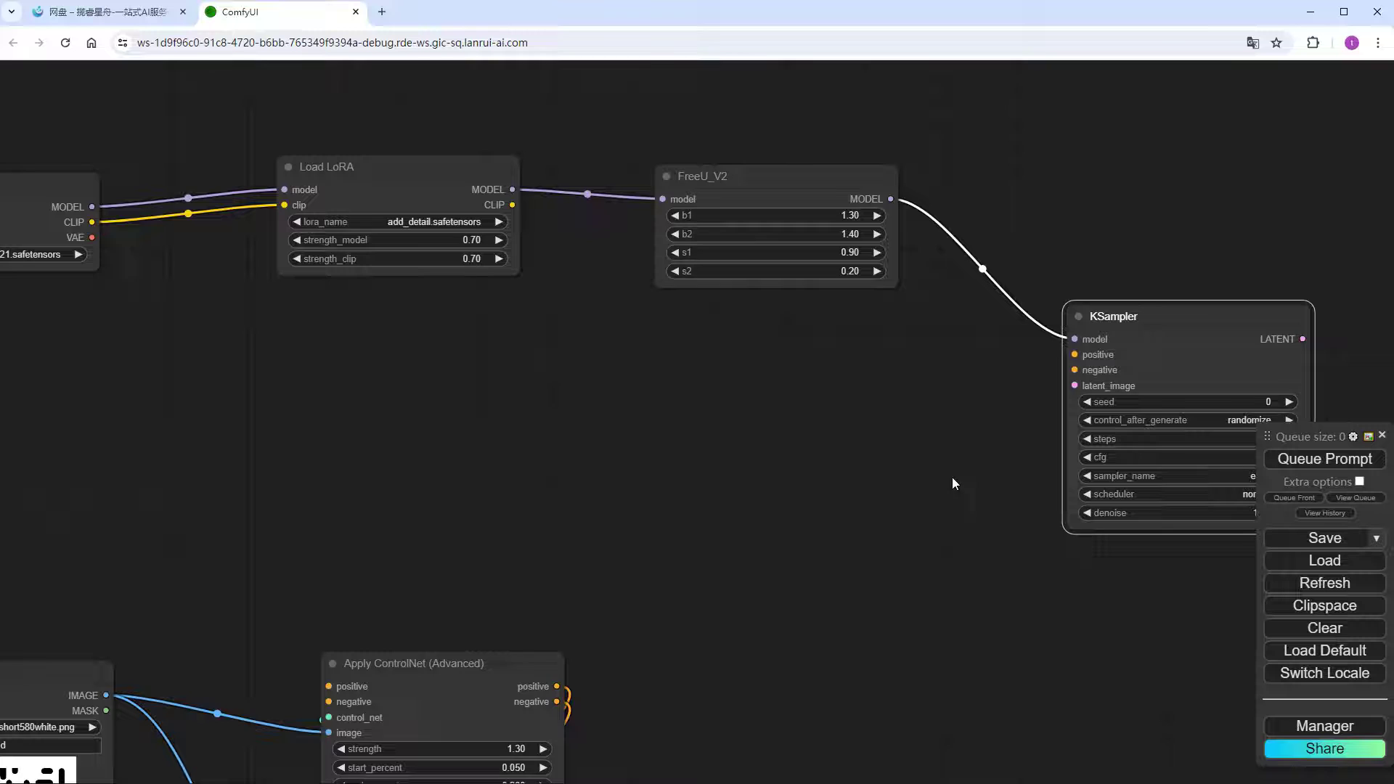
pyautogui.scroll(-4, 951, 477)
pyautogui.moveTo(938, 577); pyautogui.dragTo(889, 380)
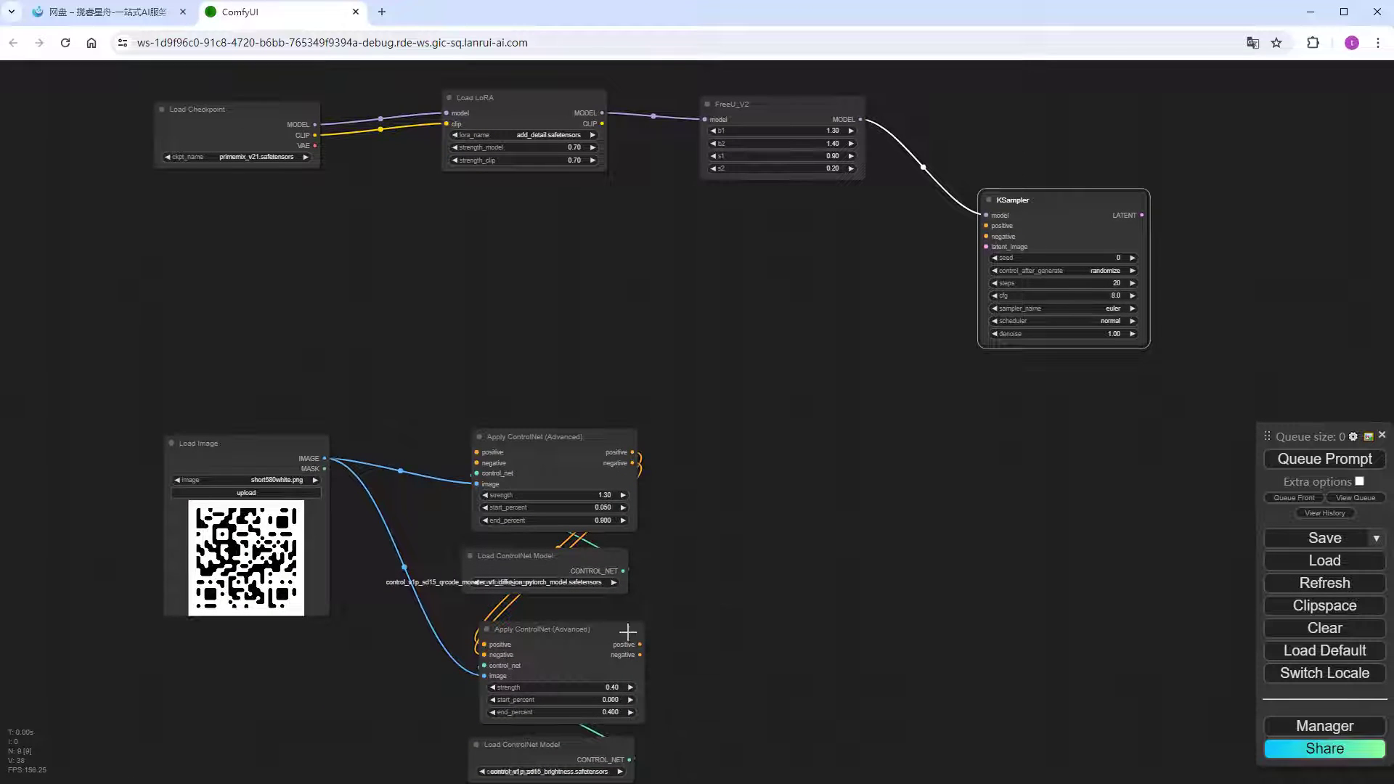
pyautogui.moveTo(639, 644)
pyautogui.mouseDown()
pyautogui.moveTo(982, 218)
pyautogui.moveTo(640, 655)
pyautogui.mouseUp()
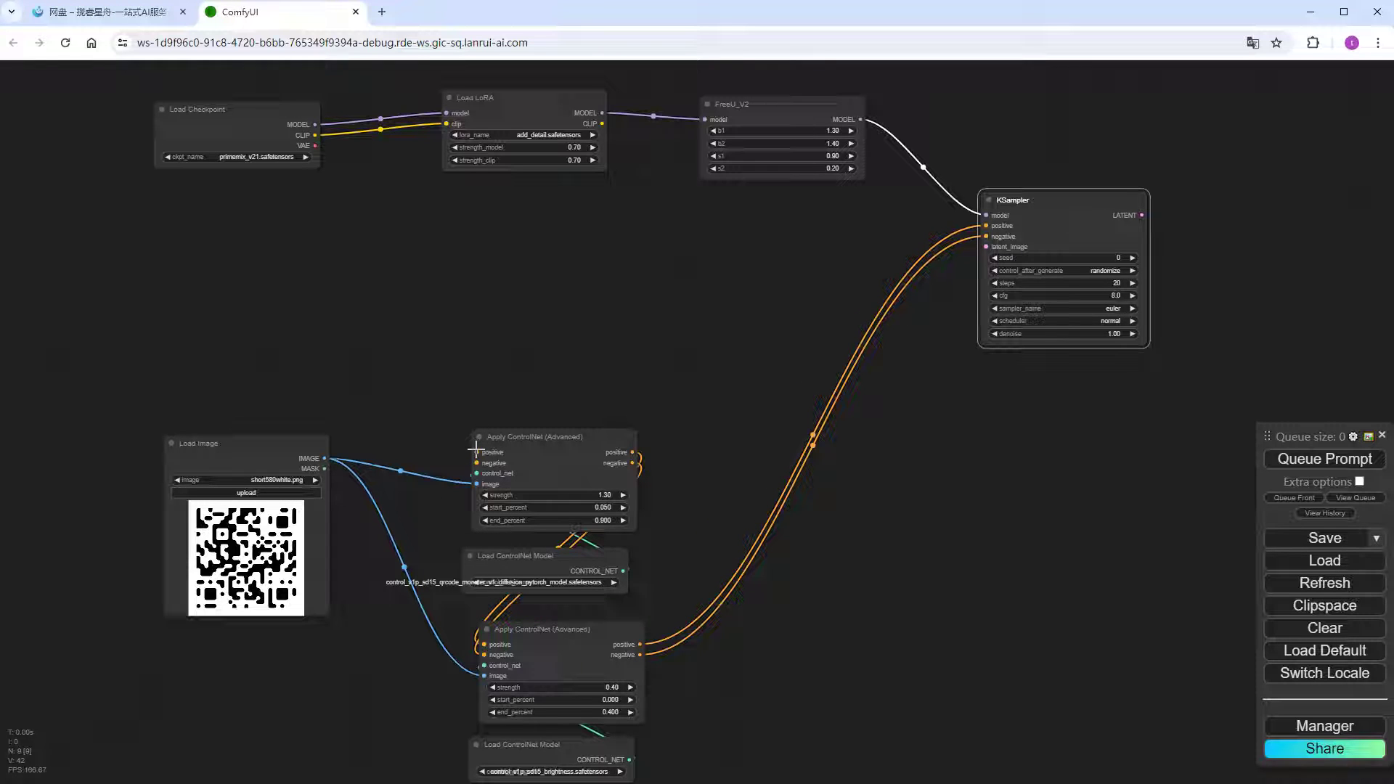
# - Add a CLIP Text Encode prompt node above the ControlNets
pyautogui.moveTo(476, 452); pyautogui.dragTo(434, 233)
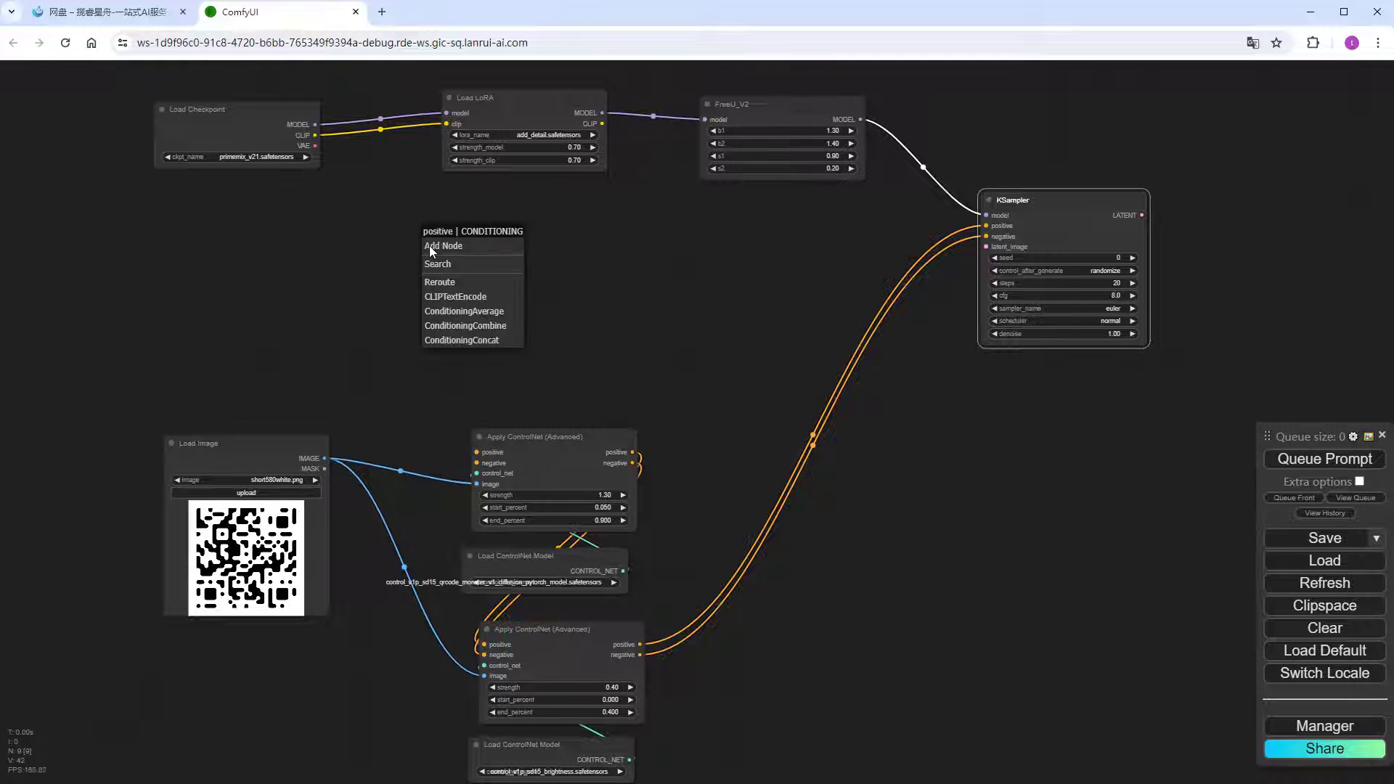
pyautogui.click(454, 297)
pyautogui.moveTo(547, 233); pyautogui.dragTo(572, 188)
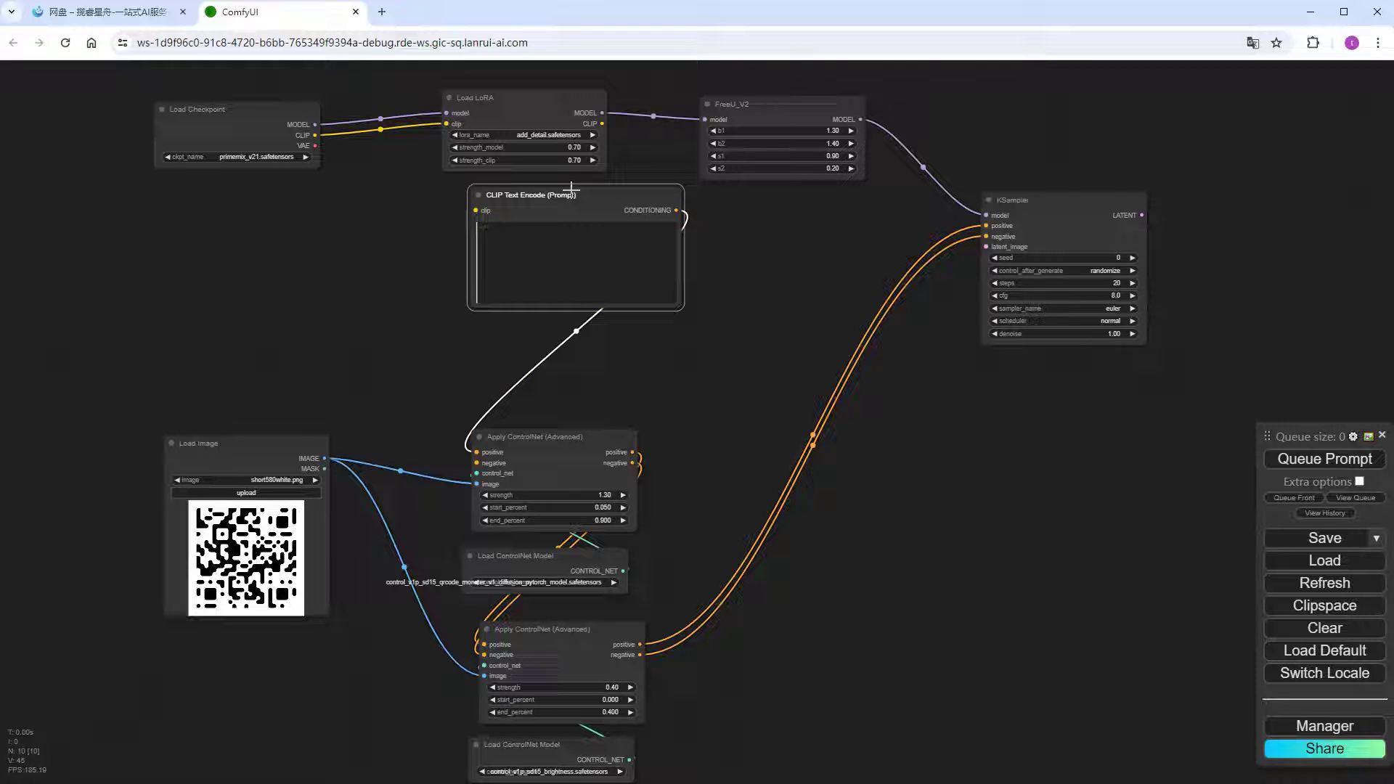
# - Duplicate the prompt node and wire it to the ControlNet negative input and the LoRA CLIP
pyautogui.hotkey('ctrl', 'c')
pyautogui.hotkey('ctrl', 'v')
pyautogui.moveTo(562, 288); pyautogui.dragTo(689, 349)
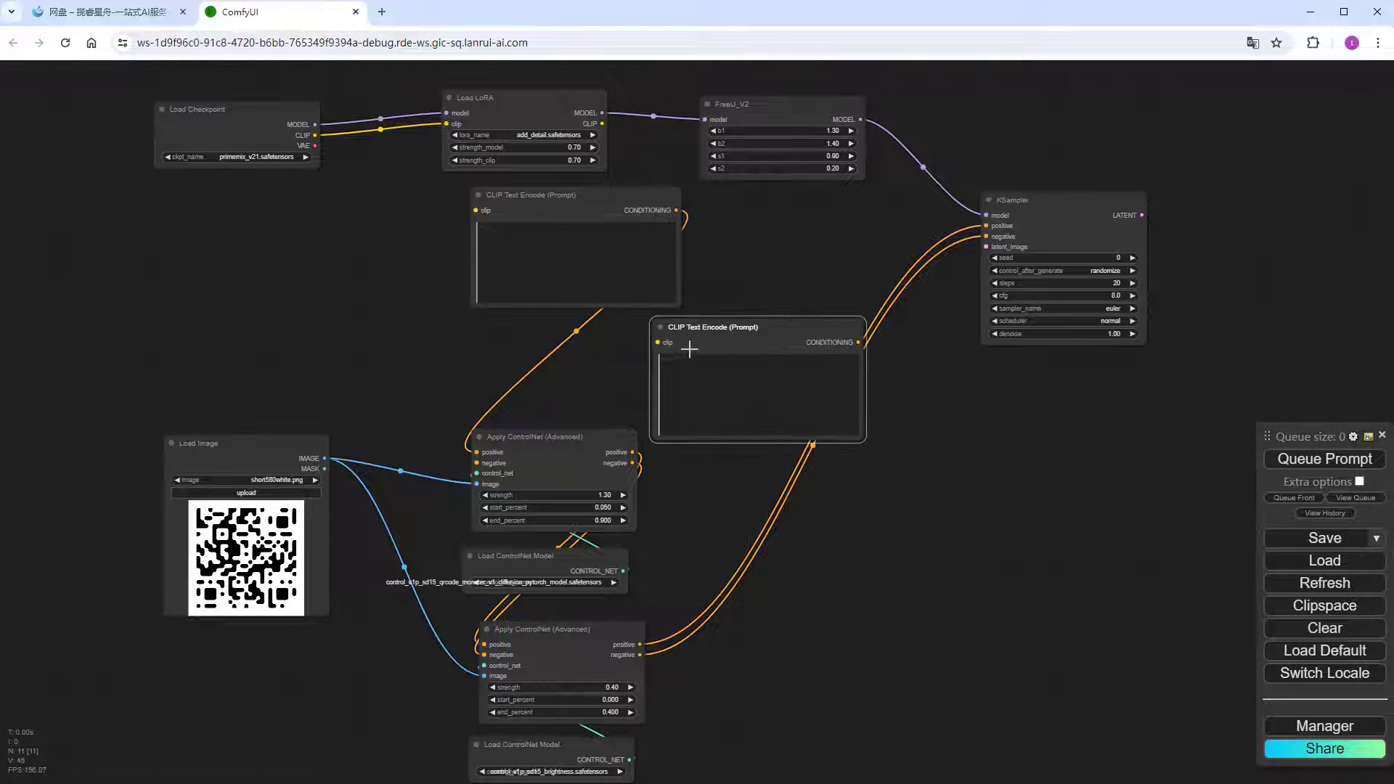
pyautogui.moveTo(861, 342); pyautogui.dragTo(609, 459)
pyautogui.moveTo(658, 342); pyautogui.dragTo(602, 124)
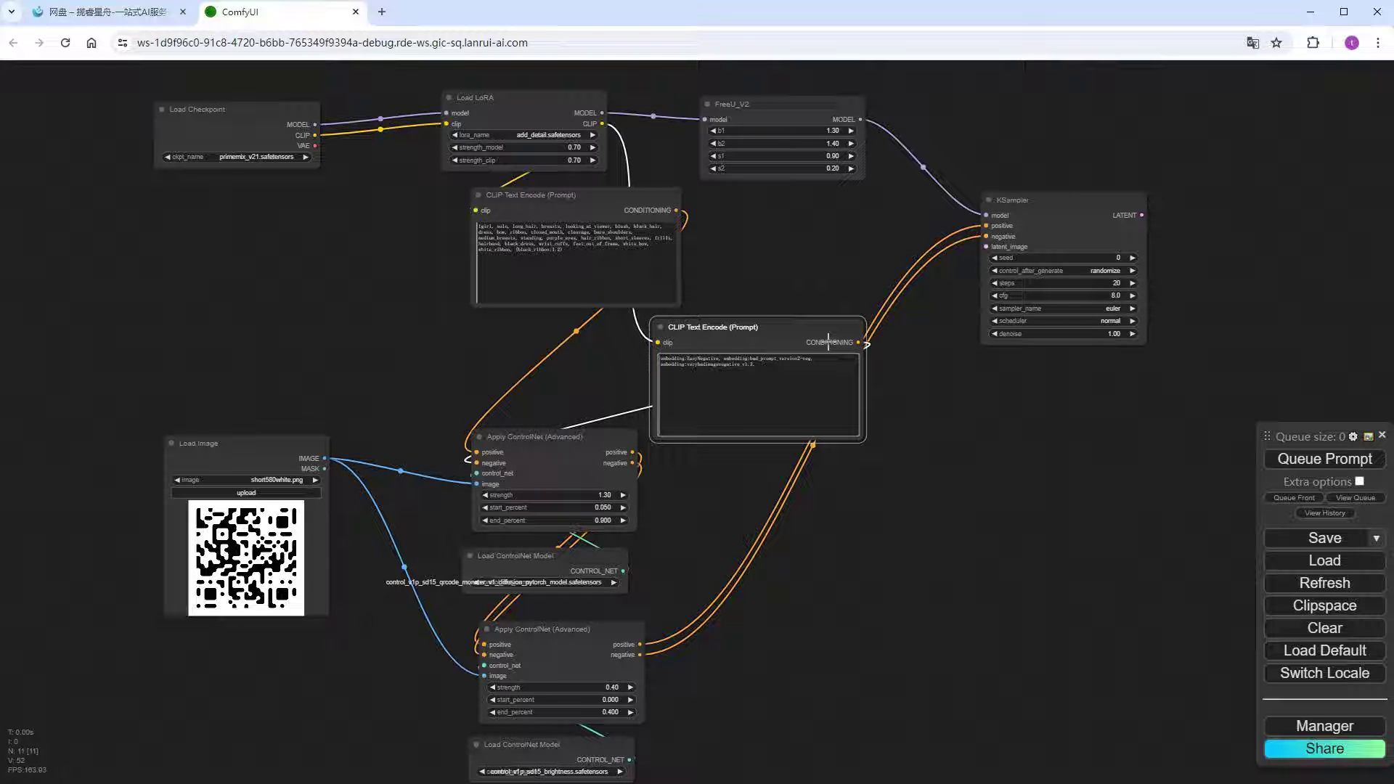
# - Give the KSampler 50 steps and cfg 6, using dpmpp_2m_sde with the karras scheduler
pyautogui.moveTo(959, 402); pyautogui.dragTo(726, 414)
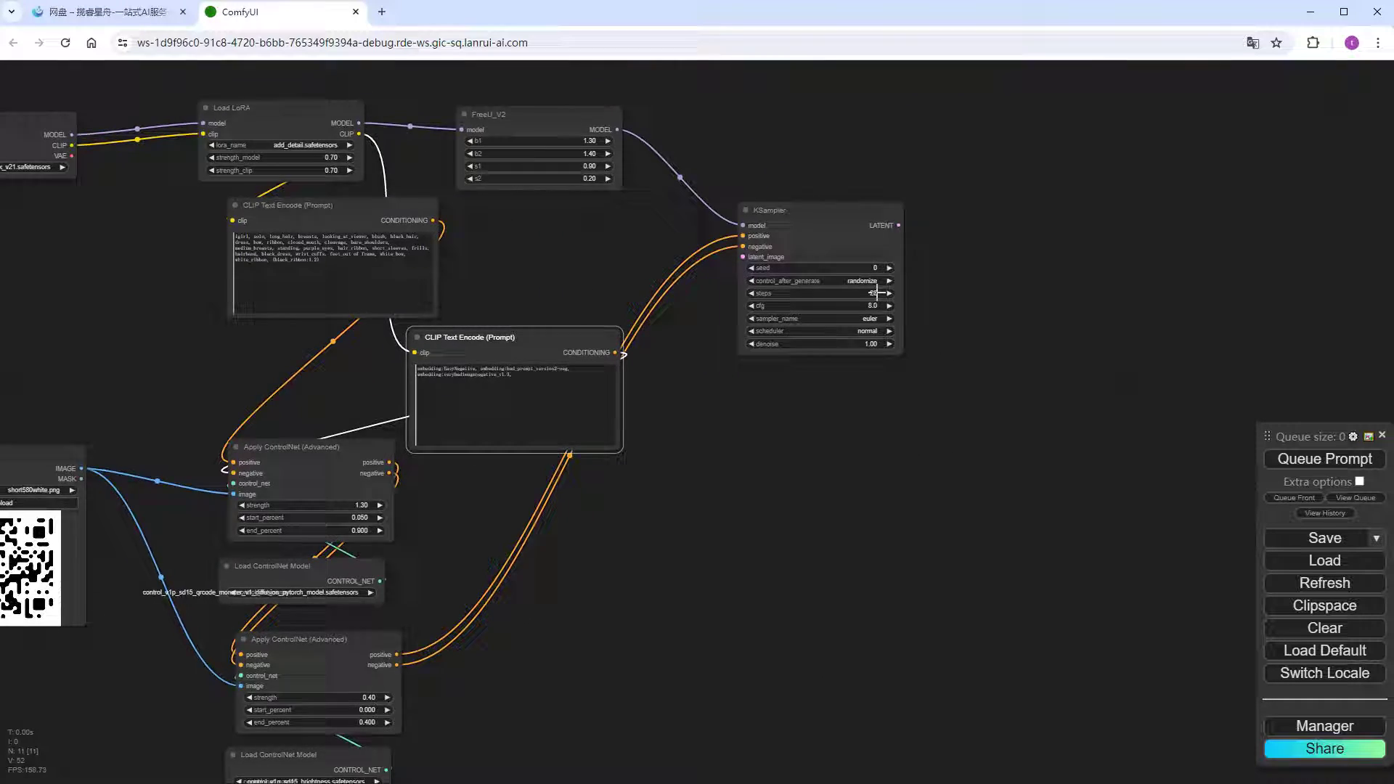
pyautogui.scroll(5, 876, 294)
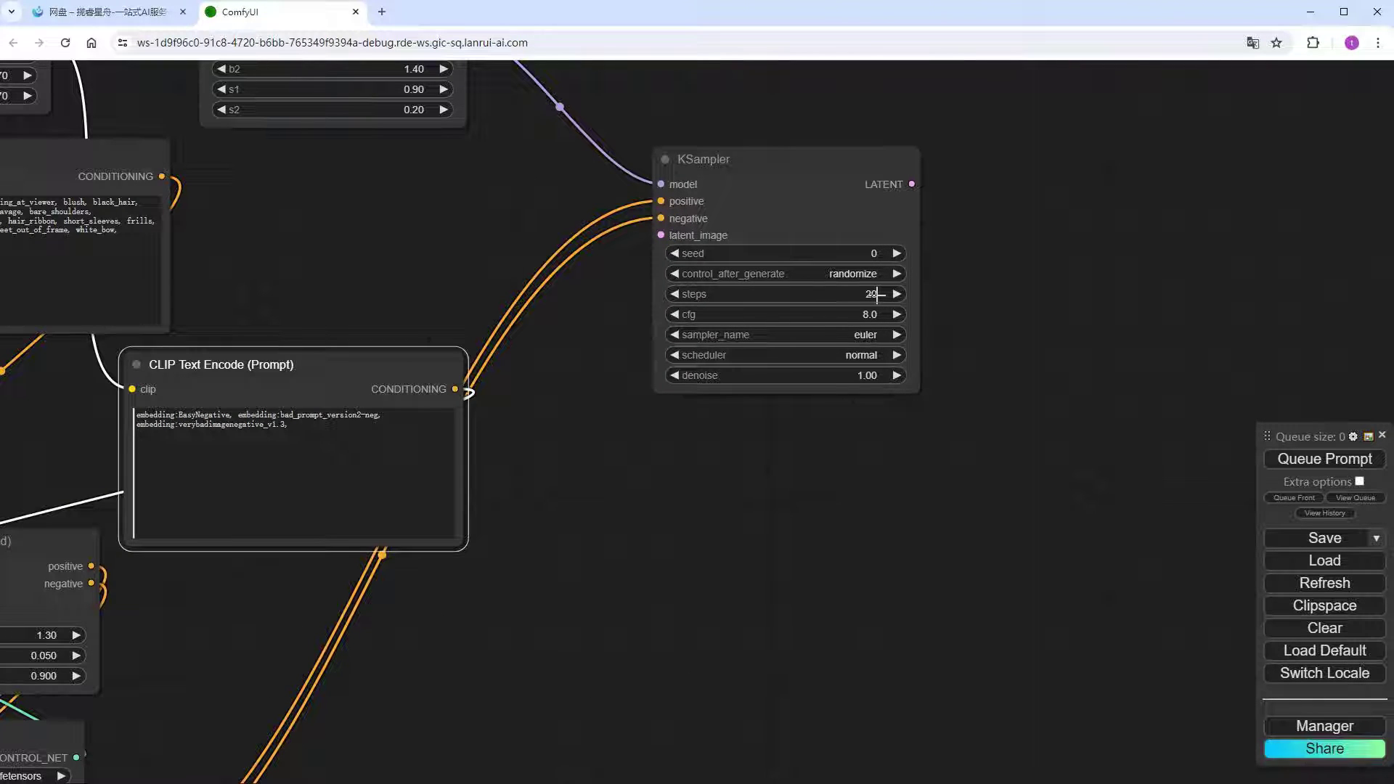
pyautogui.scroll(1, 876, 294)
pyautogui.click(876, 294)
pyautogui.write('50')
pyautogui.press('Return')
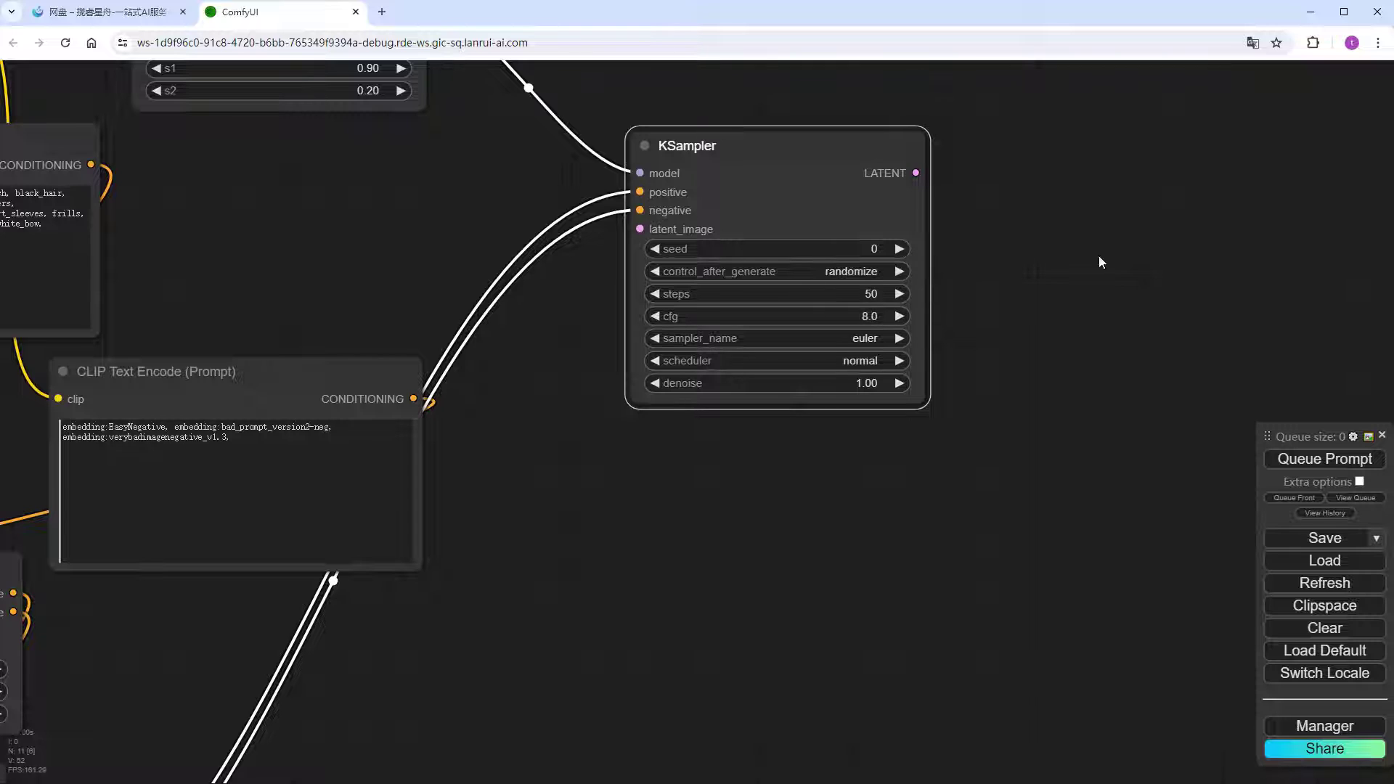
pyautogui.click(866, 324)
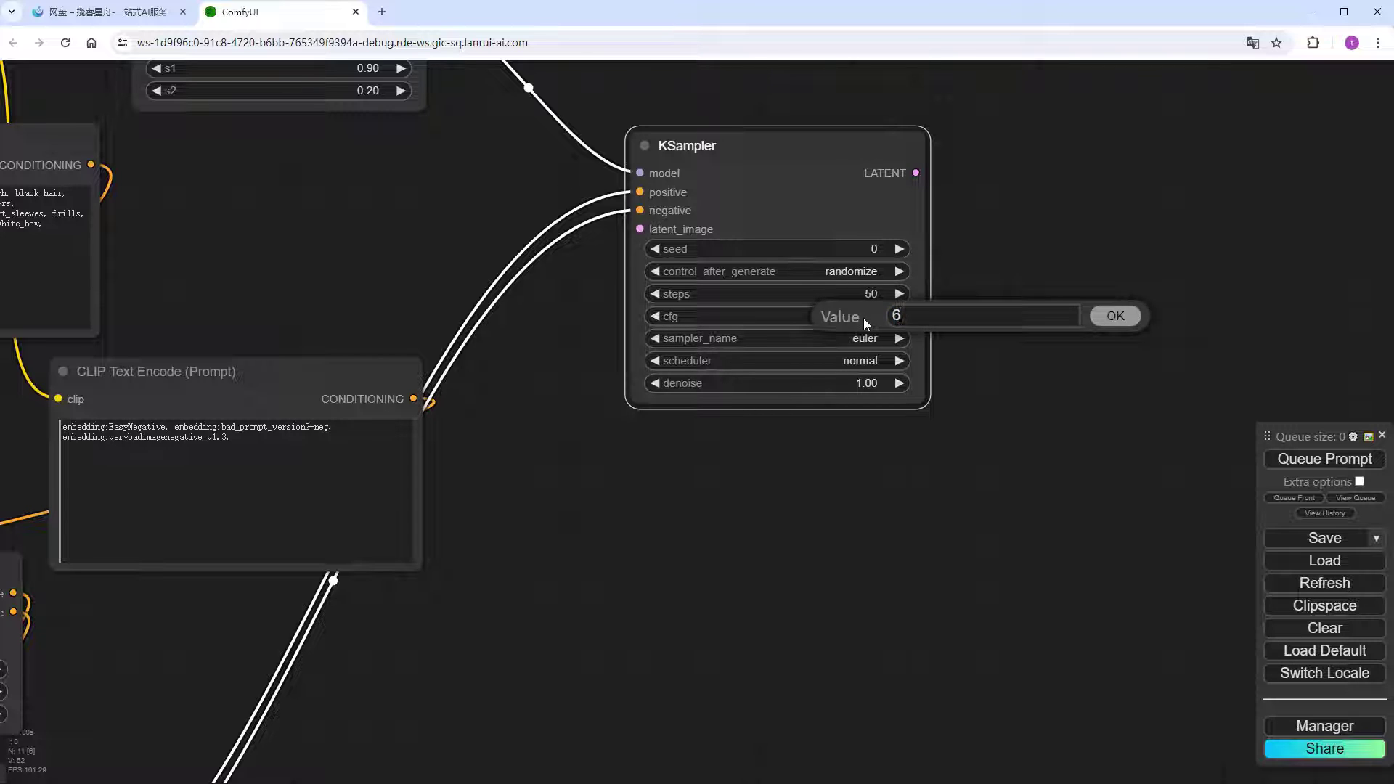
pyautogui.press('Return')
pyautogui.click(866, 339)
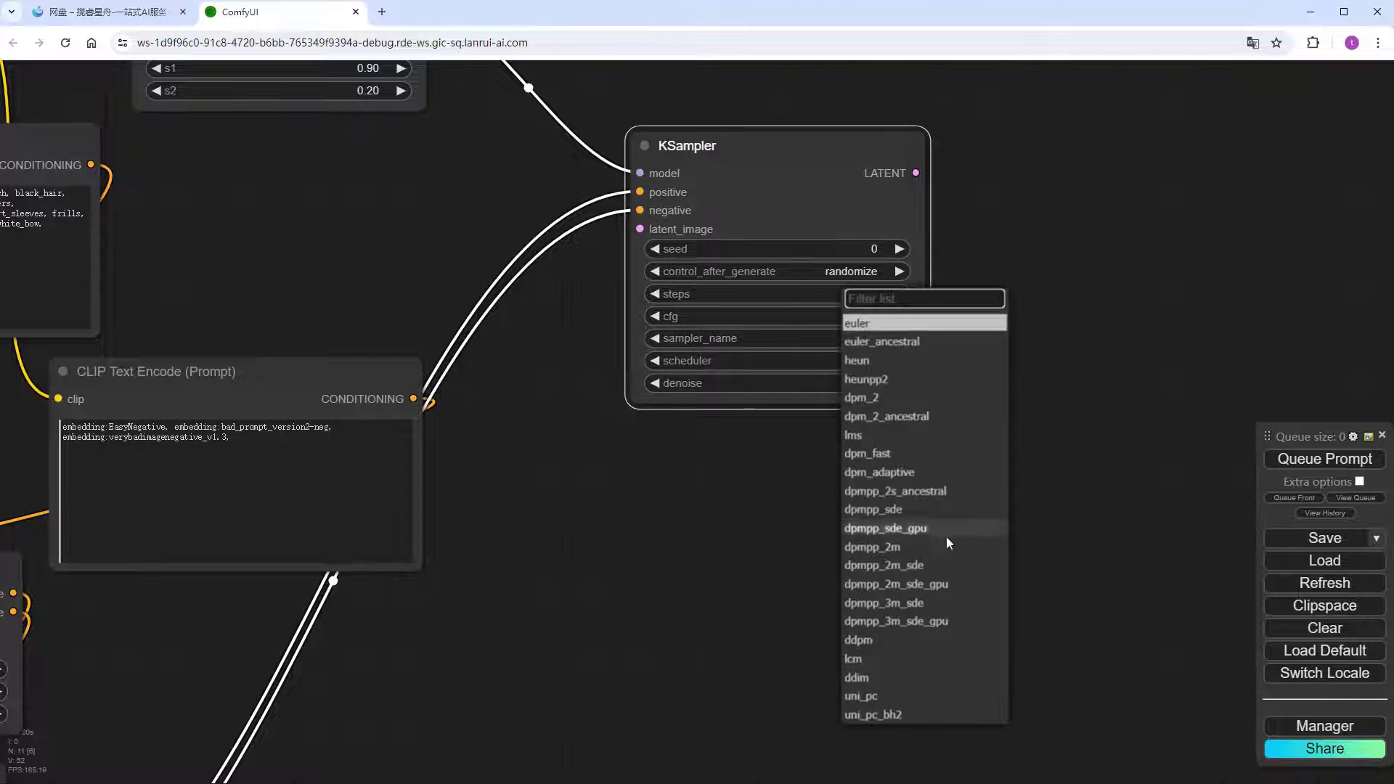
pyautogui.click(919, 565)
pyautogui.click(838, 361)
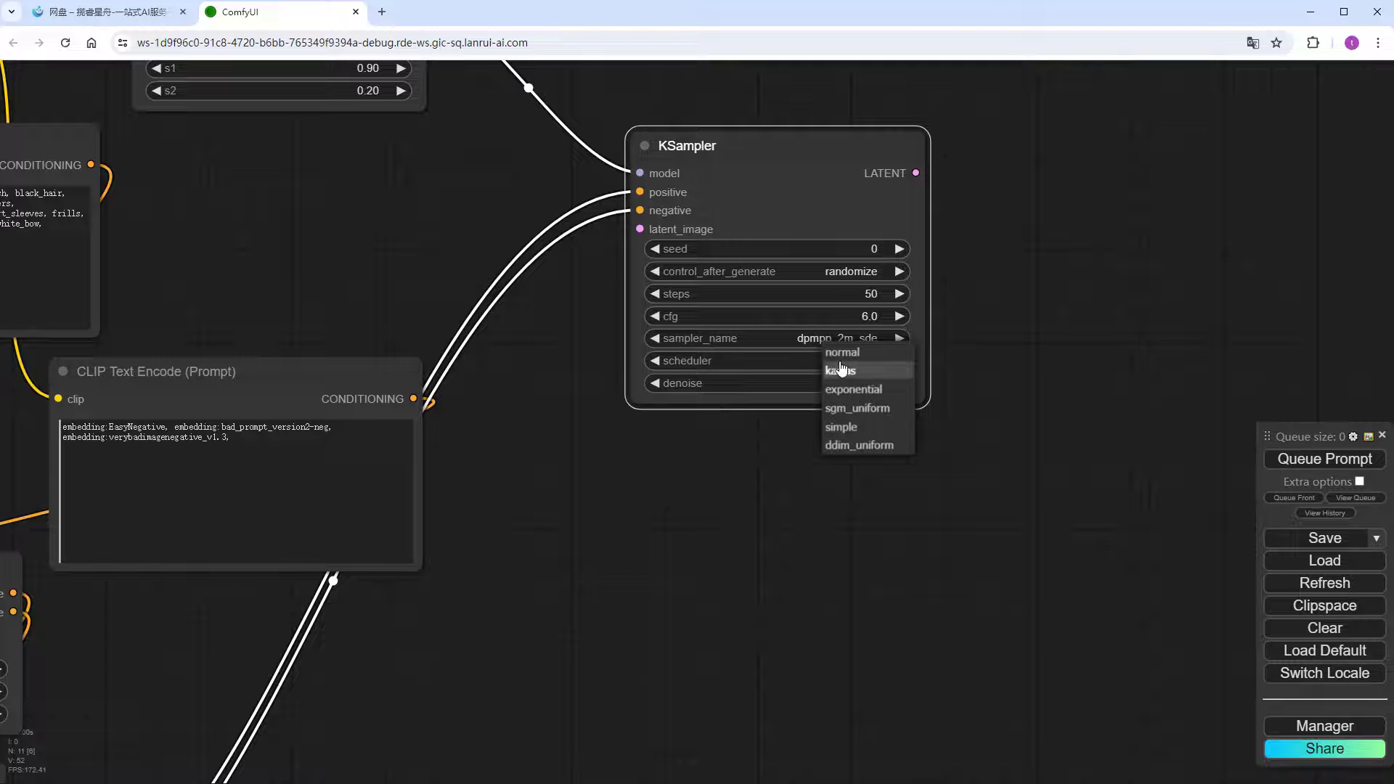
pyautogui.click(851, 372)
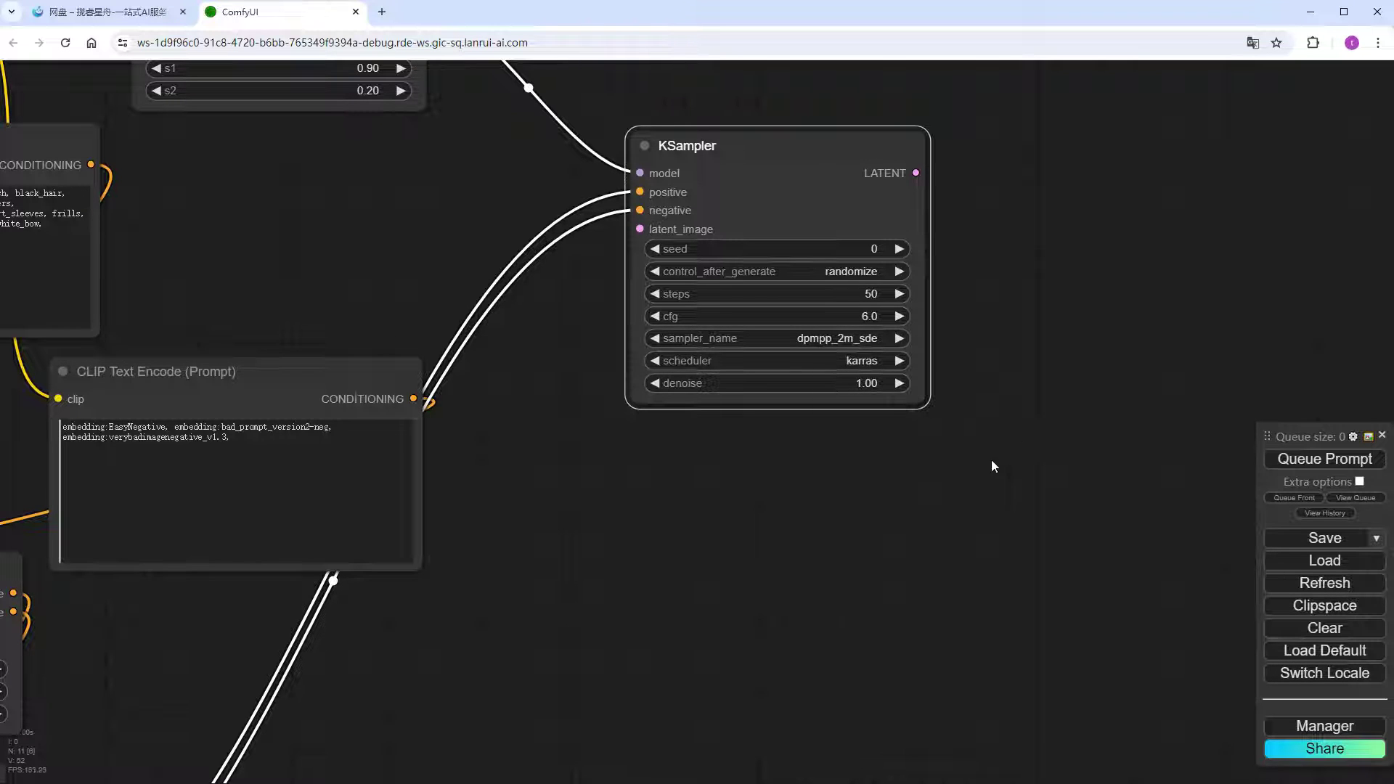
# - Decode the KSampler latent with VAE Decode and show it in a Preview Image
pyautogui.moveTo(915, 173); pyautogui.dragTo(1098, 140)
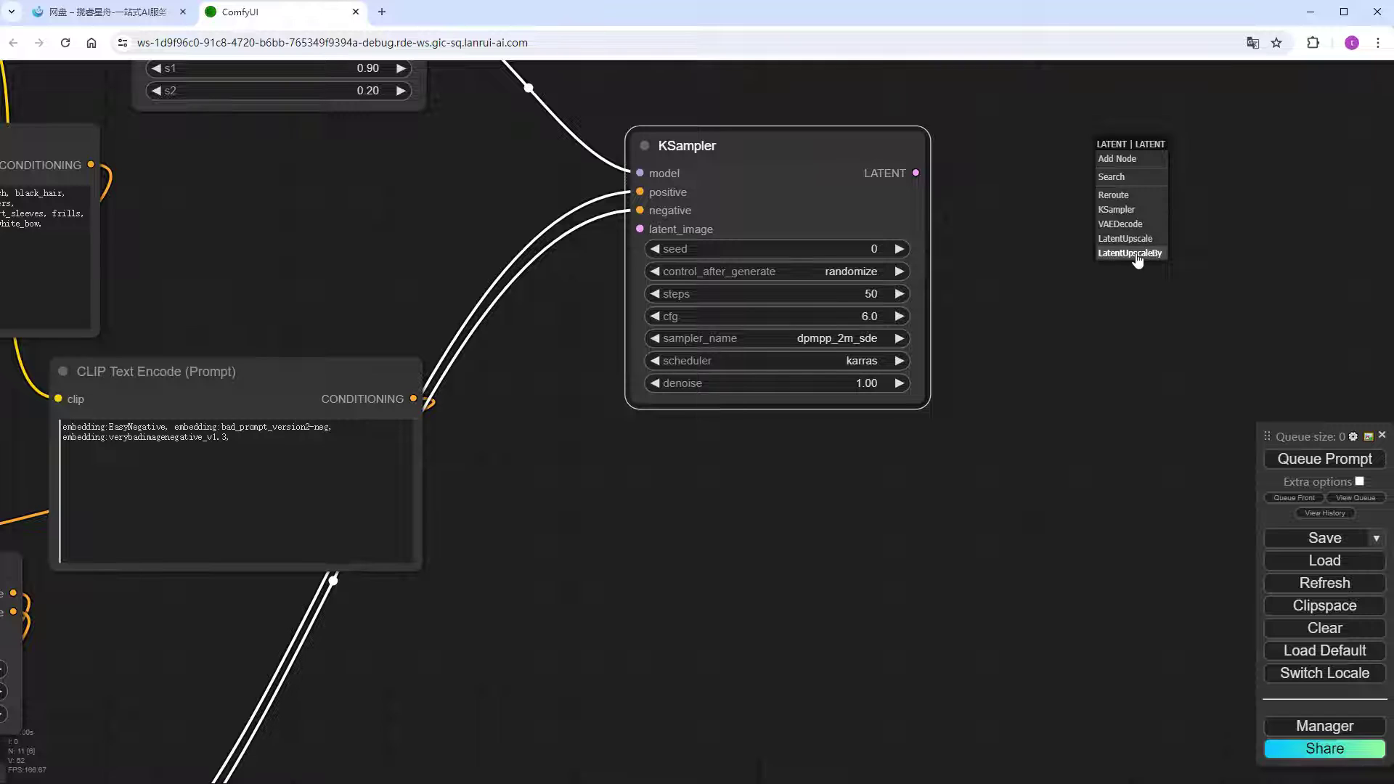
pyautogui.click(1130, 225)
pyautogui.moveTo(1290, 172); pyautogui.dragTo(1171, 284)
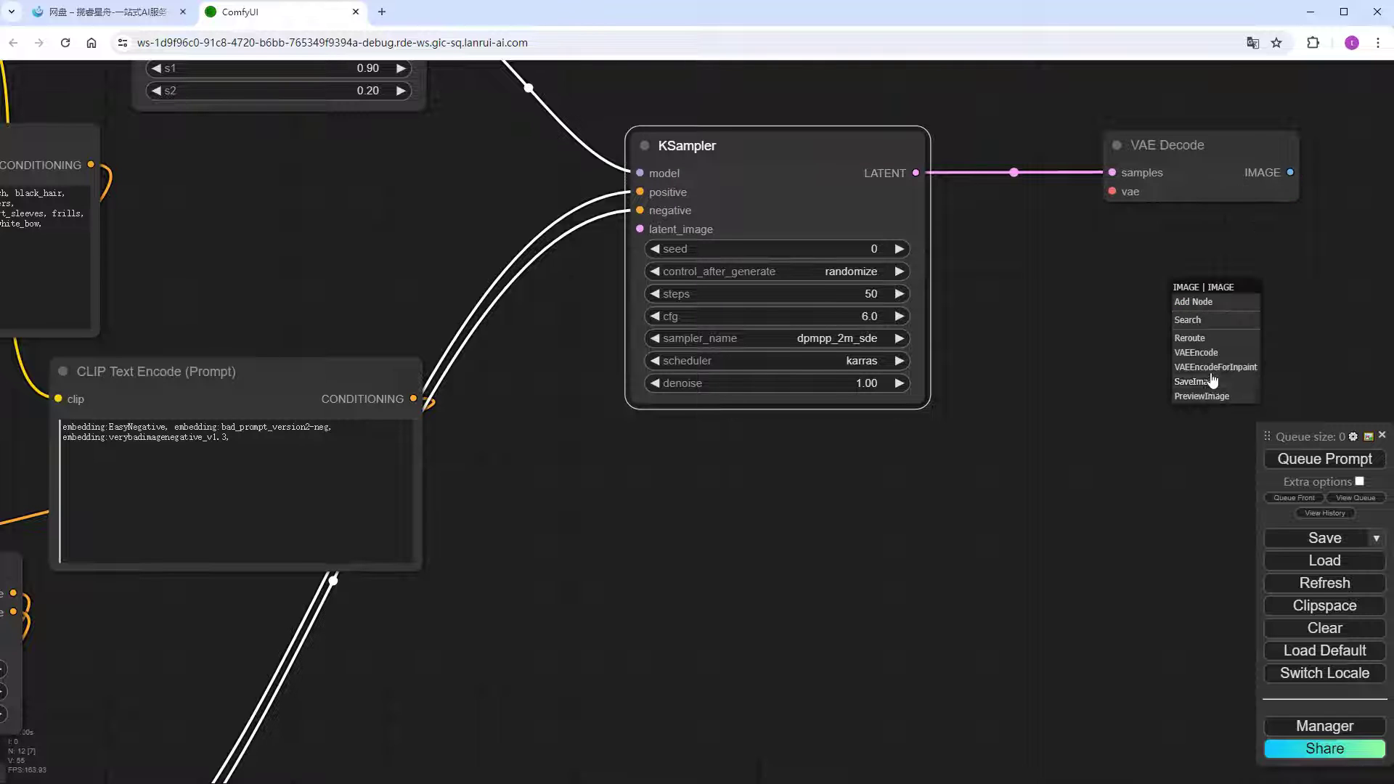
pyautogui.click(1202, 396)
# - Feed VAE Decode from a Load VAE node set to blessed2.vae.pt
pyautogui.moveTo(1112, 192); pyautogui.dragTo(737, 550)
pyautogui.click(760, 631)
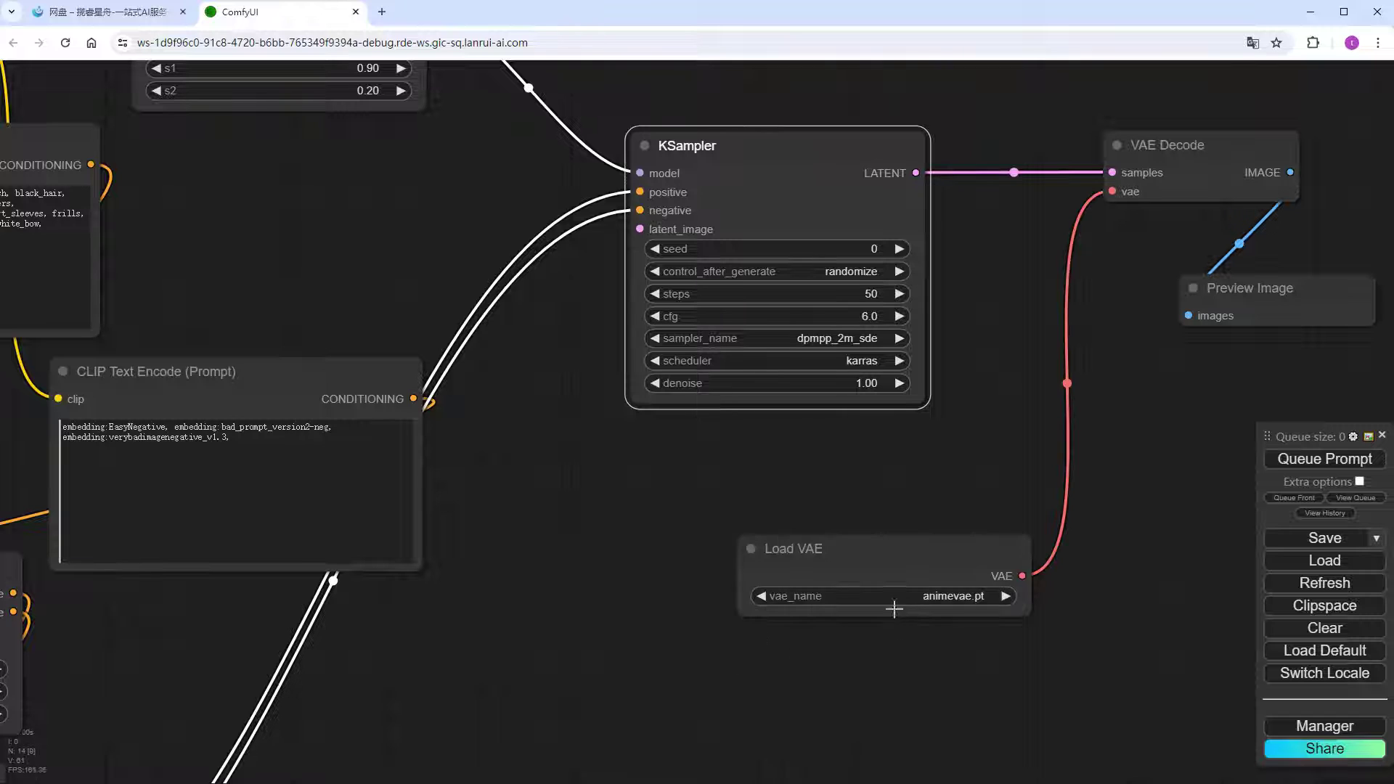
pyautogui.click(896, 601)
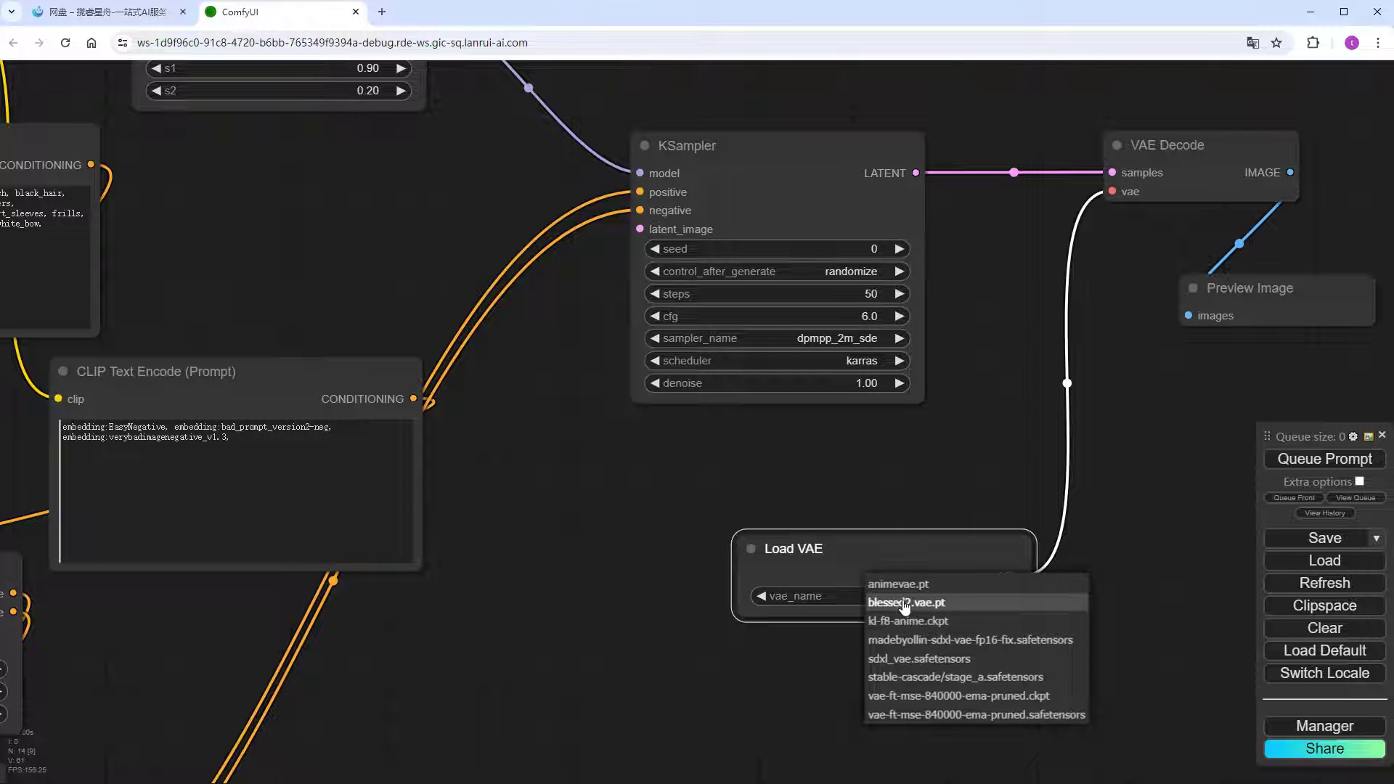
pyautogui.click(905, 602)
pyautogui.moveTo(921, 551); pyautogui.dragTo(890, 576)
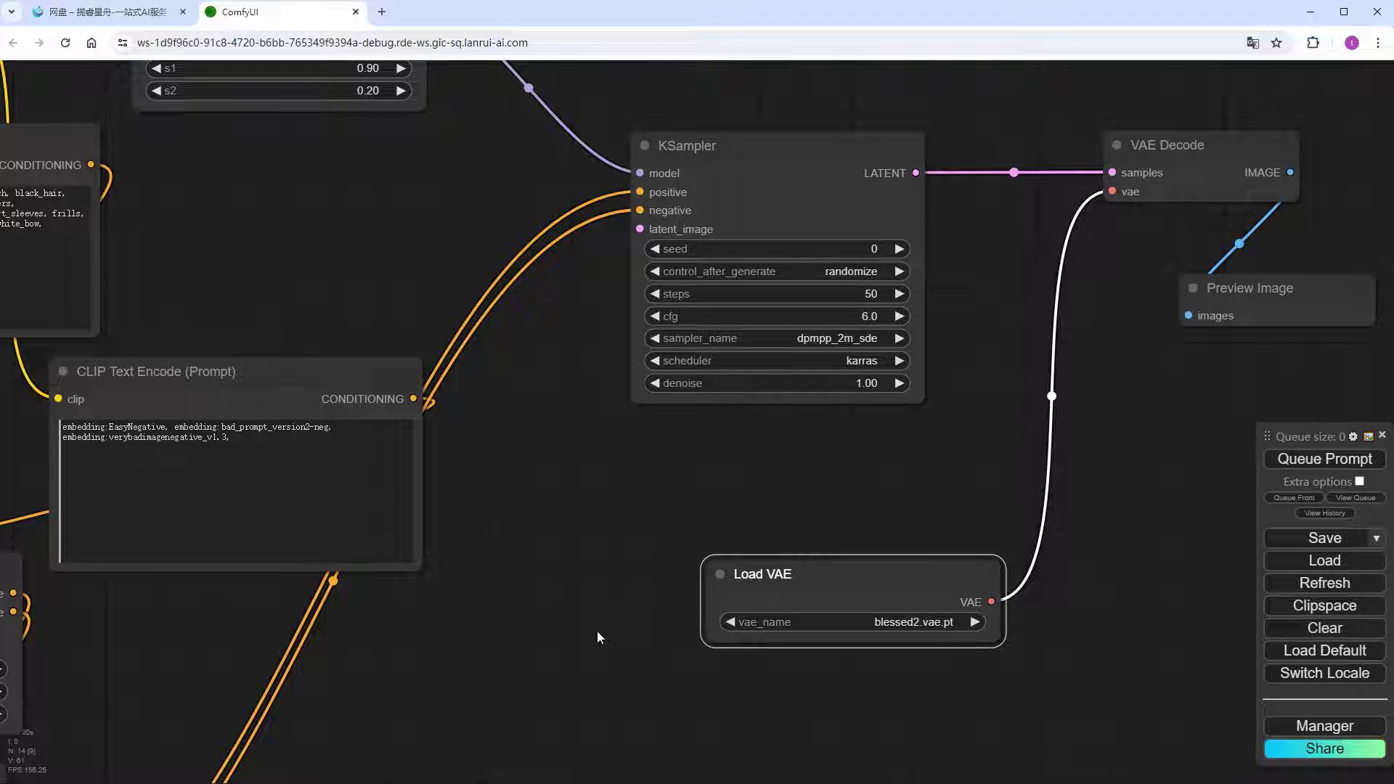
# - Attach an Empty Latent Image to the KSampler's latent_image and convert its width and height to inputs
pyautogui.moveTo(601, 591); pyautogui.dragTo(715, 458)
pyautogui.moveTo(754, 96); pyautogui.dragTo(580, 606)
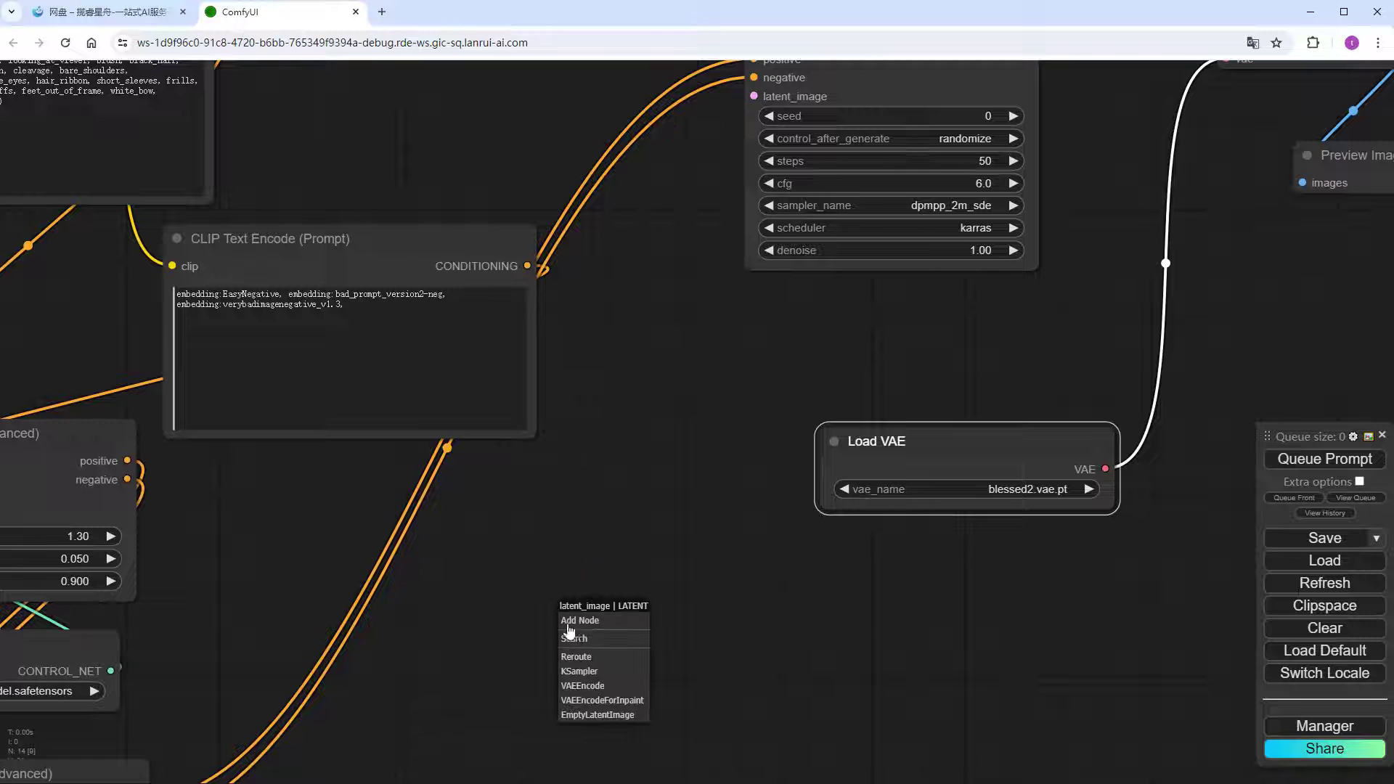
pyautogui.click(603, 718)
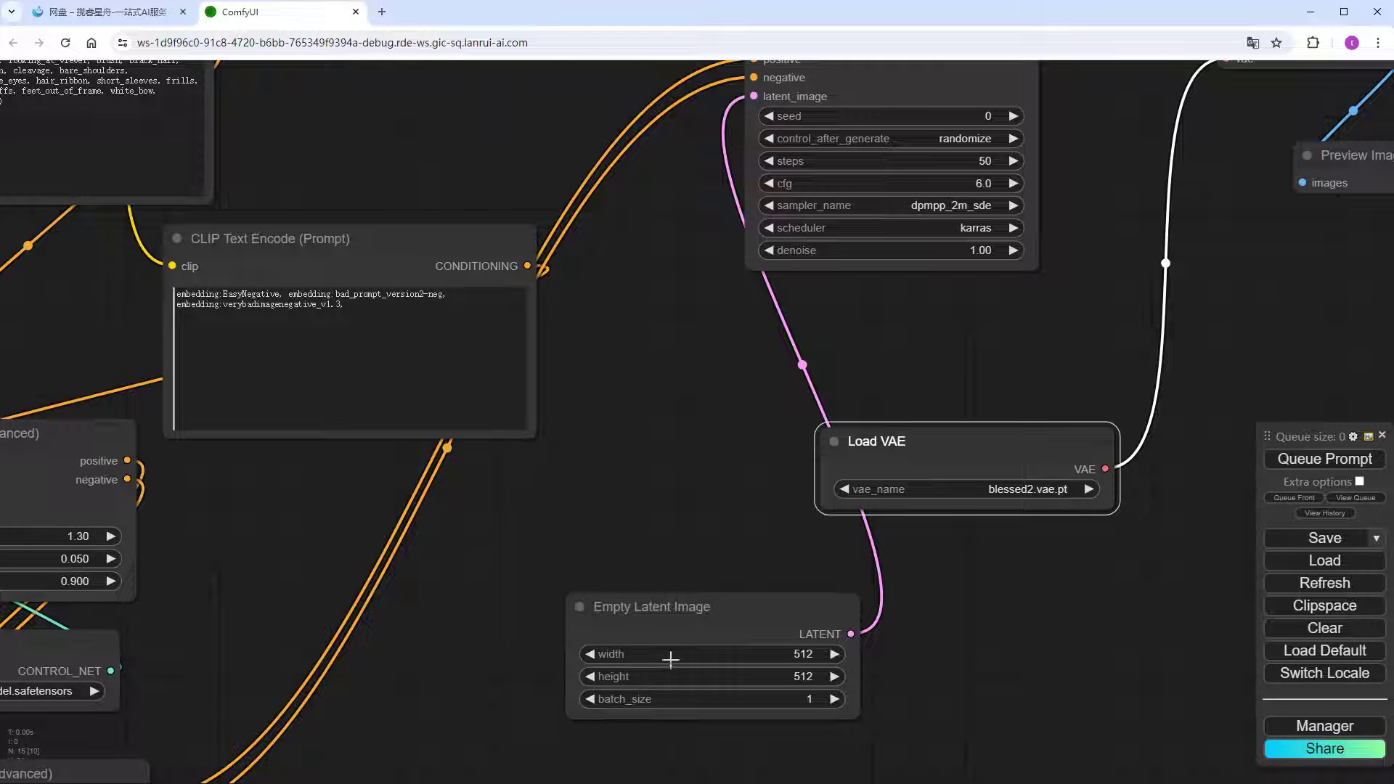
pyautogui.rightClick(671, 632)
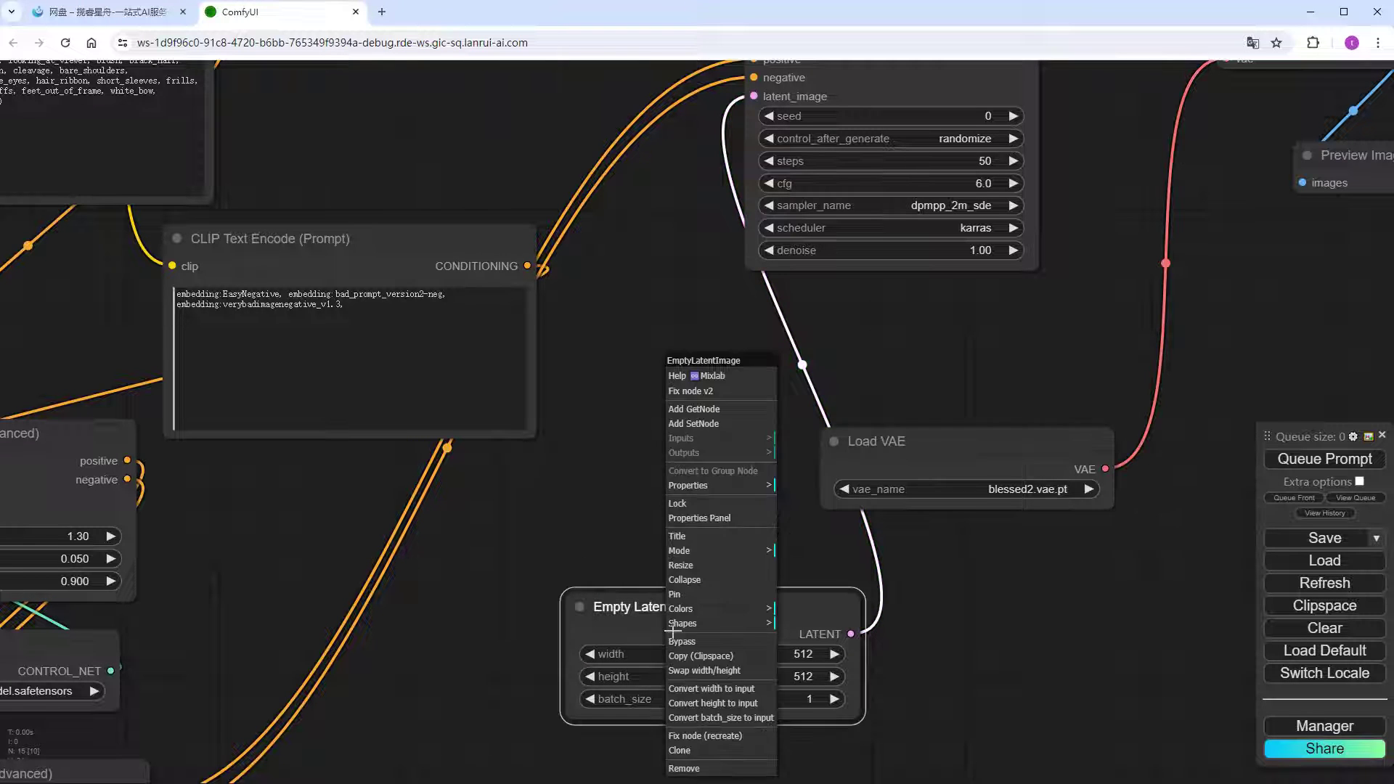
pyautogui.click(712, 688)
pyautogui.rightClick(694, 617)
pyautogui.click(735, 684)
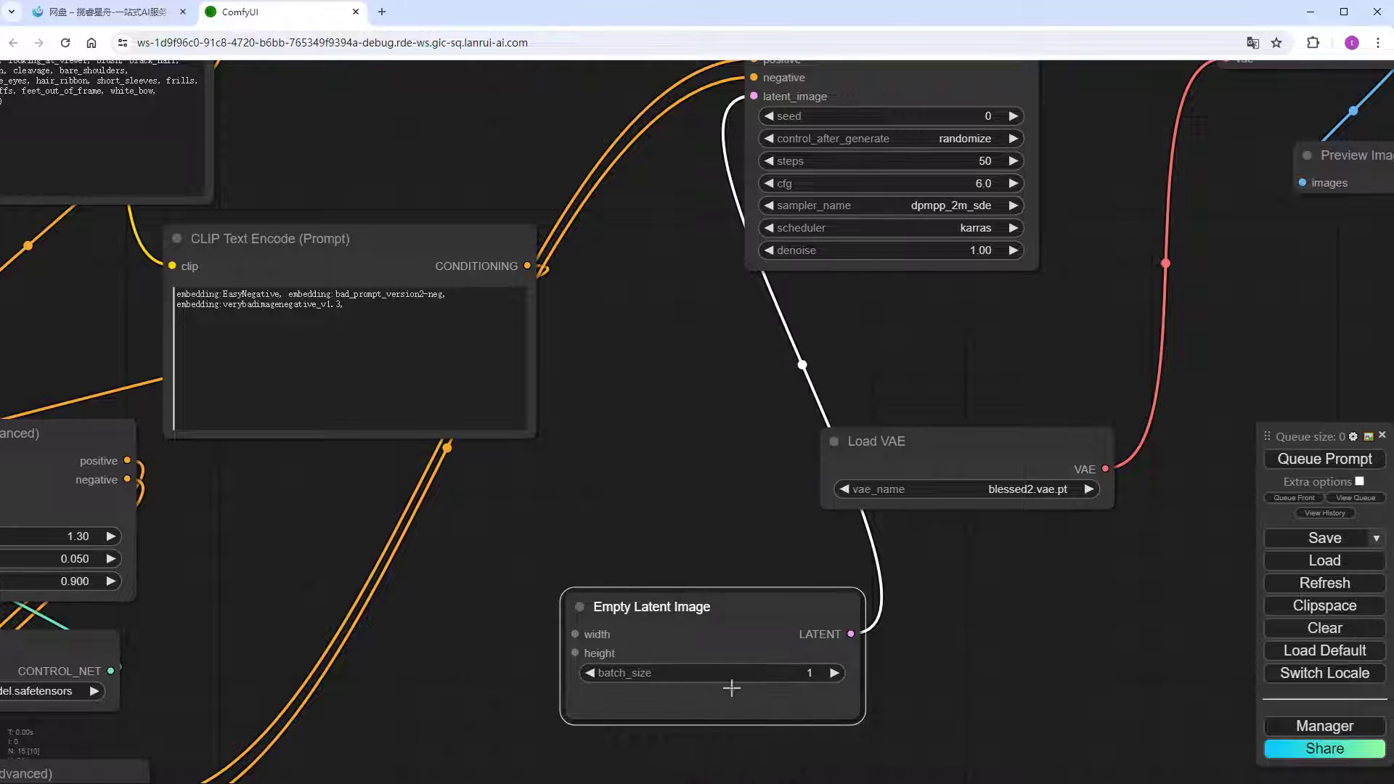
# - Add a Get Image Size node connected to the QR image
pyautogui.scroll(-1, 518, 730)
pyautogui.moveTo(518, 730); pyautogui.dragTo(908, 451)
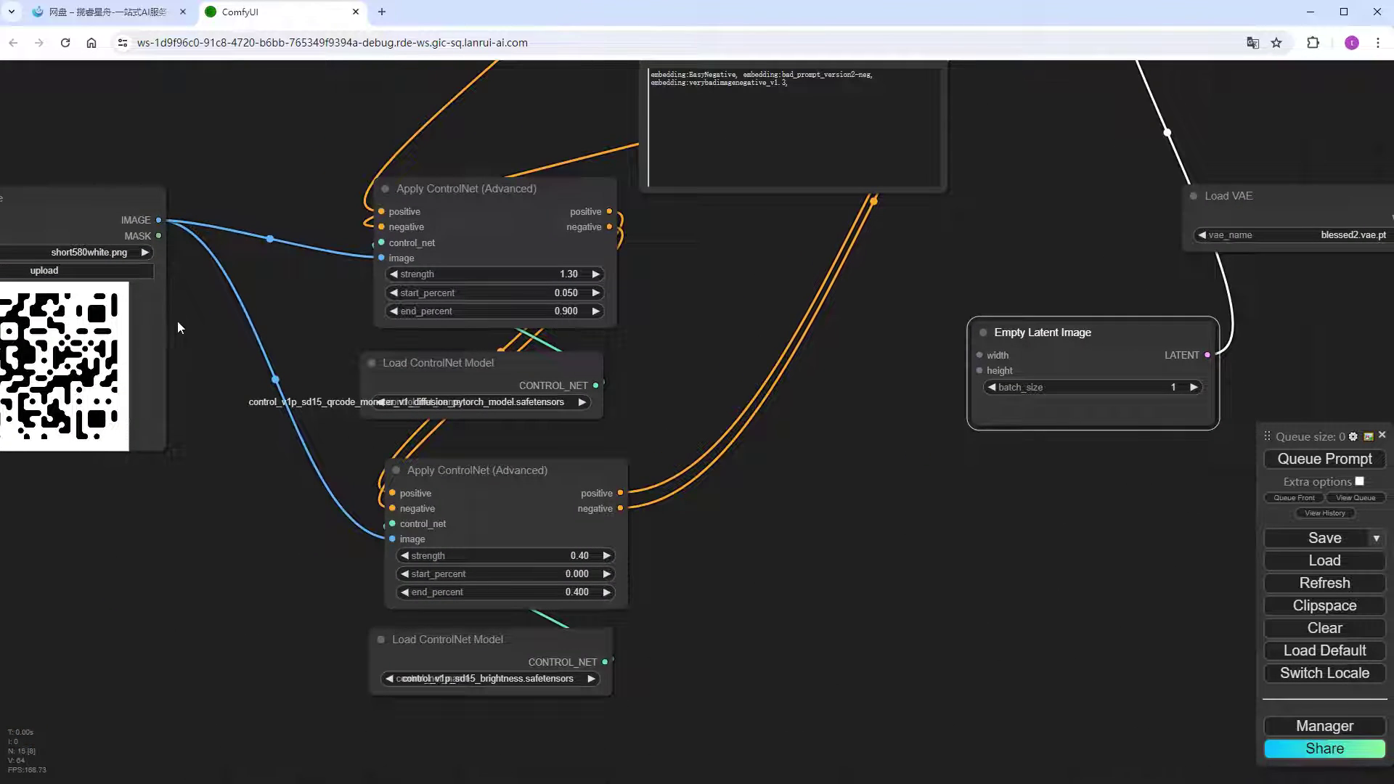
pyautogui.doubleClick(755, 474)
pyautogui.write('geti')
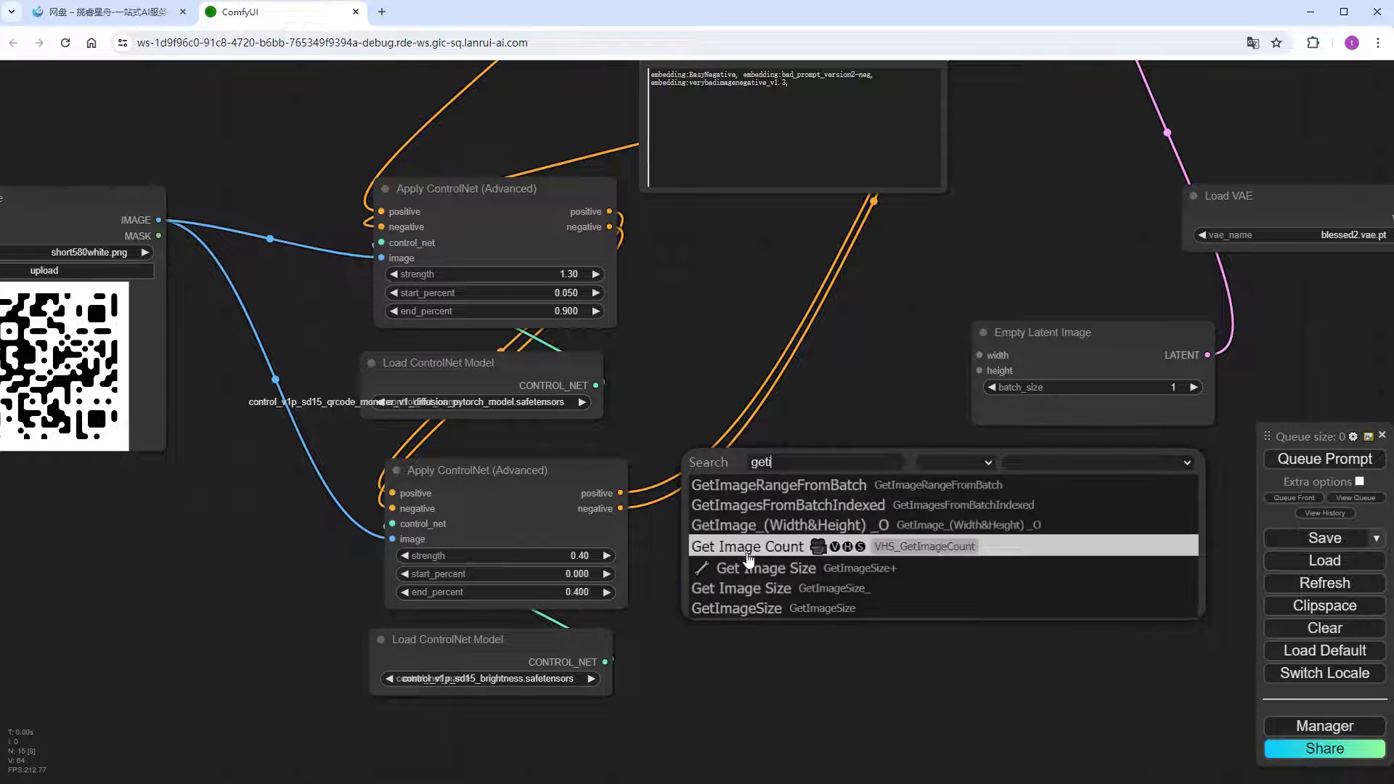
pyautogui.click(755, 569)
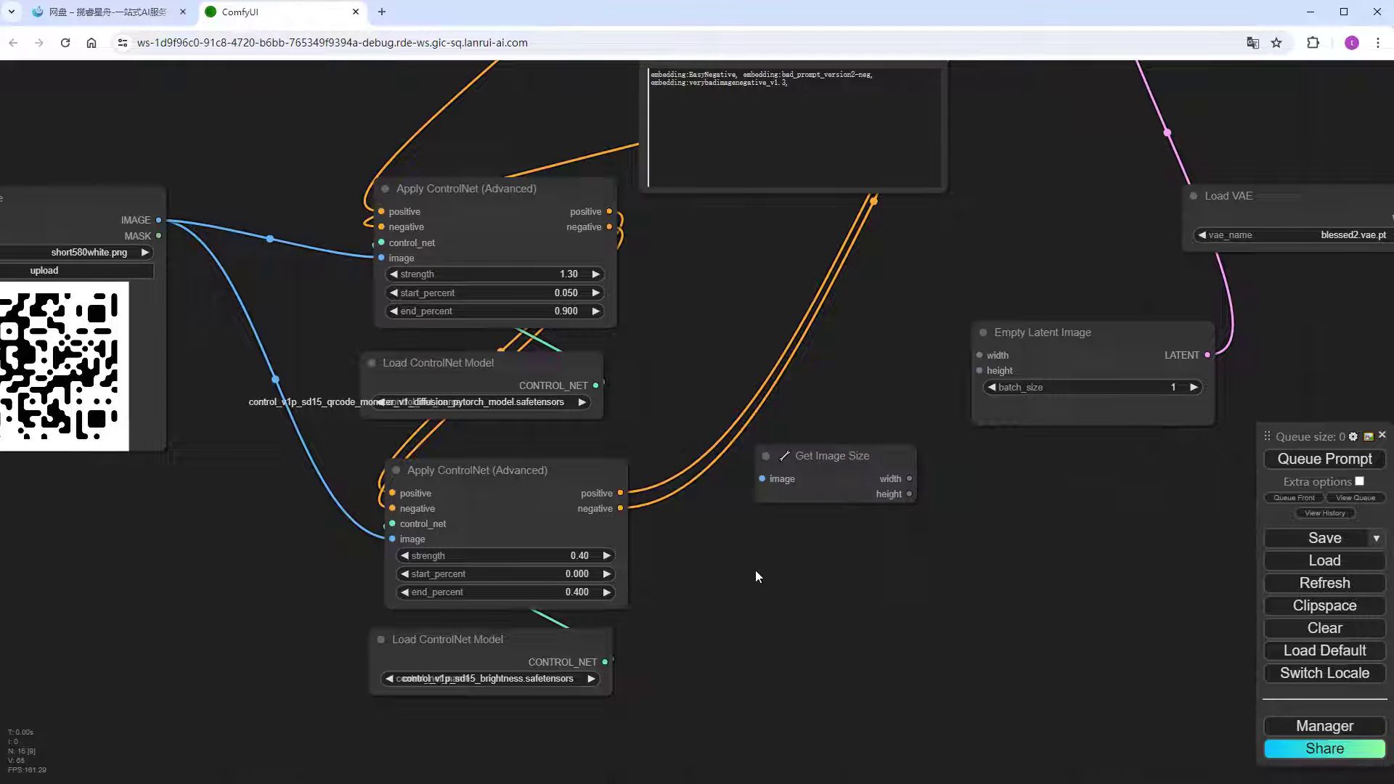
pyautogui.moveTo(158, 219); pyautogui.dragTo(739, 466)
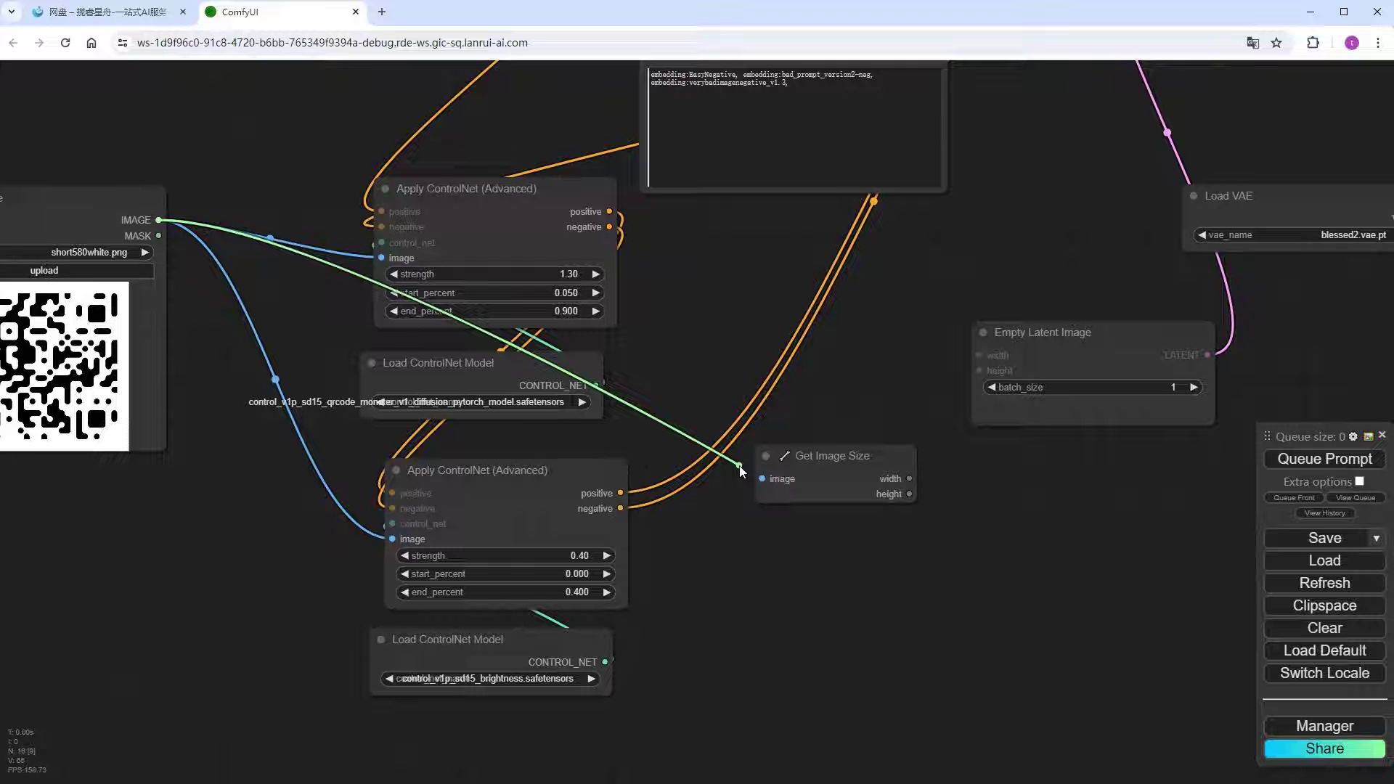
pyautogui.moveTo(740, 468); pyautogui.dragTo(739, 465)
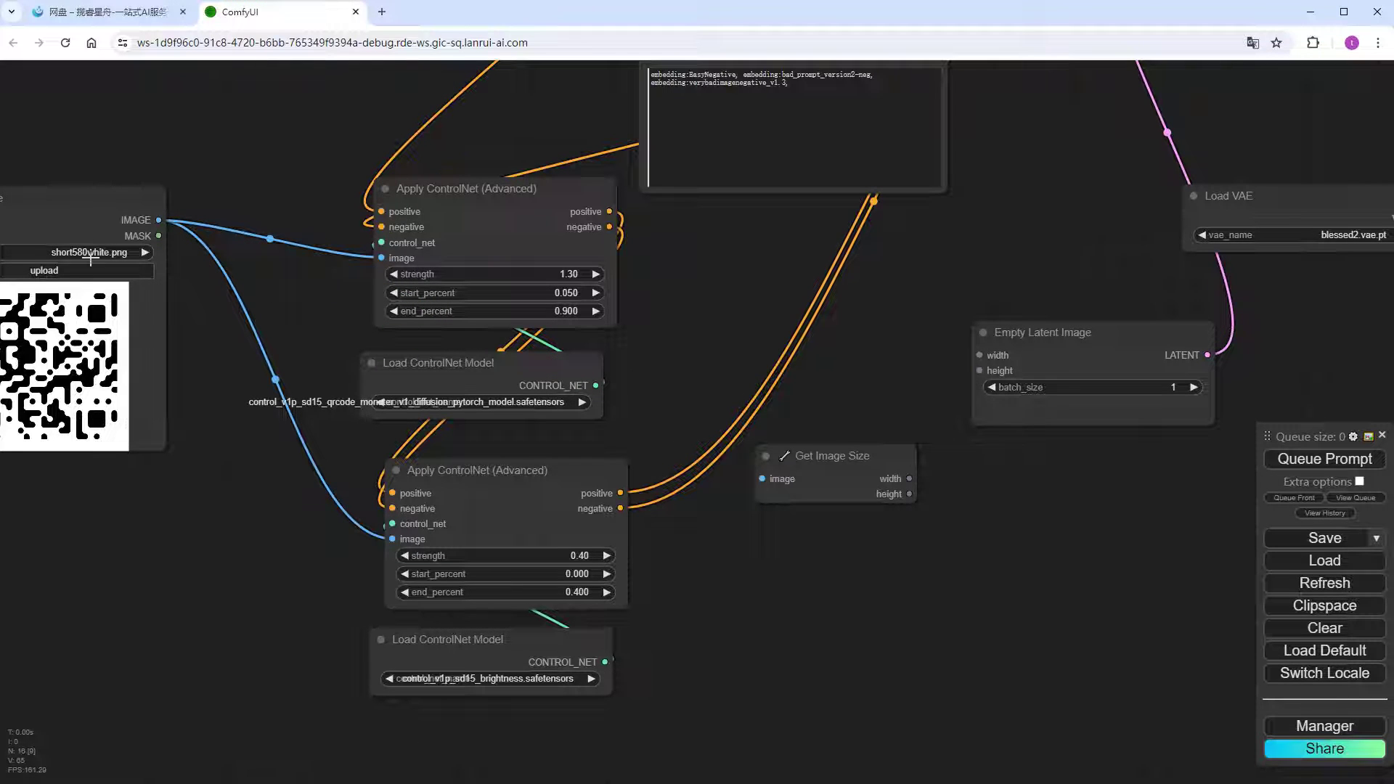
pyautogui.moveTo(844, 462); pyautogui.dragTo(779, 330)
# - Add an INT Constant of 860 and connect it to the Empty Latent Image width
pyautogui.doubleClick(832, 520)
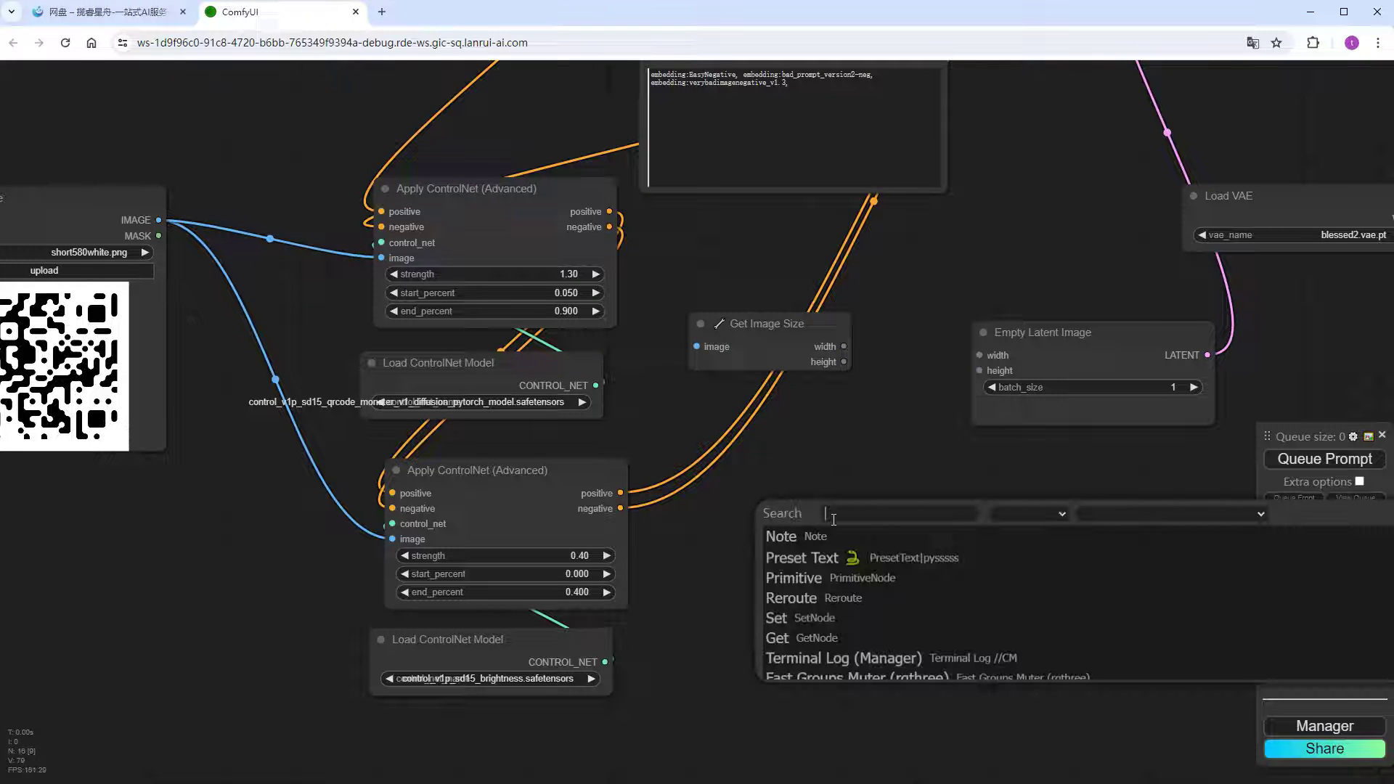
pyautogui.write('in')
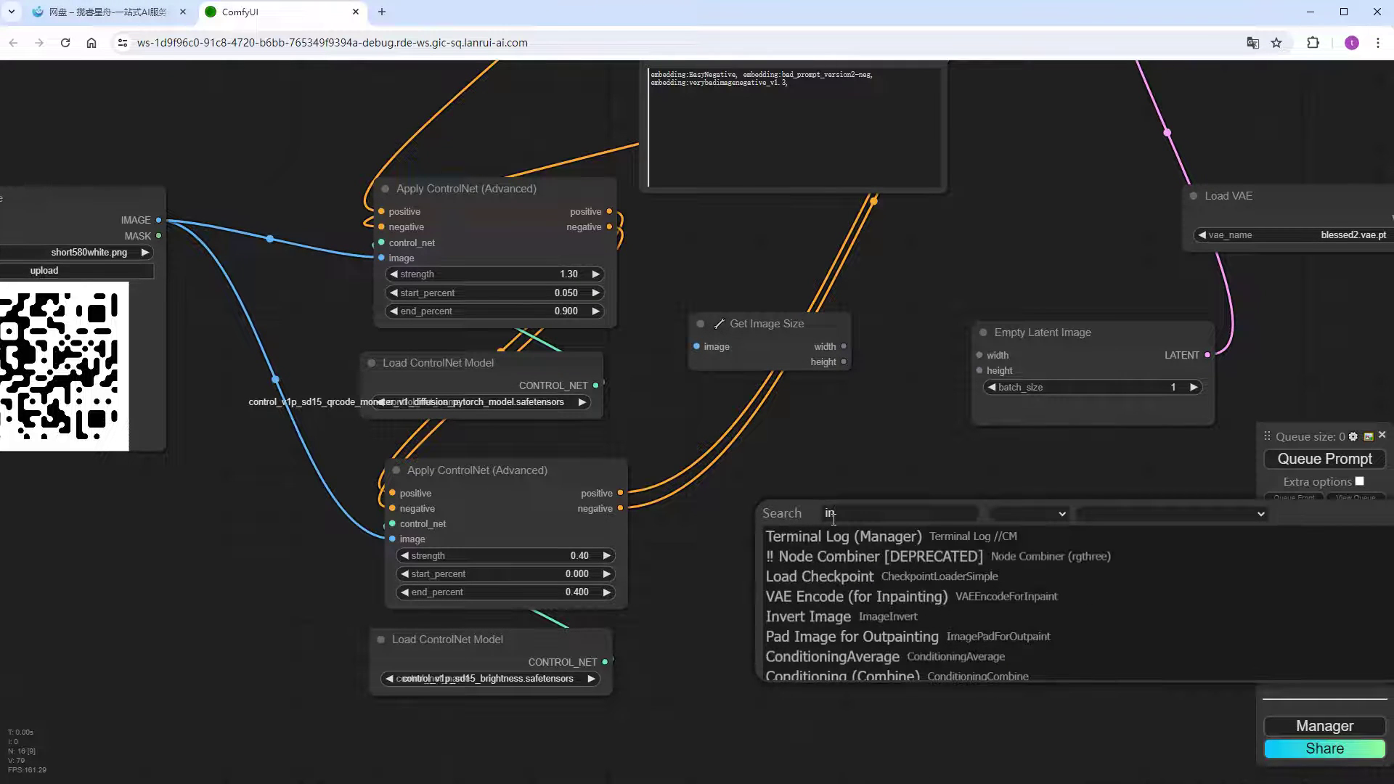
pyautogui.write('t')
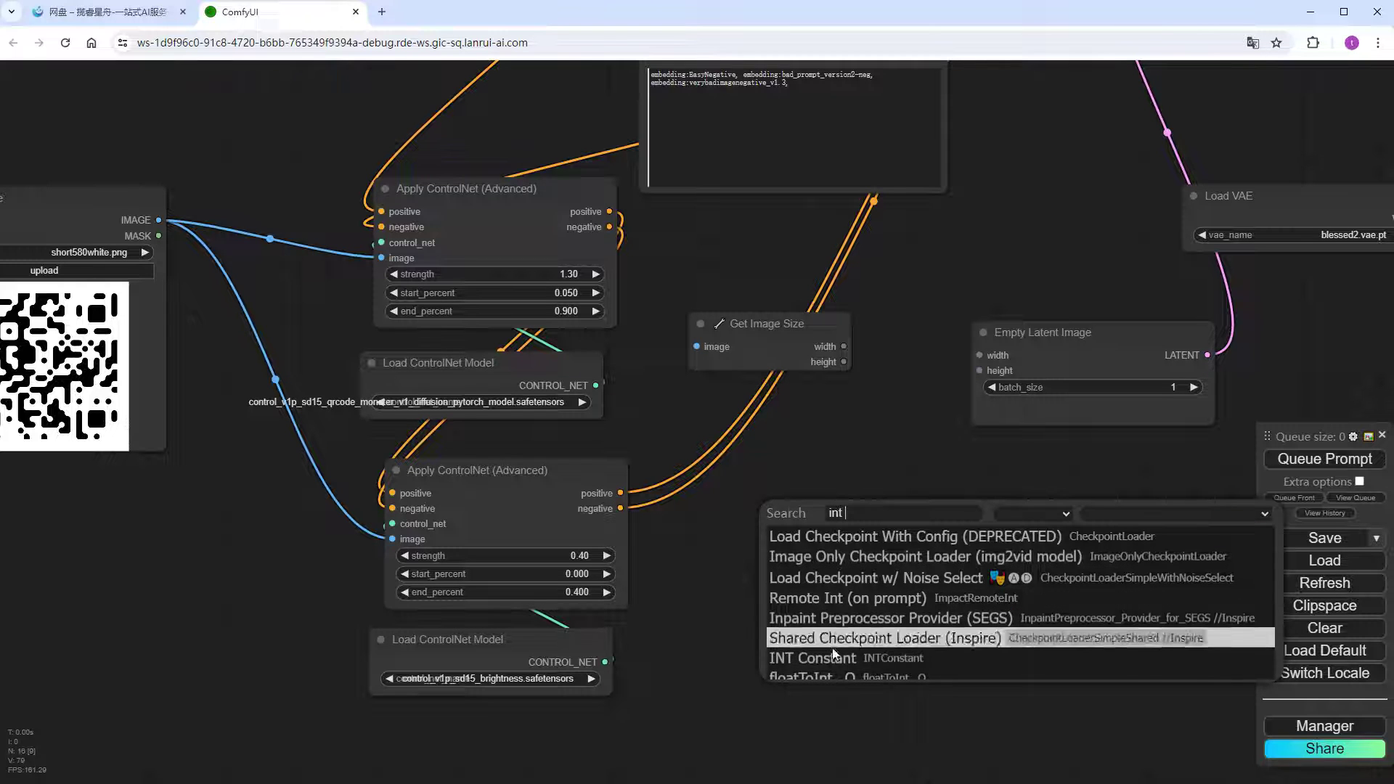
pyautogui.click(832, 659)
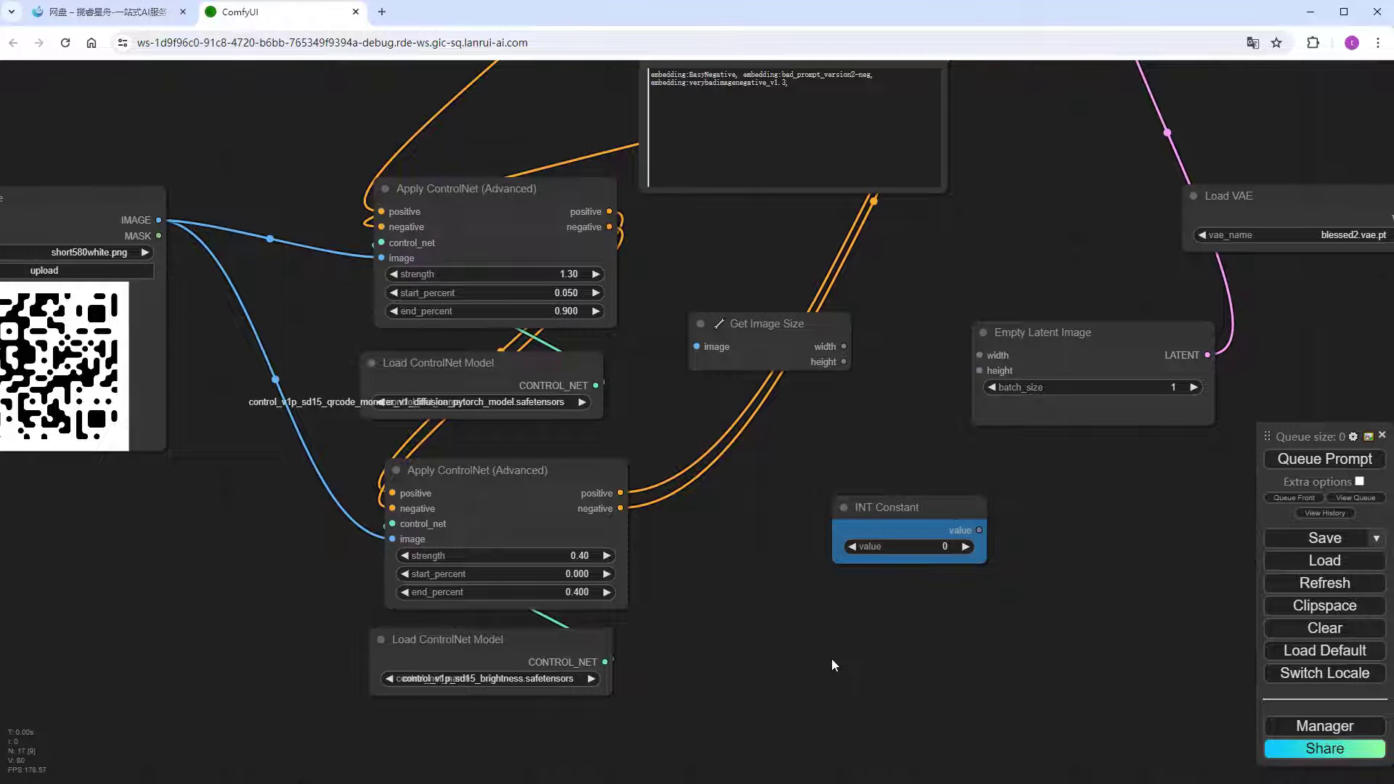
pyautogui.click(917, 547)
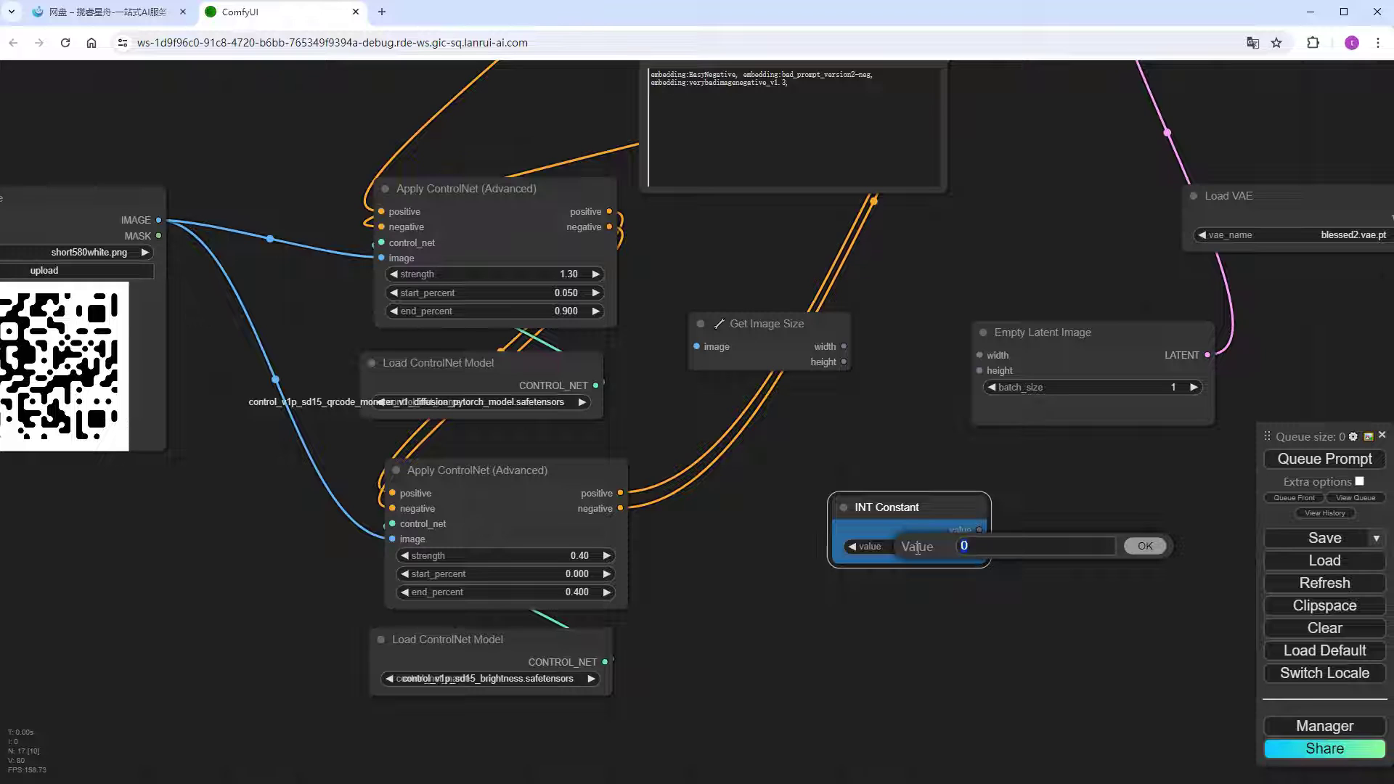
pyautogui.press('Return')
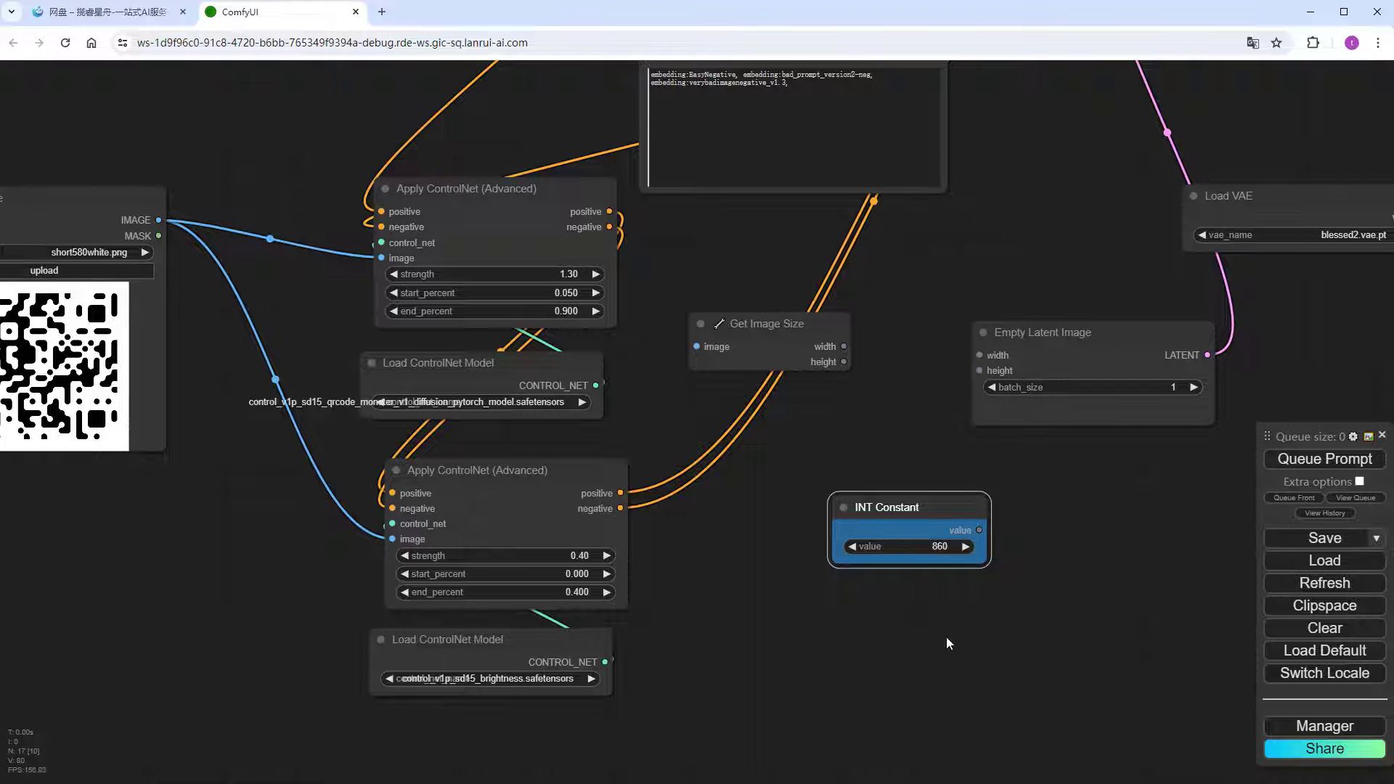
pyautogui.click(947, 637)
pyautogui.moveTo(979, 530); pyautogui.dragTo(979, 370)
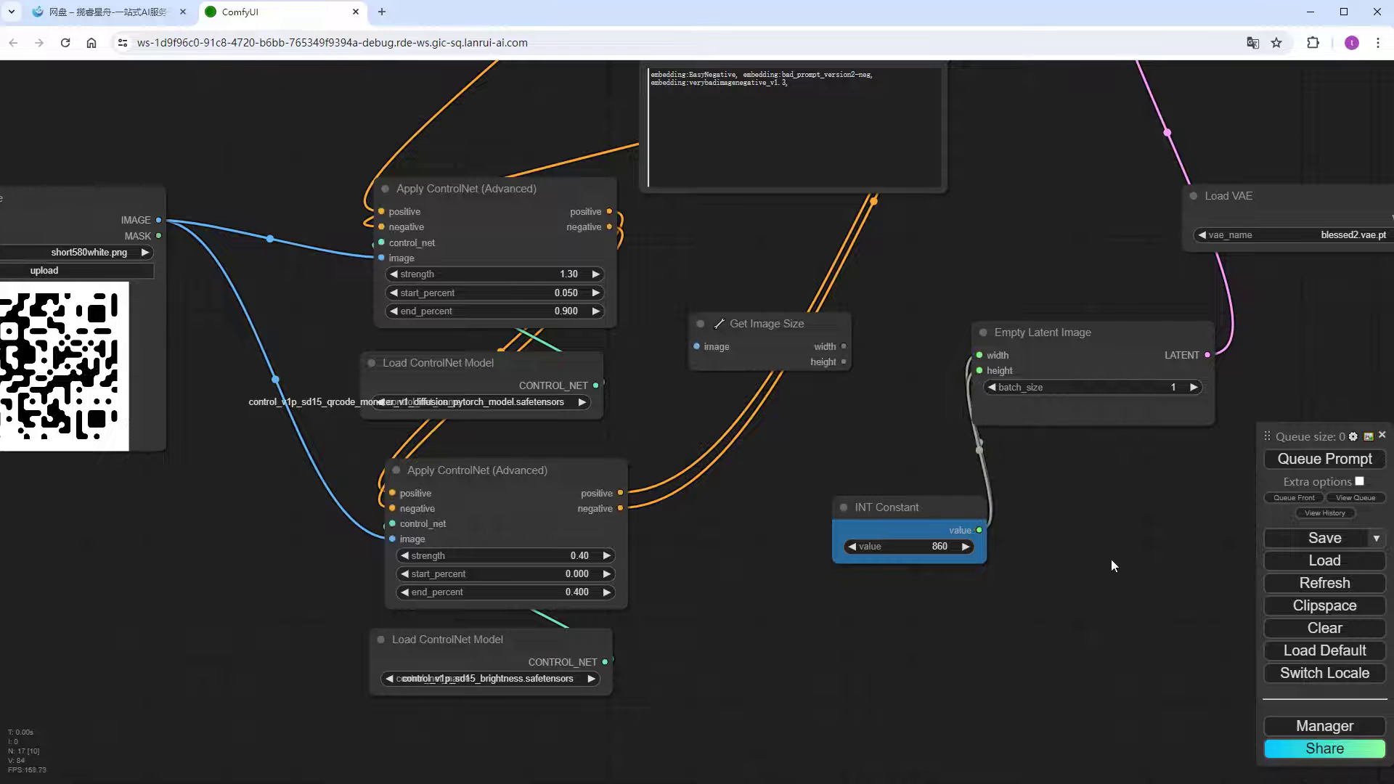
# - Connect the 860 constant to the latent height, queue the prompt, and zoom into the preview
pyautogui.moveTo(947, 500); pyautogui.dragTo(914, 474)
pyautogui.scroll(-5, 913, 474)
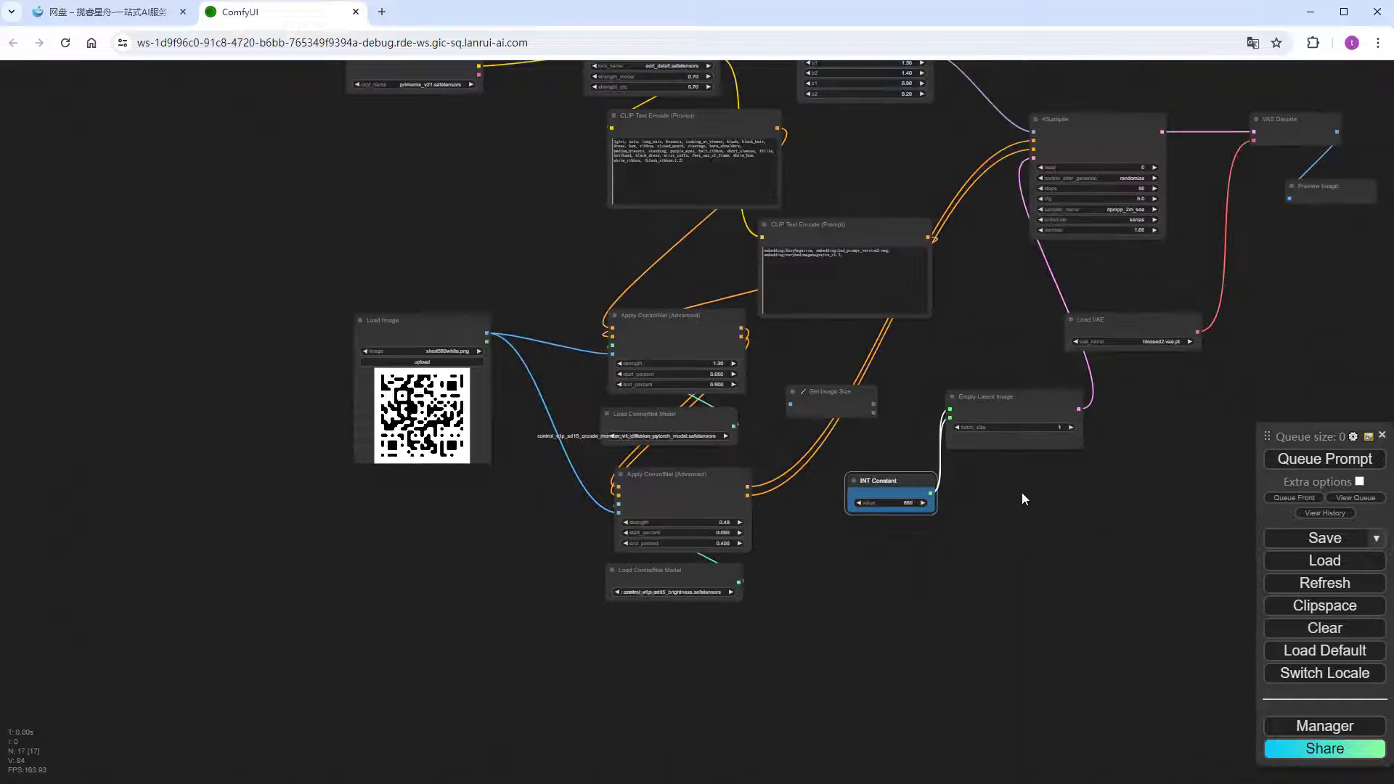
pyautogui.moveTo(1020, 494); pyautogui.dragTo(918, 607)
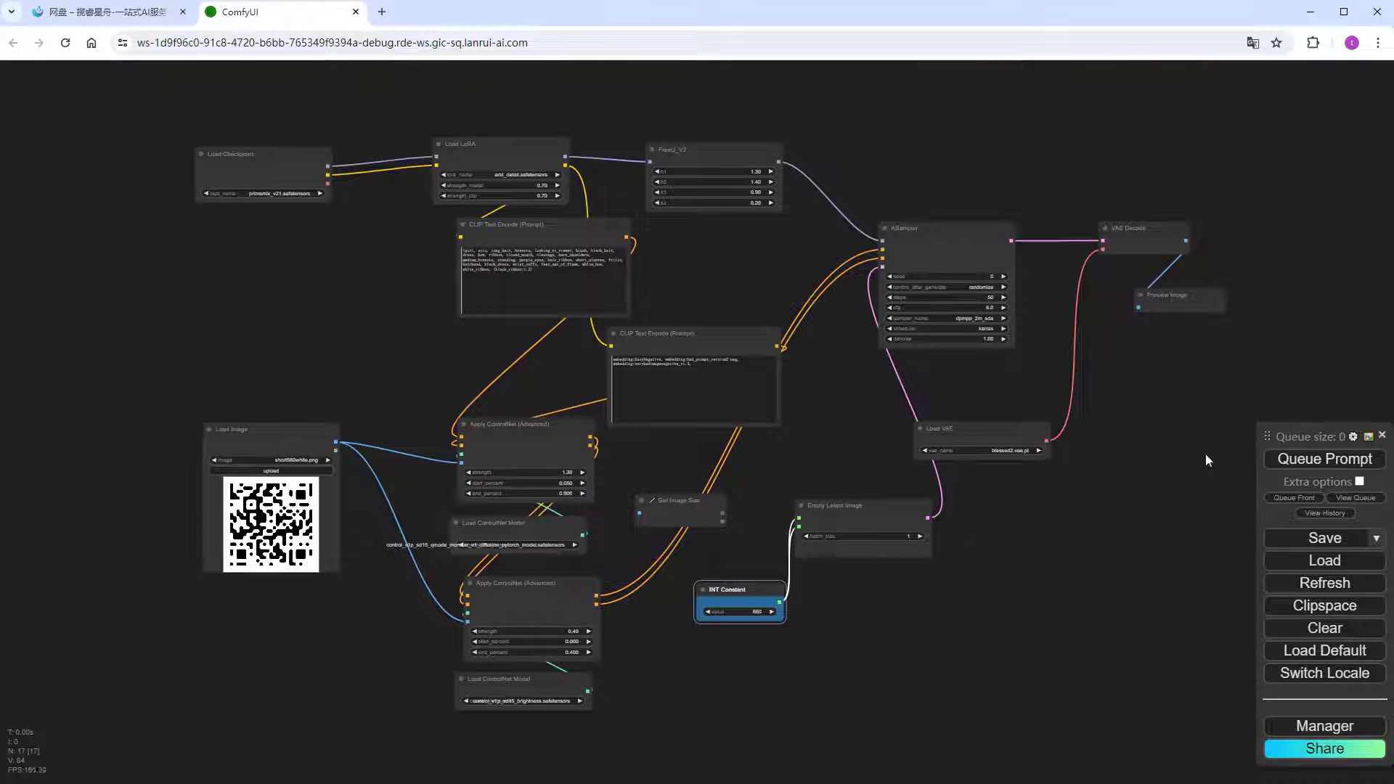
pyautogui.click(1325, 459)
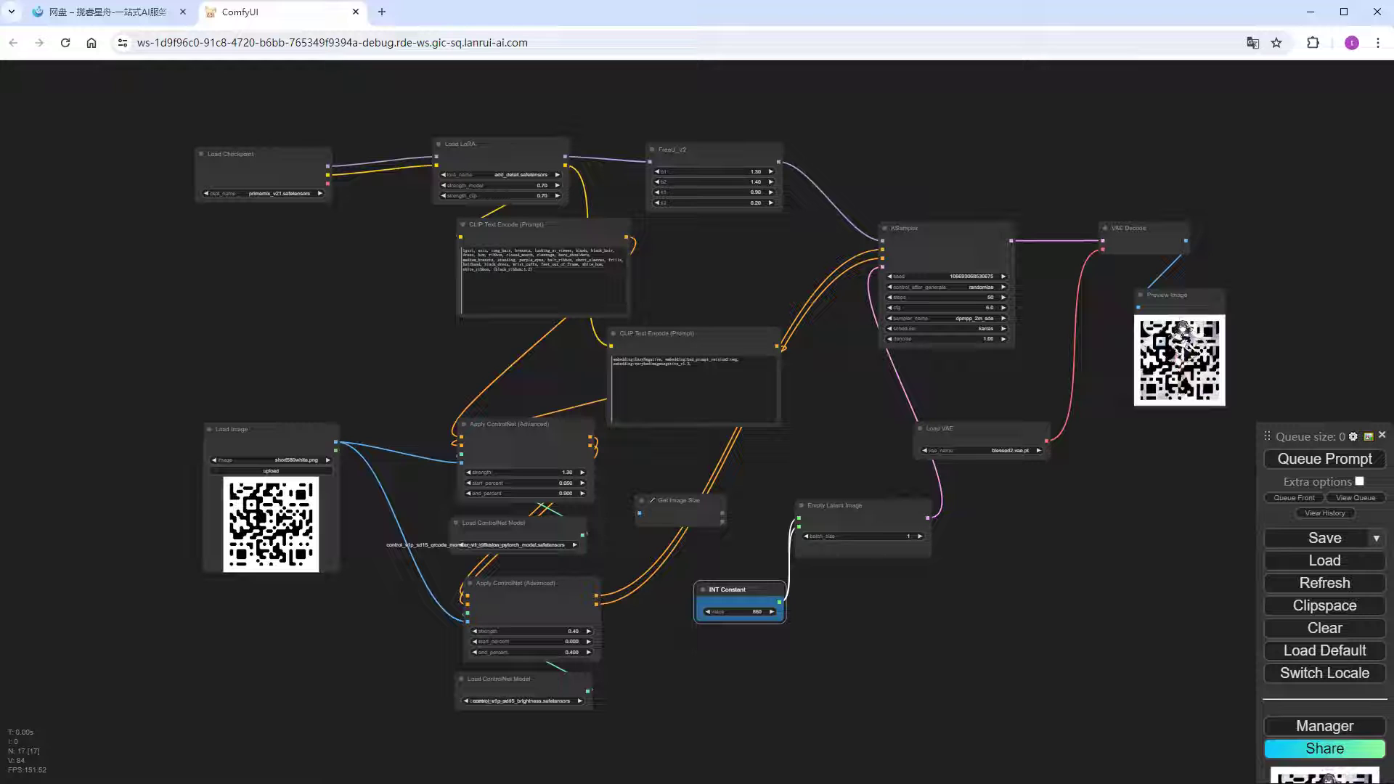
pyautogui.scroll(10, 1256, 355)
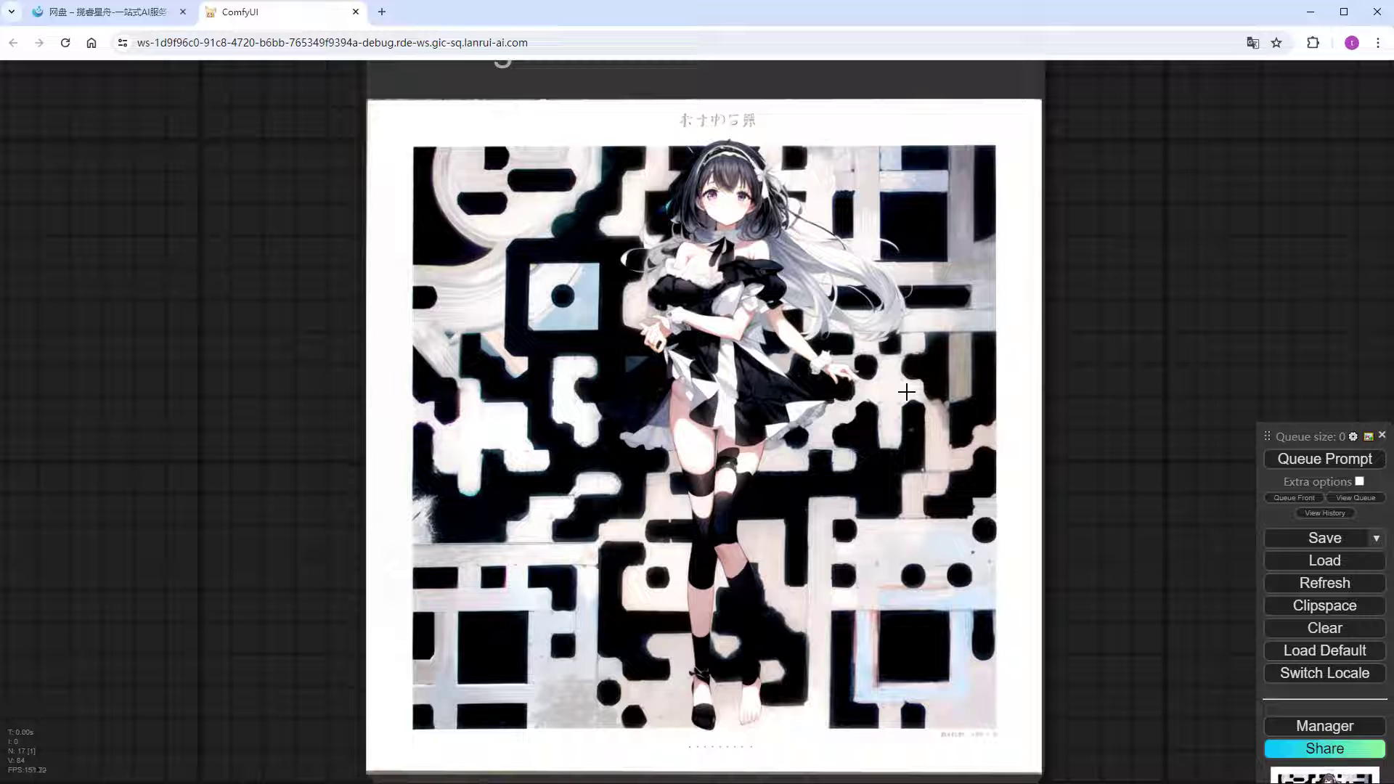
# - Place the Preview Image beside VAE Decode and add an Ultimate SD Upscale node
pyautogui.scroll(-8, 1105, 289)
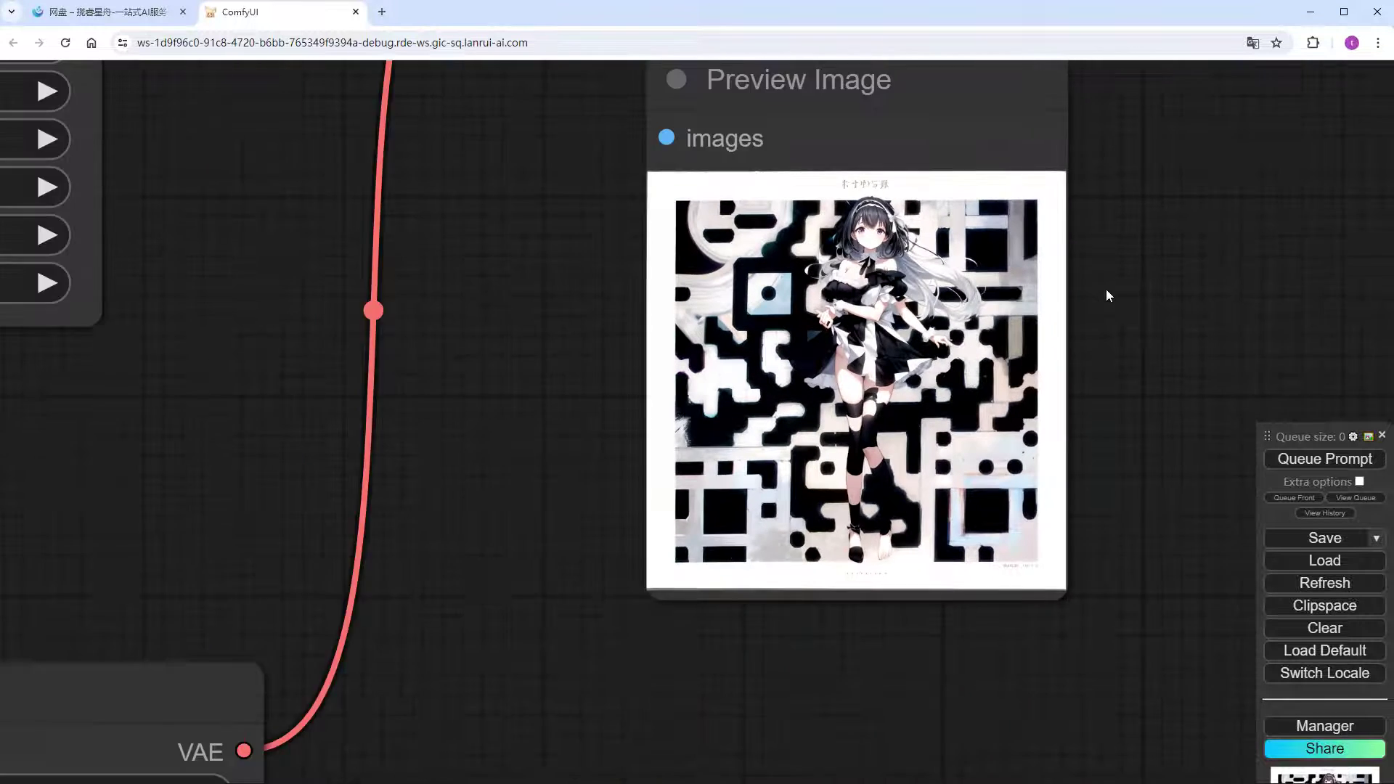
pyautogui.moveTo(987, 225); pyautogui.dragTo(1183, 114)
pyautogui.moveTo(941, 573); pyautogui.dragTo(603, 517)
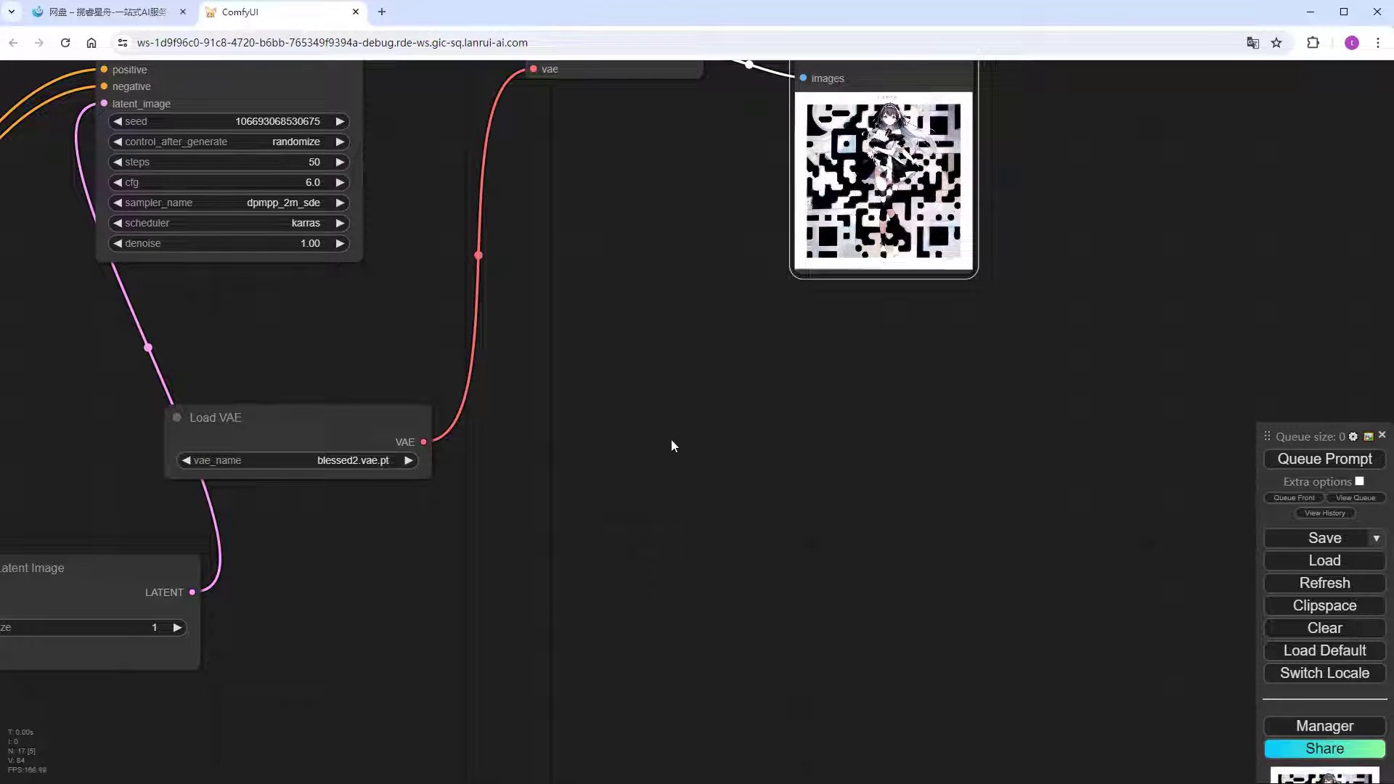
pyautogui.doubleClick(671, 440)
pyautogui.write('ult')
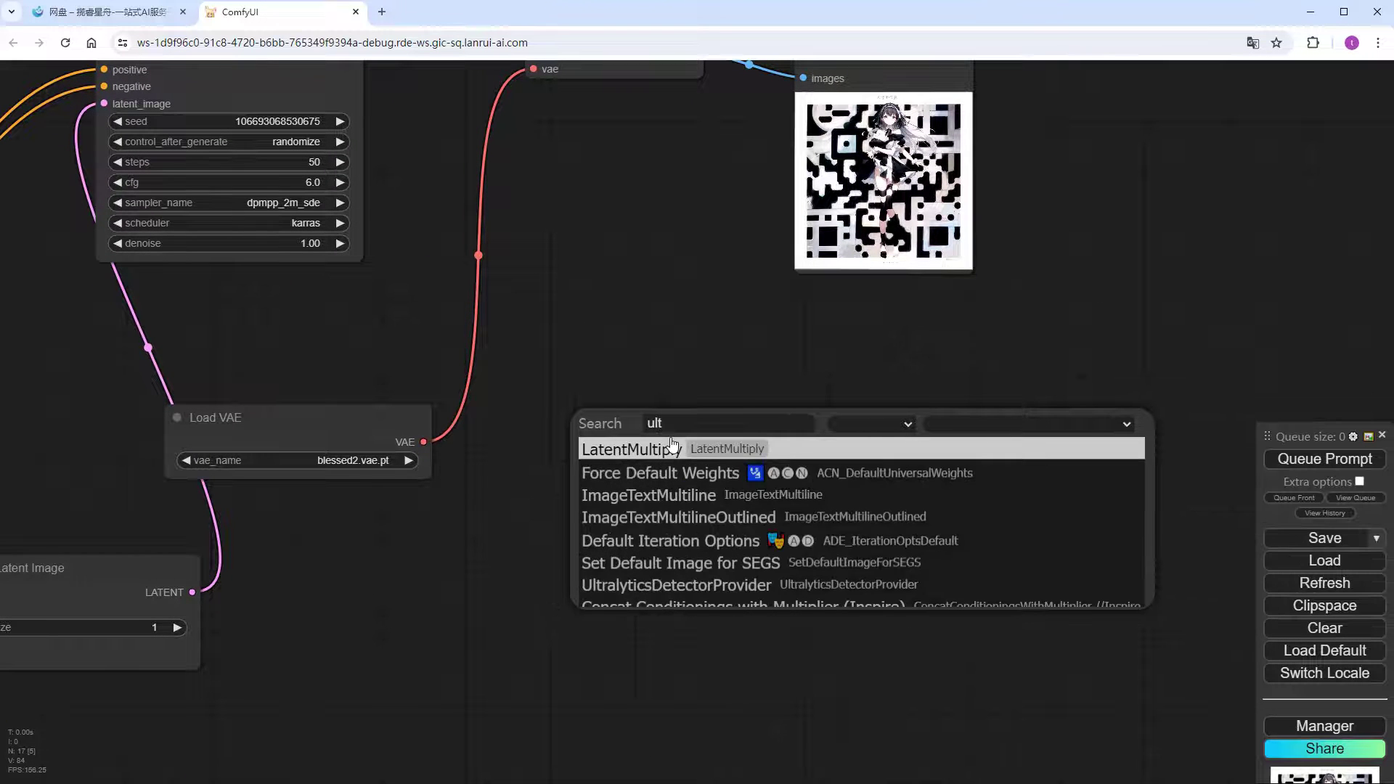
pyautogui.write('im')
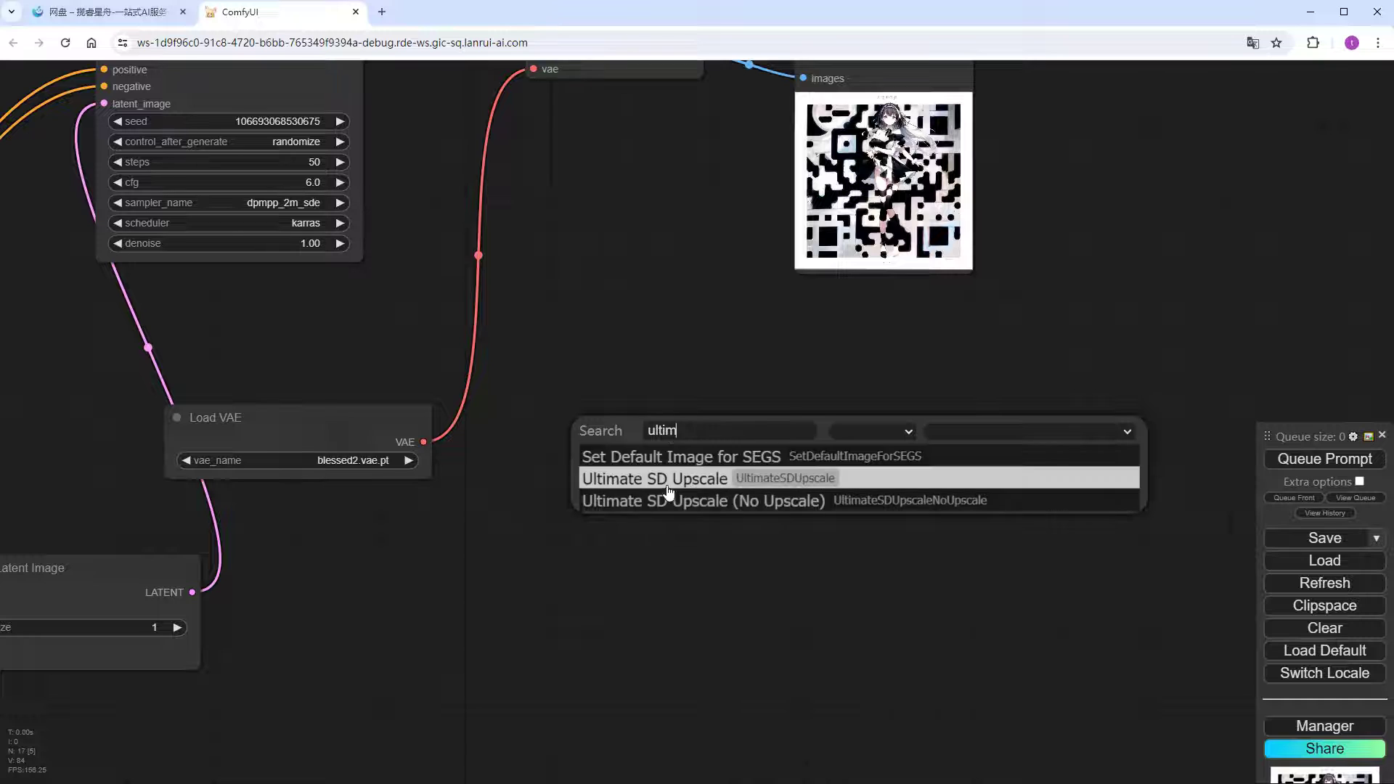
pyautogui.click(665, 481)
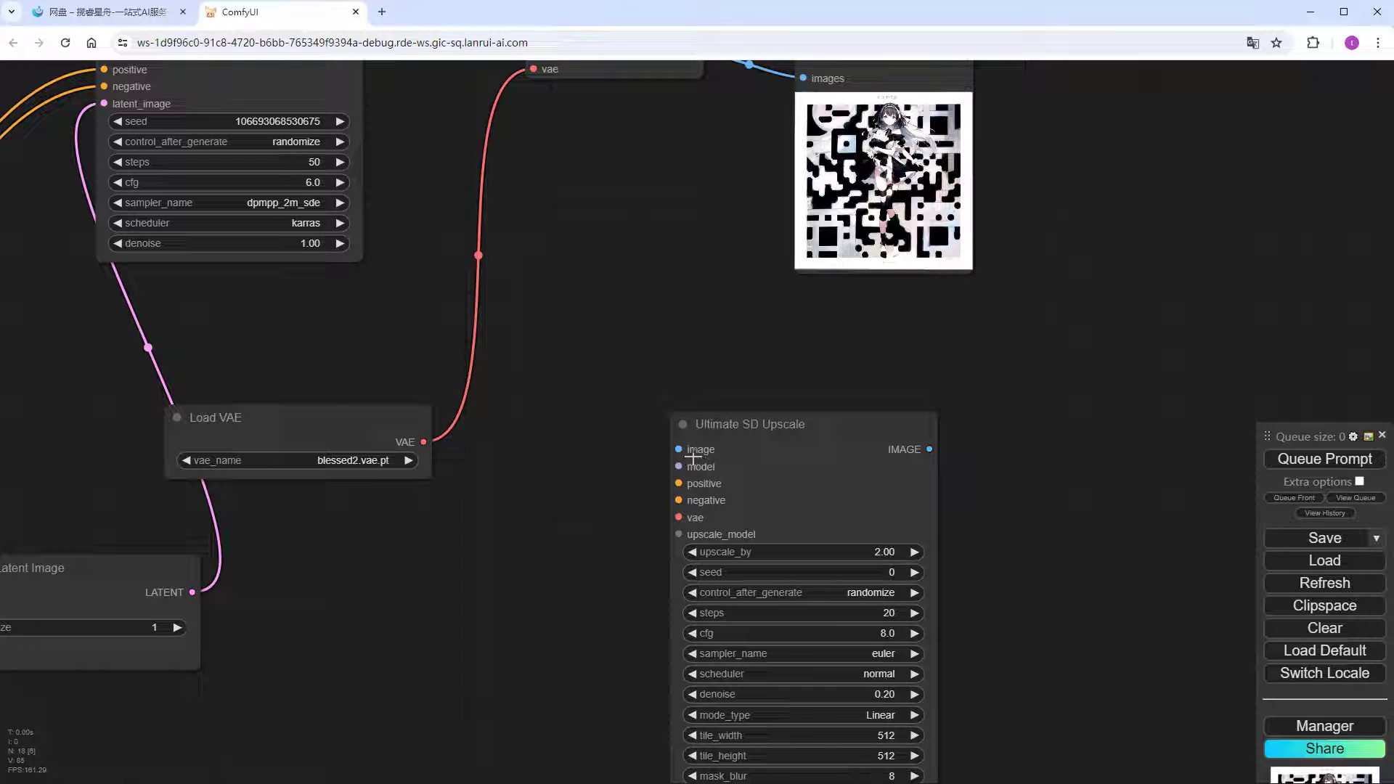
# - Wire the decoded image, model, positive and negative prompts, and VAE into Ultimate SD Upscale
pyautogui.scroll(-2, 595, 396)
pyautogui.moveTo(610, 396); pyautogui.dragTo(607, 439)
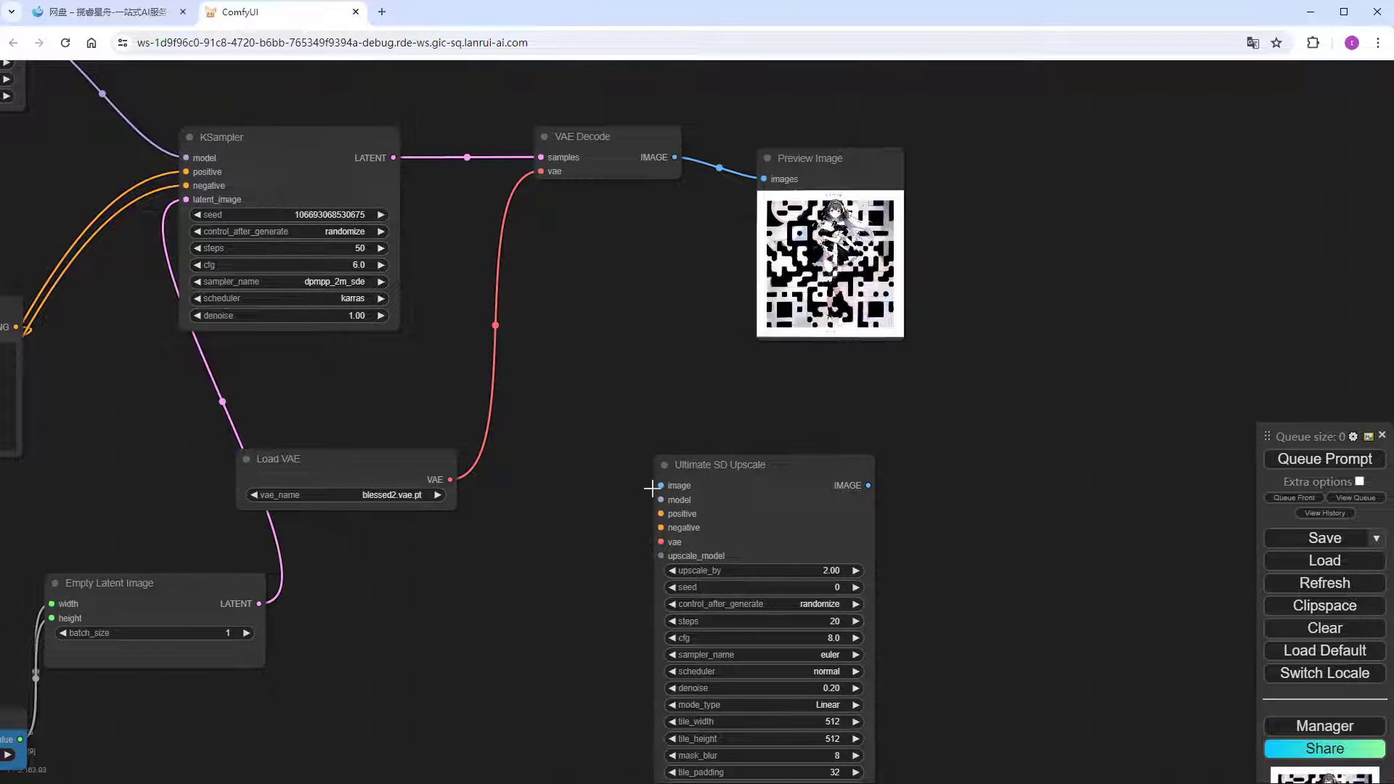
pyautogui.moveTo(651, 489); pyautogui.dragTo(674, 158)
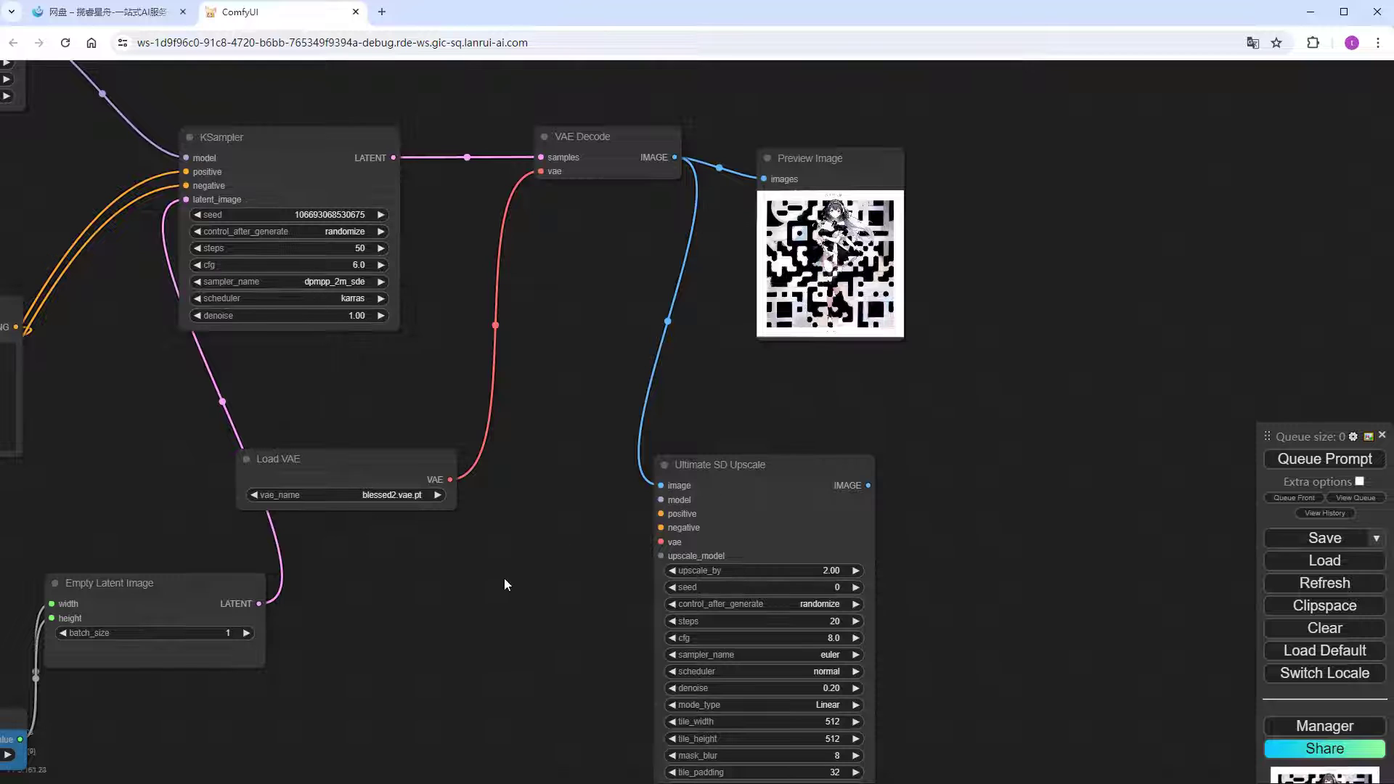
pyautogui.moveTo(506, 584); pyautogui.dragTo(755, 630)
pyautogui.moveTo(909, 546); pyautogui.dragTo(268, 76)
pyautogui.moveTo(910, 560); pyautogui.dragTo(24, 197)
pyautogui.moveTo(902, 573); pyautogui.dragTo(265, 373)
pyautogui.moveTo(906, 589); pyautogui.dragTo(786, 553)
# - Give the upscaler a Load Upscale Model node set to 4x-UltraSharp.pth
pyautogui.moveTo(918, 607); pyautogui.dragTo(718, 619)
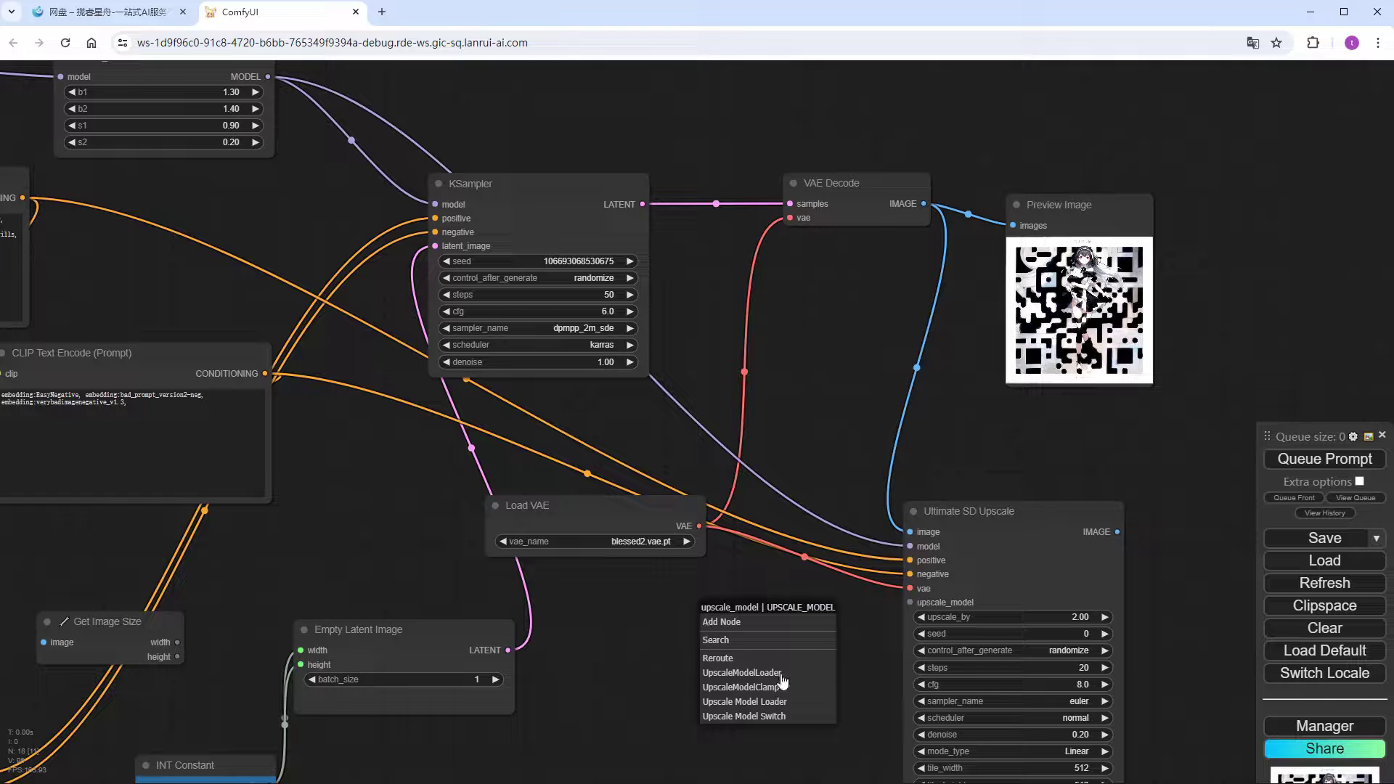
pyautogui.click(742, 672)
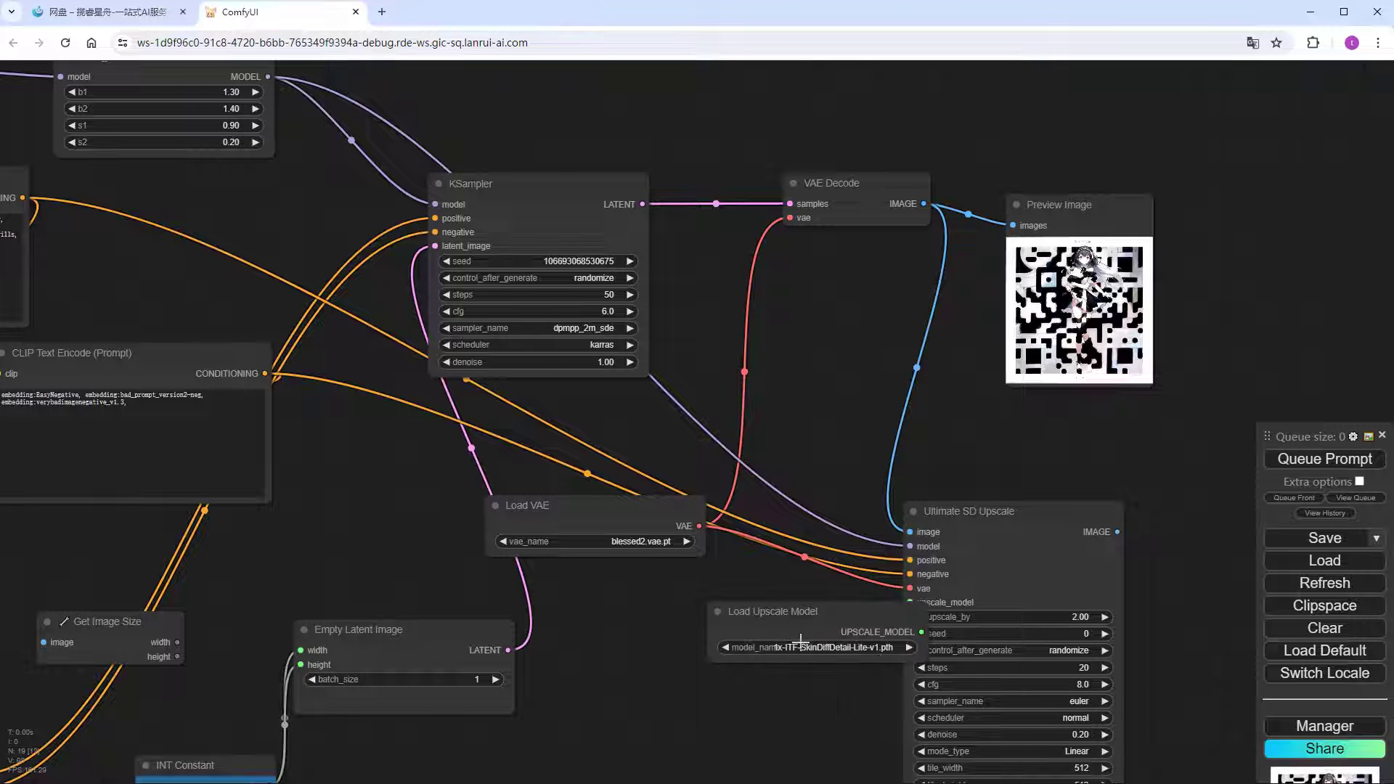
pyautogui.moveTo(816, 639); pyautogui.dragTo(735, 654)
pyautogui.click(735, 653)
pyautogui.click(798, 682)
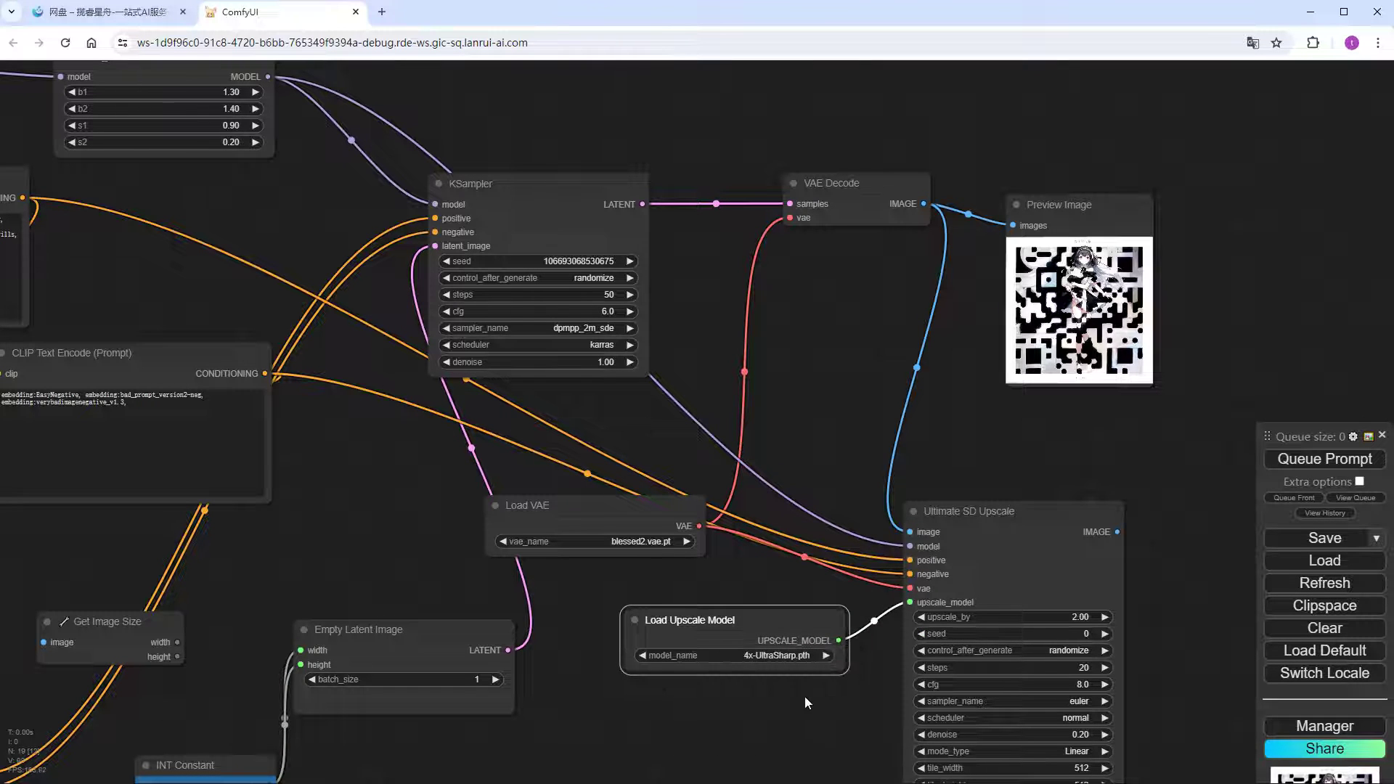
# - Set the upscaler to 15 steps, cfg 6, dpmpp_2m_sde/karras, and preview its output
pyautogui.moveTo(1174, 636); pyautogui.dragTo(1109, 474)
pyautogui.click(1015, 504)
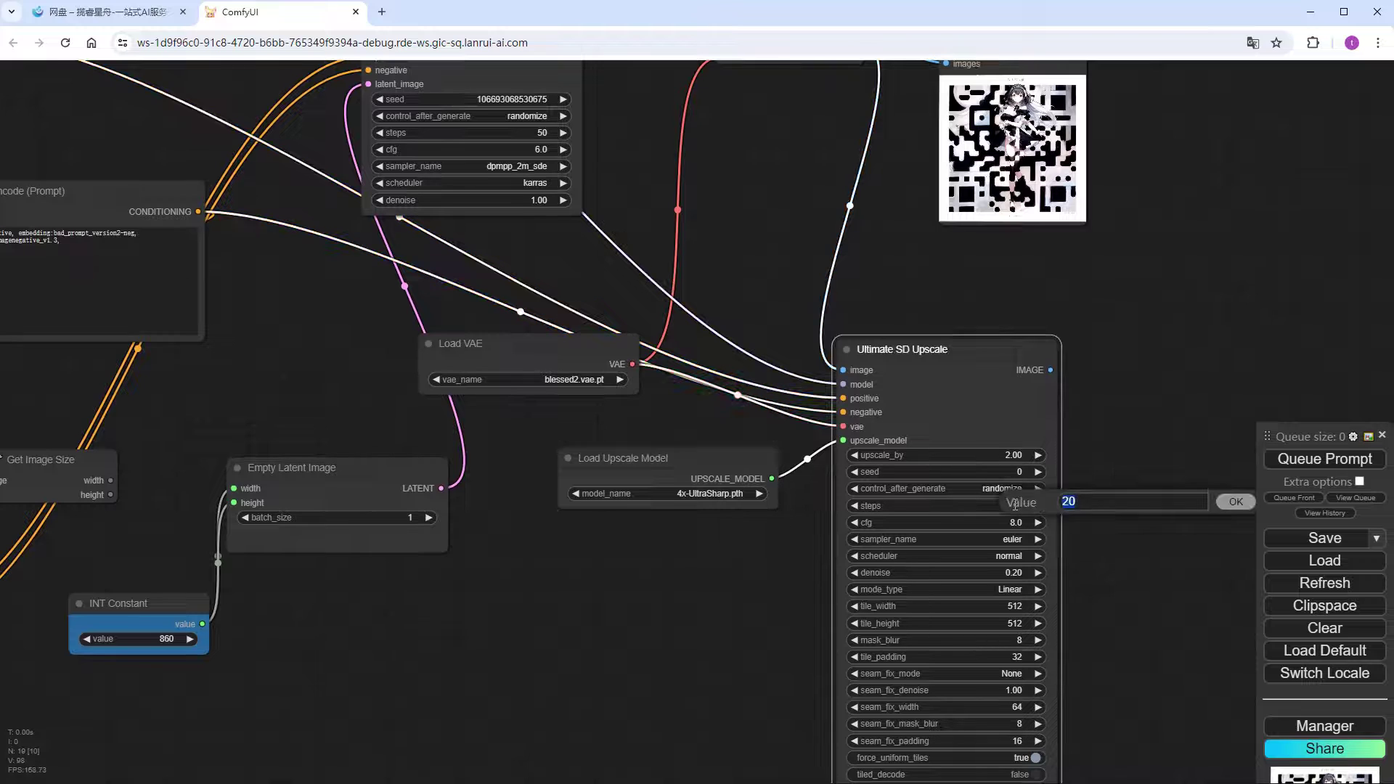
pyautogui.write('30')
pyautogui.press('Return')
pyautogui.click(1014, 522)
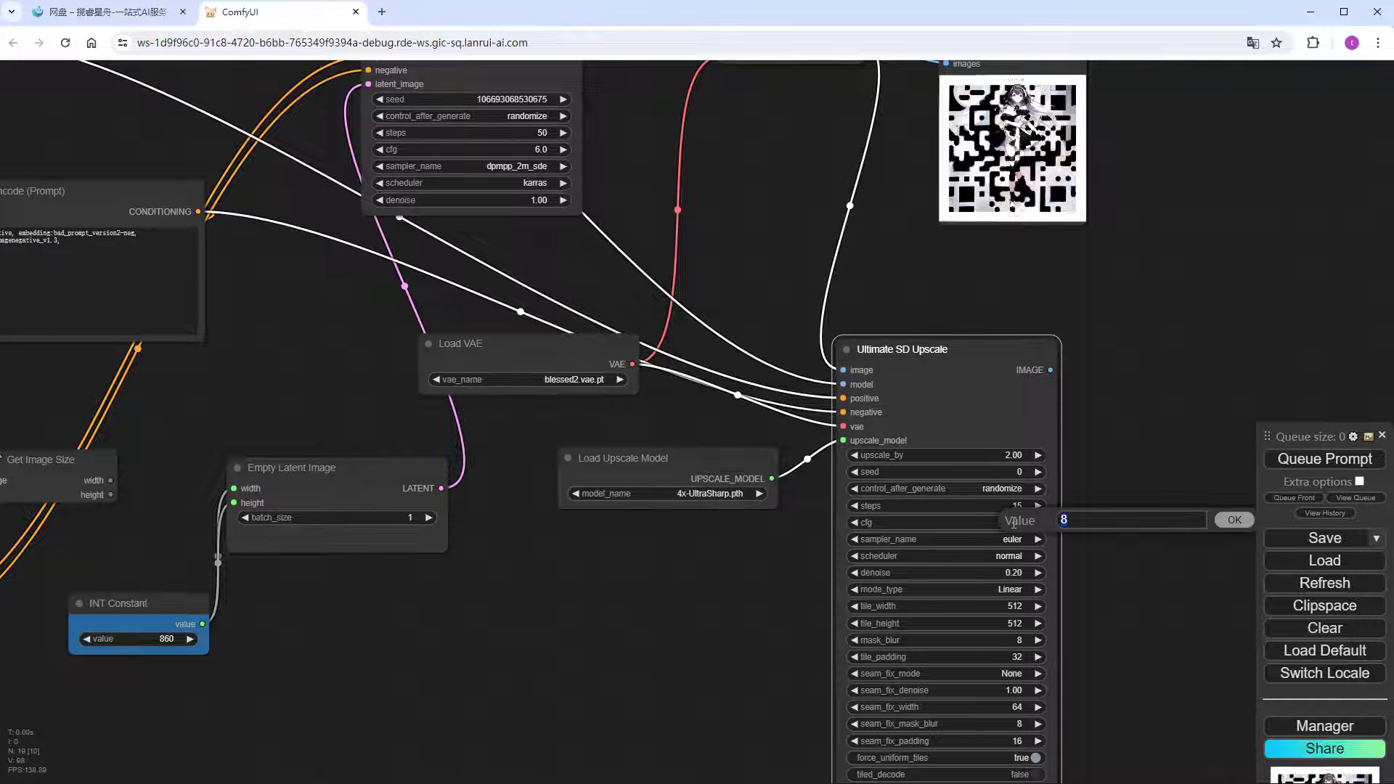
pyautogui.press('Return')
pyautogui.click(1012, 538)
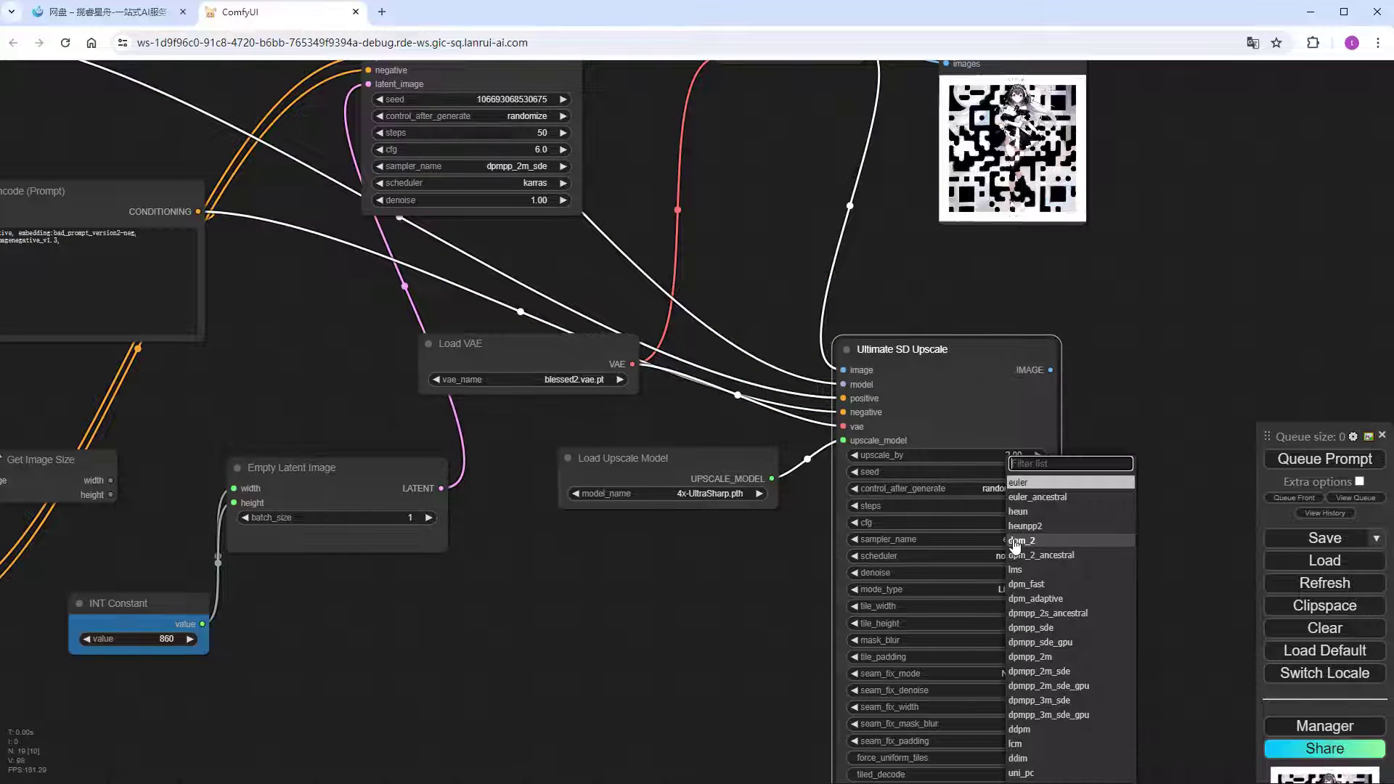
pyautogui.click(1040, 671)
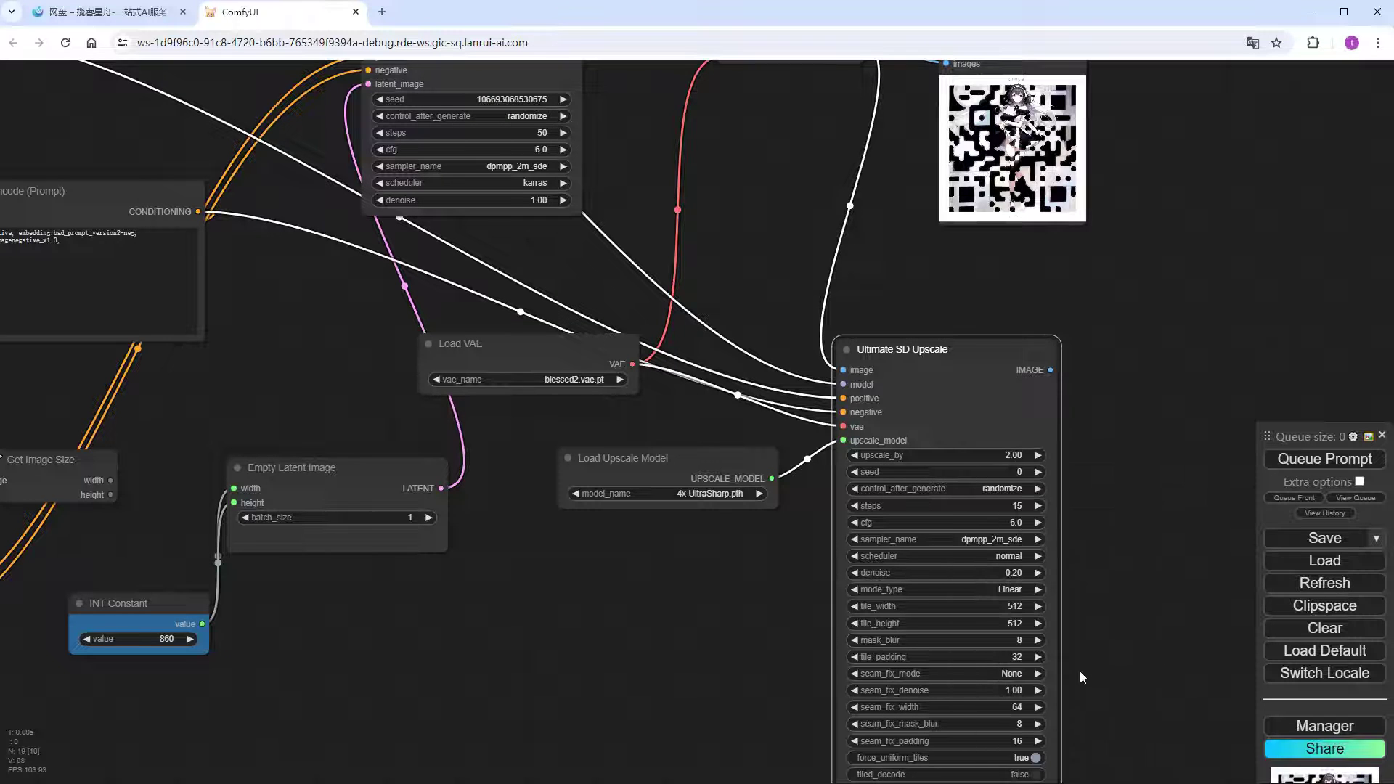
pyautogui.click(1008, 562)
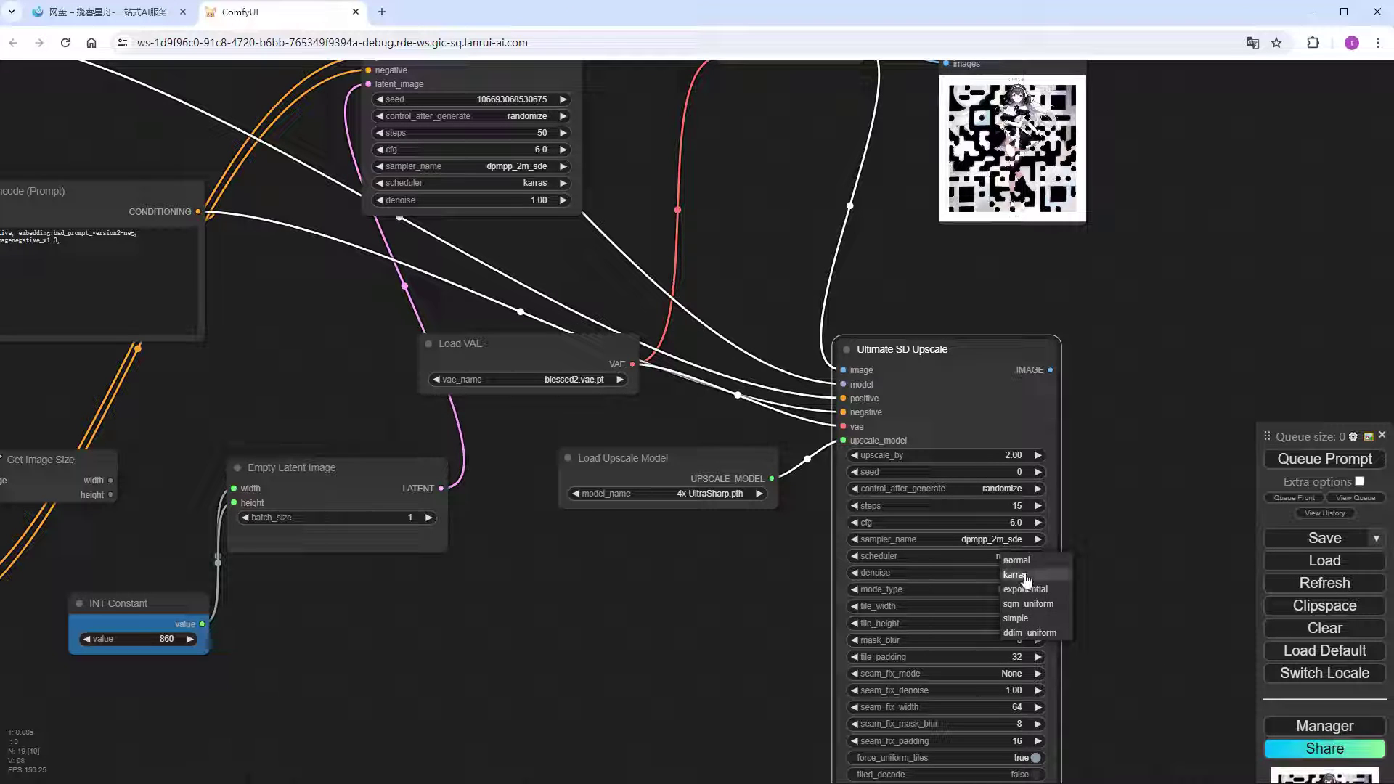
pyautogui.click(1022, 574)
pyautogui.moveTo(1060, 378); pyautogui.dragTo(1190, 311)
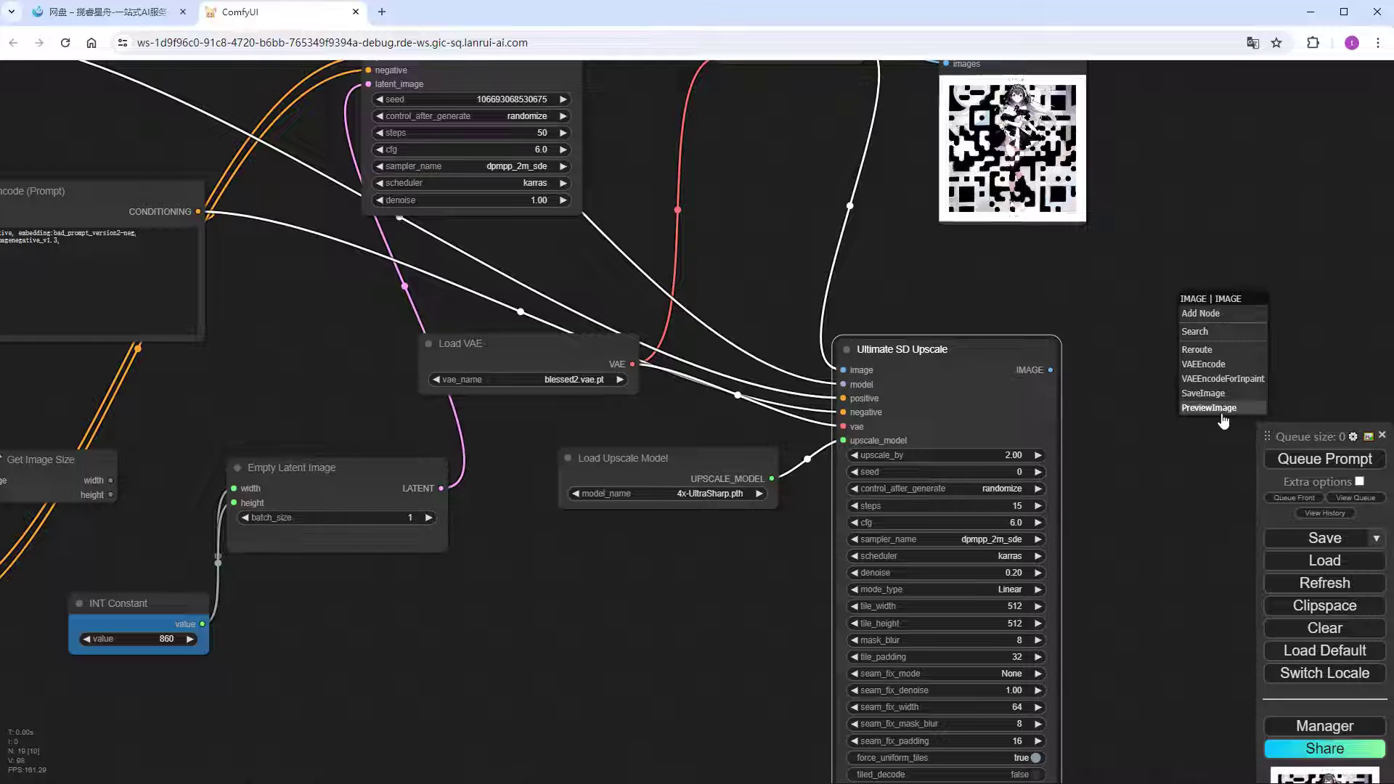
pyautogui.click(1209, 410)
# - Add a FaceDetailer node fed by the image
pyautogui.moveTo(1182, 495); pyautogui.dragTo(768, 568)
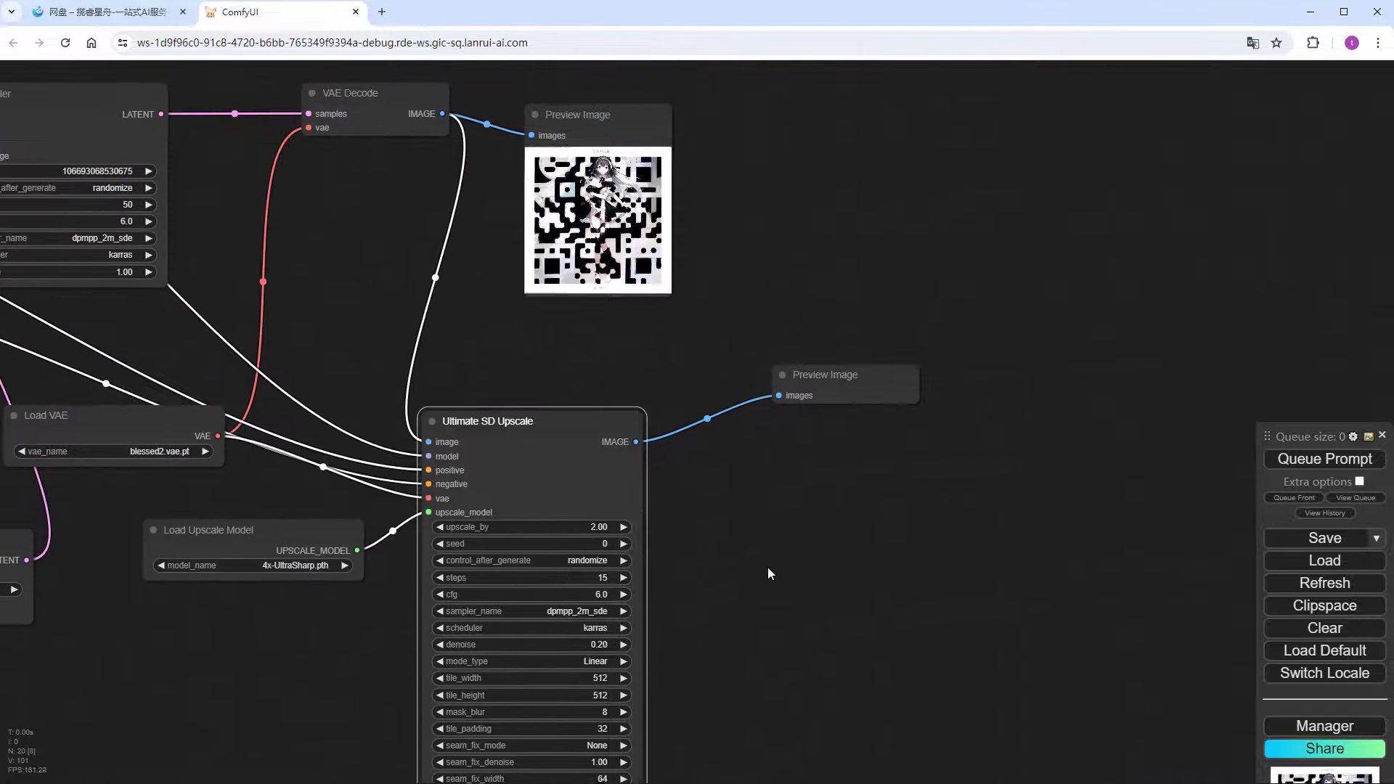
pyautogui.doubleClick(944, 462)
pyautogui.write('fac')
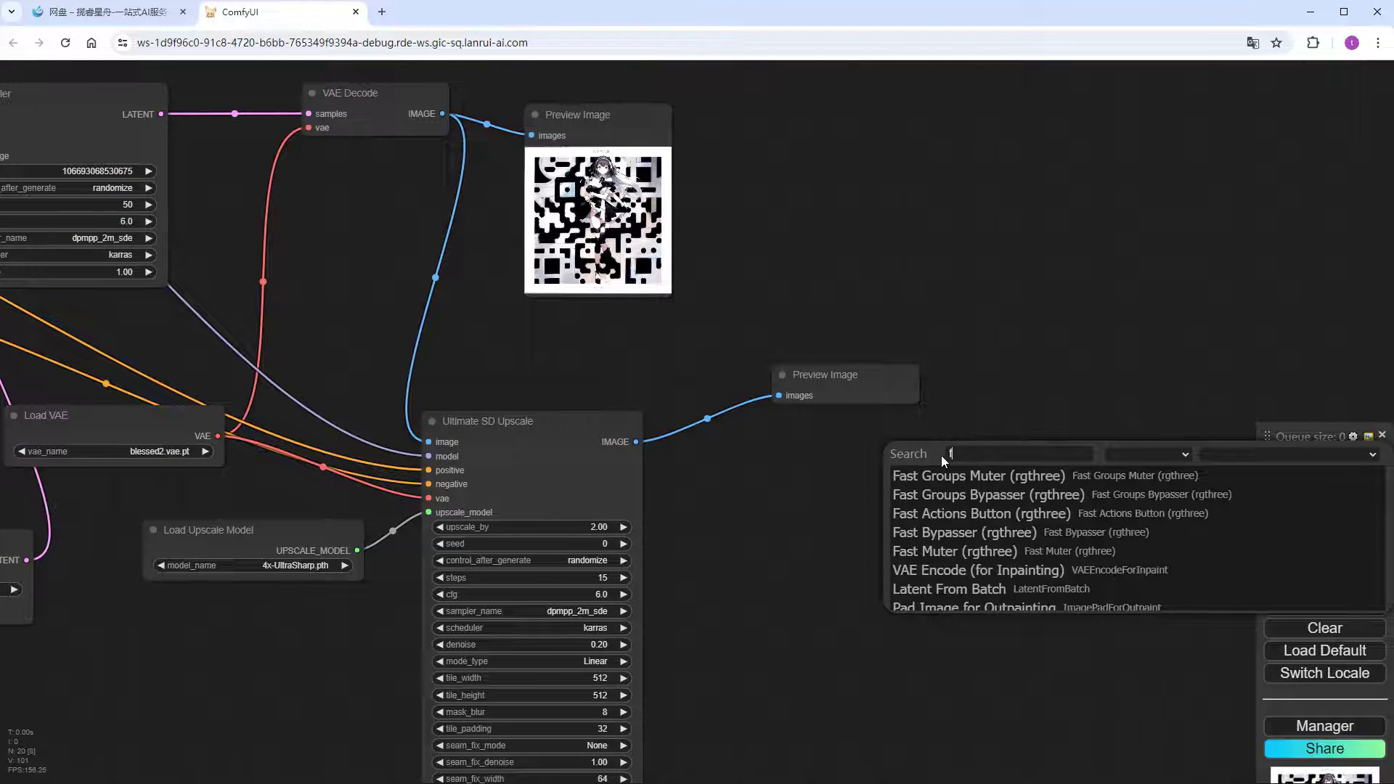
pyautogui.click(925, 570)
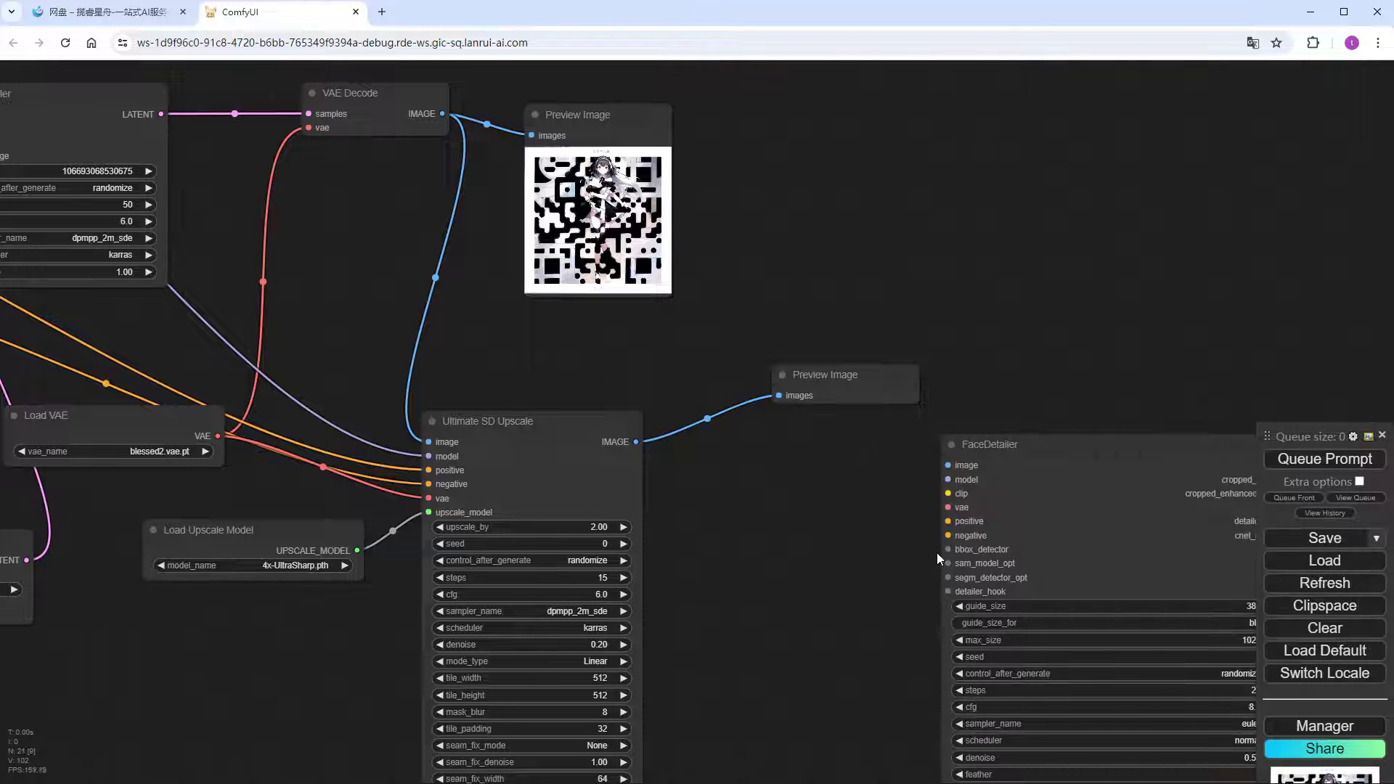
pyautogui.moveTo(953, 465); pyautogui.dragTo(442, 113)
# - Connect FreeU_V2's model, the CLIP output, and both prompt conditionings to FaceDetailer
pyautogui.scroll(-4, 812, 574)
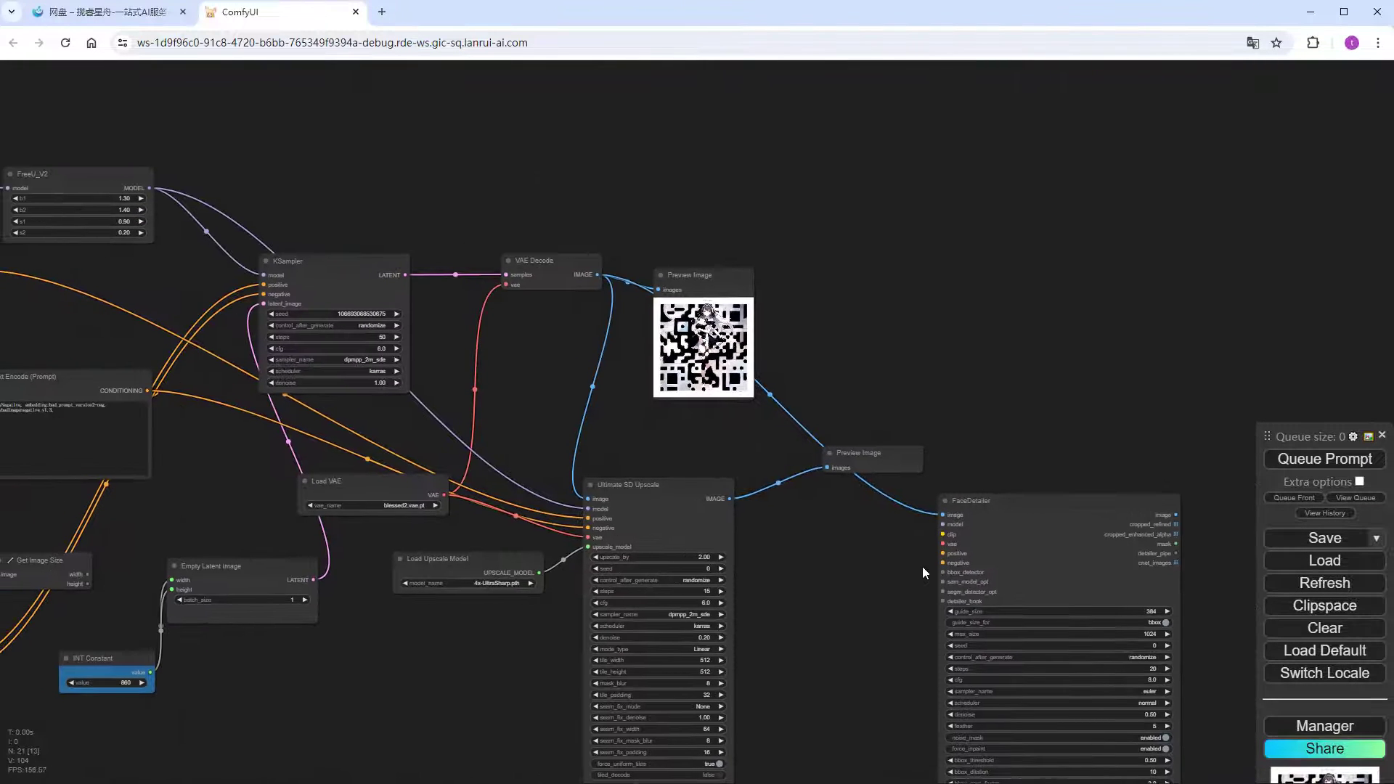
pyautogui.moveTo(943, 524); pyautogui.dragTo(149, 187)
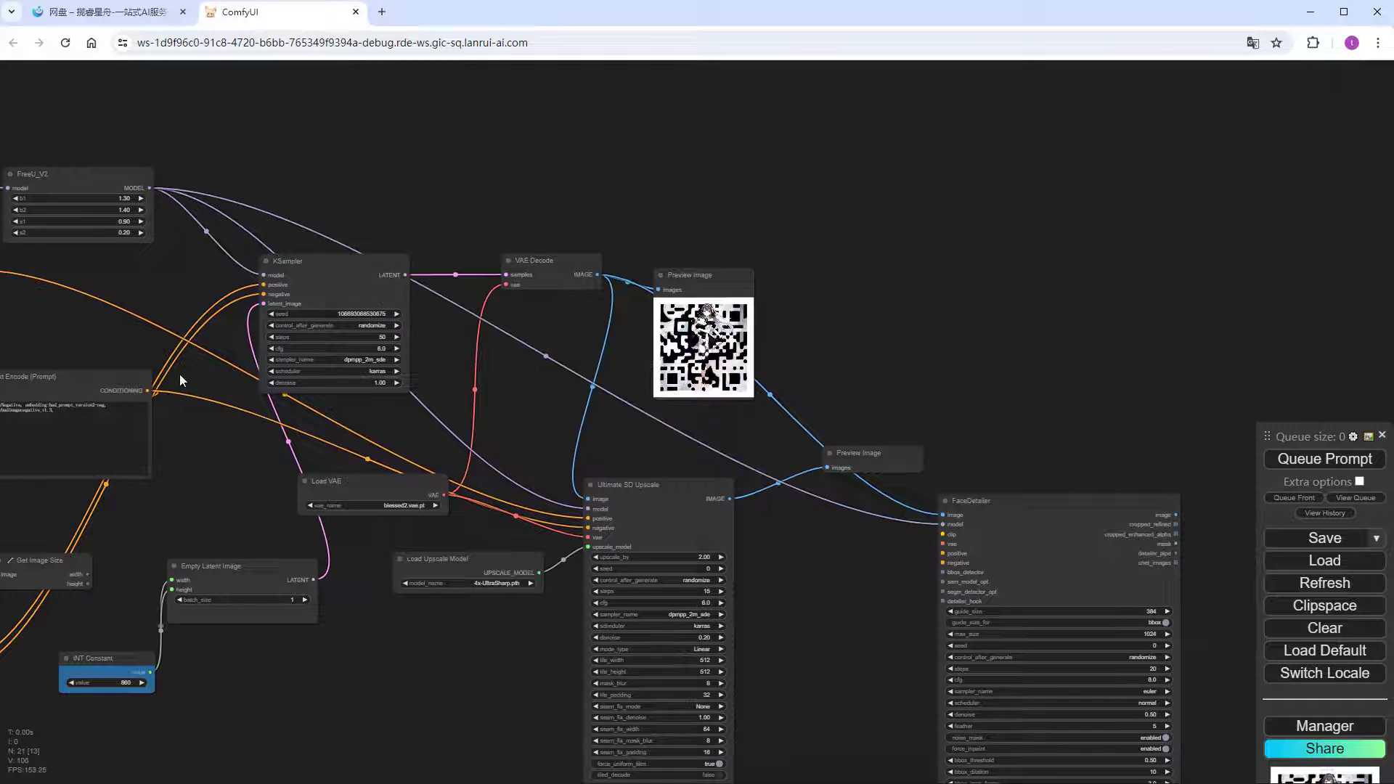
pyautogui.moveTo(224, 431); pyautogui.dragTo(381, 435)
pyautogui.moveTo(76, 196); pyautogui.dragTo(601, 499)
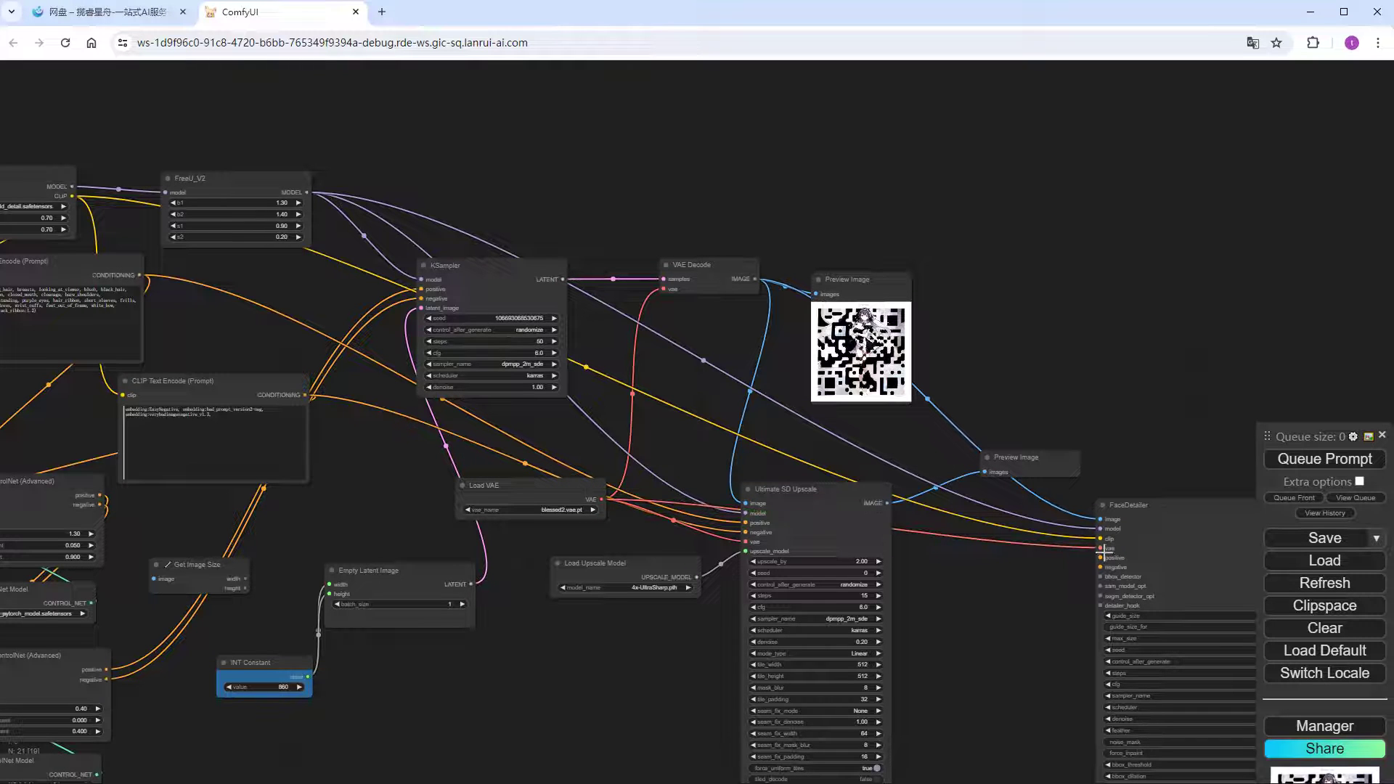
pyautogui.moveTo(1101, 557); pyautogui.dragTo(139, 275)
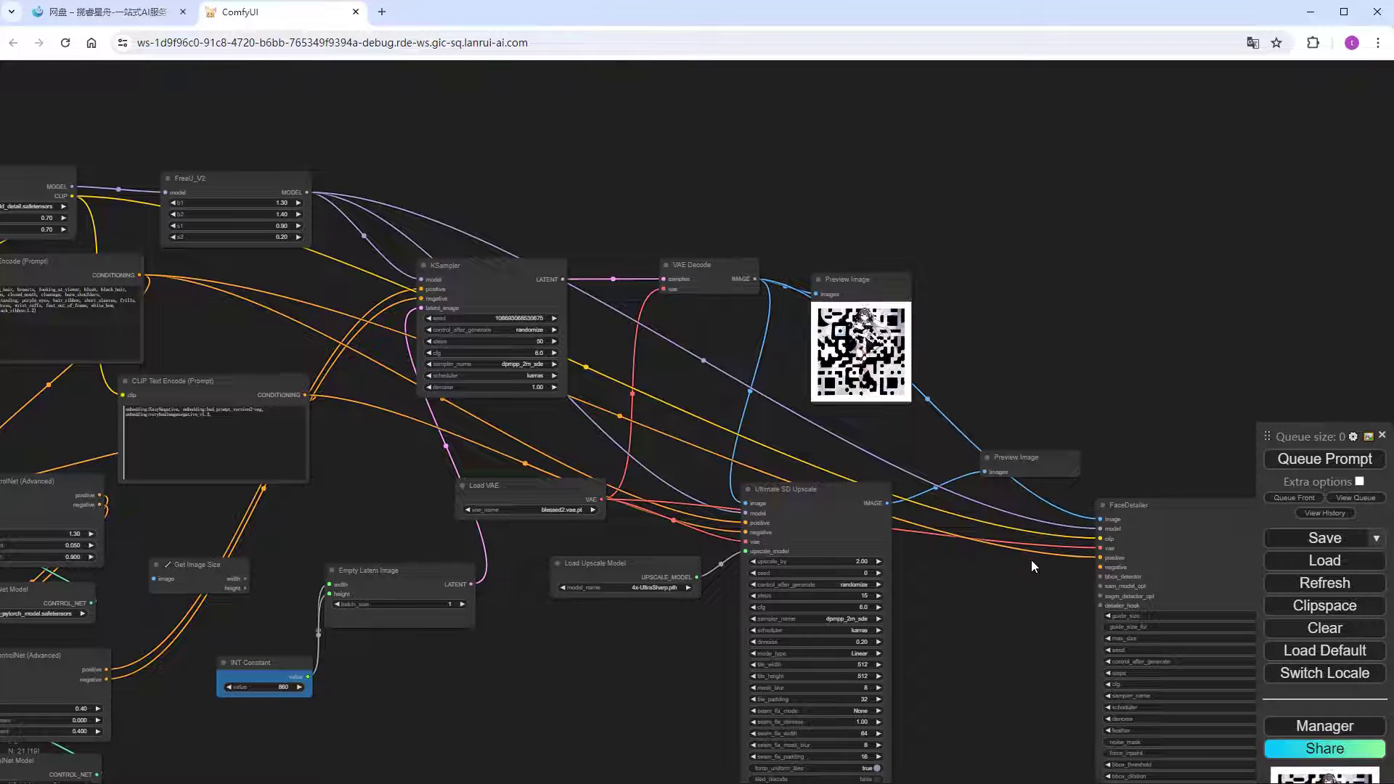
pyautogui.moveTo(1101, 568); pyautogui.dragTo(305, 394)
pyautogui.moveTo(975, 691); pyautogui.dragTo(734, 558)
# - Add an UltralyticsDetectorProvider node via the 'ultr' search and place it beside FaceDetailer
pyautogui.scroll(6, 733, 558)
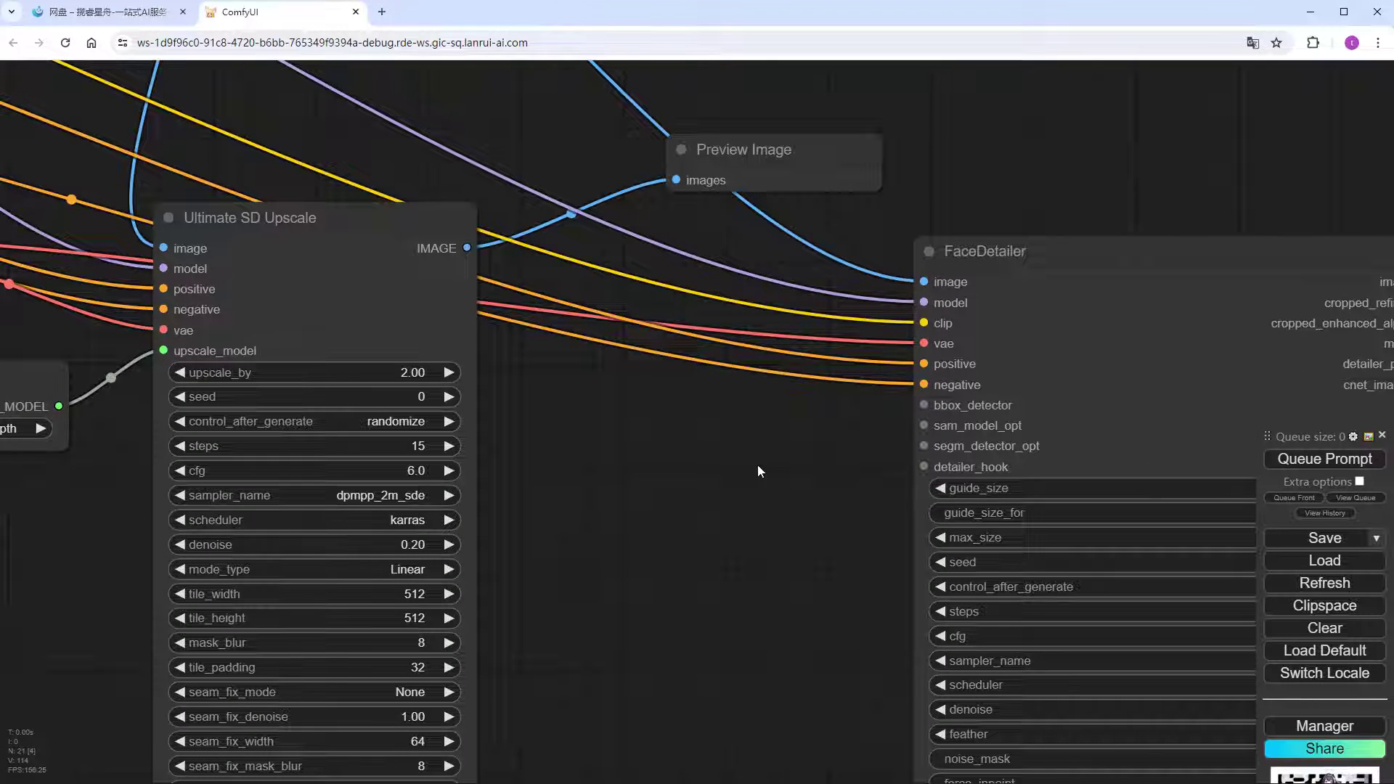
pyautogui.doubleClick(673, 463)
pyautogui.write('ult')
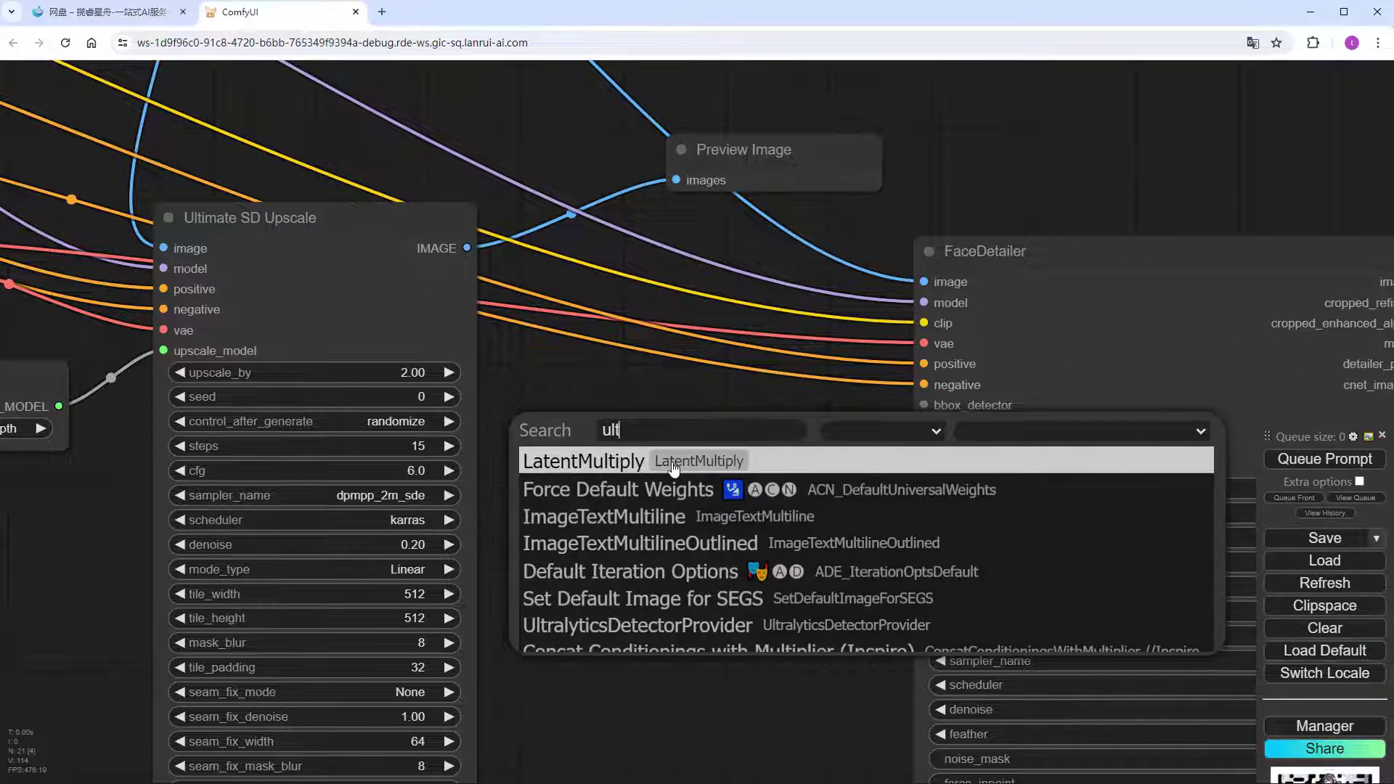
pyautogui.write('r')
pyautogui.click(673, 485)
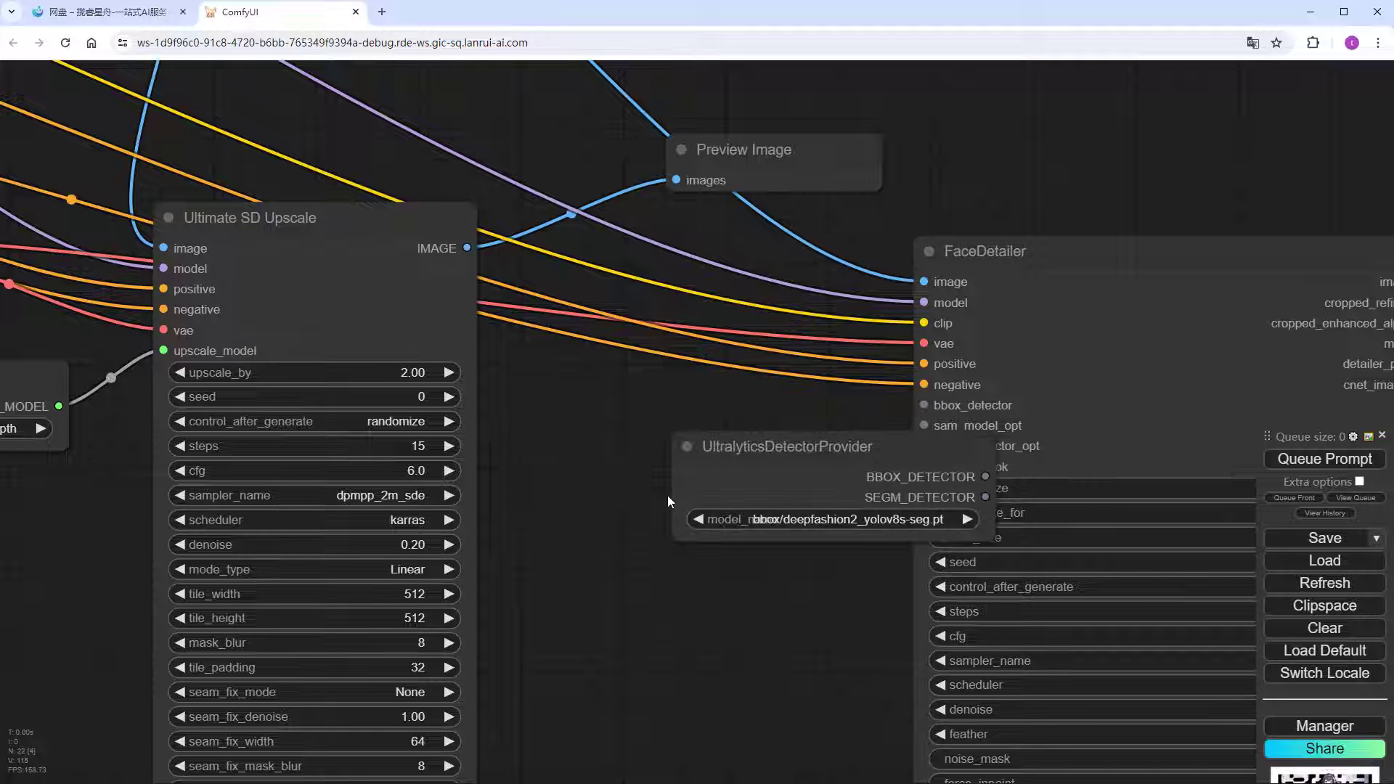
pyautogui.moveTo(799, 454); pyautogui.dragTo(652, 431)
# - Wire its BBOX_DETECTOR into FaceDetailer's bbox_detector and select bbox/face_yolov8m.pt
pyautogui.moveTo(839, 453); pyautogui.dragTo(926, 404)
pyautogui.click(759, 495)
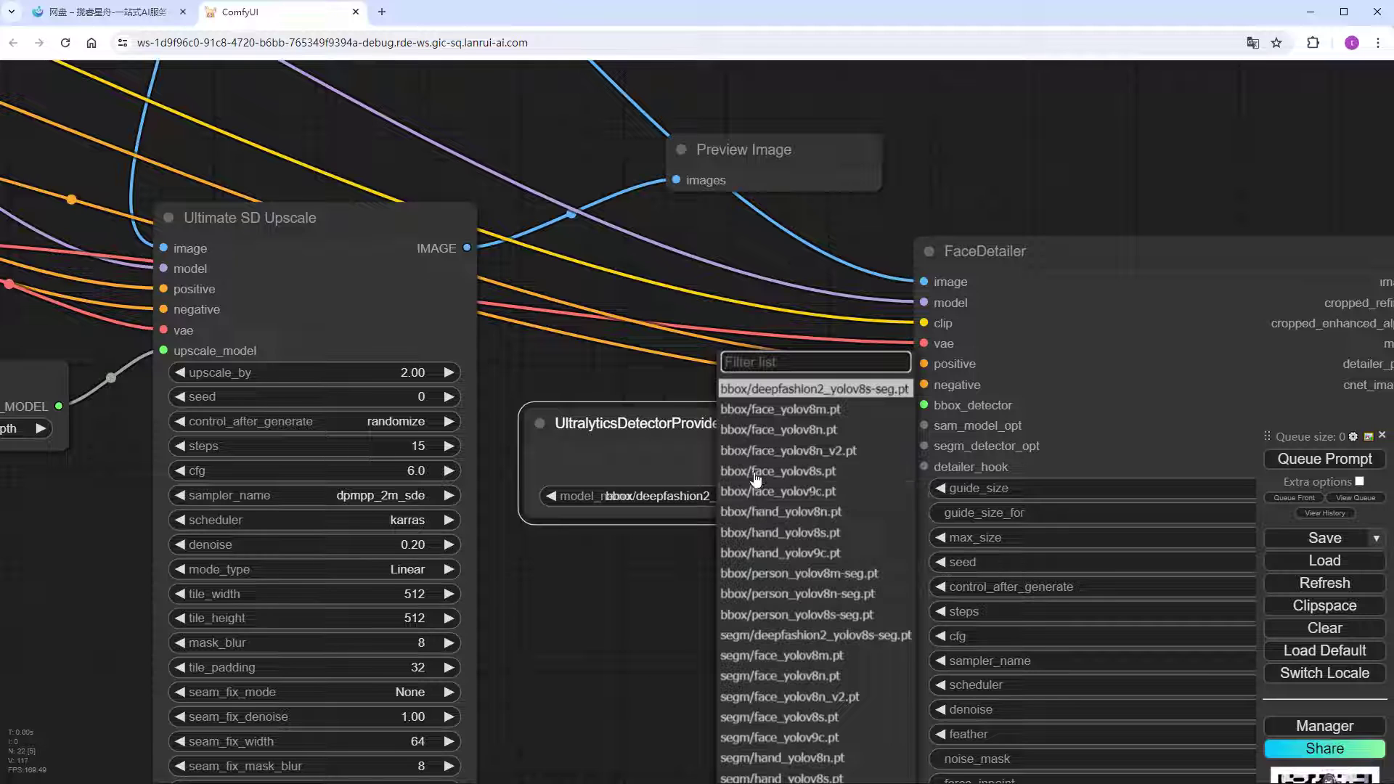
pyautogui.click(832, 412)
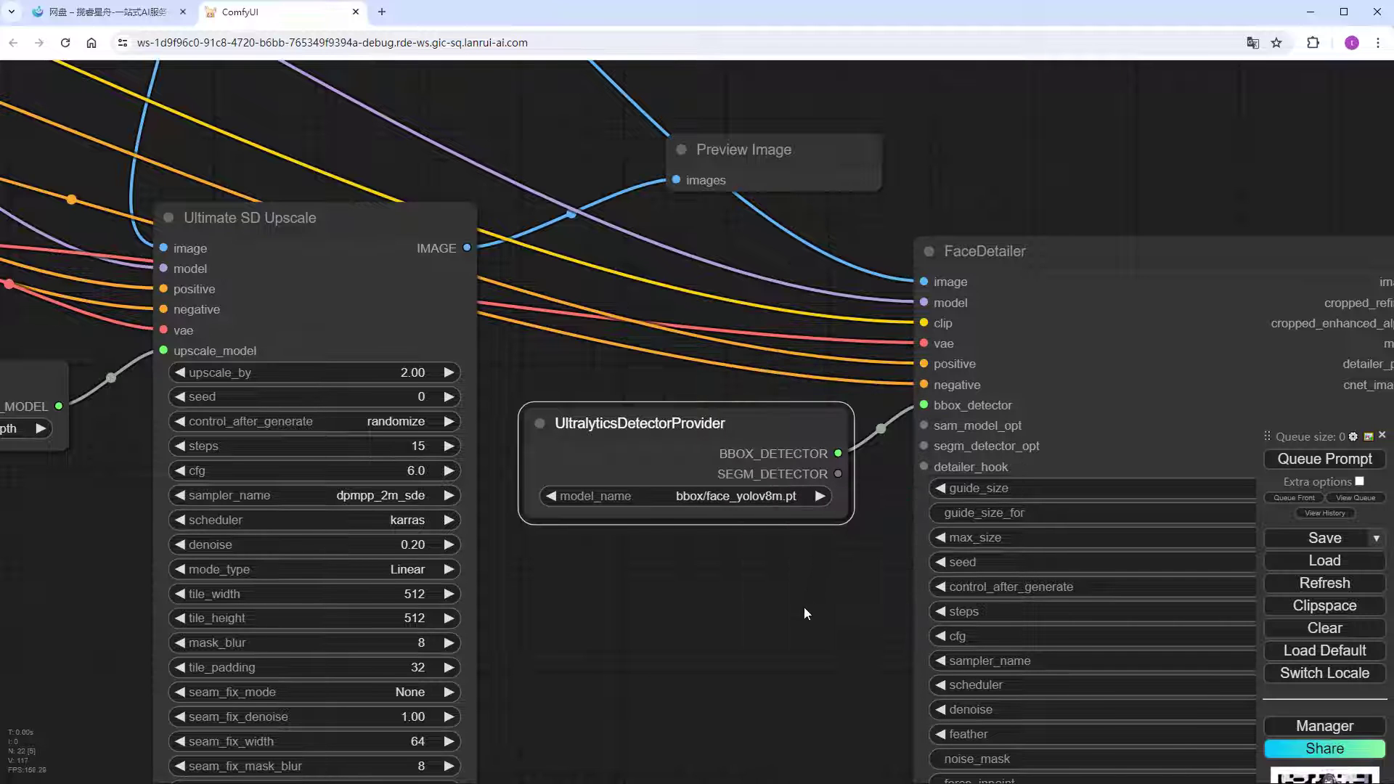
pyautogui.scroll(-3, 796, 603)
pyautogui.moveTo(934, 313); pyautogui.dragTo(657, 468)
# - Attach a SAMLoader (Impact) to sam_model_opt using the sam_vit_b_01ec64.pth model
pyautogui.click(700, 540)
pyautogui.moveTo(754, 482); pyautogui.dragTo(615, 453)
pyautogui.click(806, 496)
pyautogui.click(796, 517)
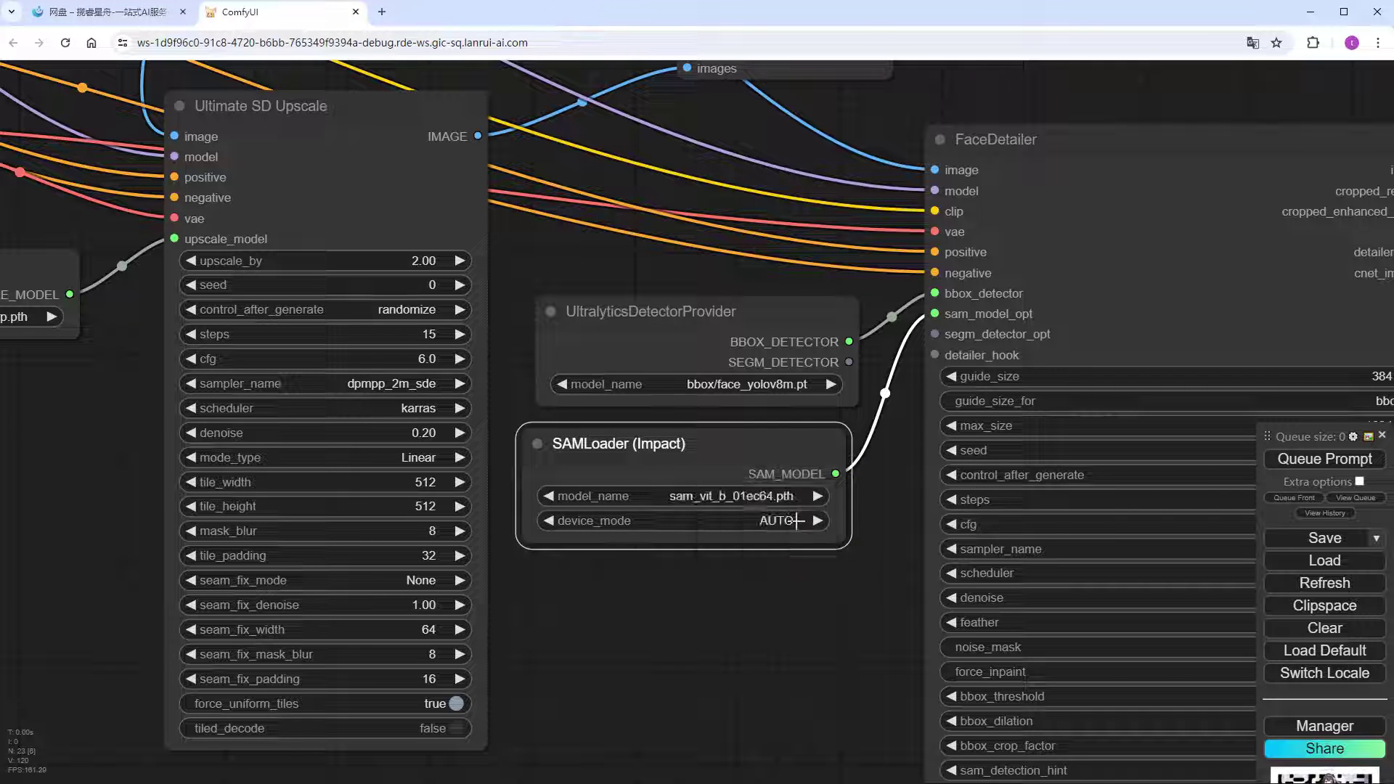
# - Set FaceDetailer to 15 steps, cfg 6, sampler dpmpp_2m_sde and scheduler karras
pyautogui.moveTo(811, 610); pyautogui.dragTo(595, 598)
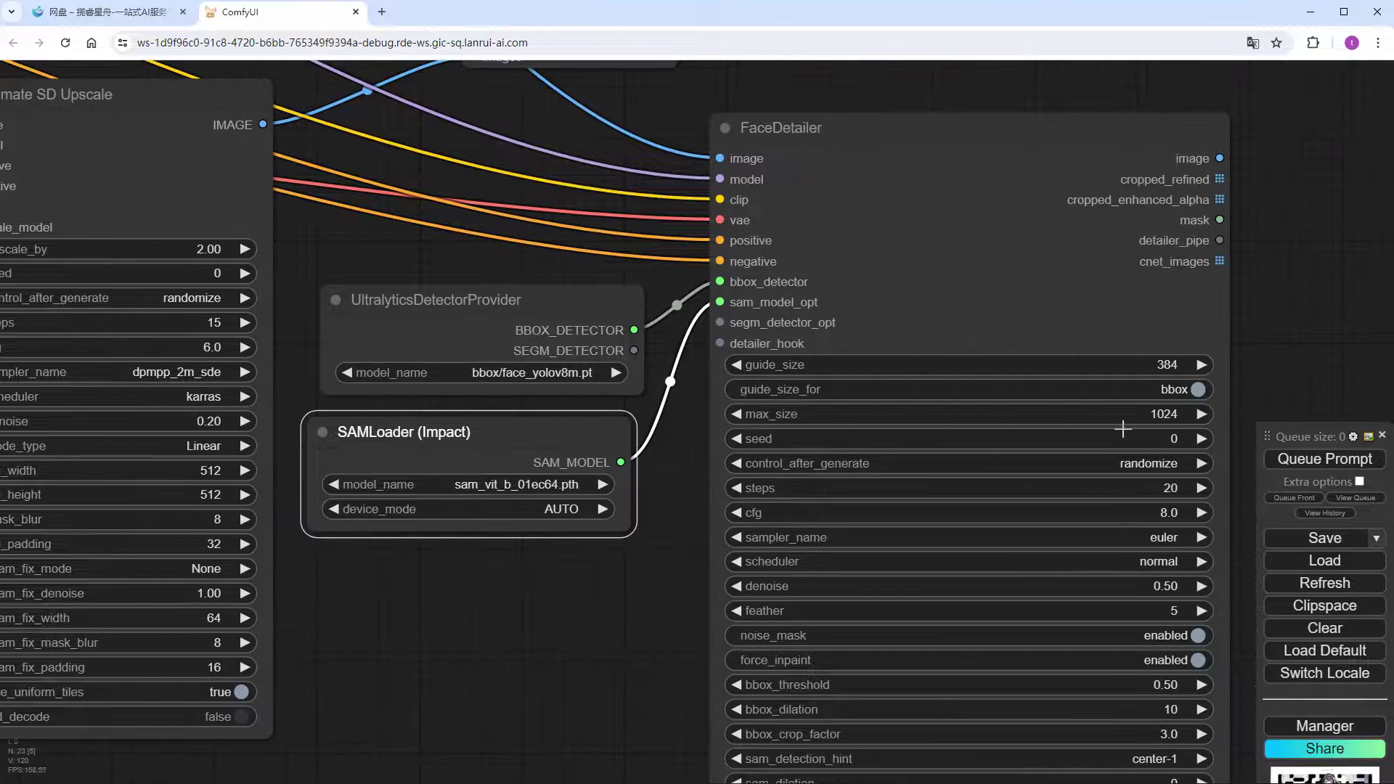
pyautogui.click(1185, 486)
pyautogui.press('Return')
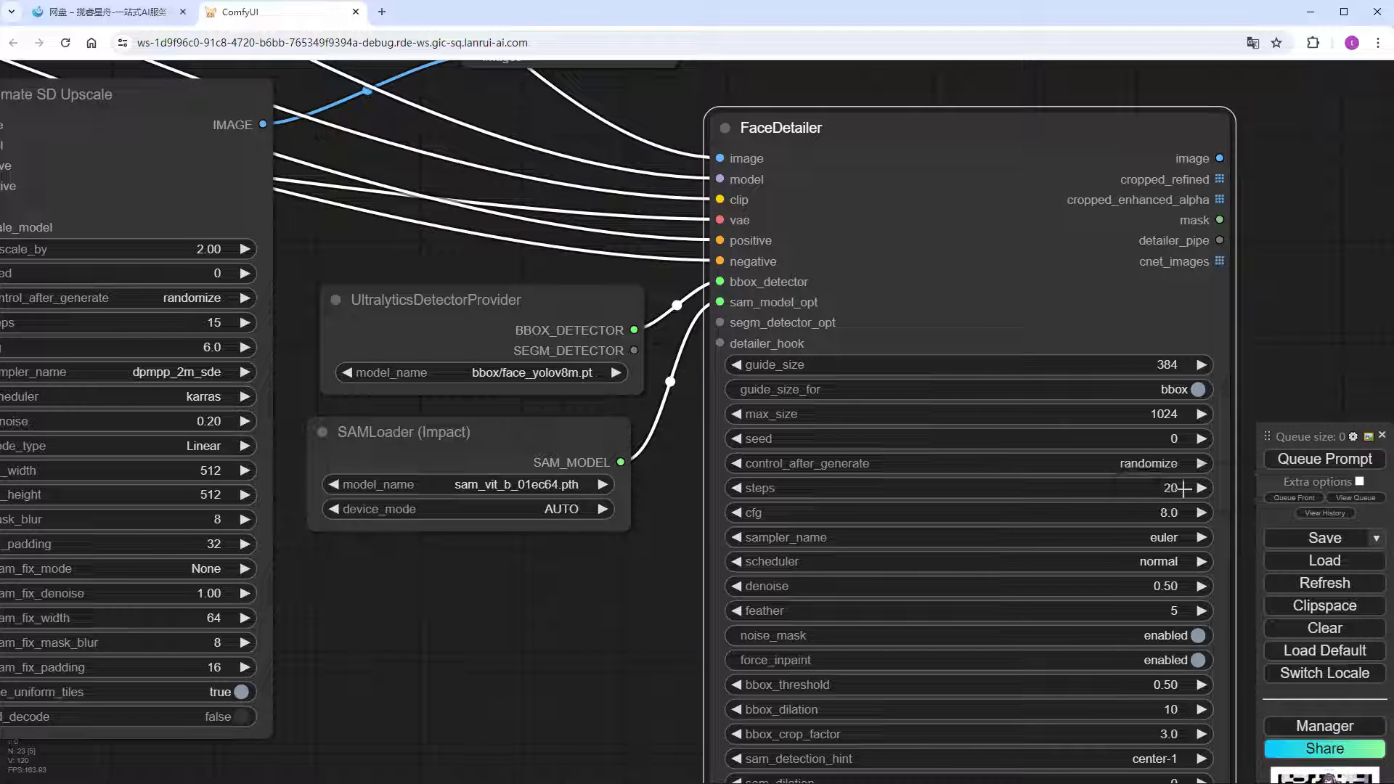
pyautogui.click(1174, 516)
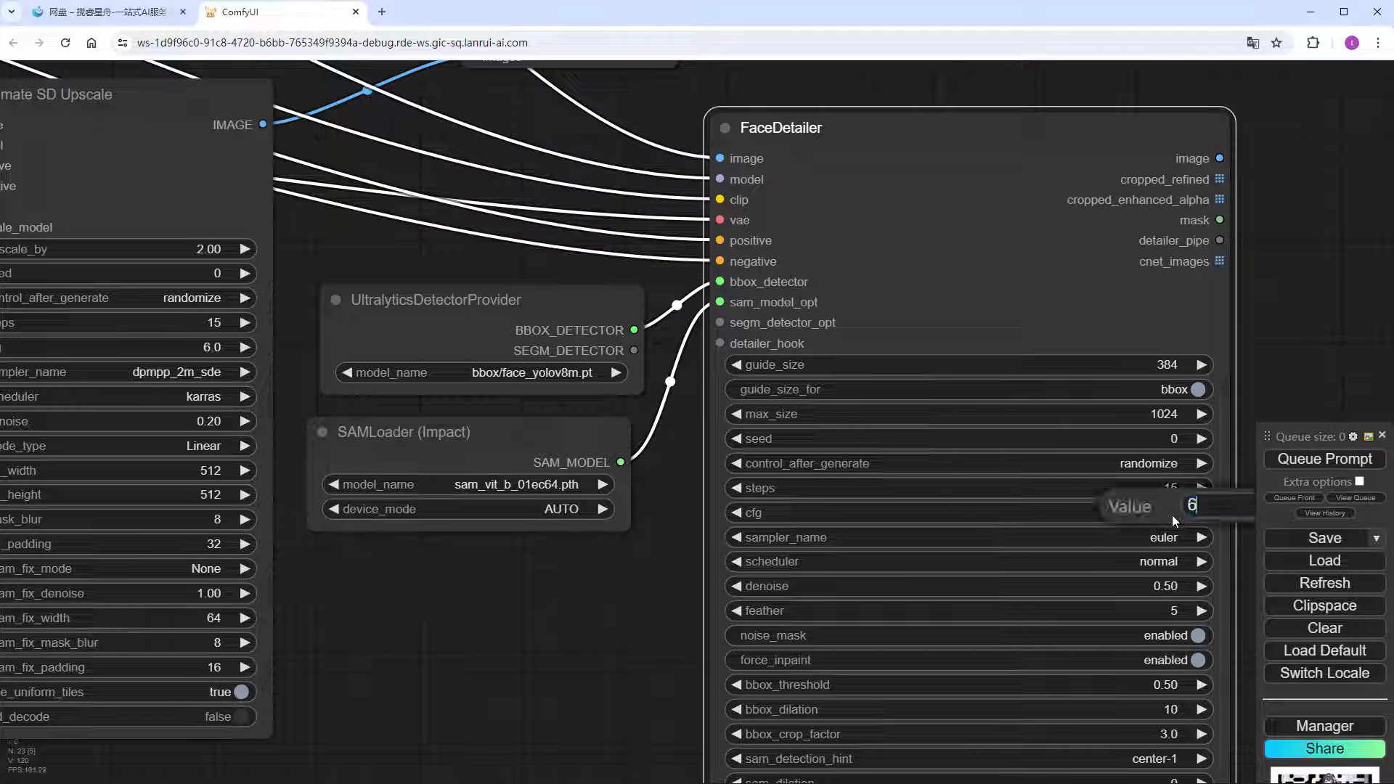
pyautogui.write('6')
pyautogui.press('Return')
pyautogui.click(1164, 539)
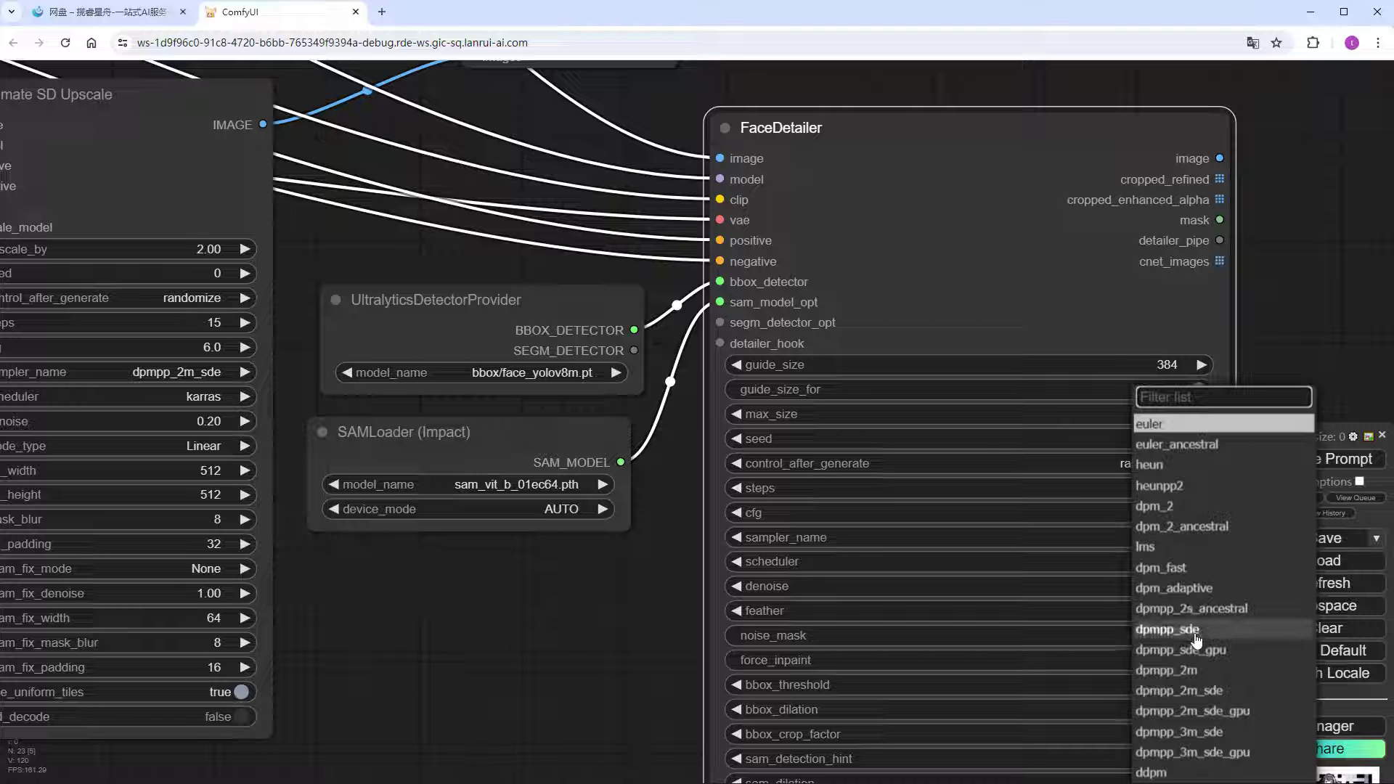
pyautogui.click(1191, 690)
pyautogui.click(1155, 561)
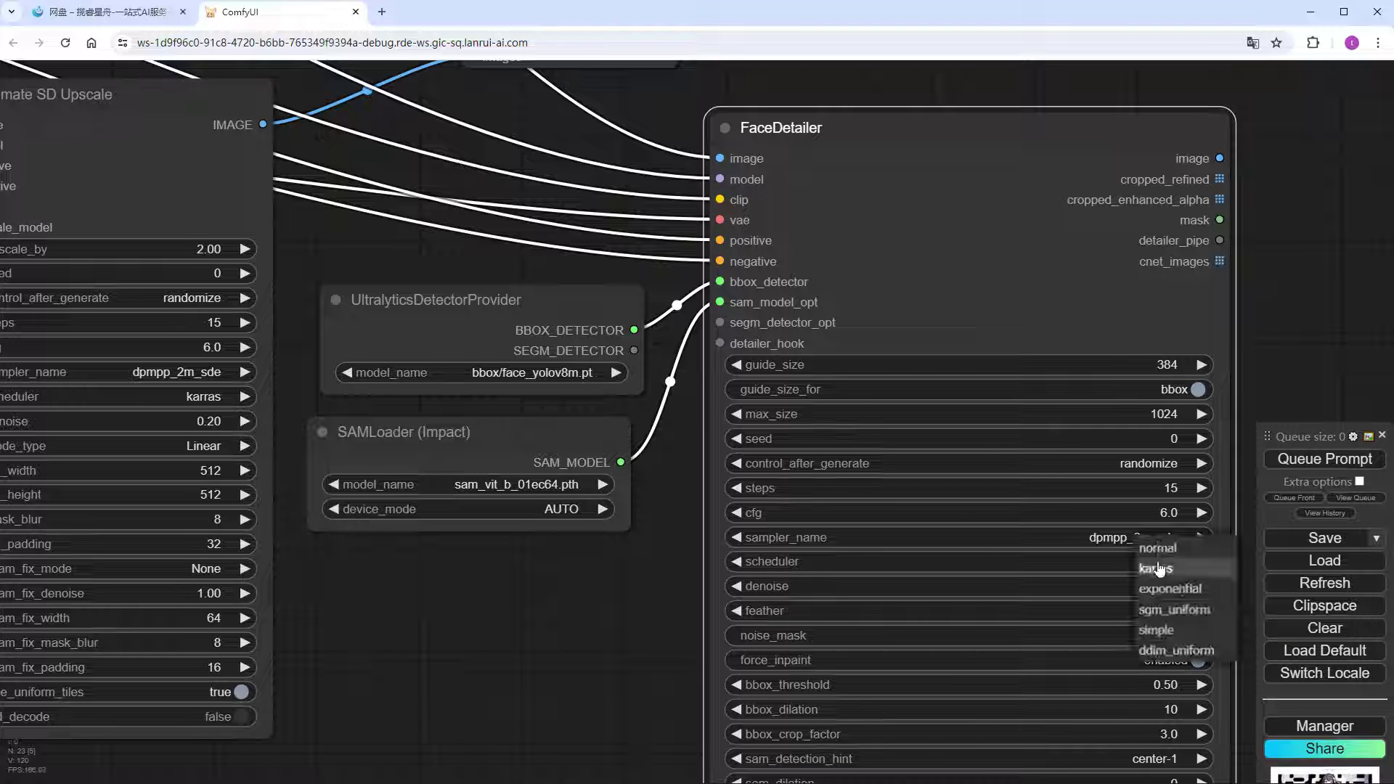
pyautogui.click(1158, 570)
# - Add a Preview Image node fed by FaceDetailer's image output
pyautogui.scroll(-5, 552, 677)
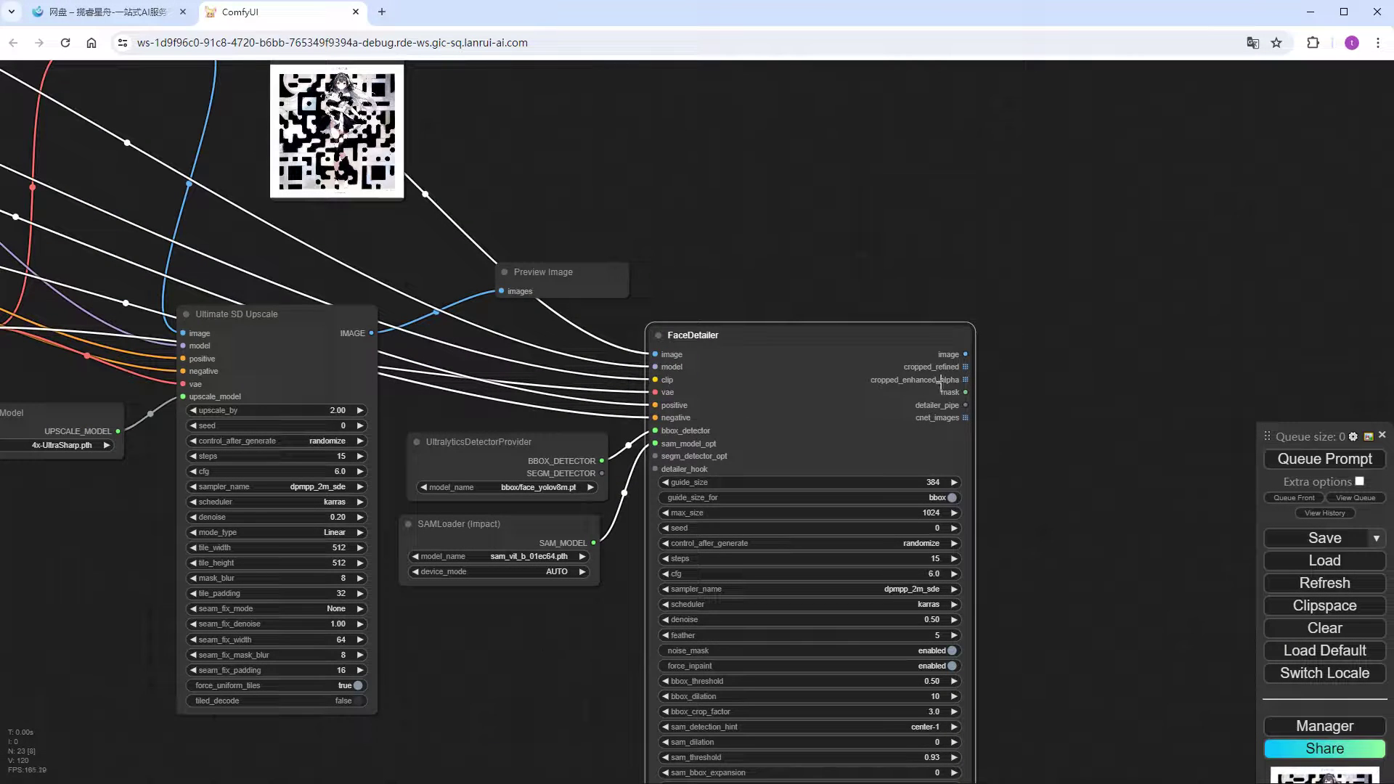
pyautogui.moveTo(965, 354); pyautogui.dragTo(1025, 276)
pyautogui.click(1059, 385)
# - Line the three Preview Image nodes up side by side and queue the workflow
pyautogui.moveTo(601, 267); pyautogui.dragTo(558, 242)
pyautogui.moveTo(424, 251); pyautogui.dragTo(385, 193)
pyautogui.moveTo(549, 238); pyautogui.dragTo(516, 211)
pyautogui.moveTo(1094, 470); pyautogui.dragTo(688, 197)
pyautogui.moveTo(553, 187); pyautogui.dragTo(560, 191)
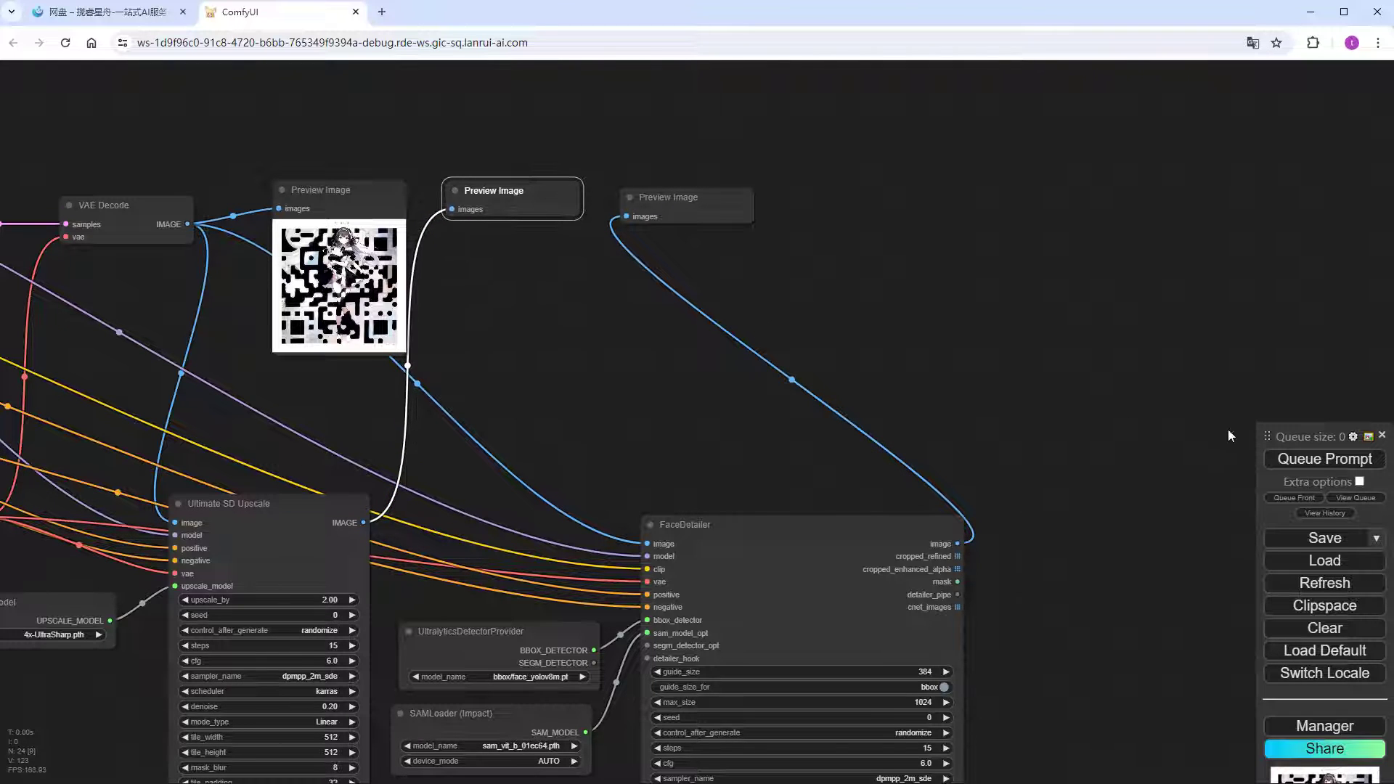
pyautogui.click(1324, 459)
pyautogui.scroll(-5, 899, 330)
# - Arrange the base, upscaled and face-detailed anime-girl previews in an even row
pyautogui.moveTo(818, 395); pyautogui.dragTo(1065, 418)
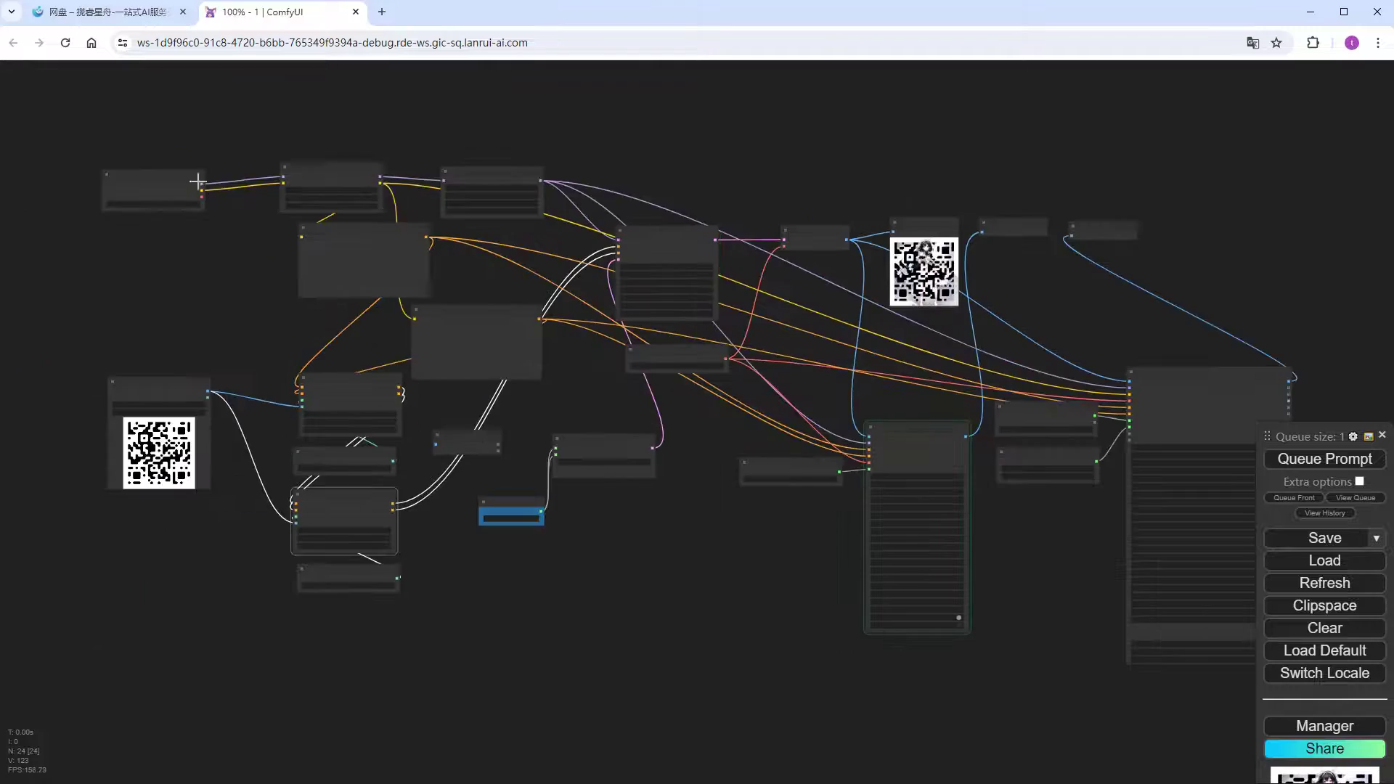
pyautogui.moveTo(358, 289); pyautogui.dragTo(46, 346)
pyautogui.scroll(15, 511, 535)
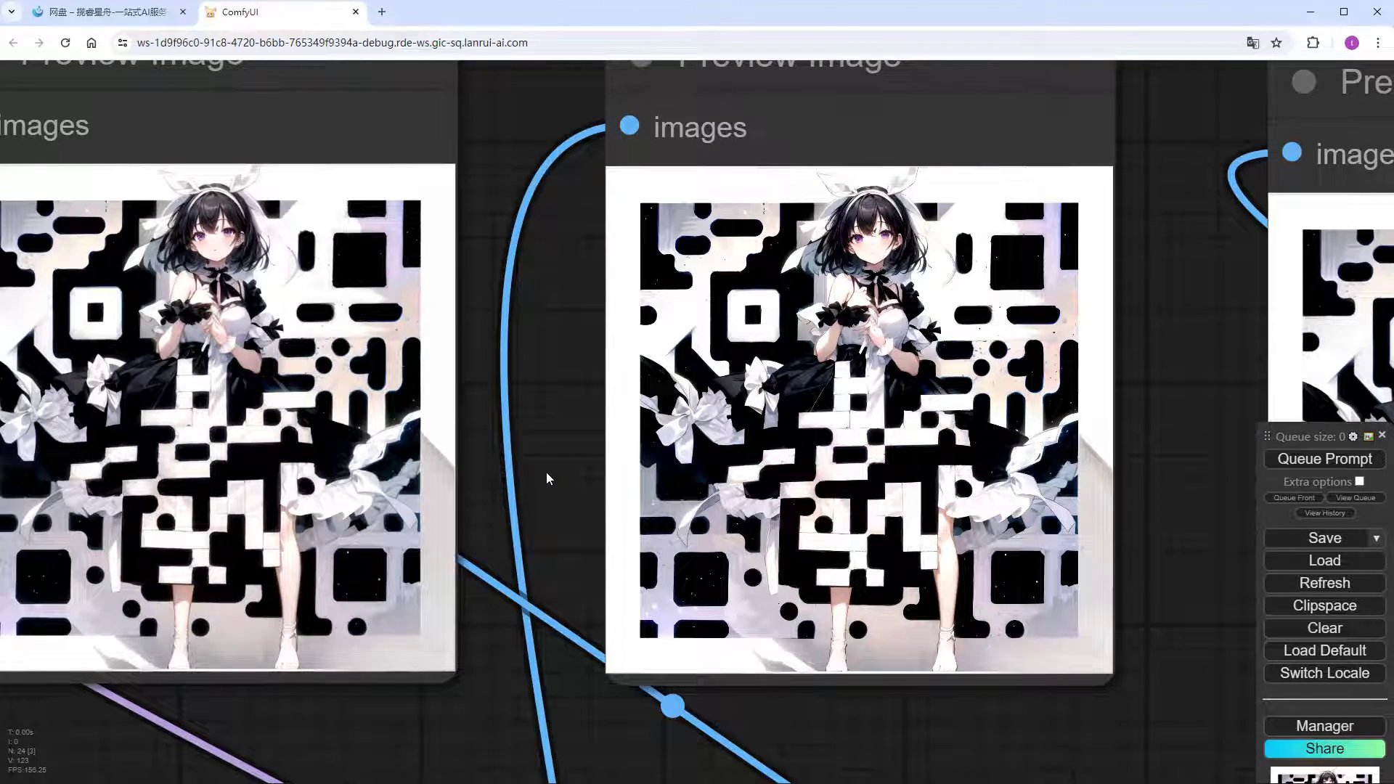
pyautogui.scroll(-3, 500, 404)
pyautogui.moveTo(601, 559); pyautogui.dragTo(289, 581)
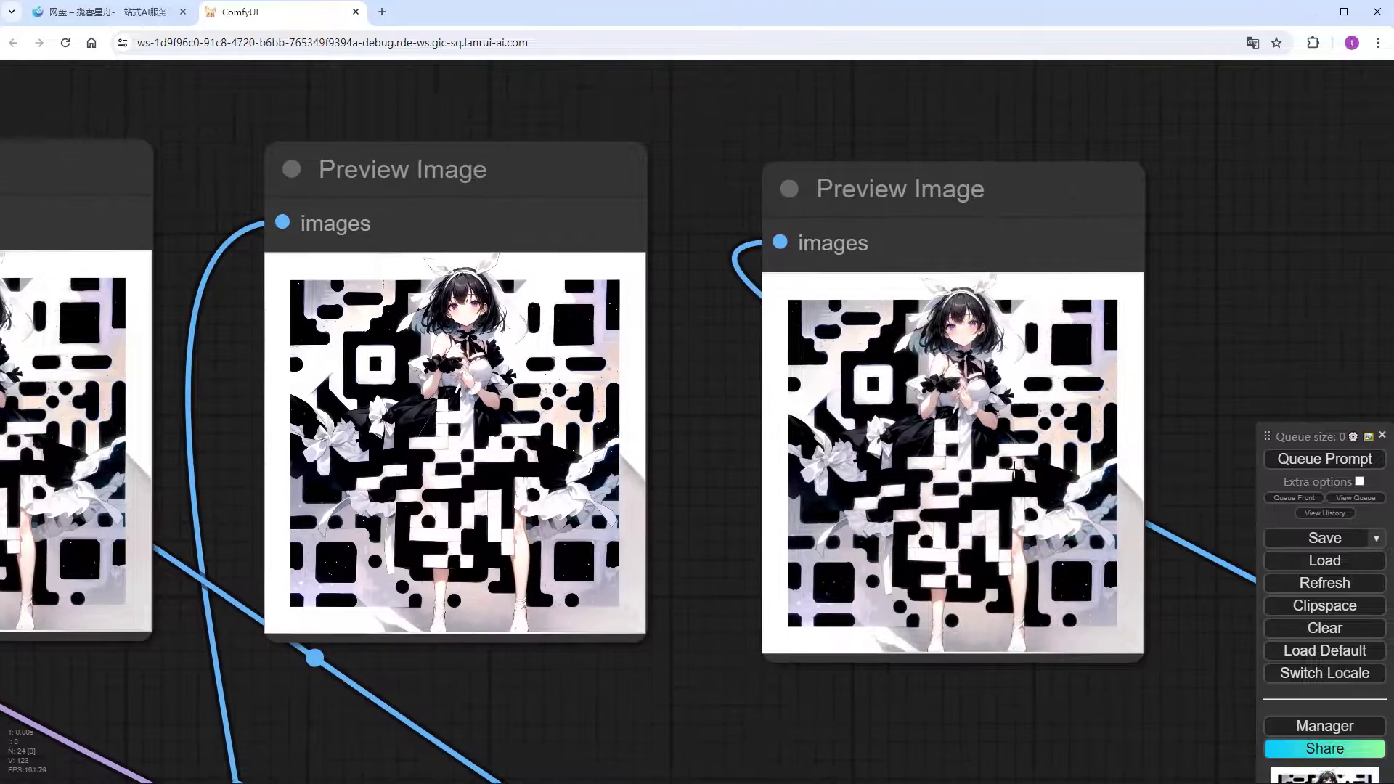
pyautogui.scroll(3, 289, 581)
pyautogui.scroll(-3, 289, 581)
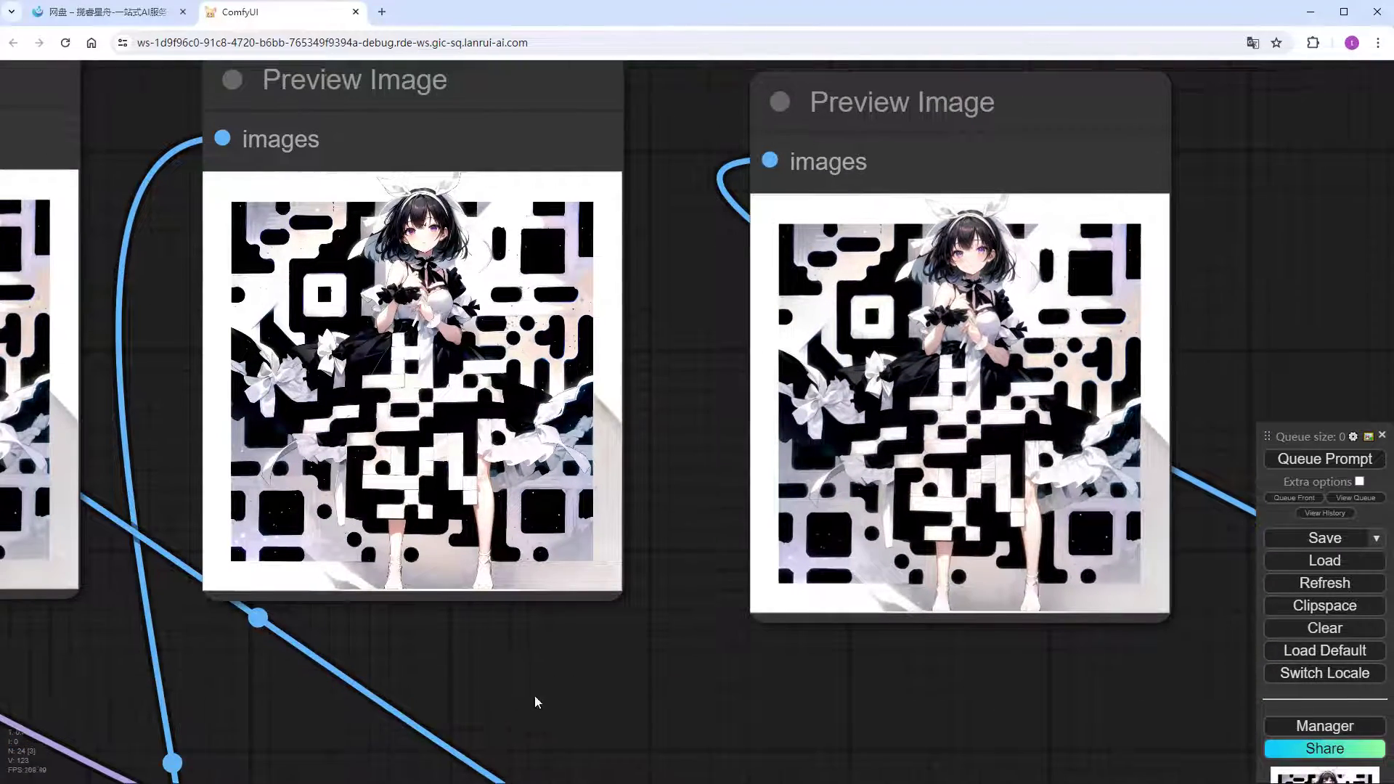
pyautogui.moveTo(535, 699); pyautogui.dragTo(639, 706)
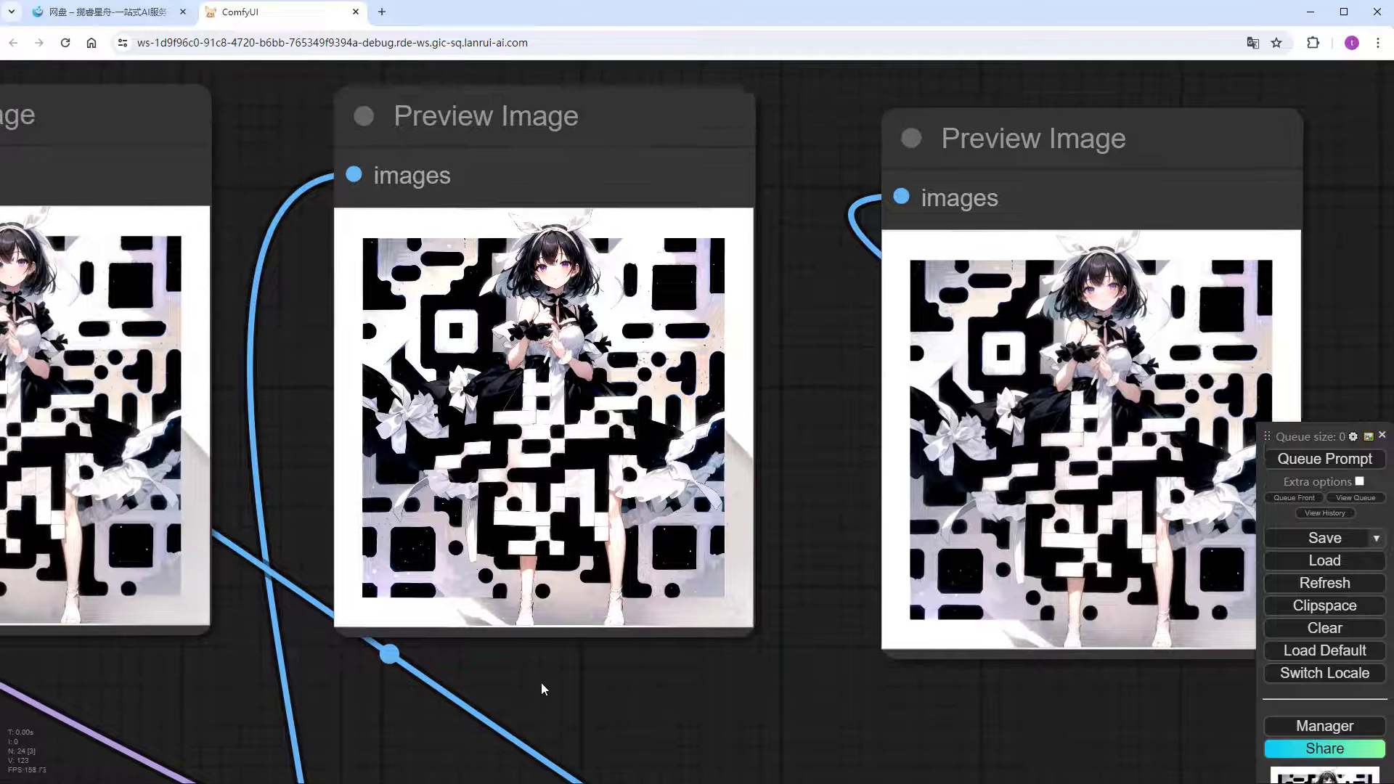
pyautogui.moveTo(544, 684); pyautogui.dragTo(585, 700)
pyautogui.moveTo(1053, 162); pyautogui.dragTo(945, 144)
pyautogui.moveTo(187, 133); pyautogui.dragTo(276, 136)
pyautogui.moveTo(321, 728); pyautogui.dragTo(390, 730)
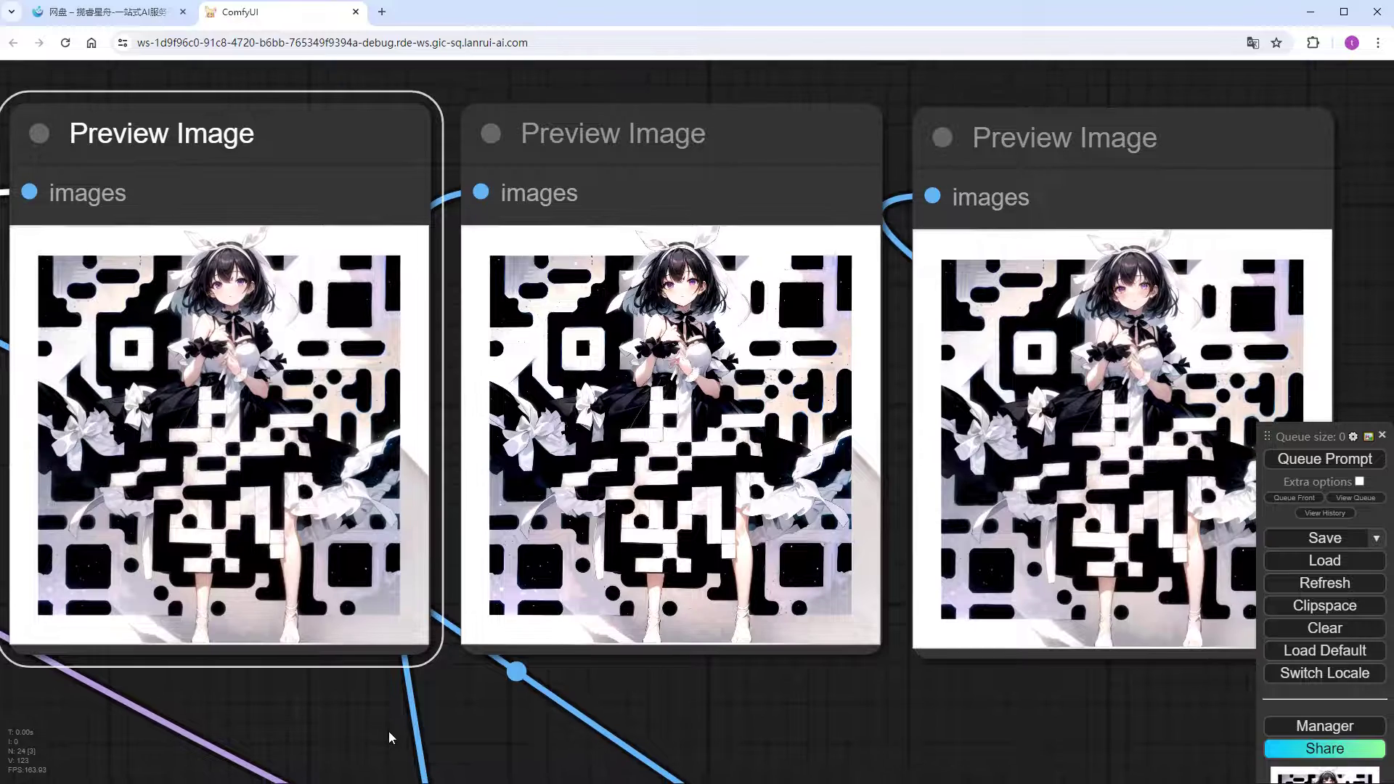
# - Switch Load ControlNet Model to the qrcode_monster v2 model
pyautogui.scroll(-10, 660, 526)
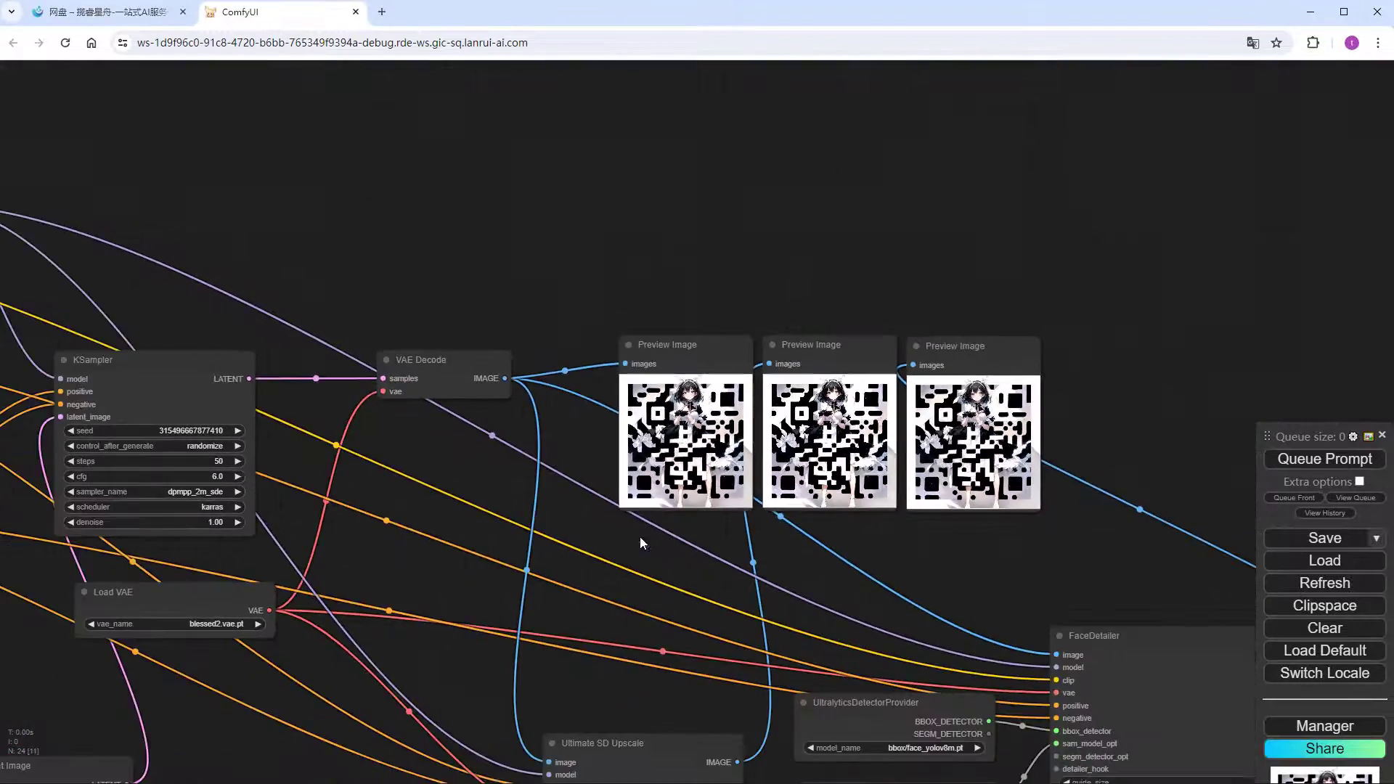
pyautogui.scroll(12, 632, 545)
pyautogui.moveTo(186, 571); pyautogui.dragTo(343, 602)
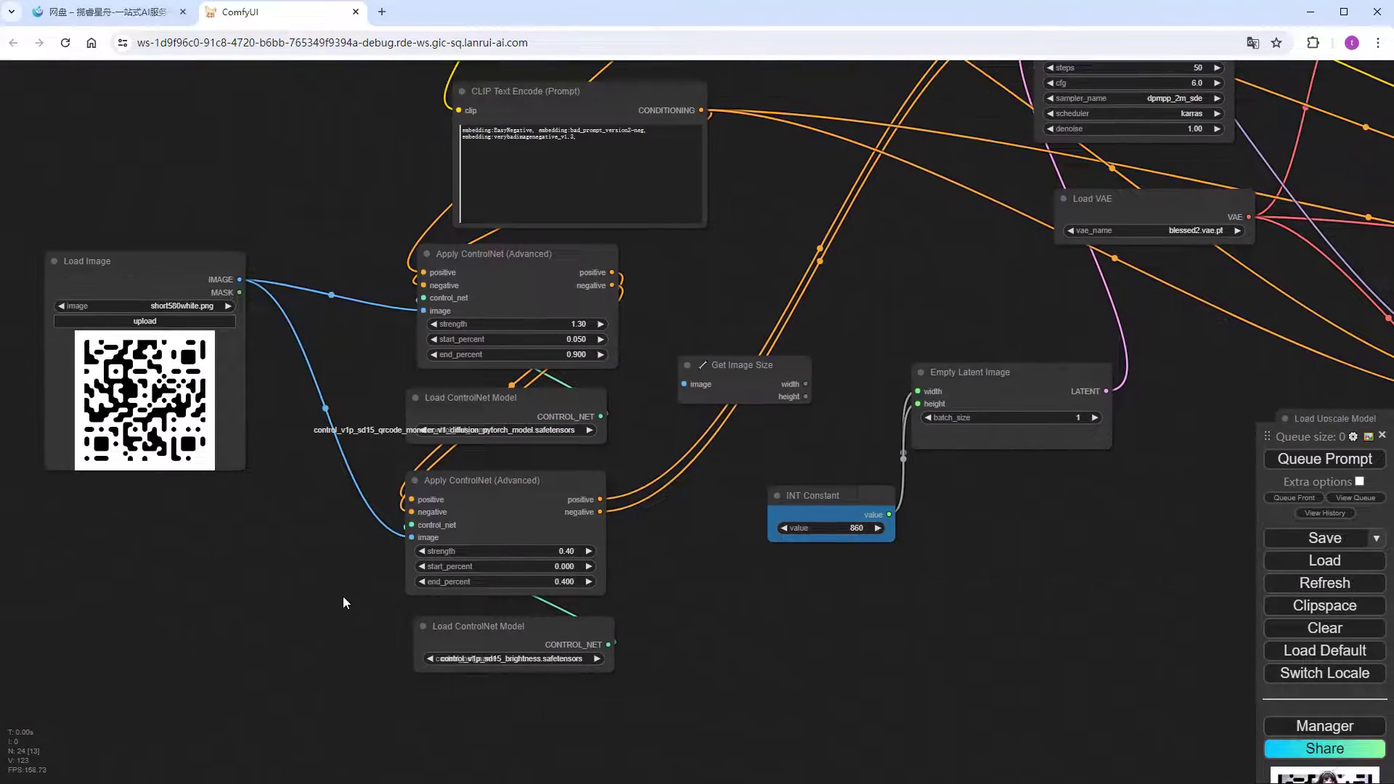
pyautogui.scroll(6, 525, 436)
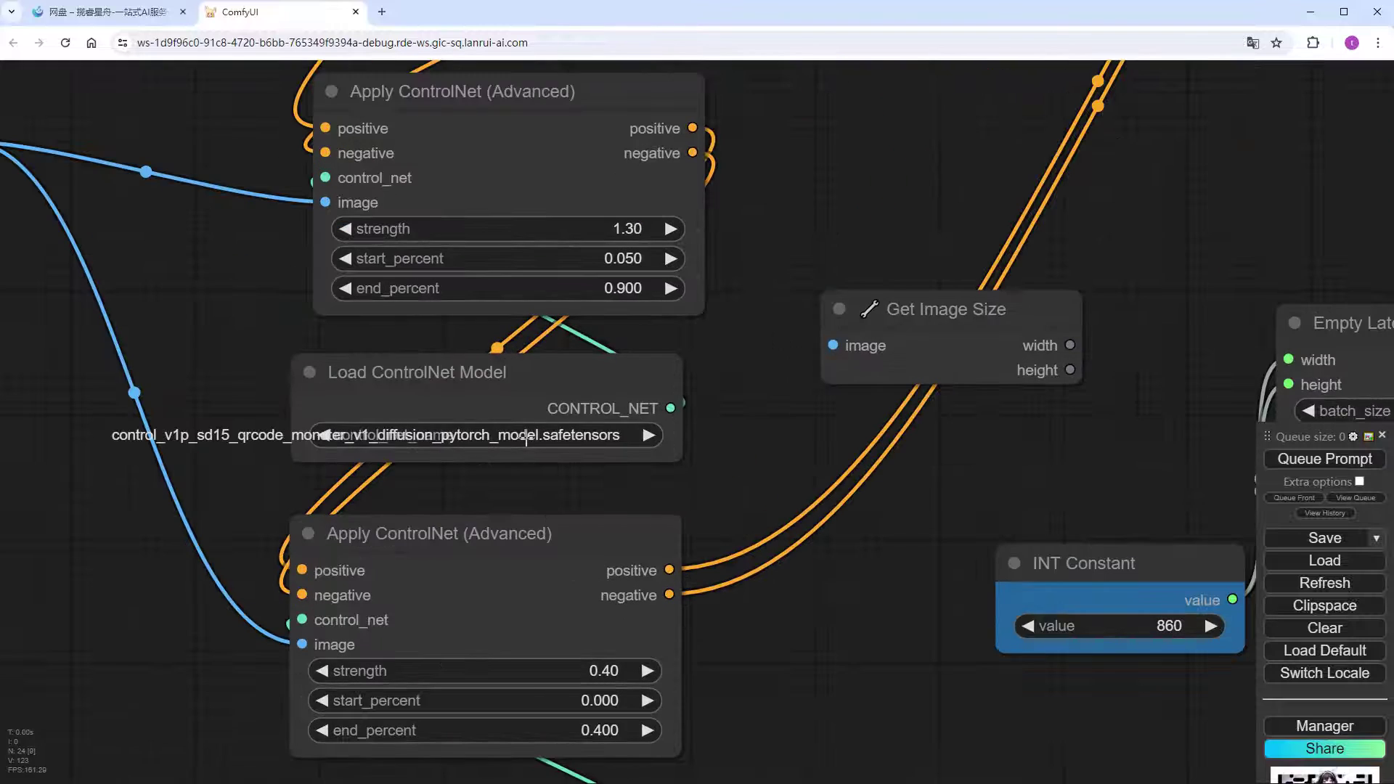
pyautogui.click(526, 438)
pyautogui.write('qr')
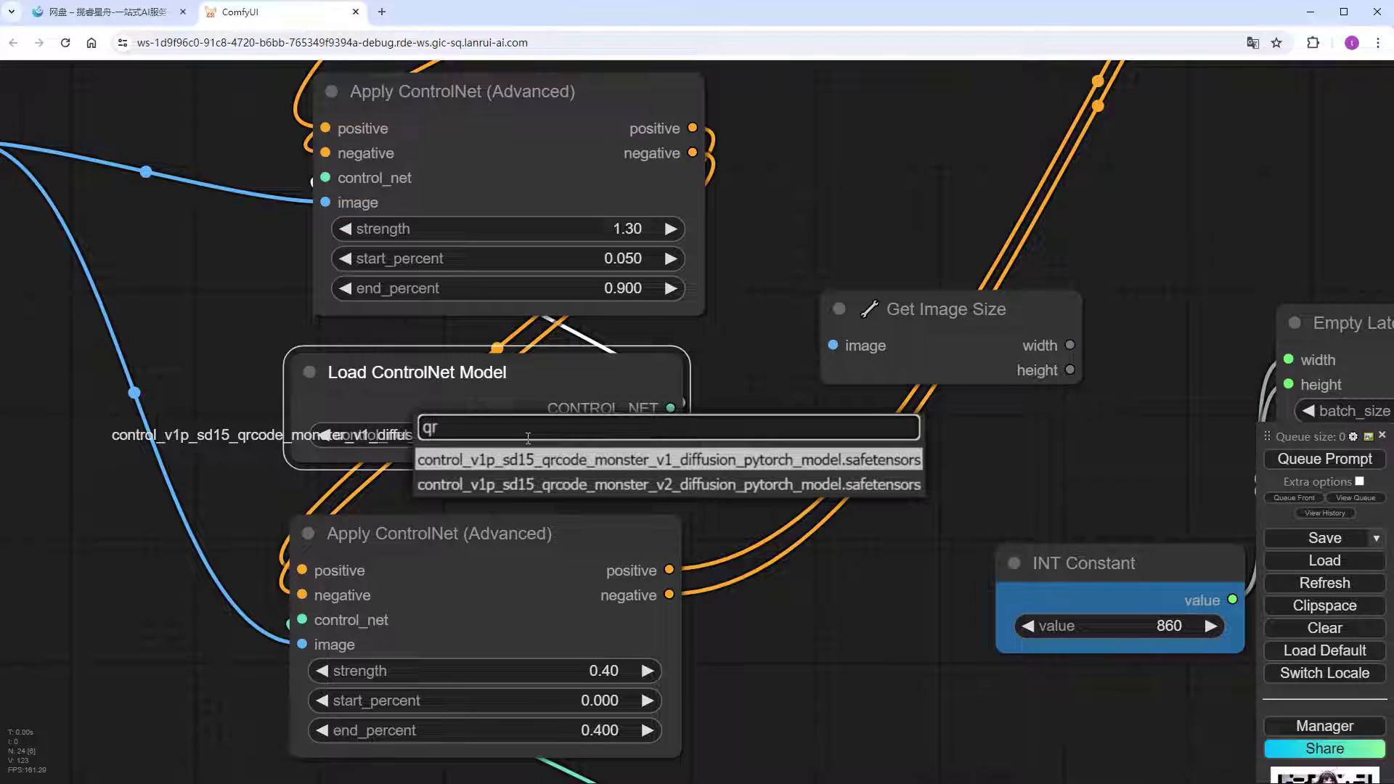
pyautogui.click(768, 485)
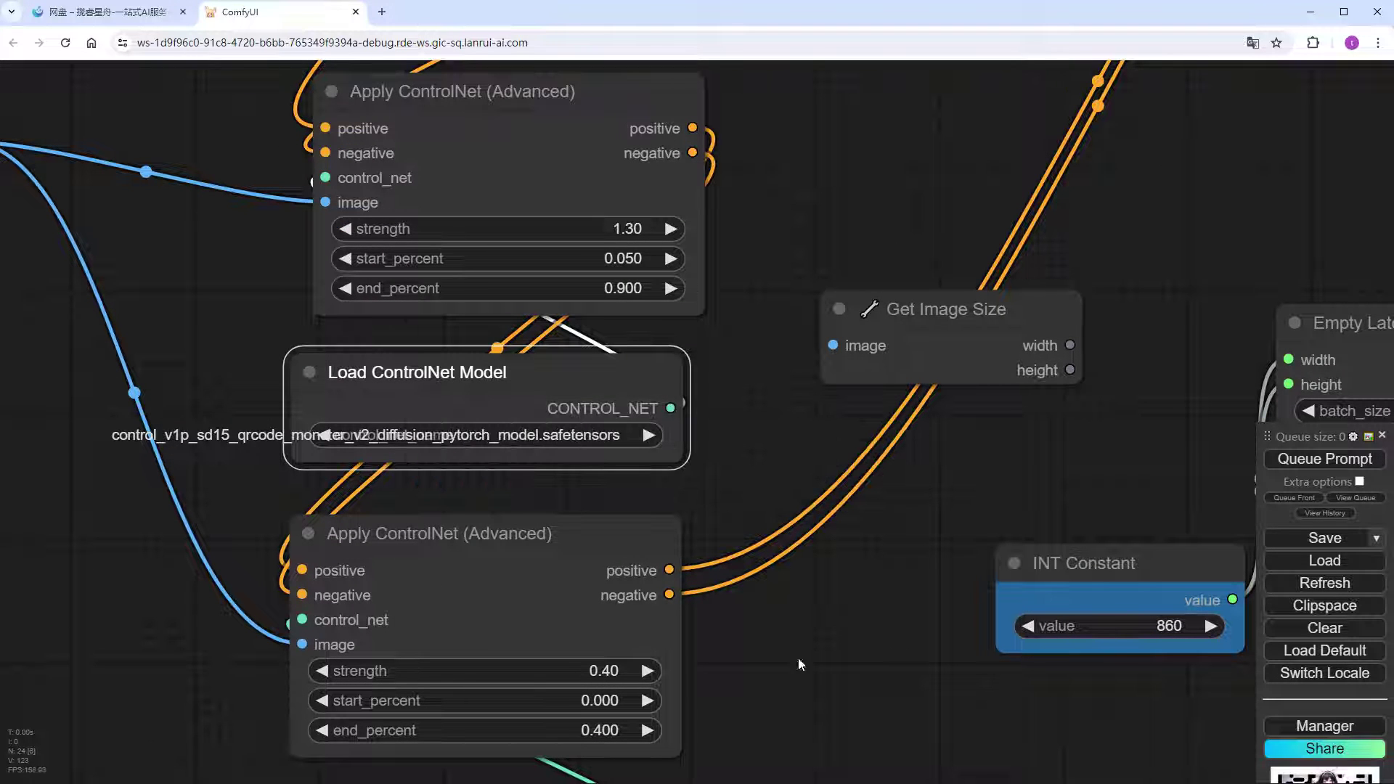
# - Bypass the brightness Load/Apply ControlNet pair with Ctrl+B and queue another run
pyautogui.moveTo(798, 664); pyautogui.dragTo(823, 456)
pyautogui.moveTo(771, 742); pyautogui.dragTo(534, 376)
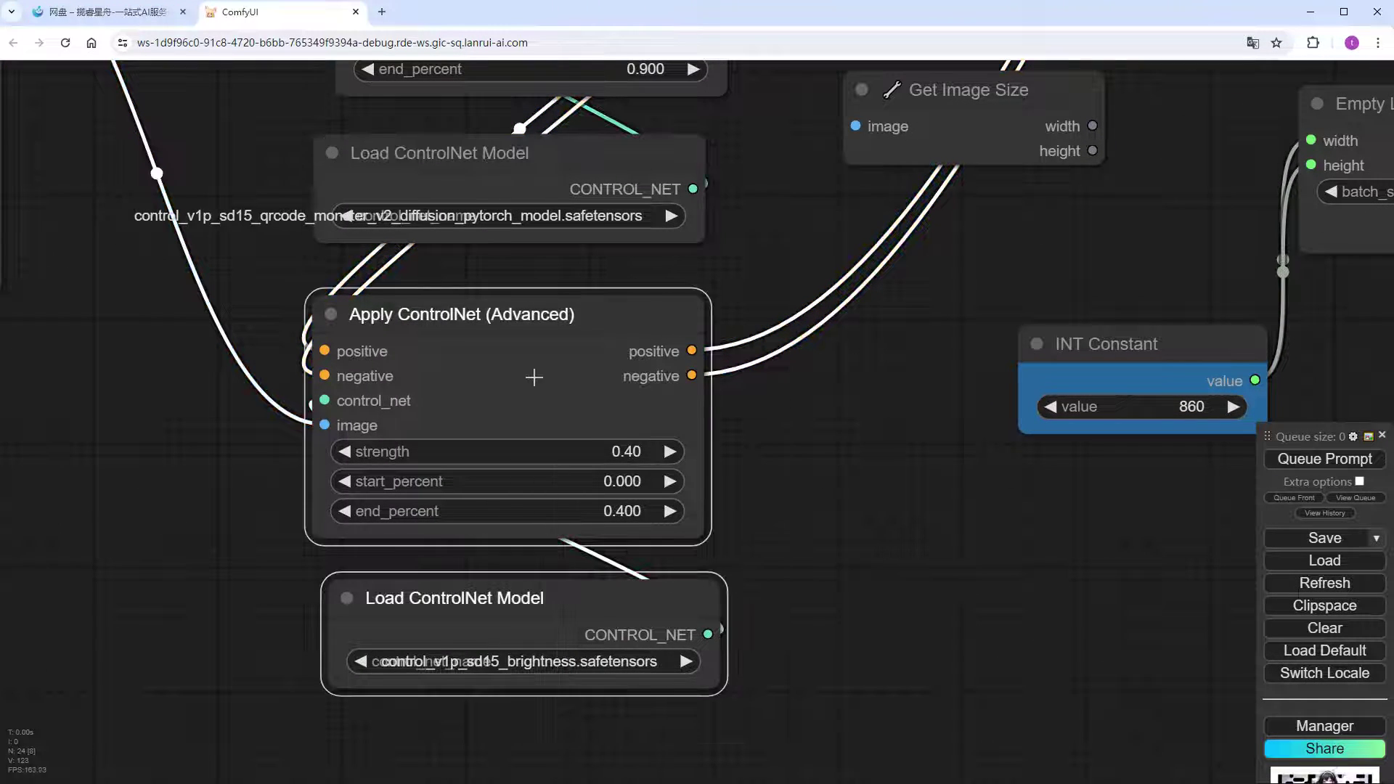
pyautogui.hotkey('ctrl', 'b')
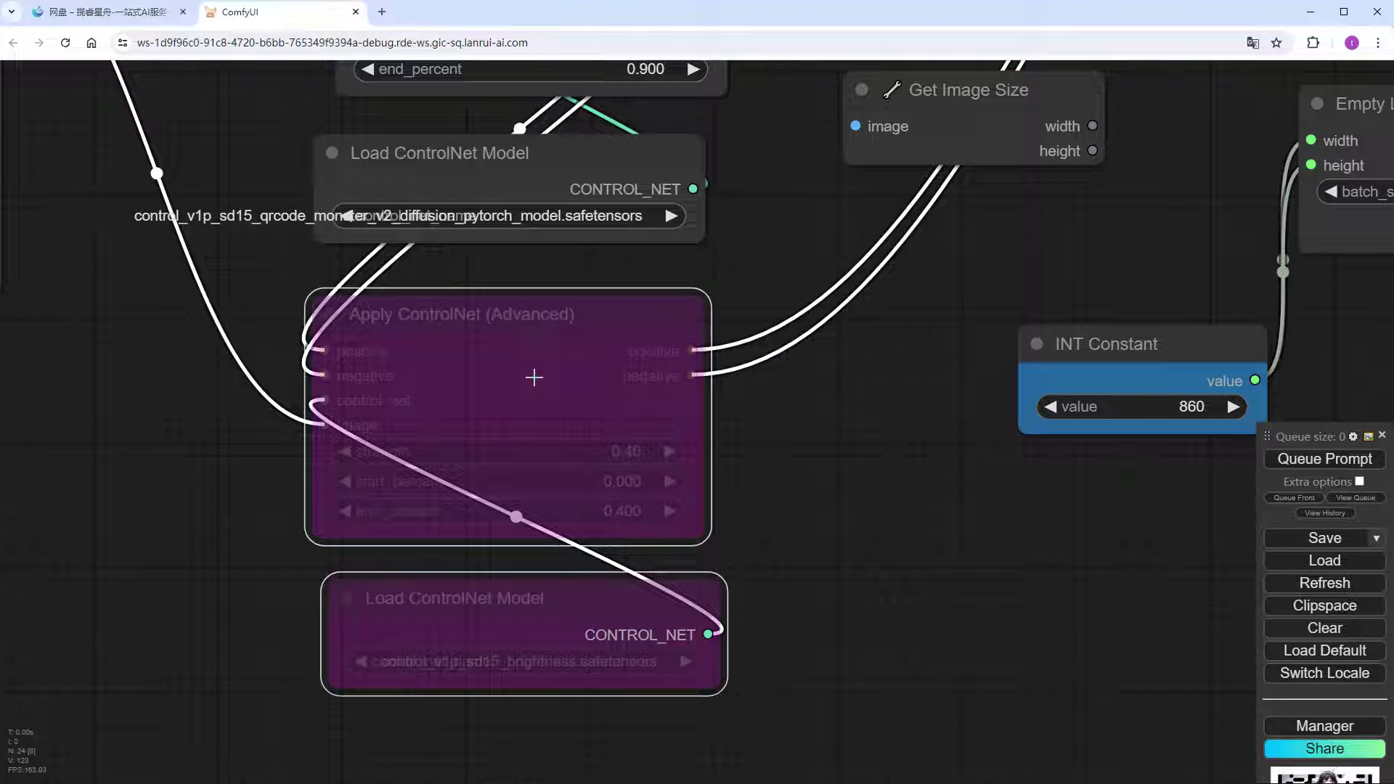
pyautogui.click(1349, 458)
pyautogui.scroll(-5, 1108, 536)
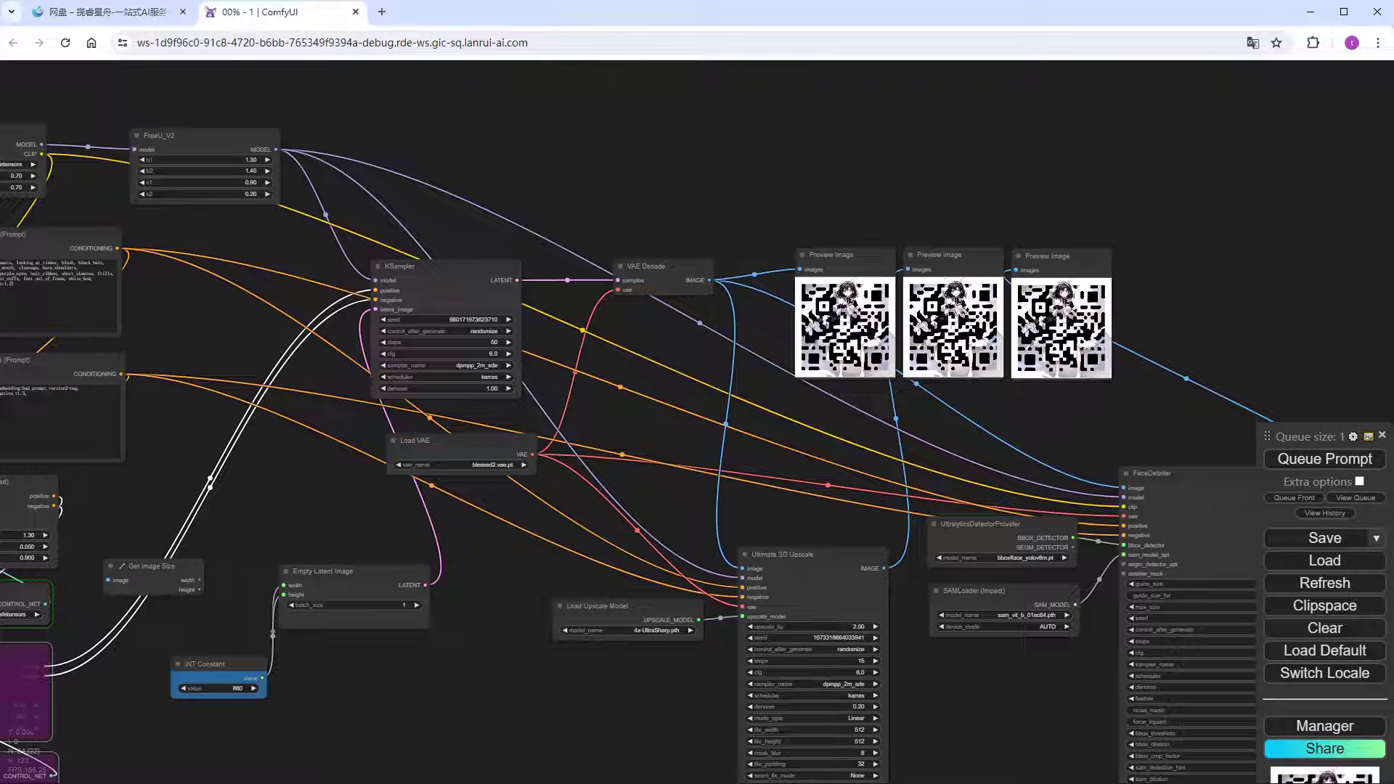
# - Inspect the three new anime-girl QR previews, then pan back to the sampler and prompt nodes
pyautogui.scroll(10, 986, 385)
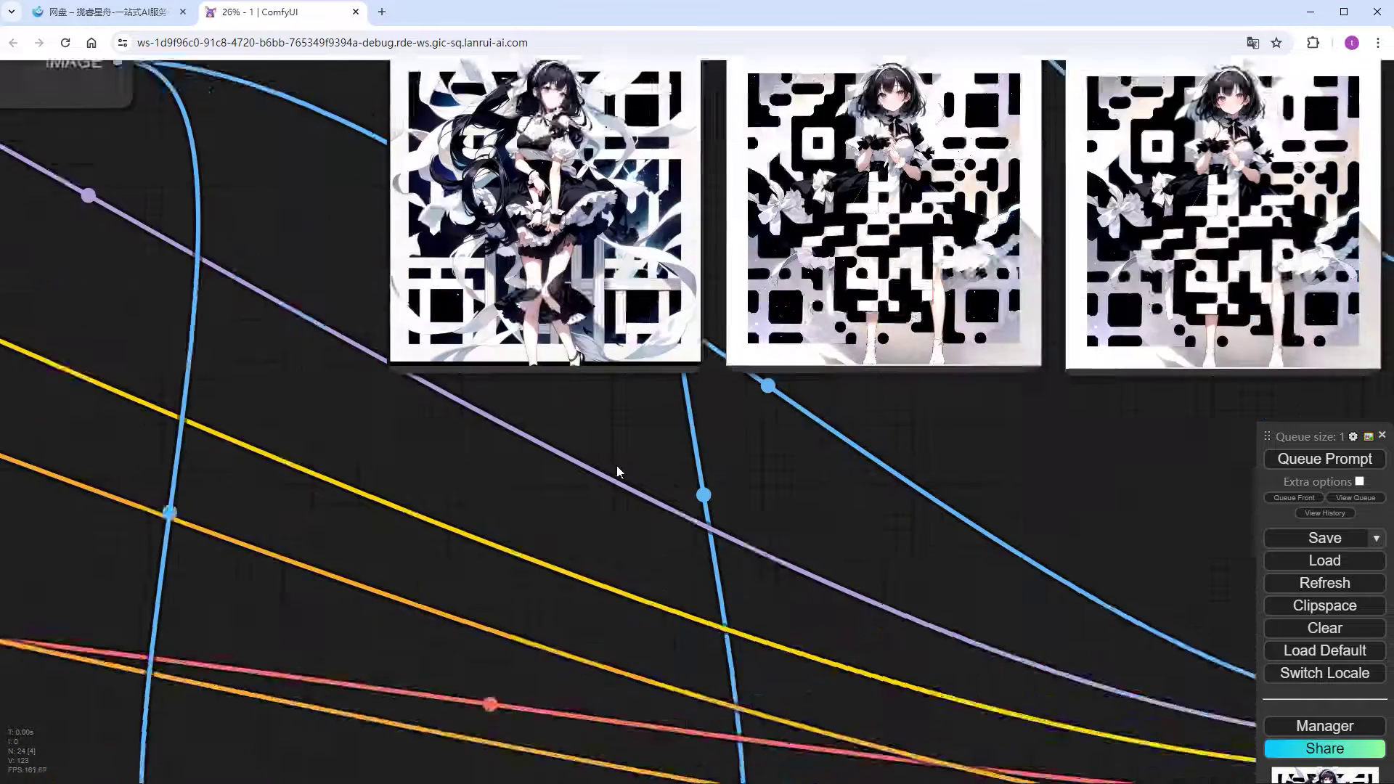
pyautogui.moveTo(617, 470); pyautogui.dragTo(623, 642)
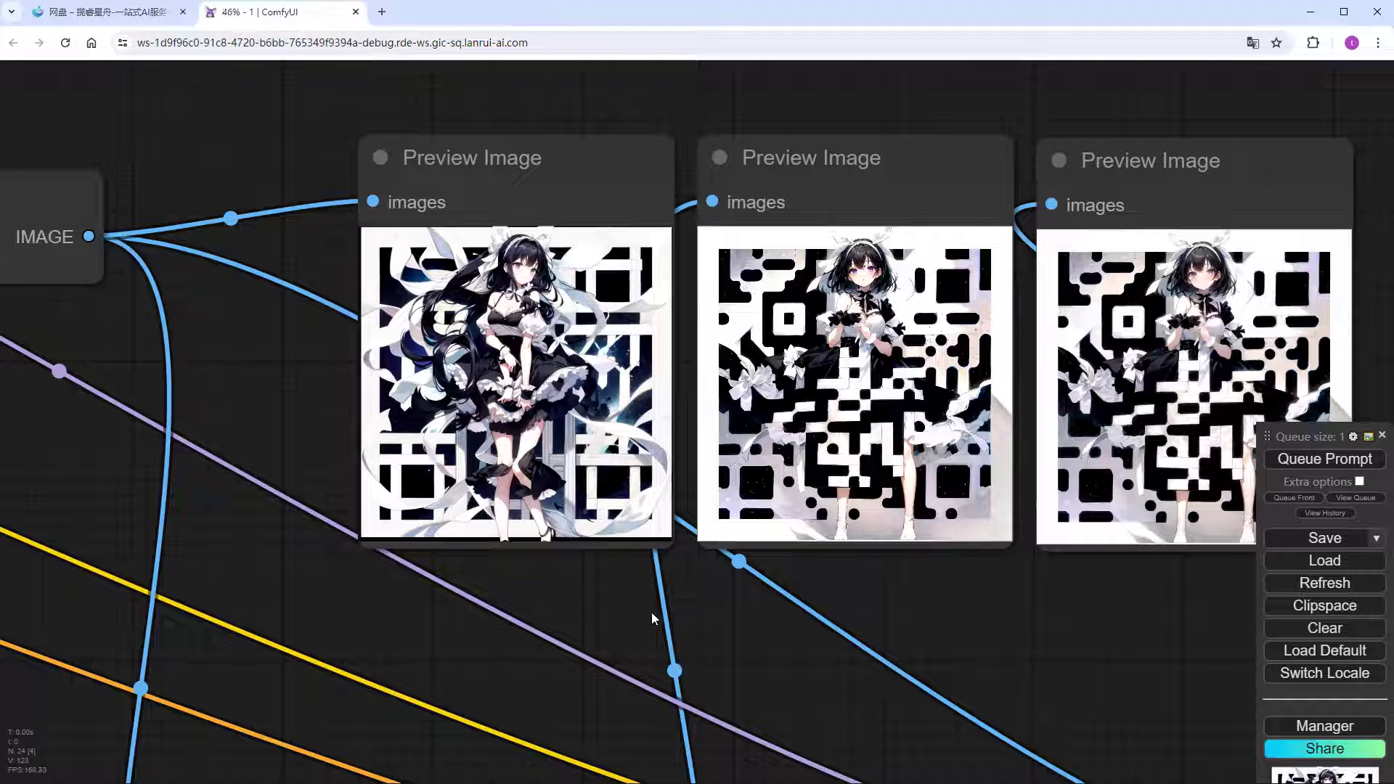
pyautogui.scroll(3, 651, 603)
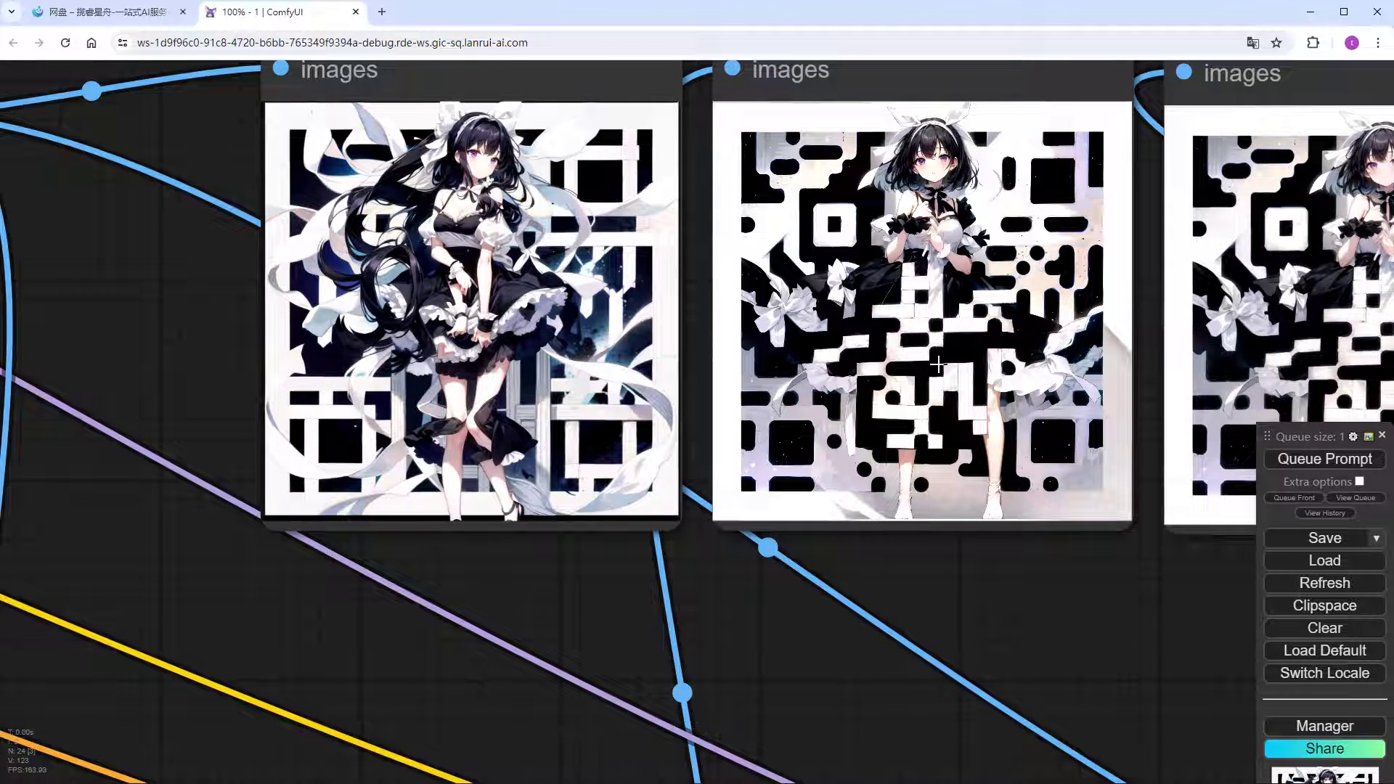
pyautogui.moveTo(850, 599); pyautogui.dragTo(643, 676)
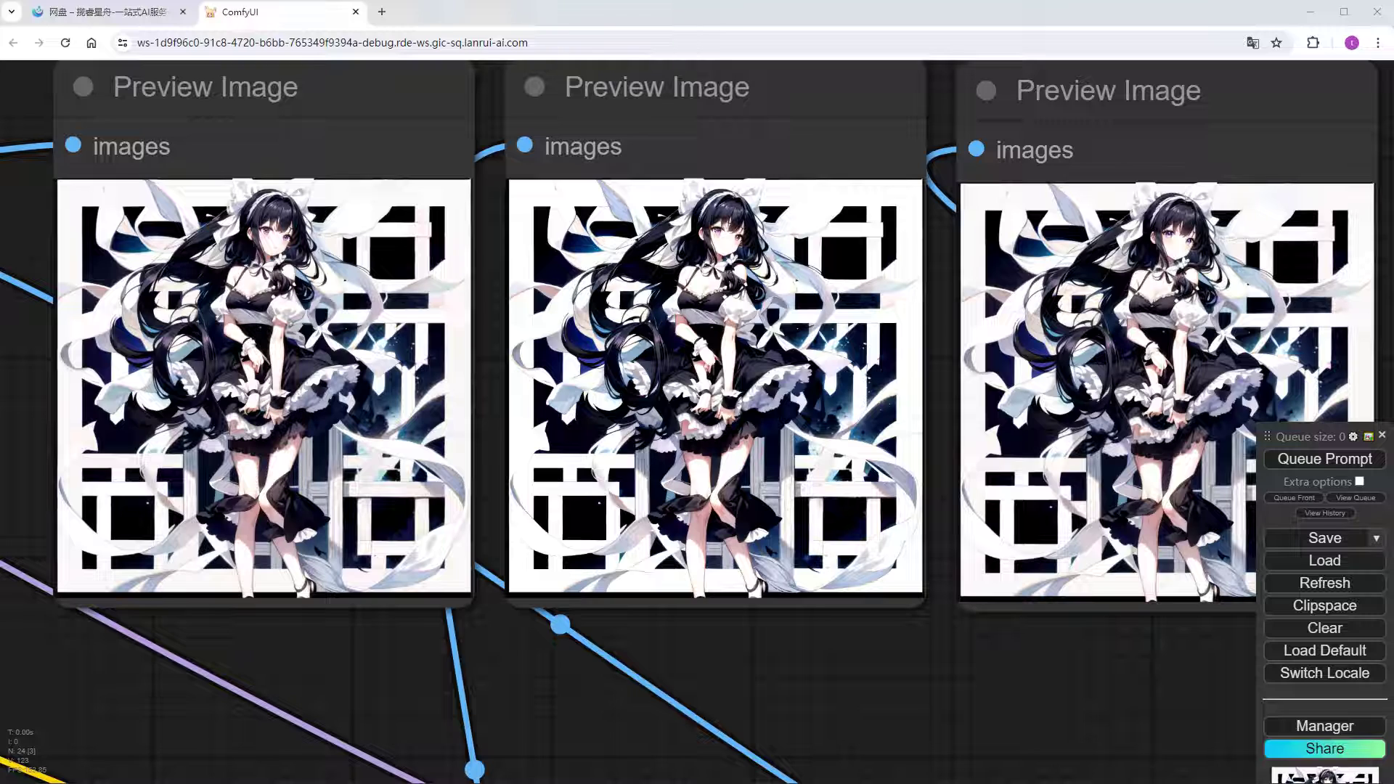
pyautogui.scroll(-5, 691, 575)
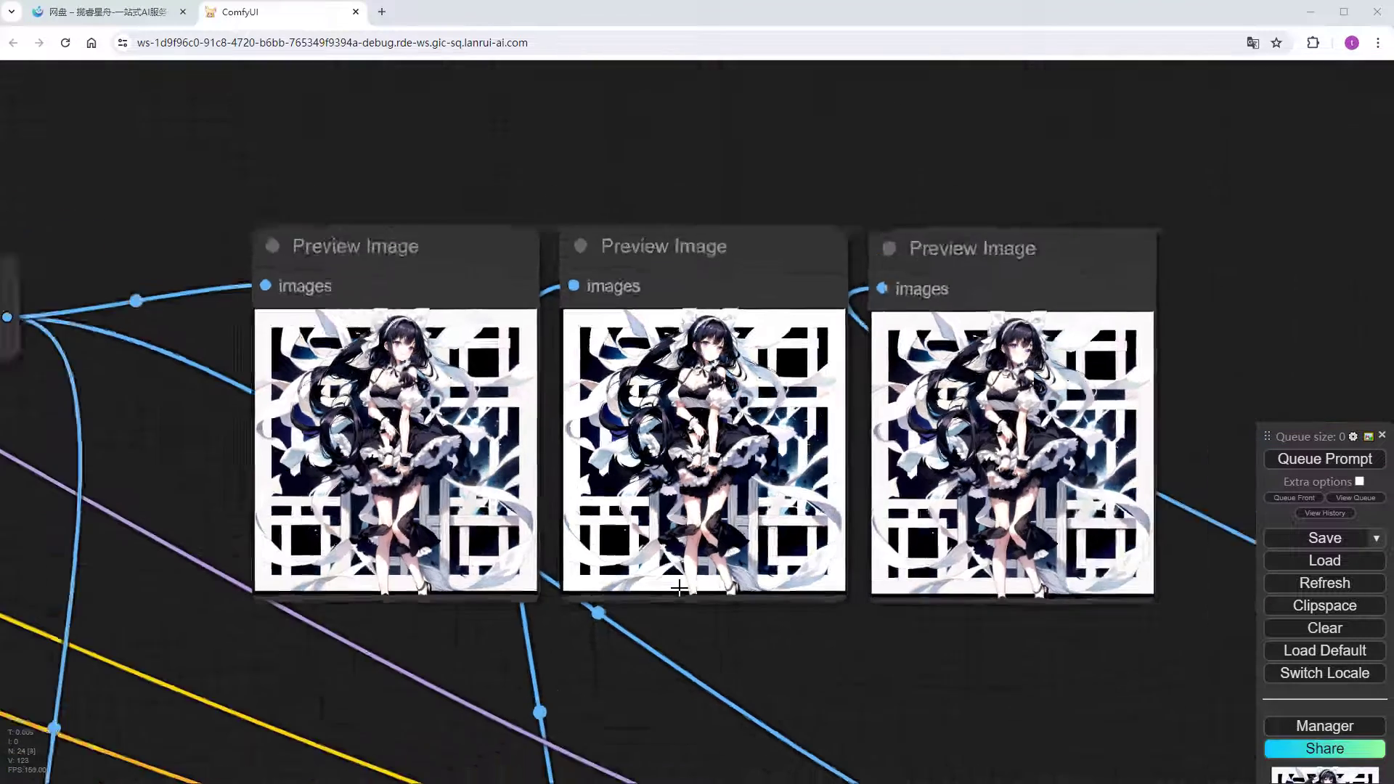
pyautogui.moveTo(342, 640); pyautogui.dragTo(529, 578)
# - Switch Load Checkpoint to the reIMAGINATION_daydream model
pyautogui.scroll(6, 1170, 462)
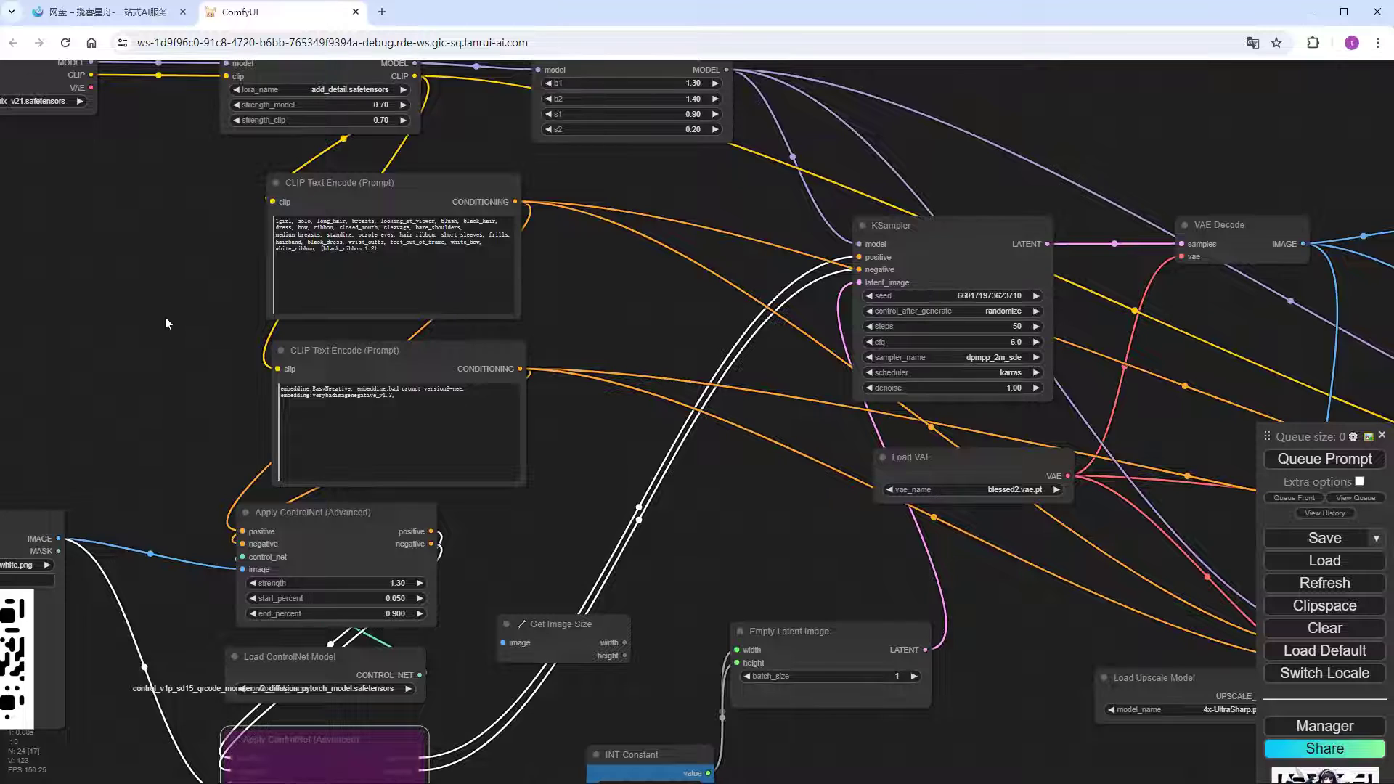
pyautogui.moveTo(34, 138); pyautogui.dragTo(404, 372)
pyautogui.scroll(3, 384, 327)
pyautogui.click(352, 350)
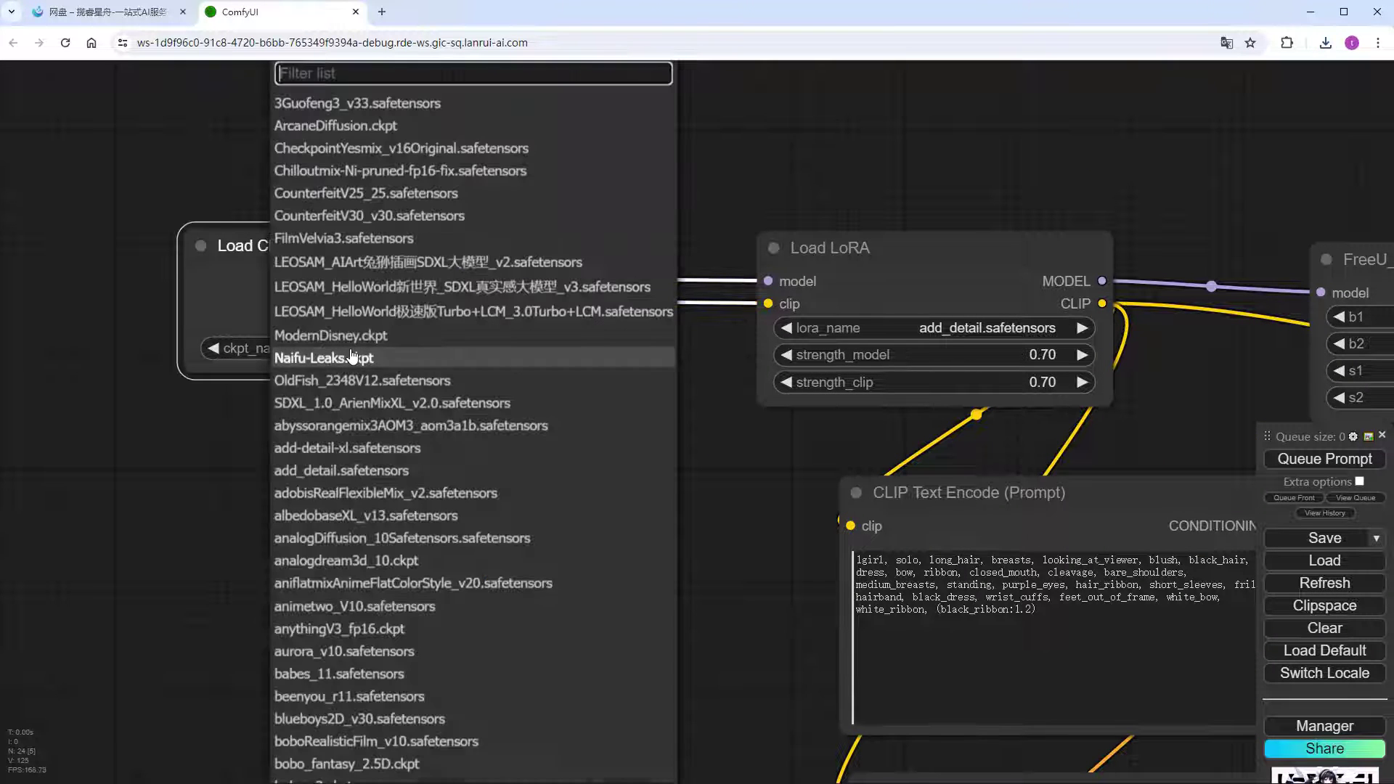
pyautogui.write('re')
pyautogui.click(367, 448)
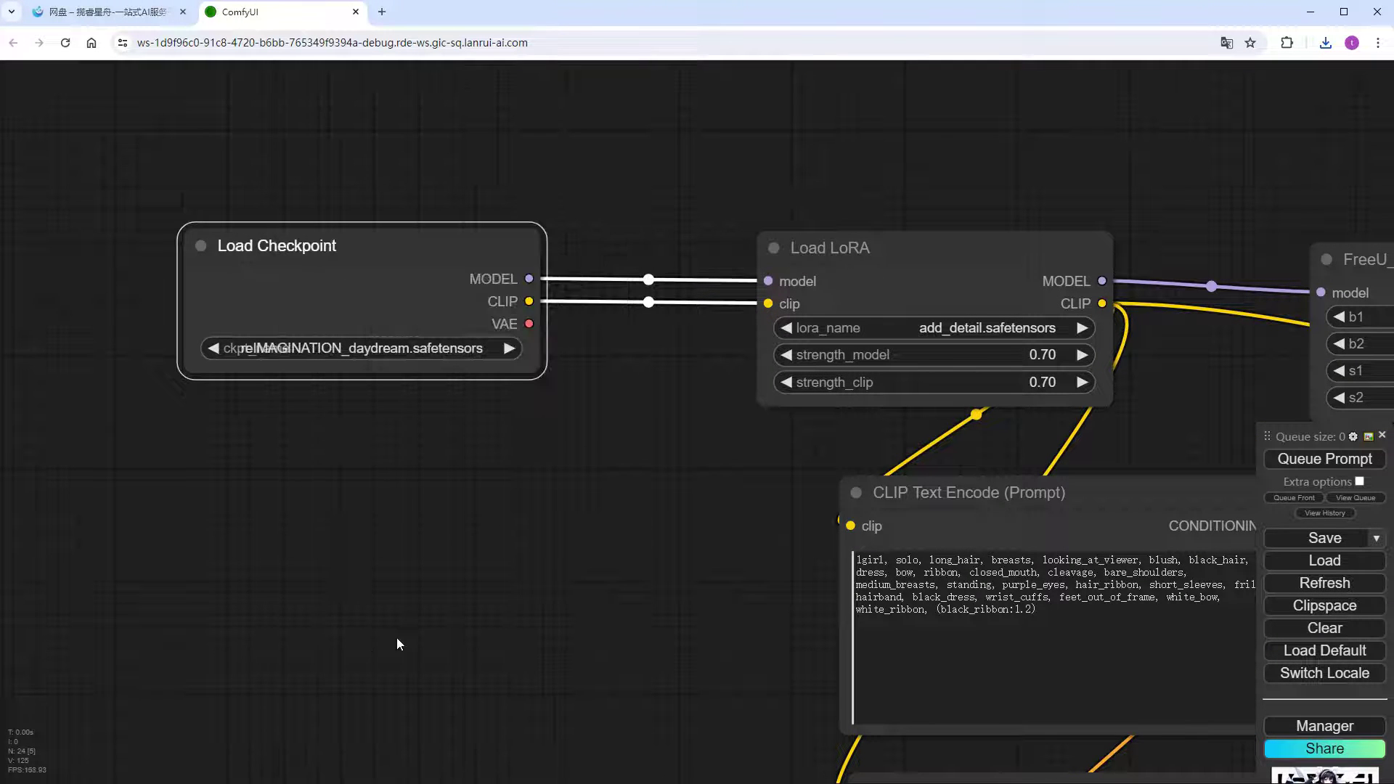
# - Replace the positive prompt with the pasted moonlit flower scene description
pyautogui.moveTo(593, 643); pyautogui.dragTo(244, 549)
pyautogui.click(723, 536)
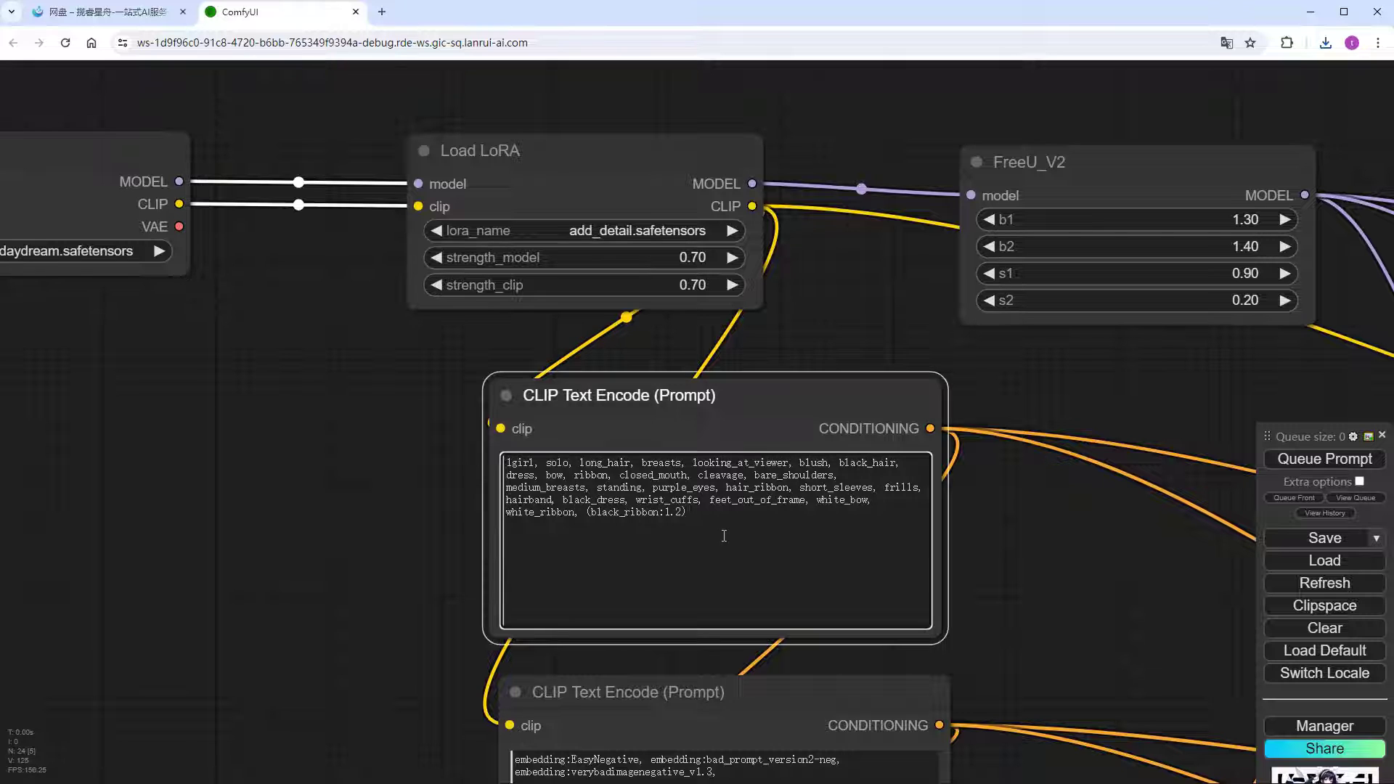
pyautogui.hotkey('ctrl', 'a')
pyautogui.write('In this enchanting scene, a plethora of vibrant flowers,  adorn the lush forest floor . These flowers, each unique in their own right, create a kaleidoscope of color that captivates the eye. The moon, a beacon of tranquility, bathes the landscape in its ethereal glow, casting delicate shadows among the foliage. Its luminous light dances upon the petals of the flowers and the leaves of the trees,Surrounding the moon, the Milky Way stretches across the night sky like a celestial tapestry, adding depth and mystery to the scene.')
# - Set Load VAE to vae-ft-mse-840000-ema-pruned.ckpt
pyautogui.moveTo(1137, 586); pyautogui.dragTo(476, 245)
pyautogui.click(1020, 599)
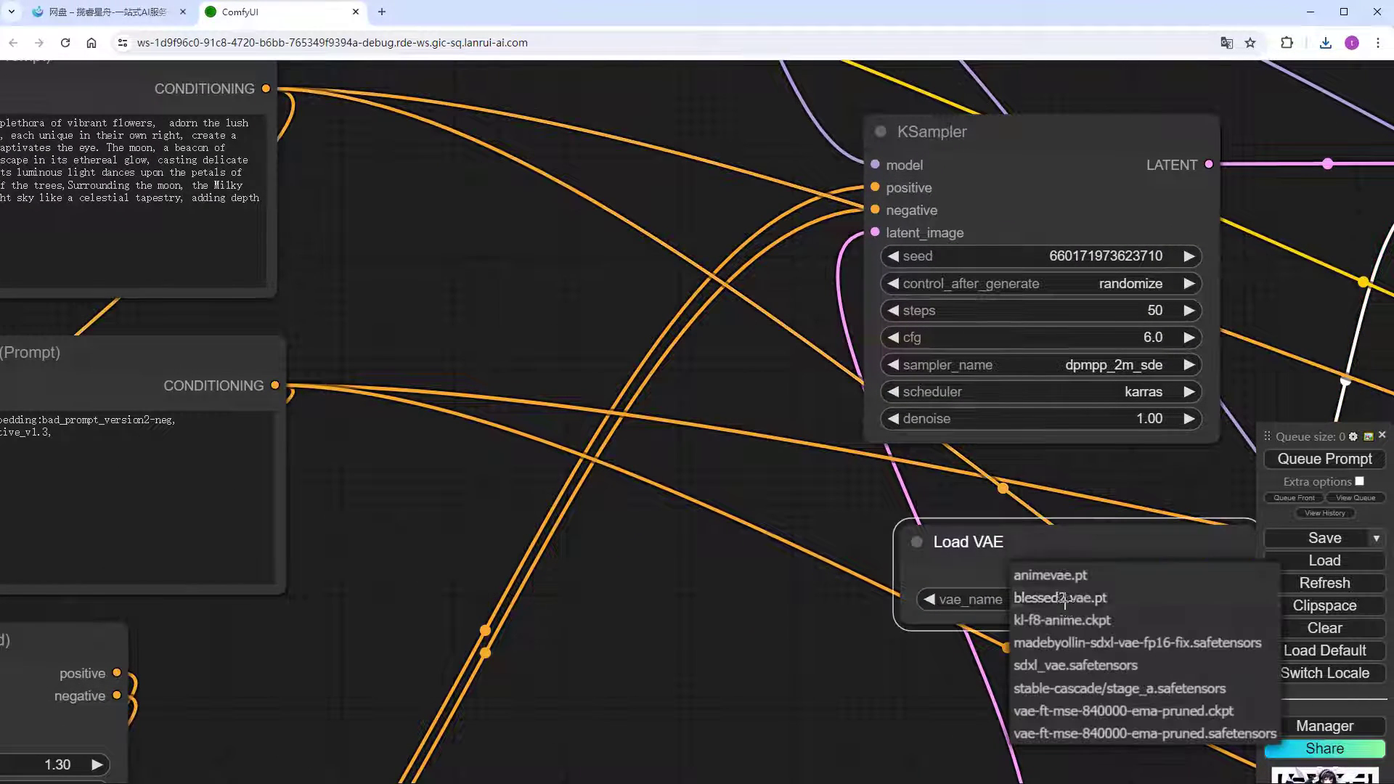
pyautogui.click(1125, 711)
# - Raise the Apply ControlNet strength to 1.50
pyautogui.scroll(-3, 690, 697)
pyautogui.moveTo(660, 722); pyautogui.dragTo(851, 269)
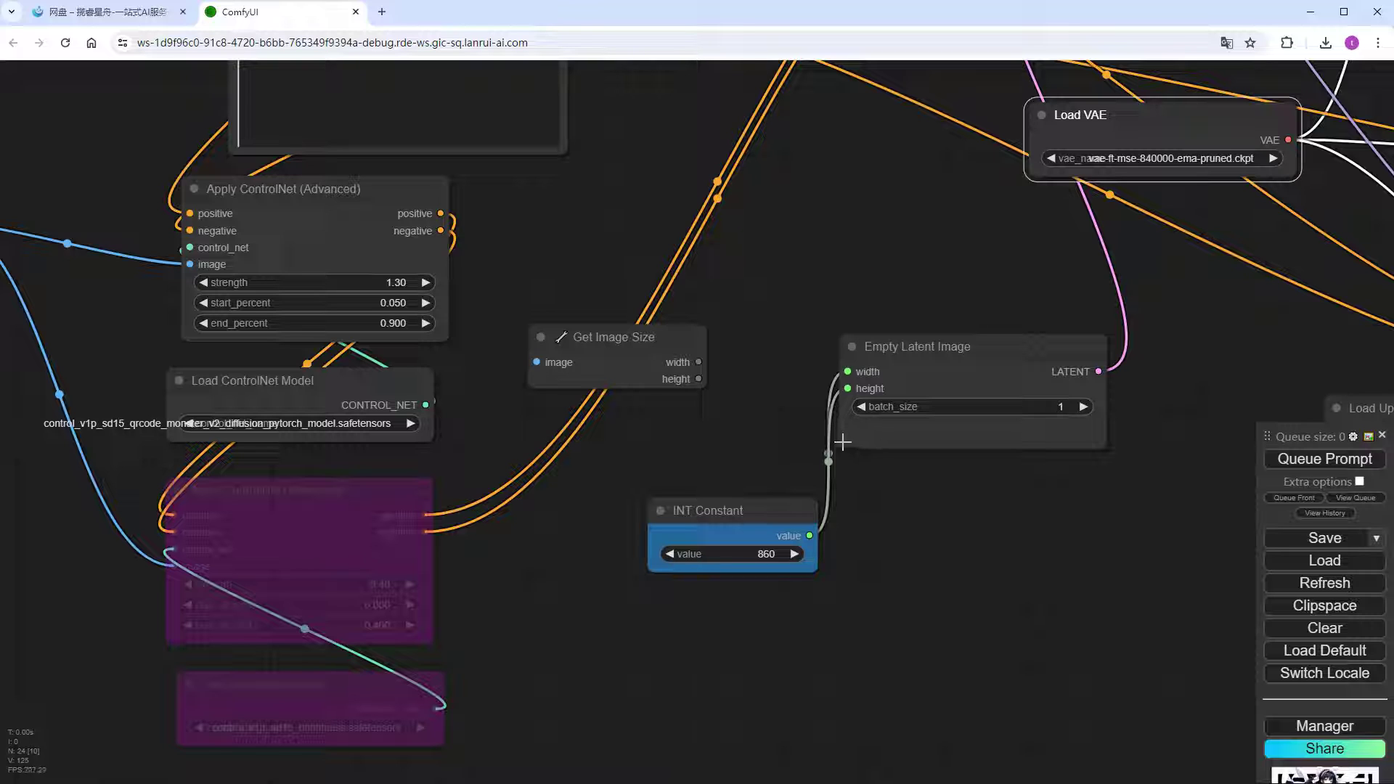
pyautogui.click(362, 283)
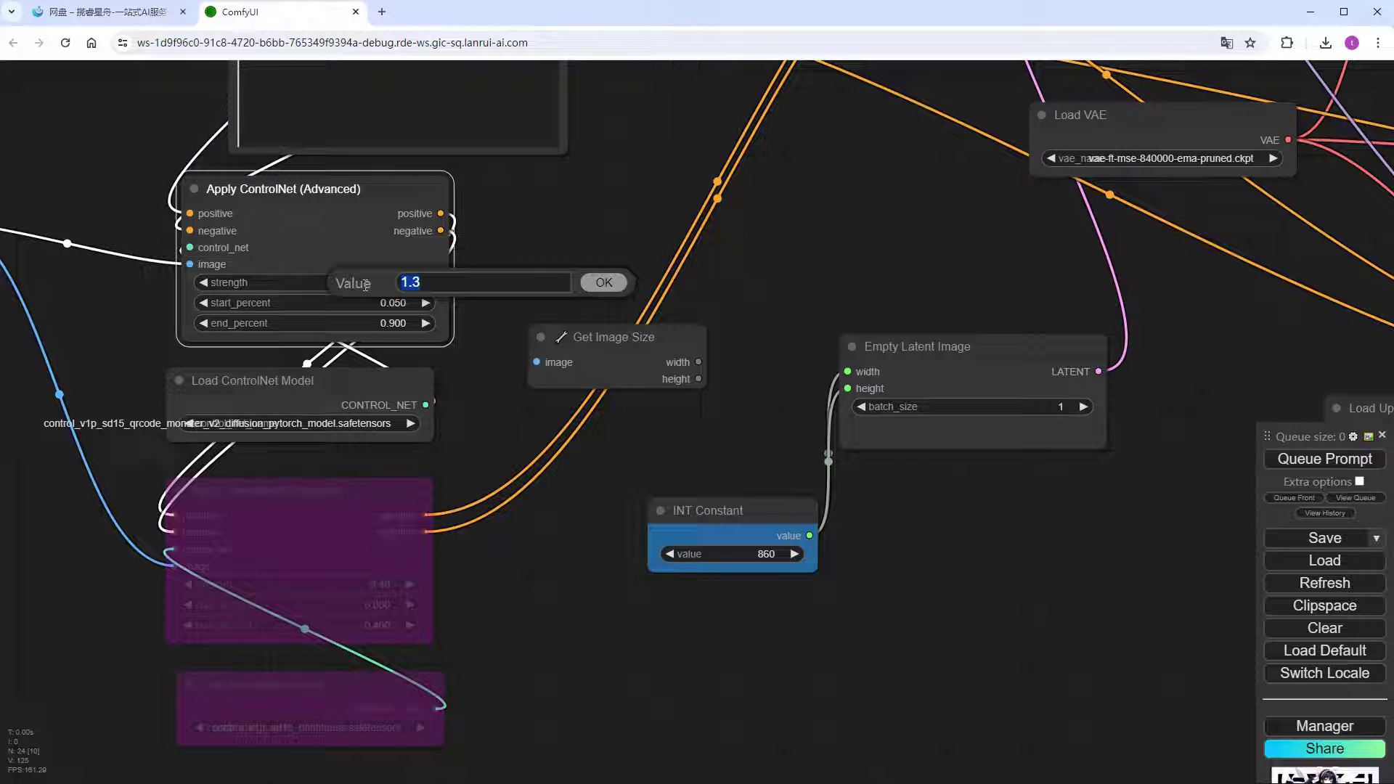
pyautogui.write('1.')
pyautogui.press('Return')
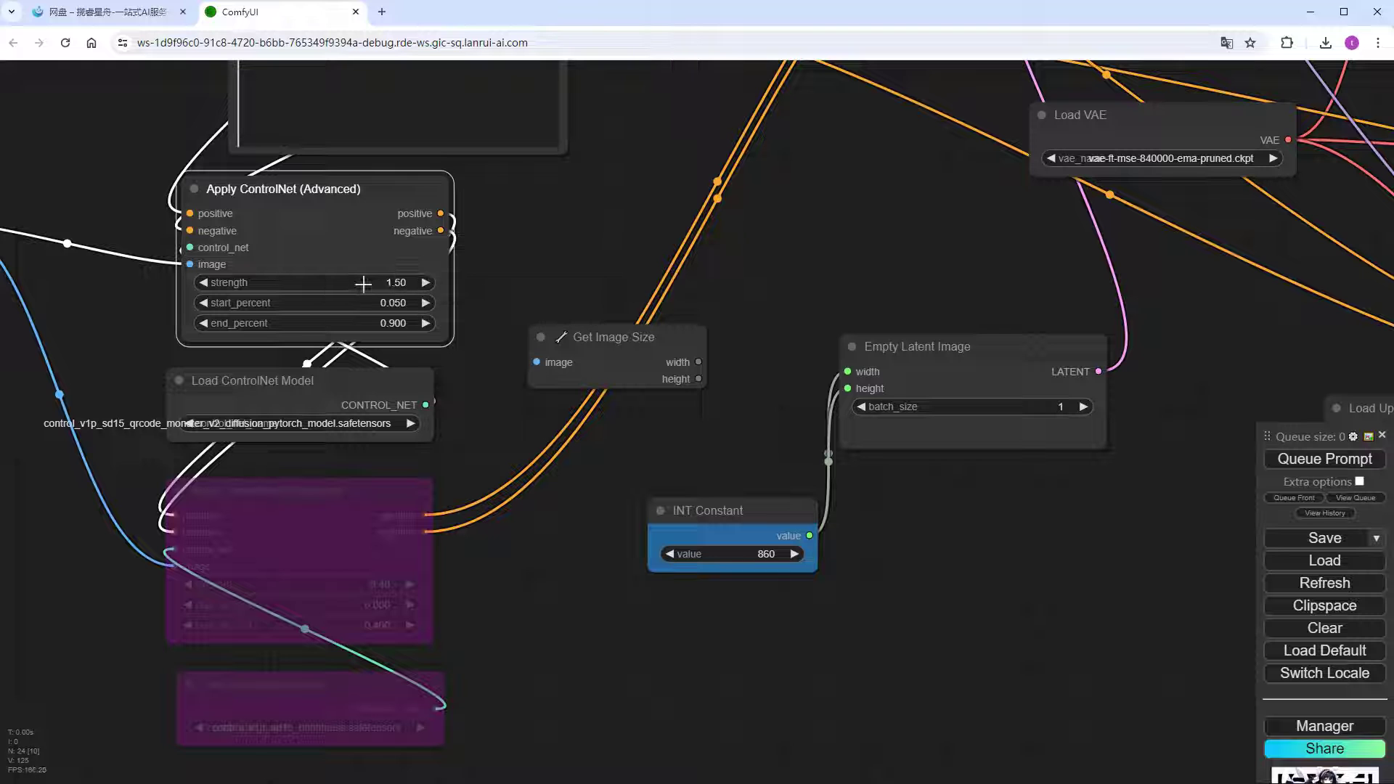
# - Queue the run and zoom onto the three previews as the moonlit flower paintings appear
pyautogui.click(1286, 459)
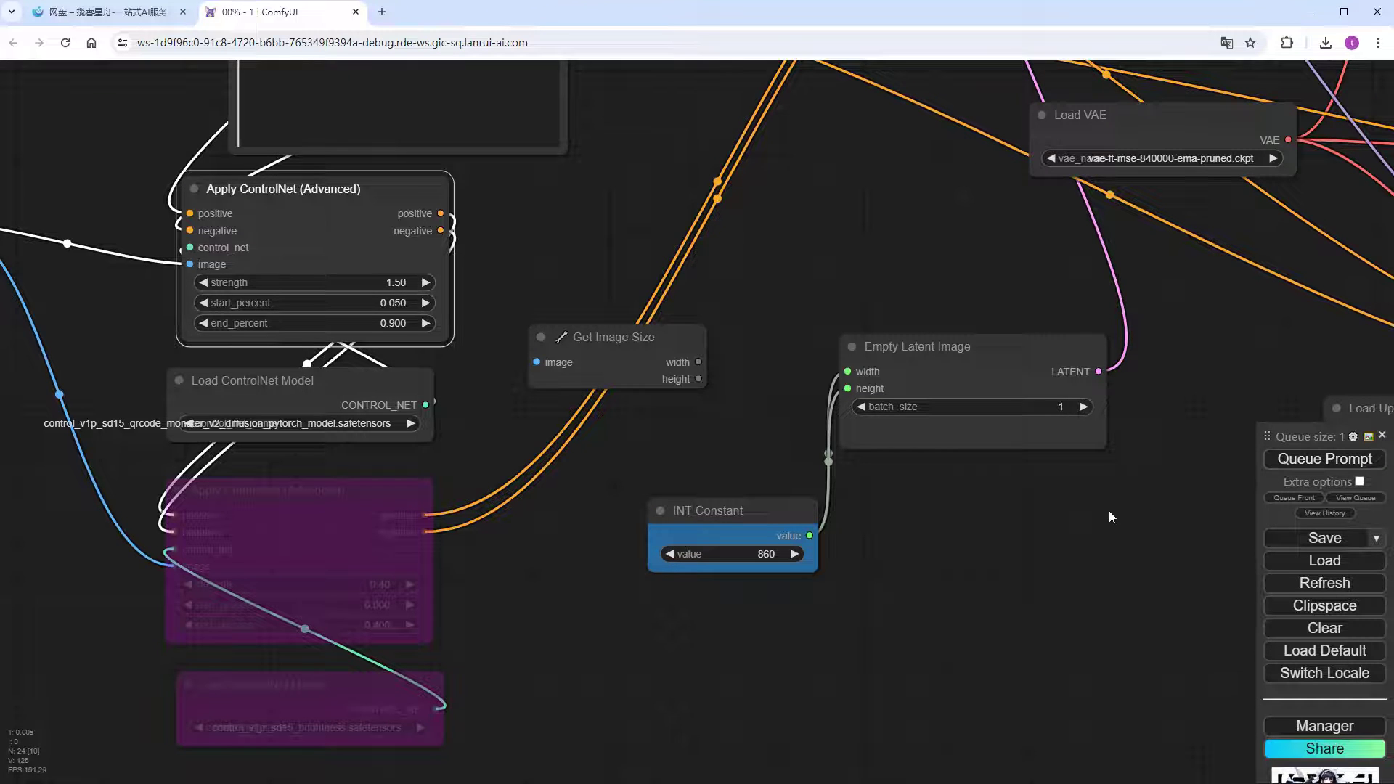
pyautogui.scroll(-5, 1108, 511)
pyautogui.moveTo(1126, 416); pyautogui.dragTo(495, 511)
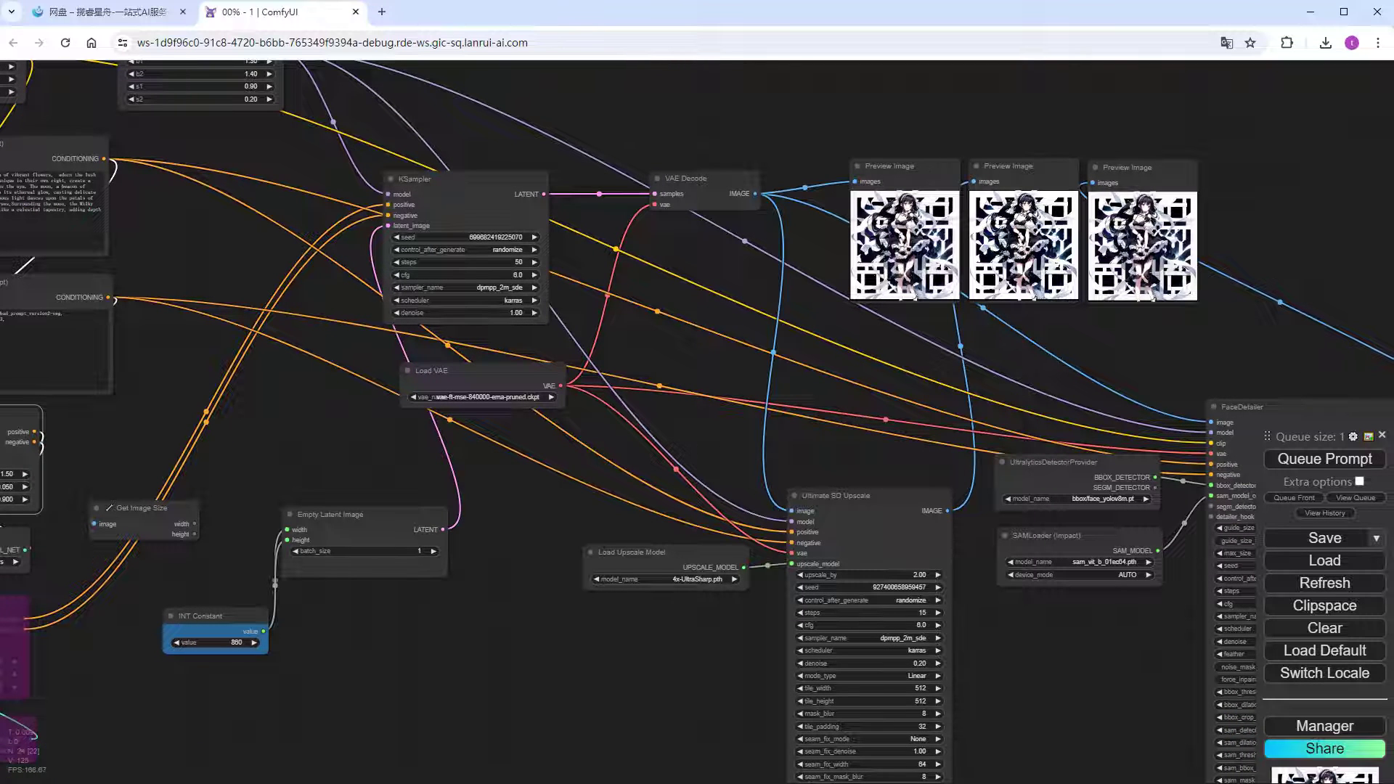
pyautogui.scroll(-4, 551, 542)
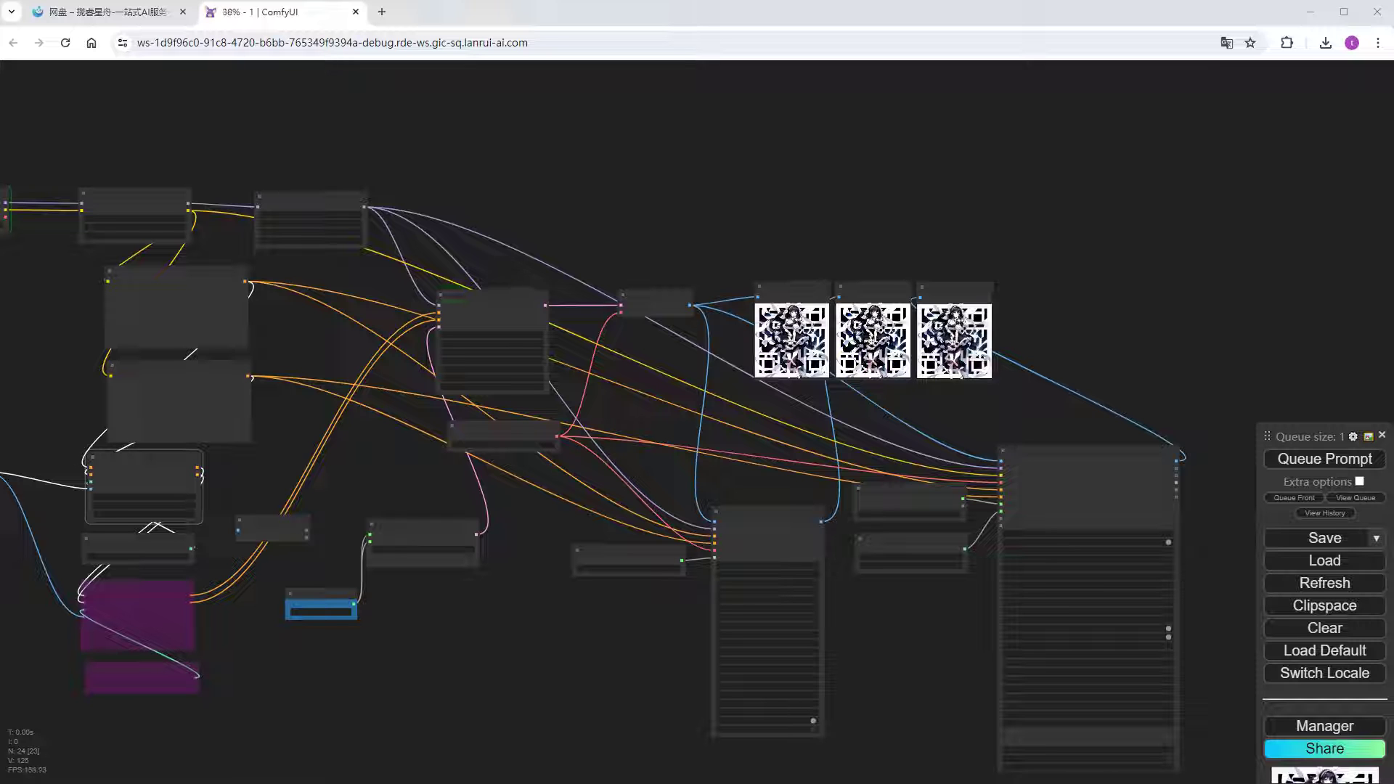
pyautogui.scroll(10, 831, 379)
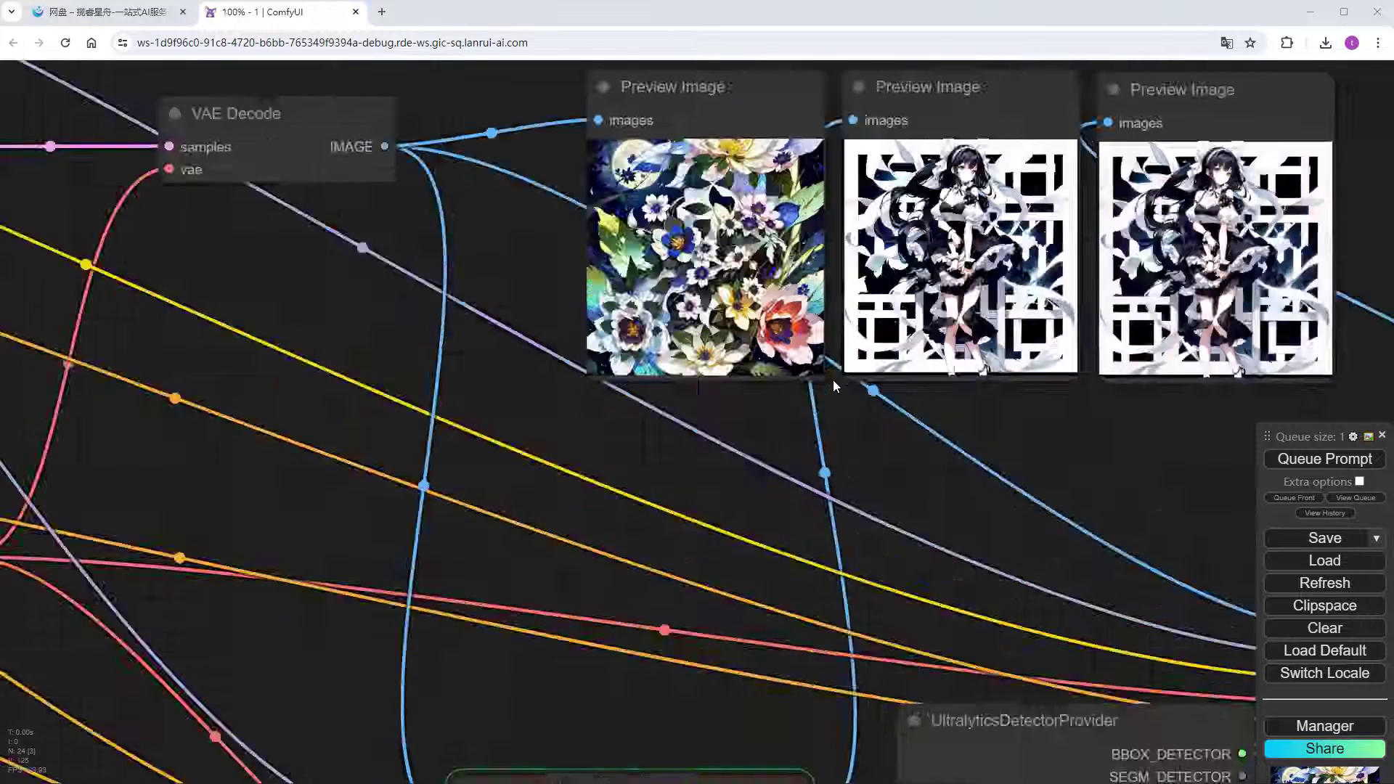
pyautogui.moveTo(833, 381); pyautogui.dragTo(520, 651)
pyautogui.scroll(5, 520, 651)
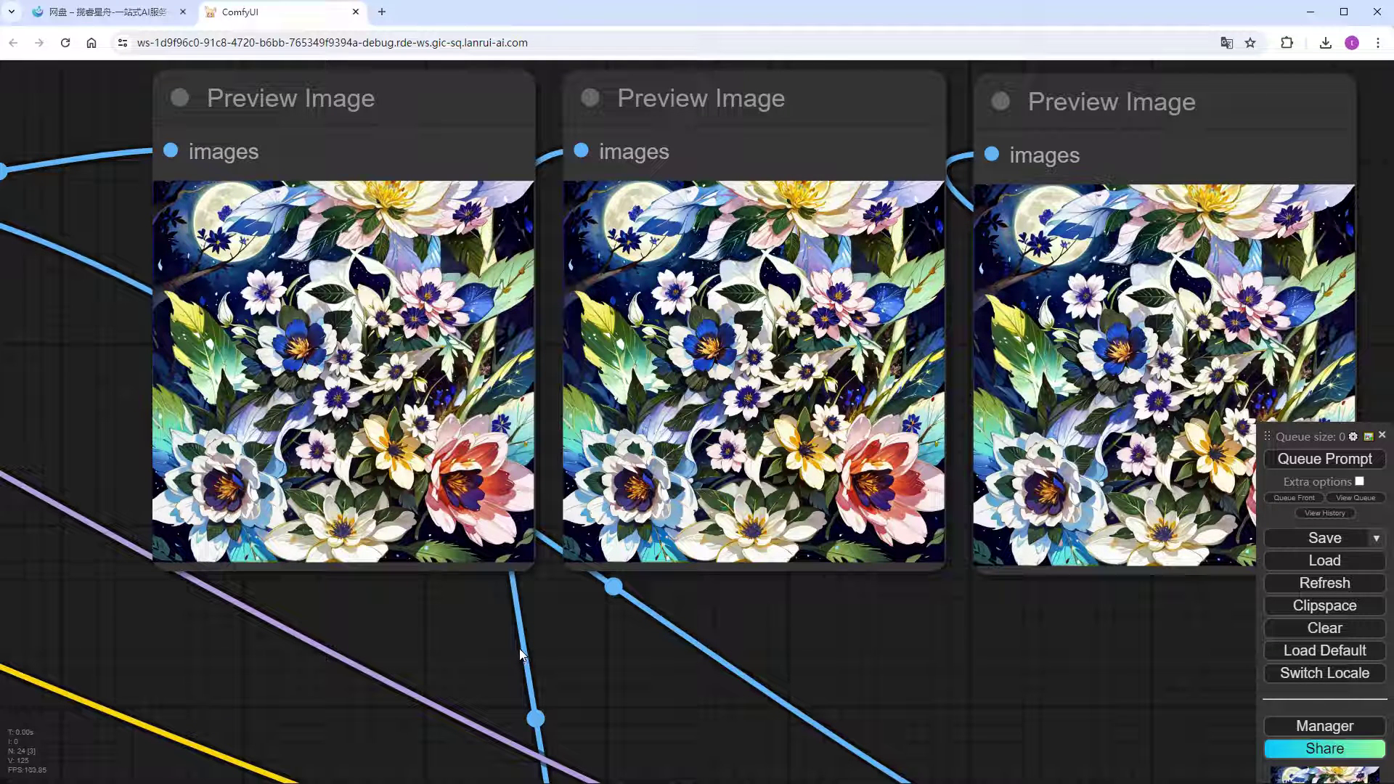
pyautogui.scroll(3, 667, 655)
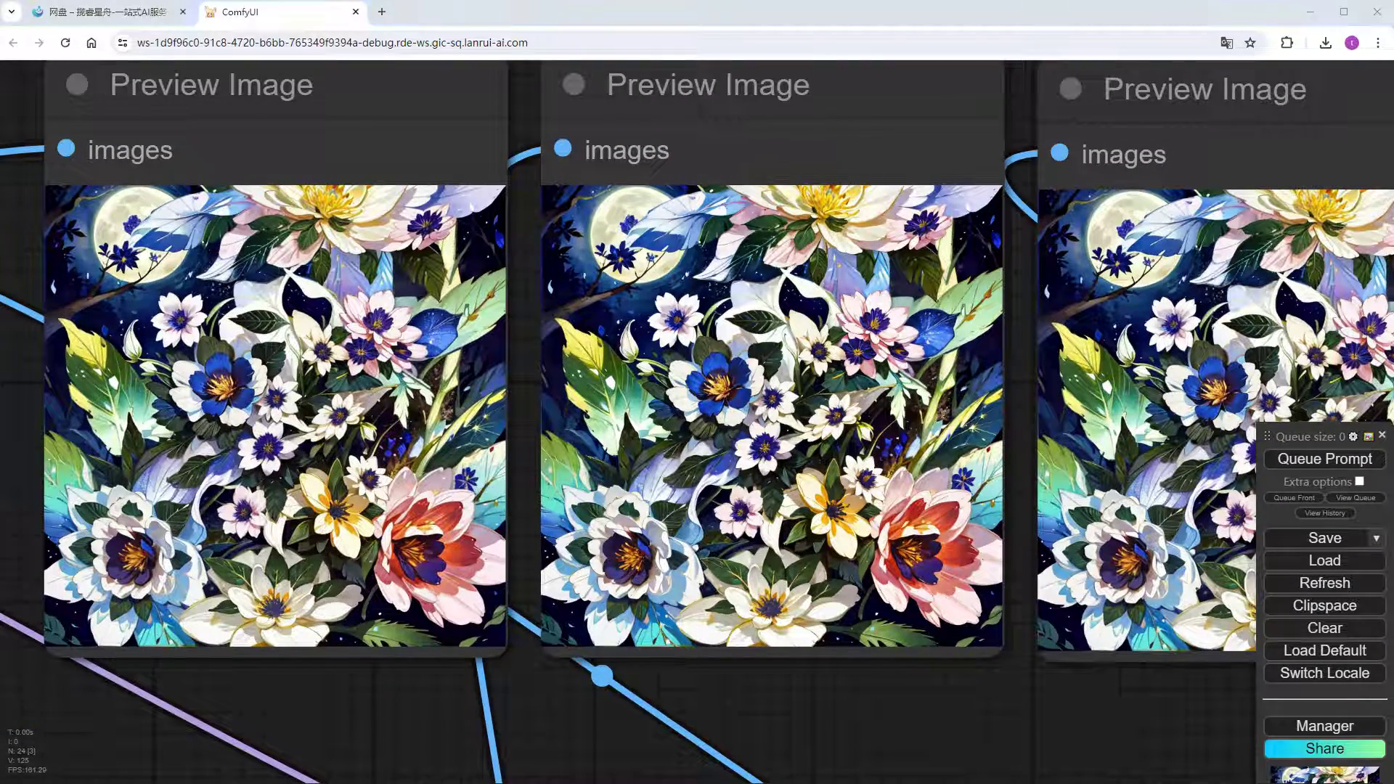
pyautogui.scroll(-10, 493, 621)
# - Choose 860white.png as the QR source image in Load Image
pyautogui.scroll(-5, 600, 568)
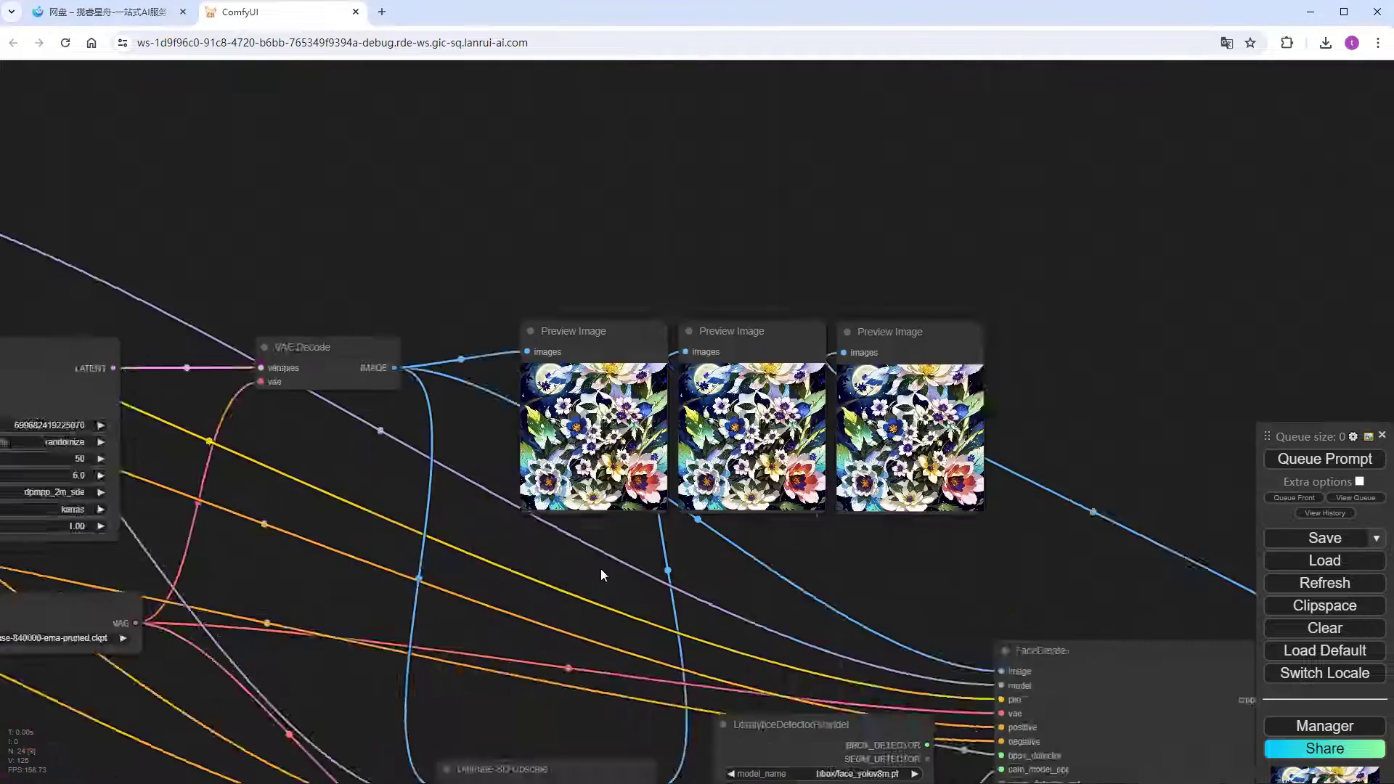
pyautogui.hscroll(-10, 485, 685)
pyautogui.scroll(3, 52, 414)
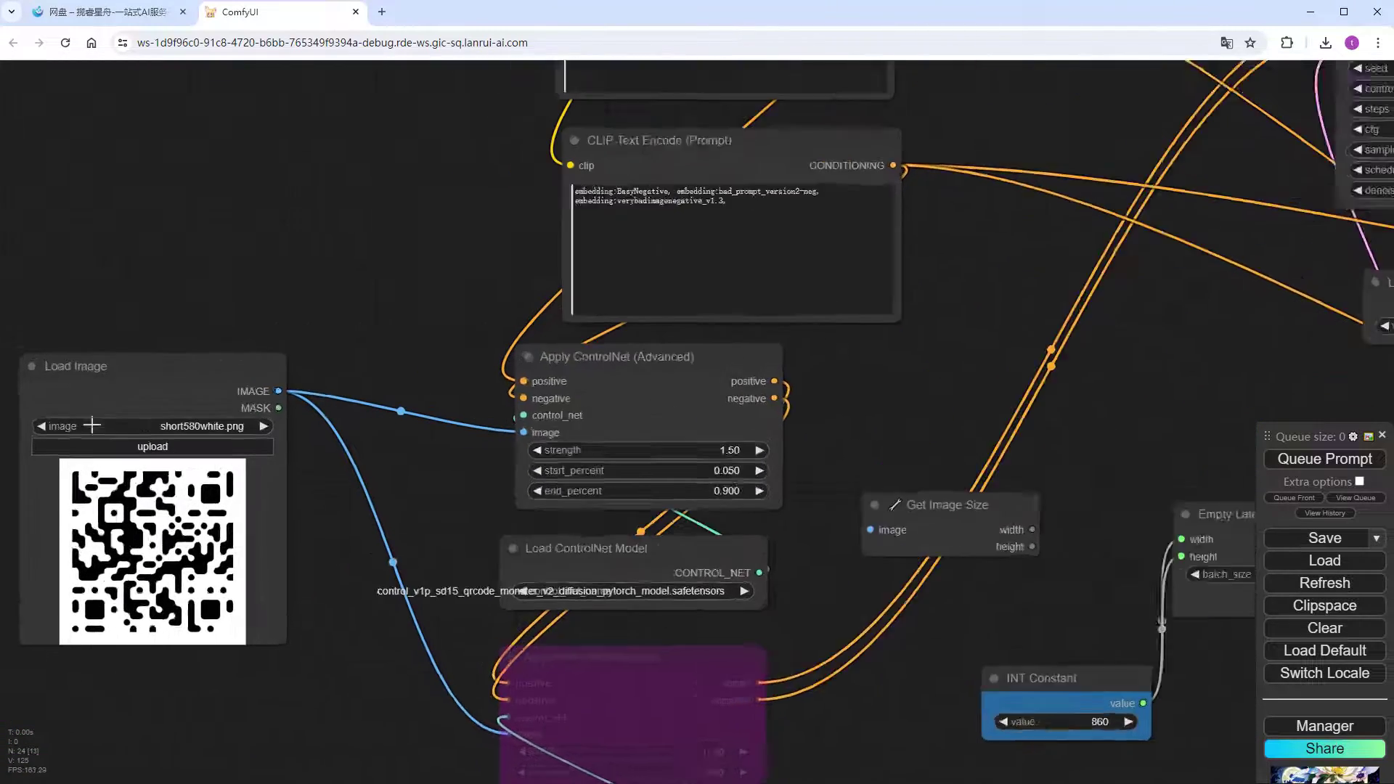
pyautogui.click(147, 430)
pyautogui.click(171, 445)
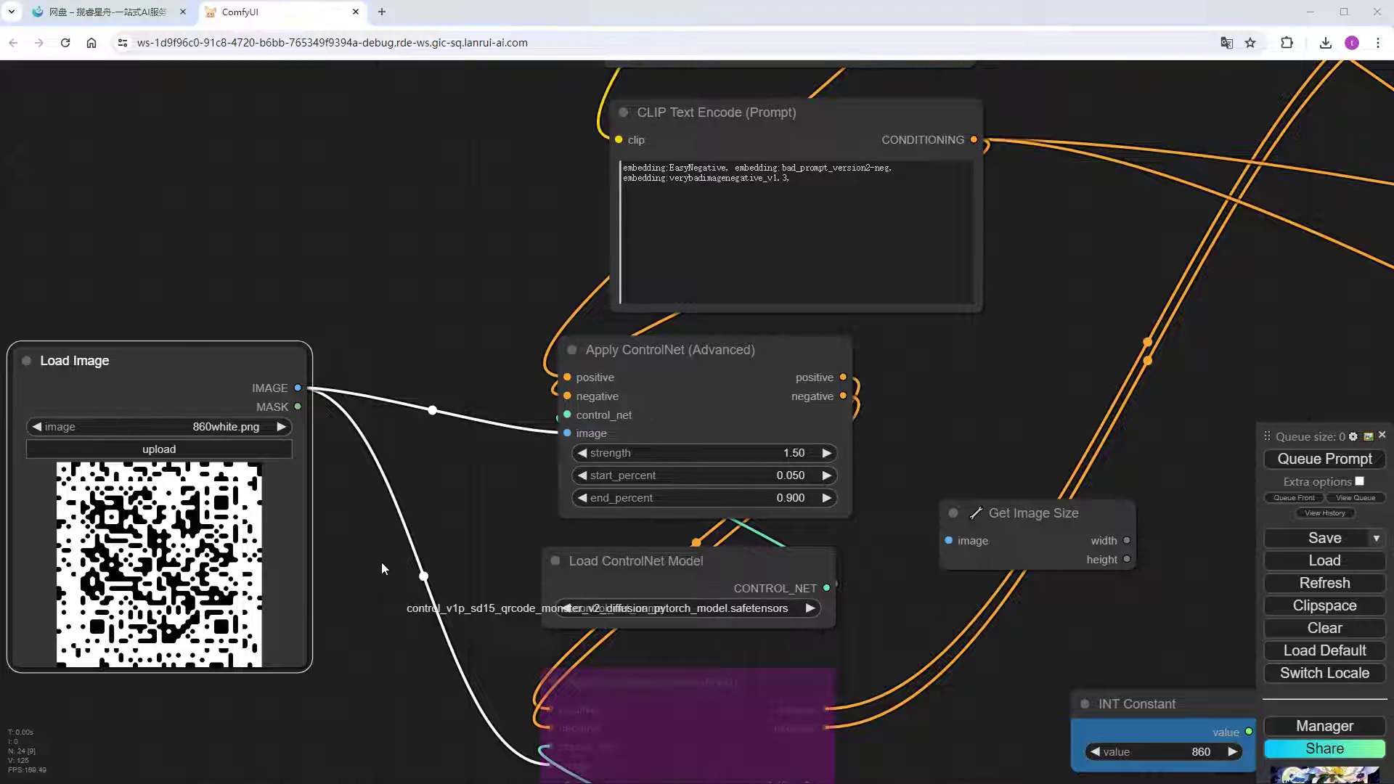
# - Rerun the workflow and zoom into the flower previews with visible QR blocks
pyautogui.click(1306, 459)
pyautogui.scroll(-8, 947, 376)
pyautogui.moveTo(947, 375); pyautogui.dragTo(535, 543)
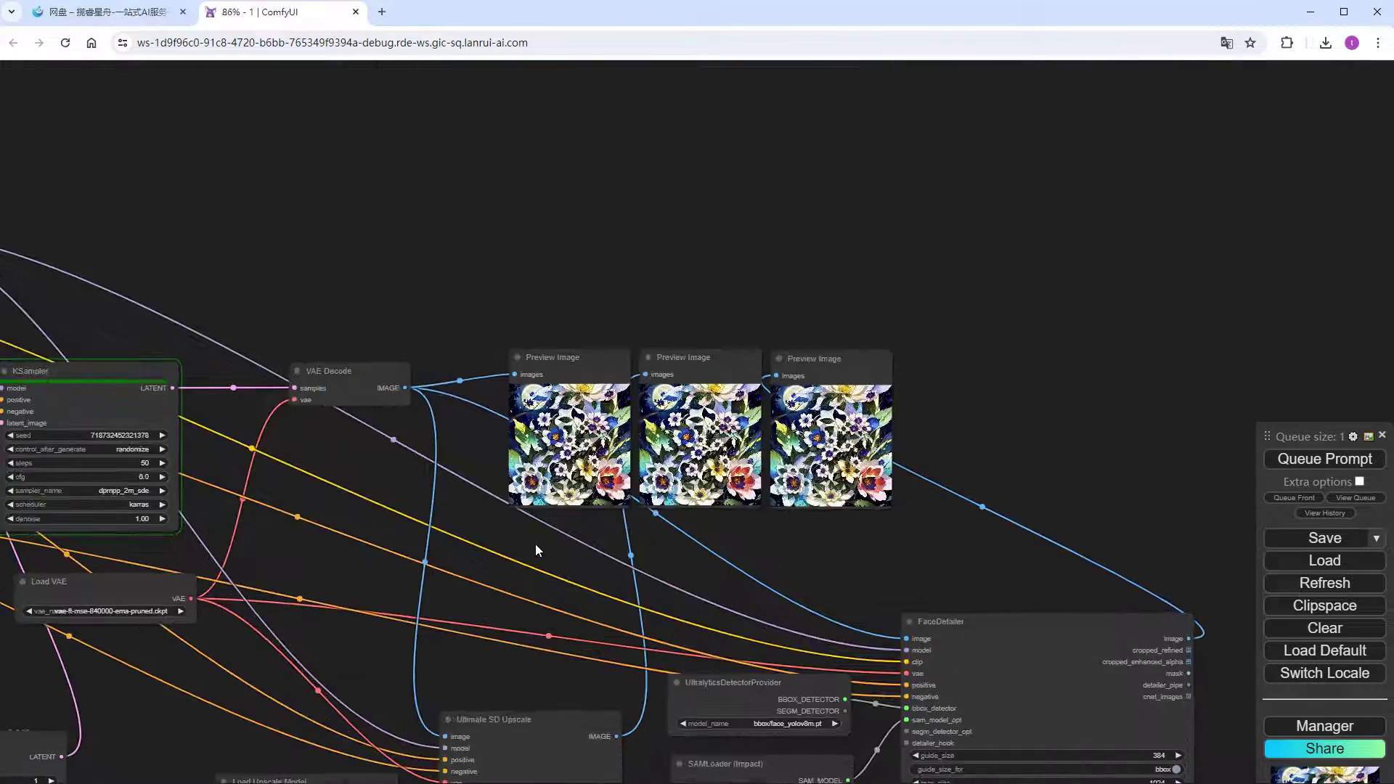
pyautogui.scroll(12, 534, 543)
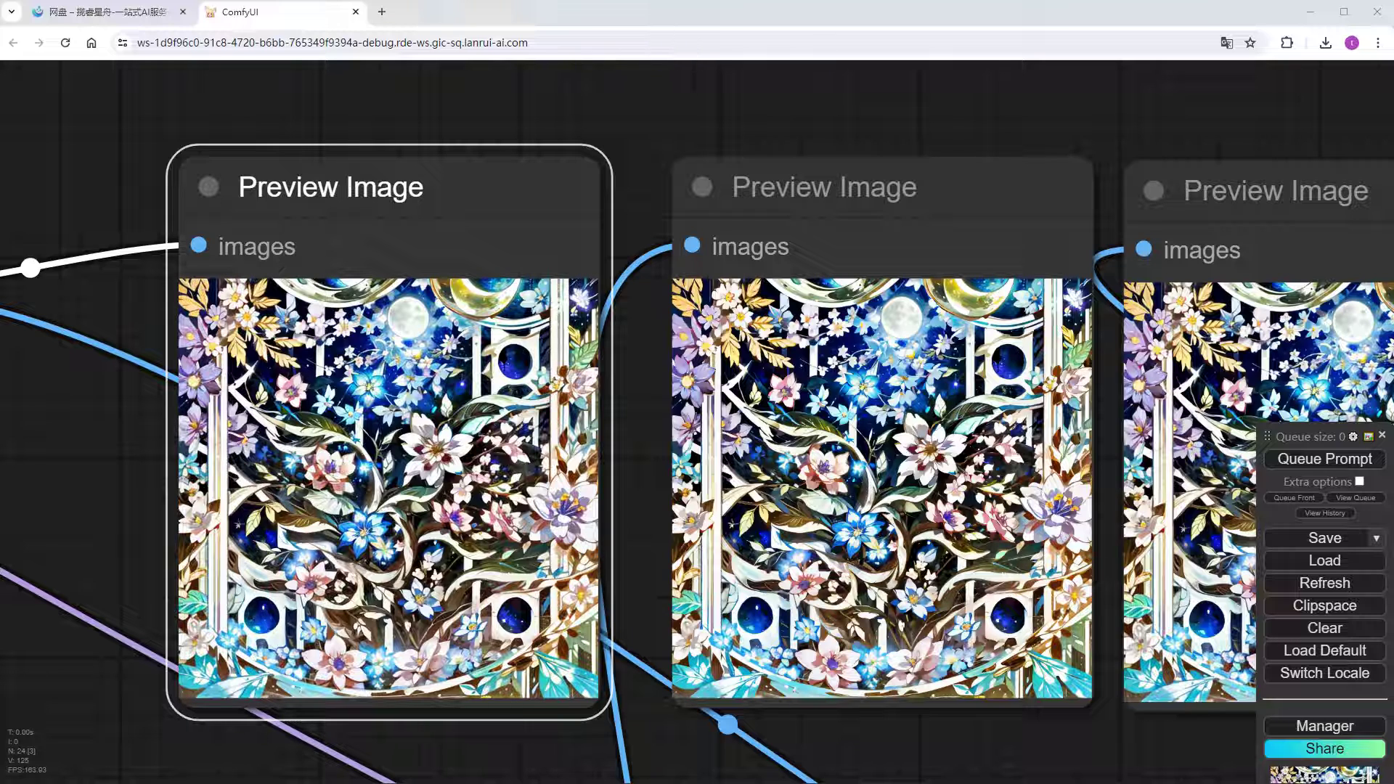
pyautogui.scroll(2, 665, 712)
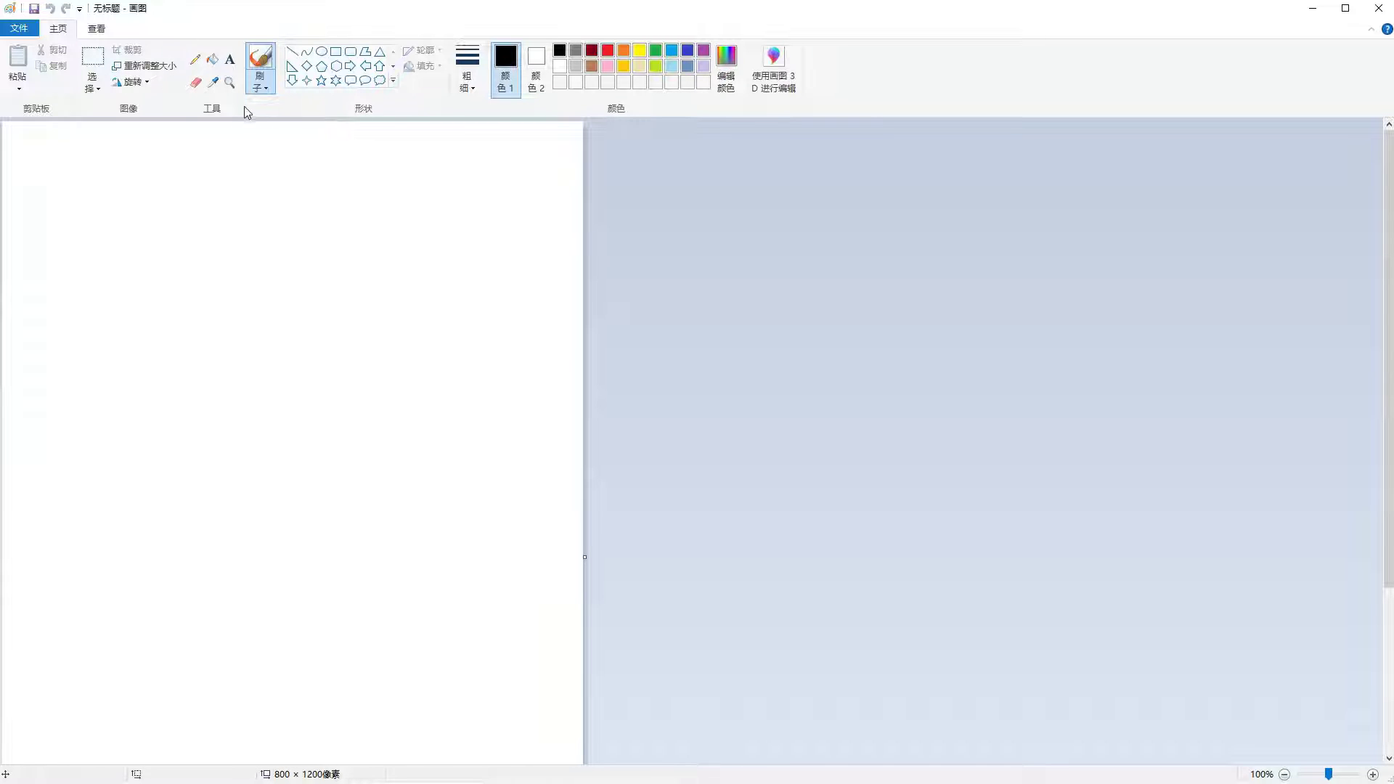
# - Resize the Paint canvas in pixels to 800 × 1200
pyautogui.click(145, 65)
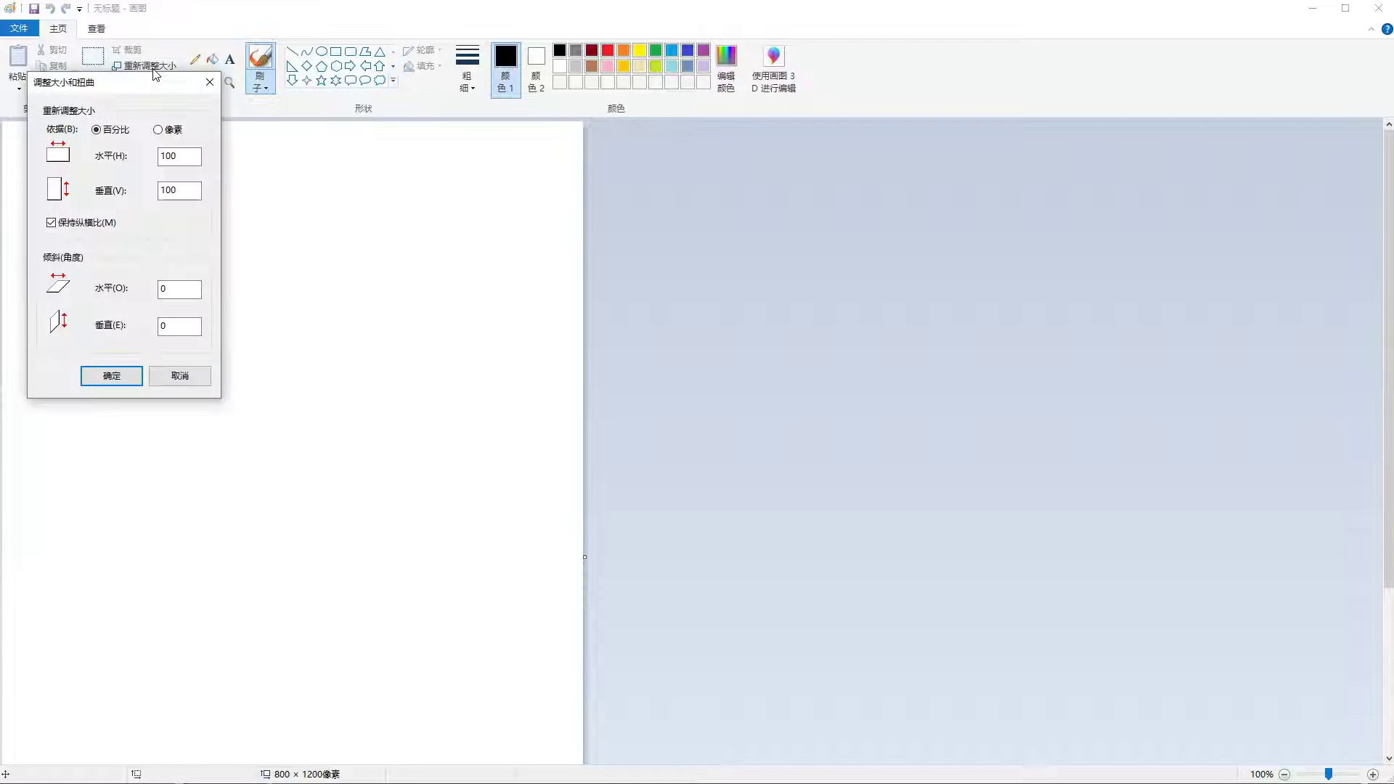
pyautogui.click(157, 130)
pyautogui.doubleClick(169, 156)
pyautogui.click(179, 190)
pyautogui.click(112, 376)
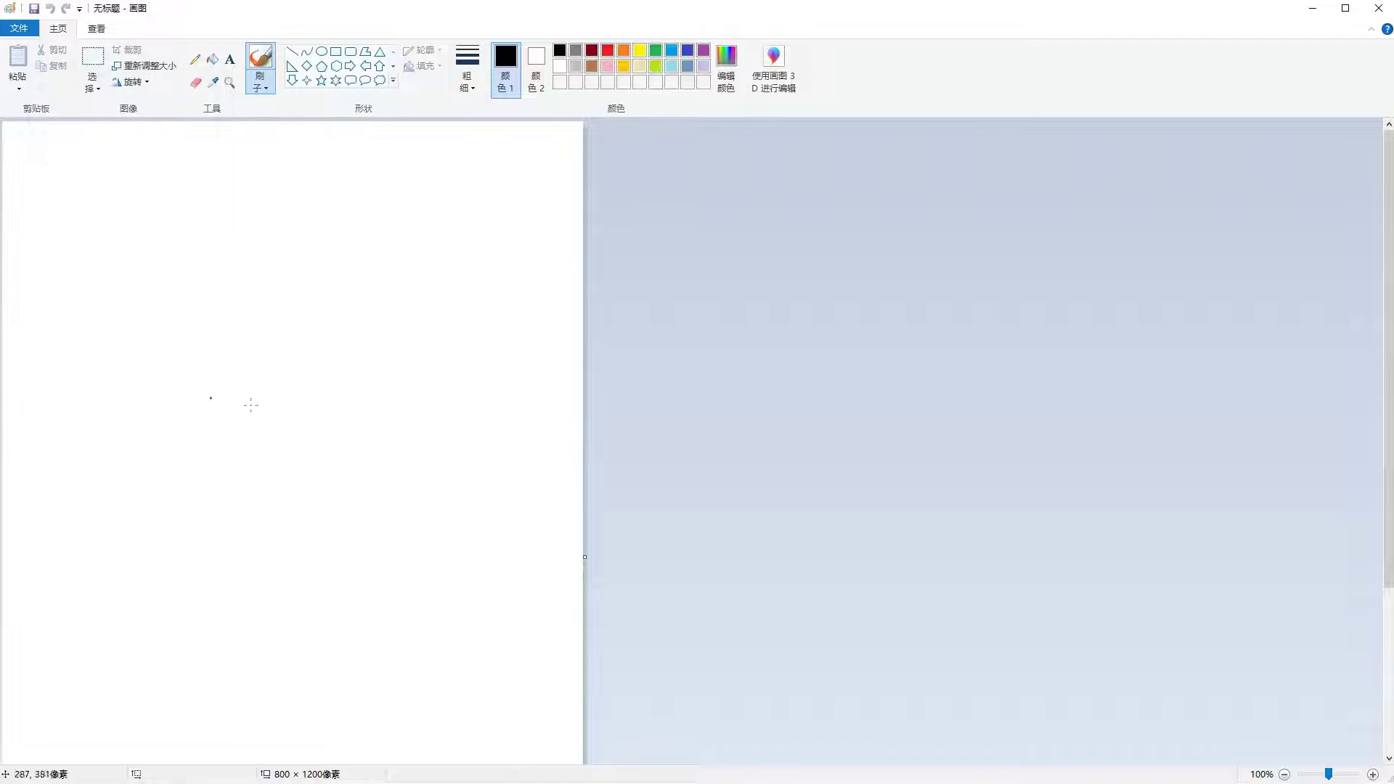
pyautogui.scroll(-1, 790, 524)
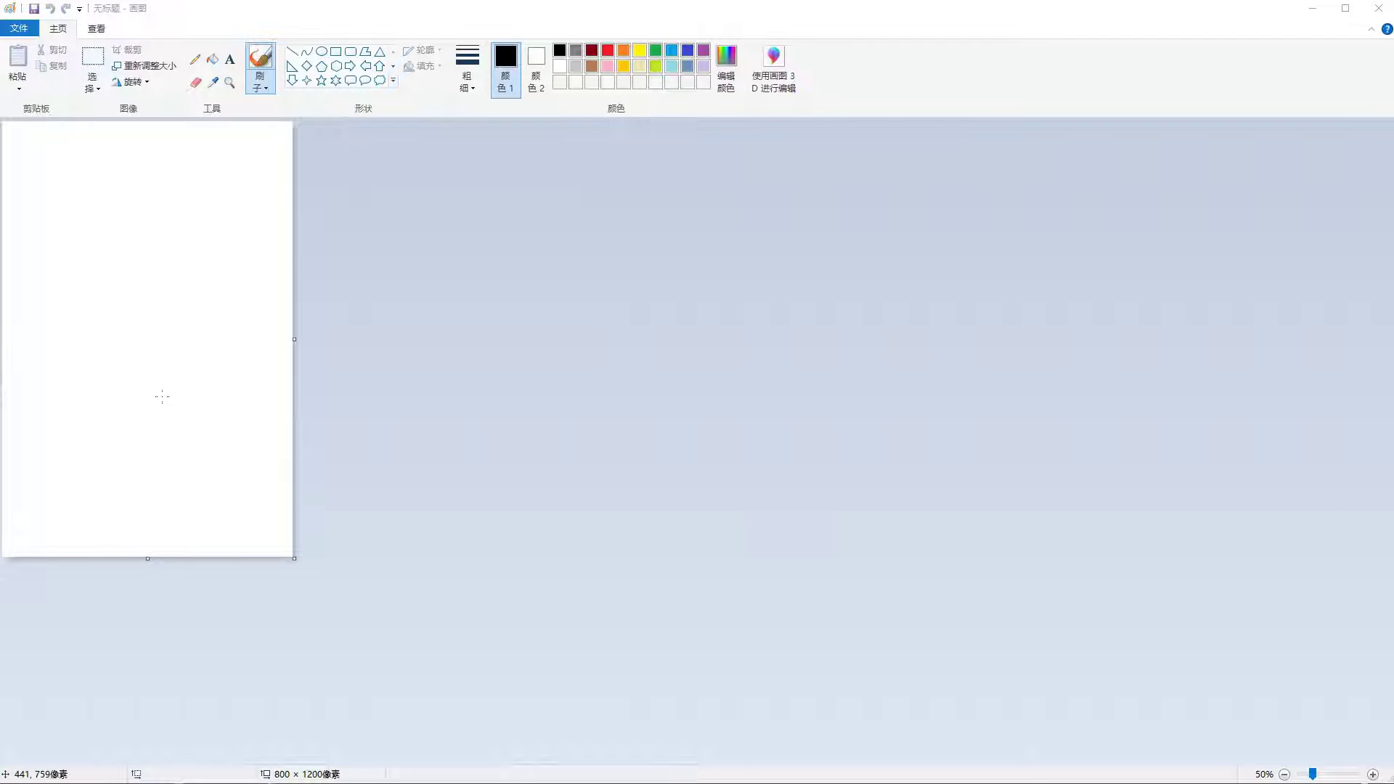
# - Define a custom dark grey colour of RGB 80, 80, 80
pyautogui.click(730, 64)
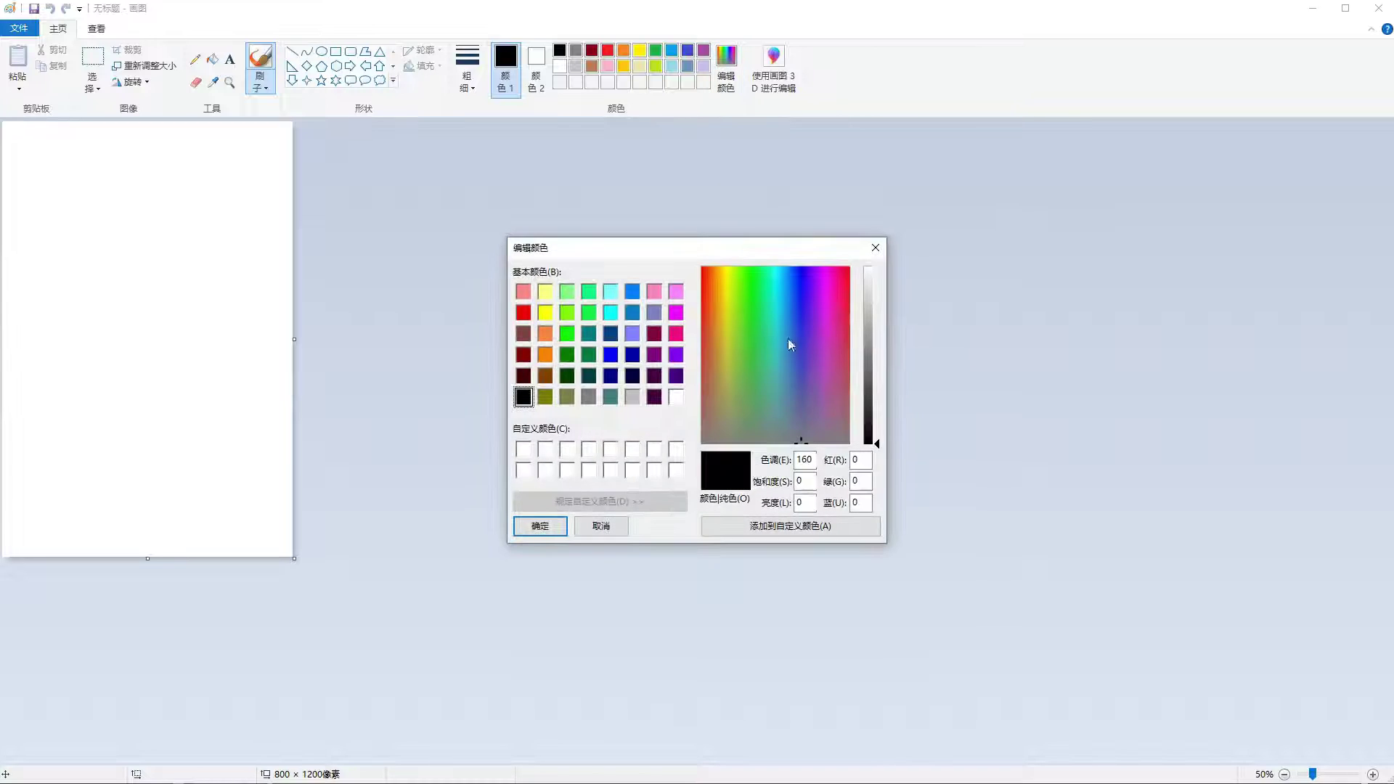
pyautogui.doubleClick(851, 459)
pyautogui.write('80')
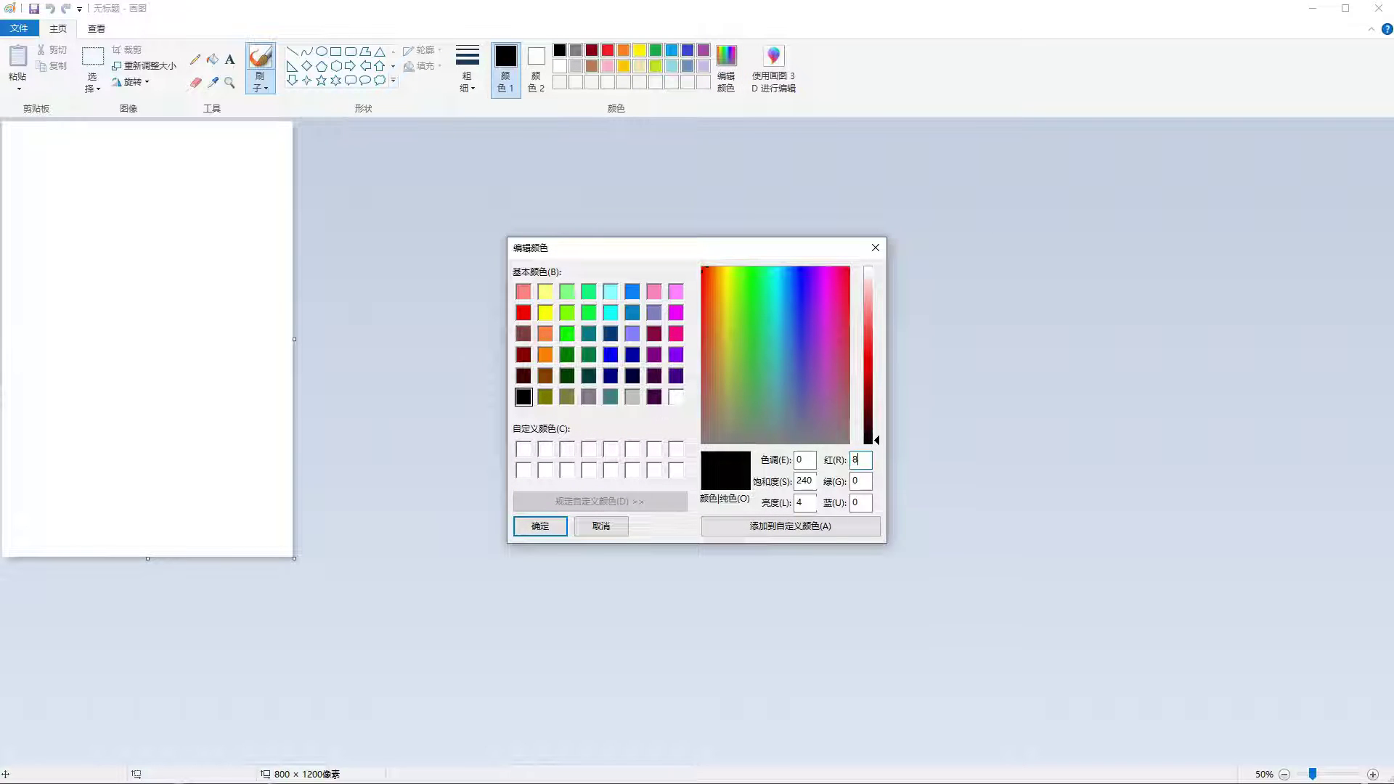
pyautogui.doubleClick(866, 480)
pyautogui.write('80')
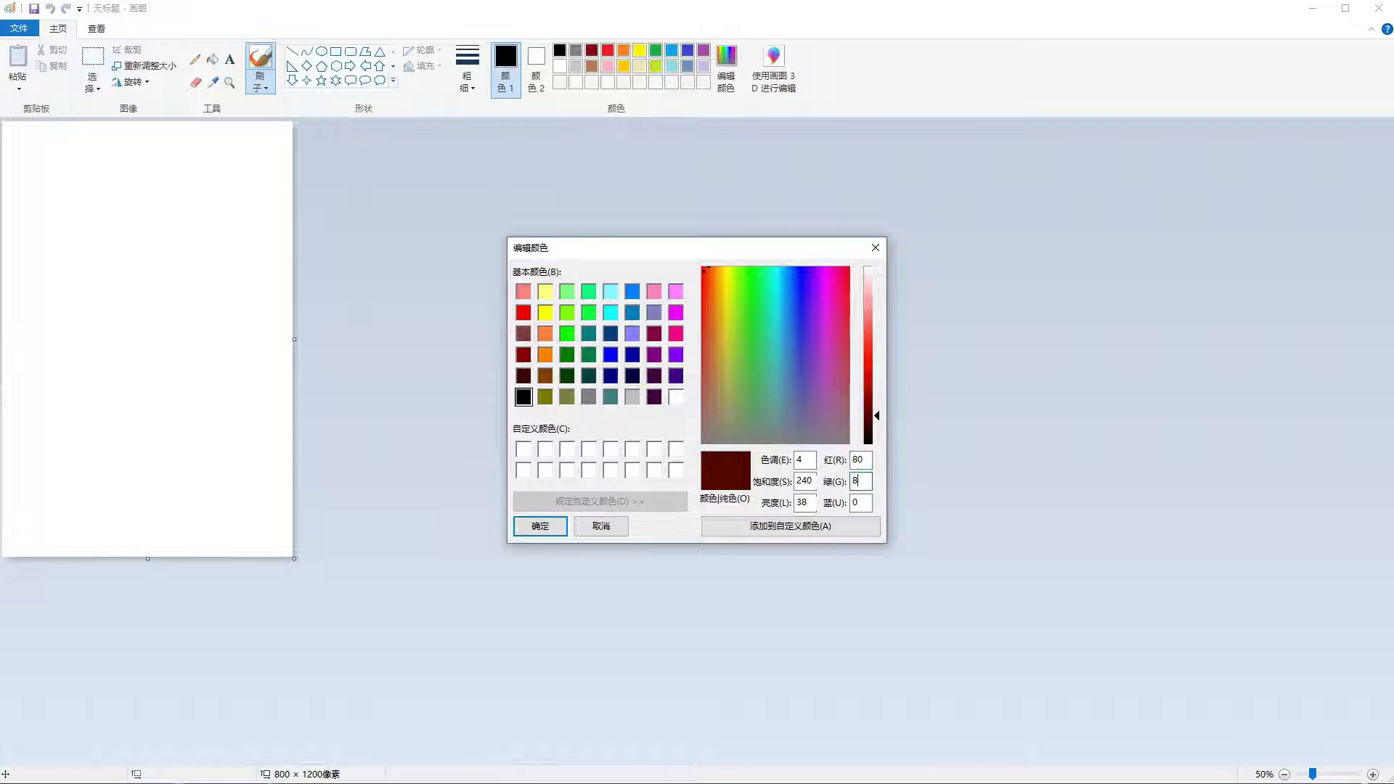
pyautogui.click(866, 502)
pyautogui.doubleClick(866, 503)
pyautogui.write('80')
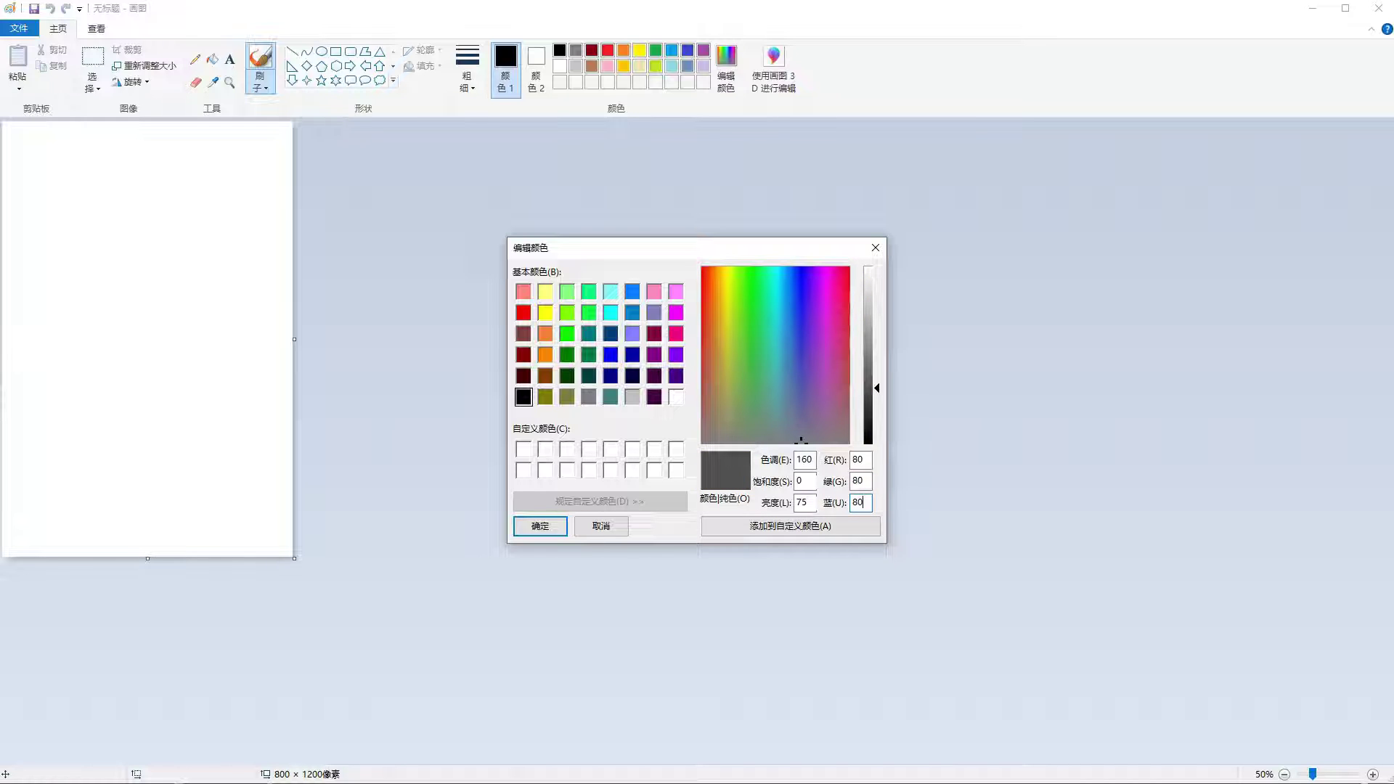
pyautogui.click(539, 525)
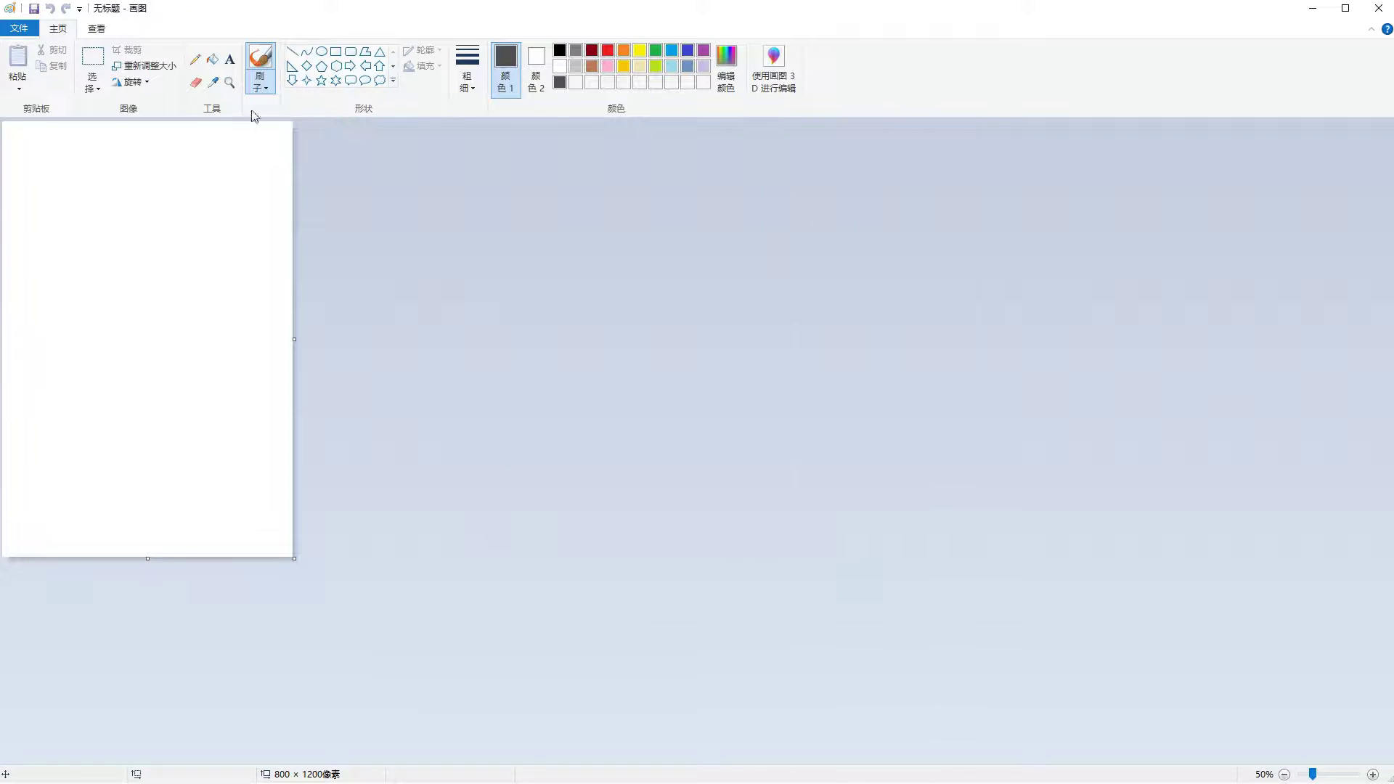
# - Fill the whole canvas with the dark grey using the Fill tool
pyautogui.click(212, 58)
pyautogui.click(149, 245)
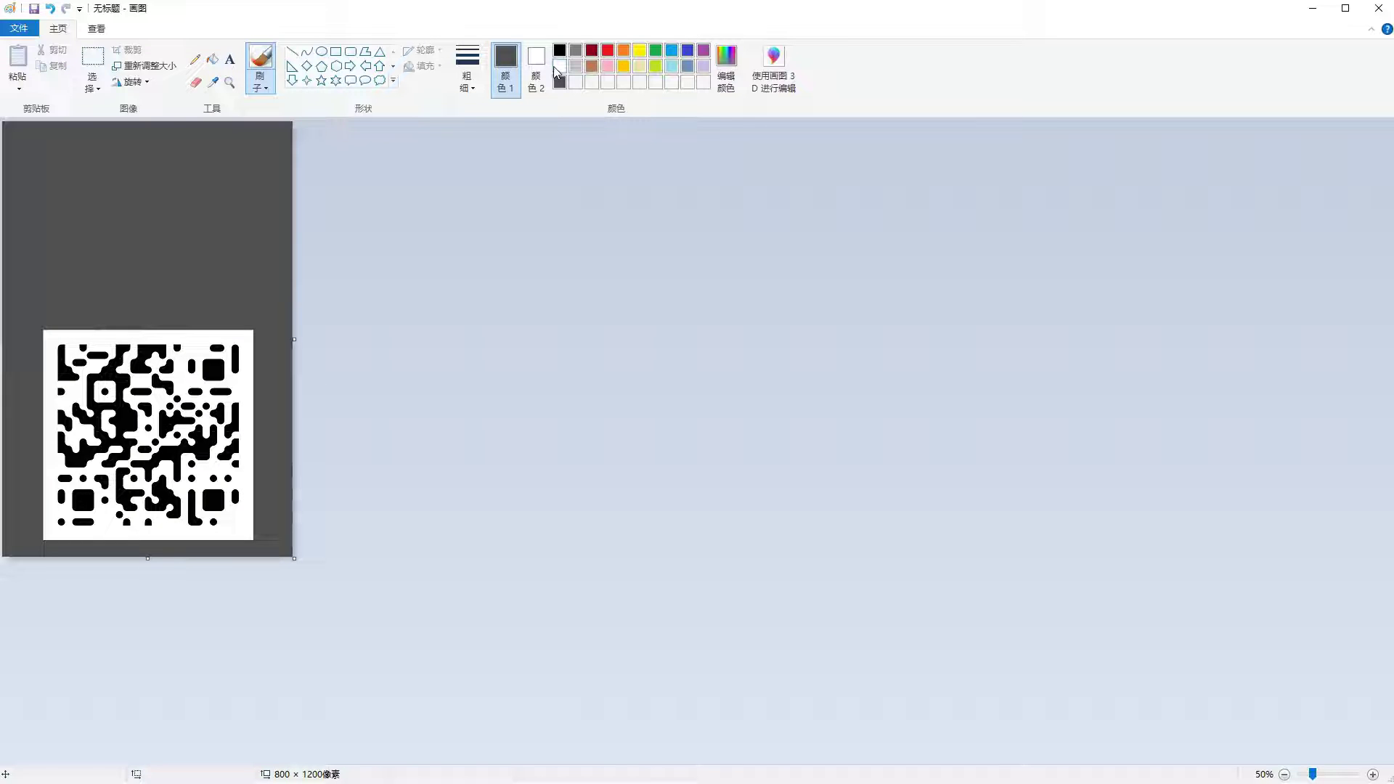
pyautogui.click(559, 66)
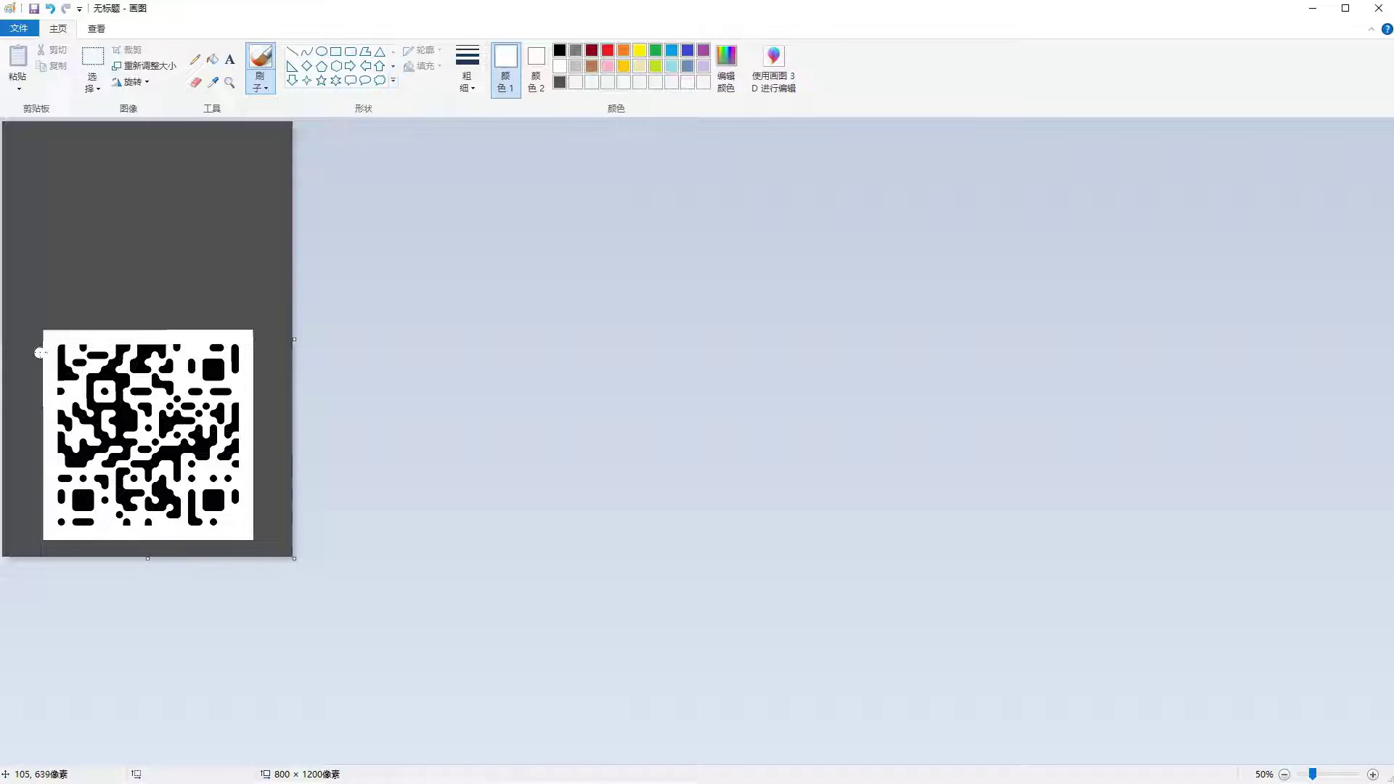
# - Paint white brush strokes along the QR code's left border, right edge and lower-right strip
pyautogui.moveTo(40, 353)
pyautogui.mouseDown()
pyautogui.moveTo(48, 553)
pyautogui.moveTo(233, 542)
pyautogui.moveTo(246, 529)
pyautogui.moveTo(246, 339)
pyautogui.moveTo(74, 326)
pyautogui.moveTo(40, 346)
pyautogui.moveTo(14, 499)
pyautogui.moveTo(52, 455)
pyautogui.moveTo(38, 448)
pyautogui.moveTo(31, 466)
pyautogui.moveTo(43, 443)
pyautogui.moveTo(24, 499)
pyautogui.moveTo(32, 418)
pyautogui.moveTo(52, 396)
pyautogui.moveTo(33, 399)
pyautogui.moveTo(6, 482)
pyautogui.moveTo(31, 392)
pyautogui.moveTo(34, 500)
pyautogui.moveTo(42, 469)
pyautogui.moveTo(33, 556)
pyautogui.mouseUp()
pyautogui.moveTo(252, 331)
pyautogui.mouseDown()
pyautogui.moveTo(265, 469)
pyautogui.moveTo(255, 430)
pyautogui.moveTo(247, 488)
pyautogui.moveTo(264, 472)
pyautogui.moveTo(265, 526)
pyautogui.moveTo(260, 446)
pyautogui.mouseUp()
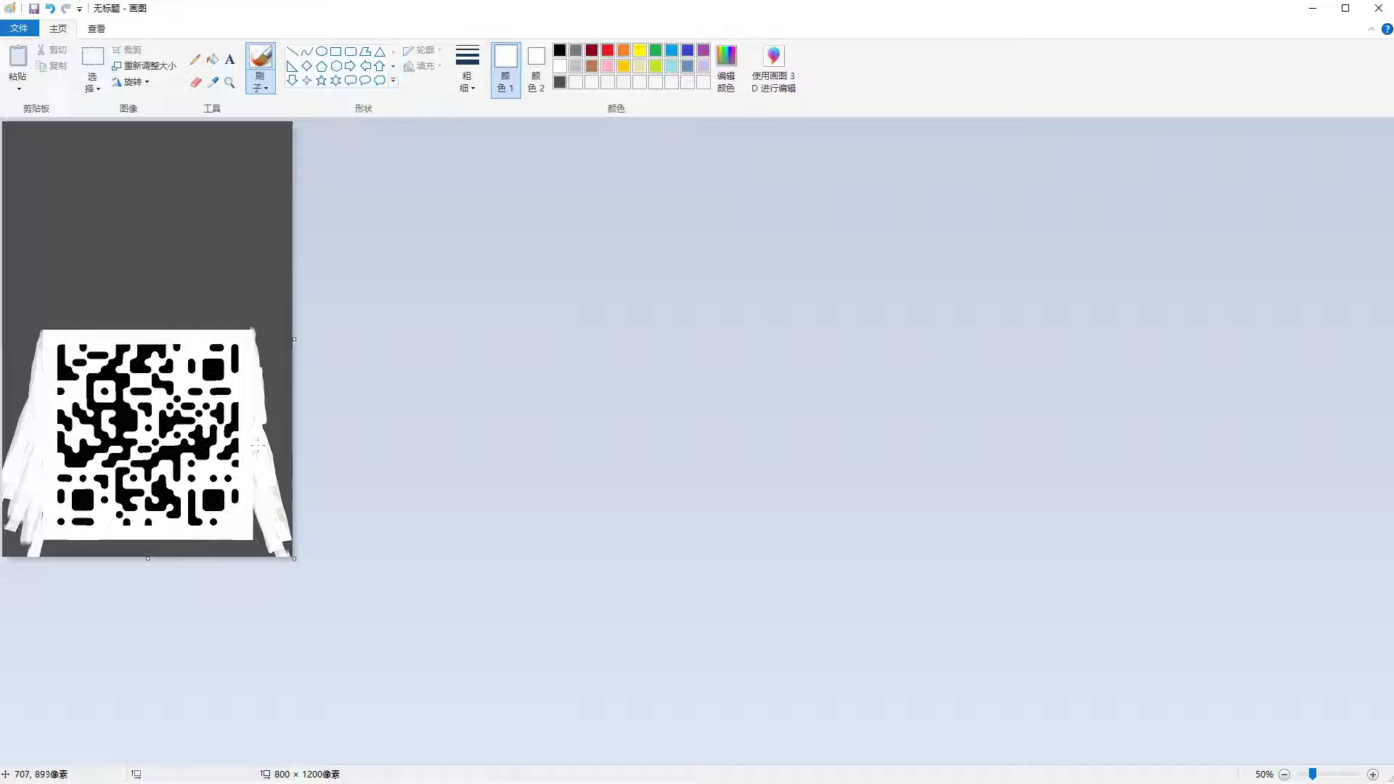
pyautogui.moveTo(254, 497); pyautogui.dragTo(270, 555)
pyautogui.moveTo(51, 329)
pyautogui.mouseDown()
pyautogui.moveTo(29, 390)
pyautogui.moveTo(66, 331)
pyautogui.mouseUp()
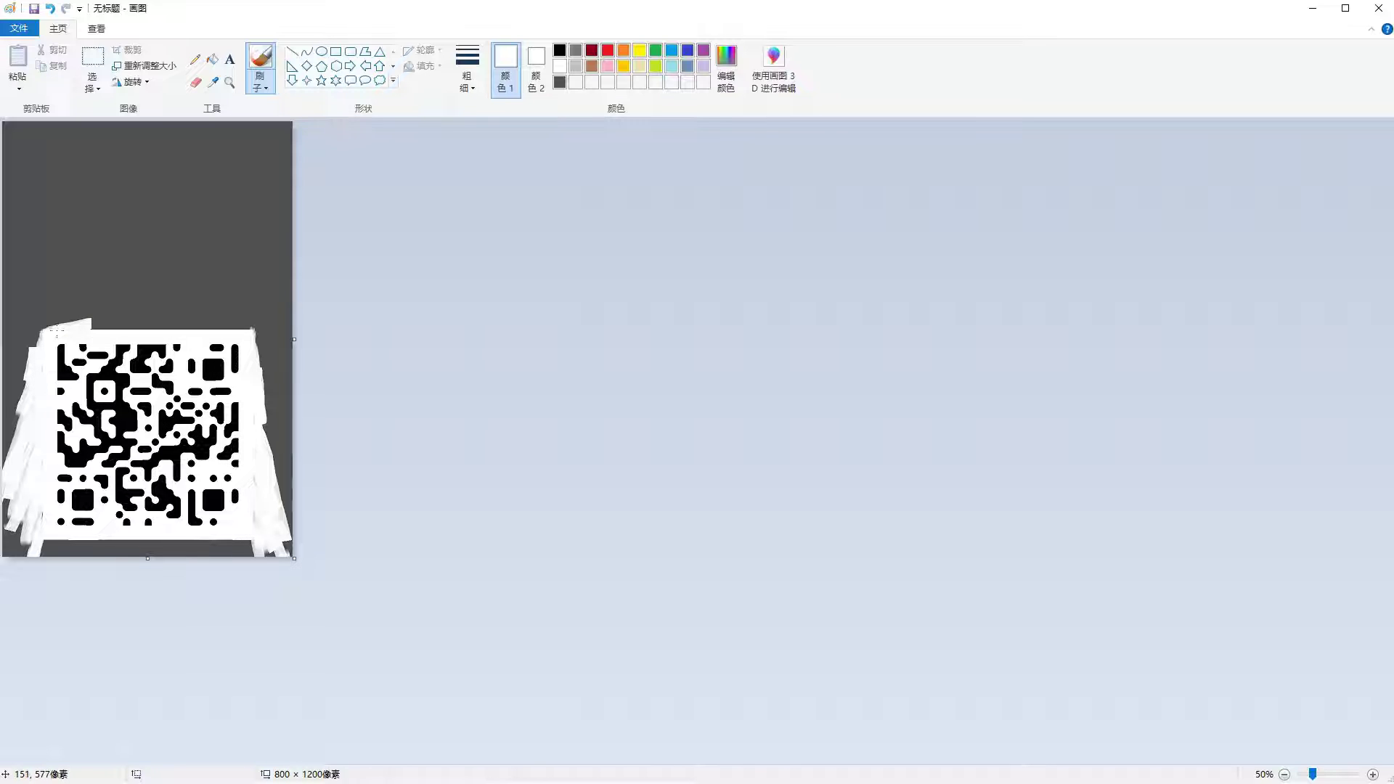
# - Add black marks at the lower left and right edges, then more strokes upper right and along the bottom
pyautogui.click(559, 49)
pyautogui.moveTo(22, 479); pyautogui.dragTo(29, 544)
pyautogui.moveTo(284, 499)
pyautogui.mouseDown()
pyautogui.moveTo(286, 537)
pyautogui.moveTo(263, 530)
pyautogui.mouseUp()
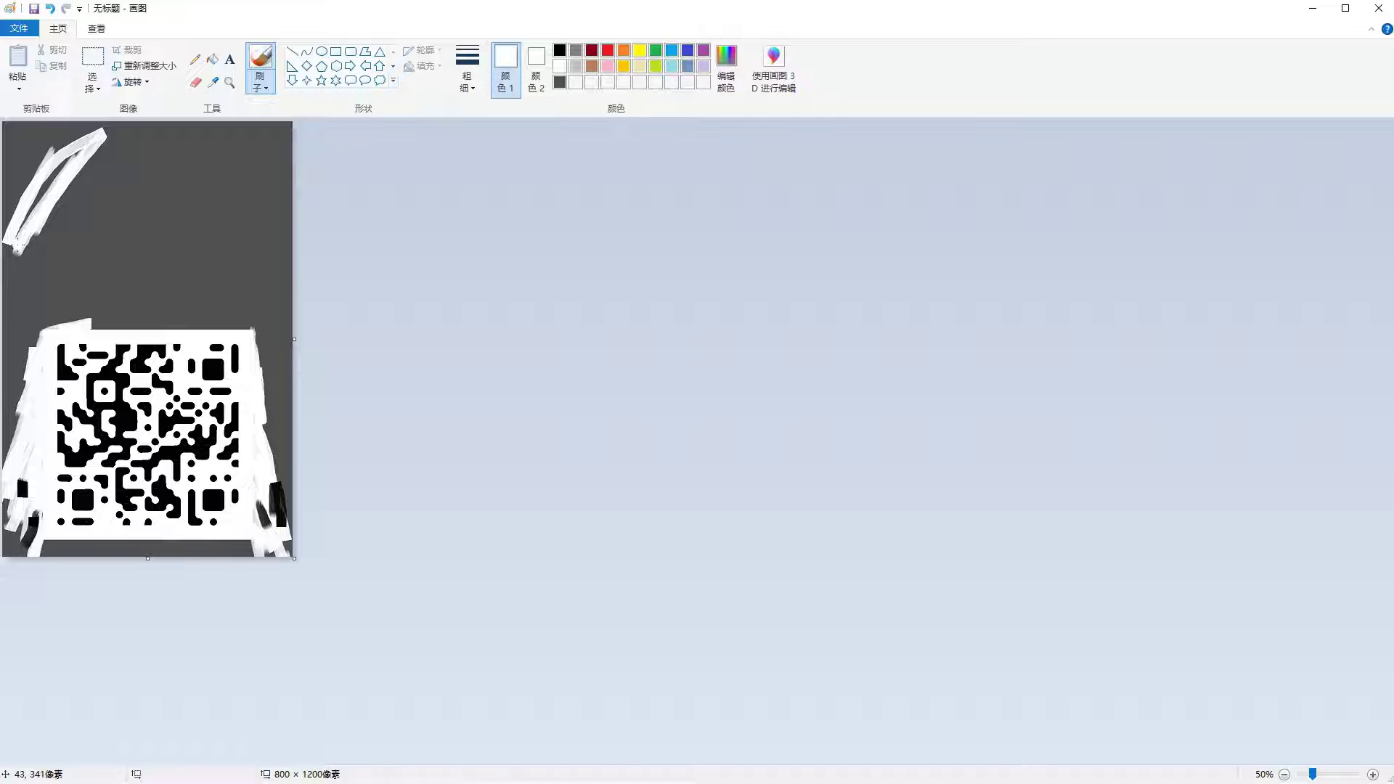
pyautogui.moveTo(236, 134)
pyautogui.mouseDown()
pyautogui.moveTo(297, 304)
pyautogui.moveTo(229, 242)
pyautogui.moveTo(225, 153)
pyautogui.moveTo(282, 263)
pyautogui.moveTo(203, 154)
pyautogui.moveTo(244, 185)
pyautogui.moveTo(251, 243)
pyautogui.mouseUp()
pyautogui.moveTo(234, 294); pyautogui.dragTo(247, 328)
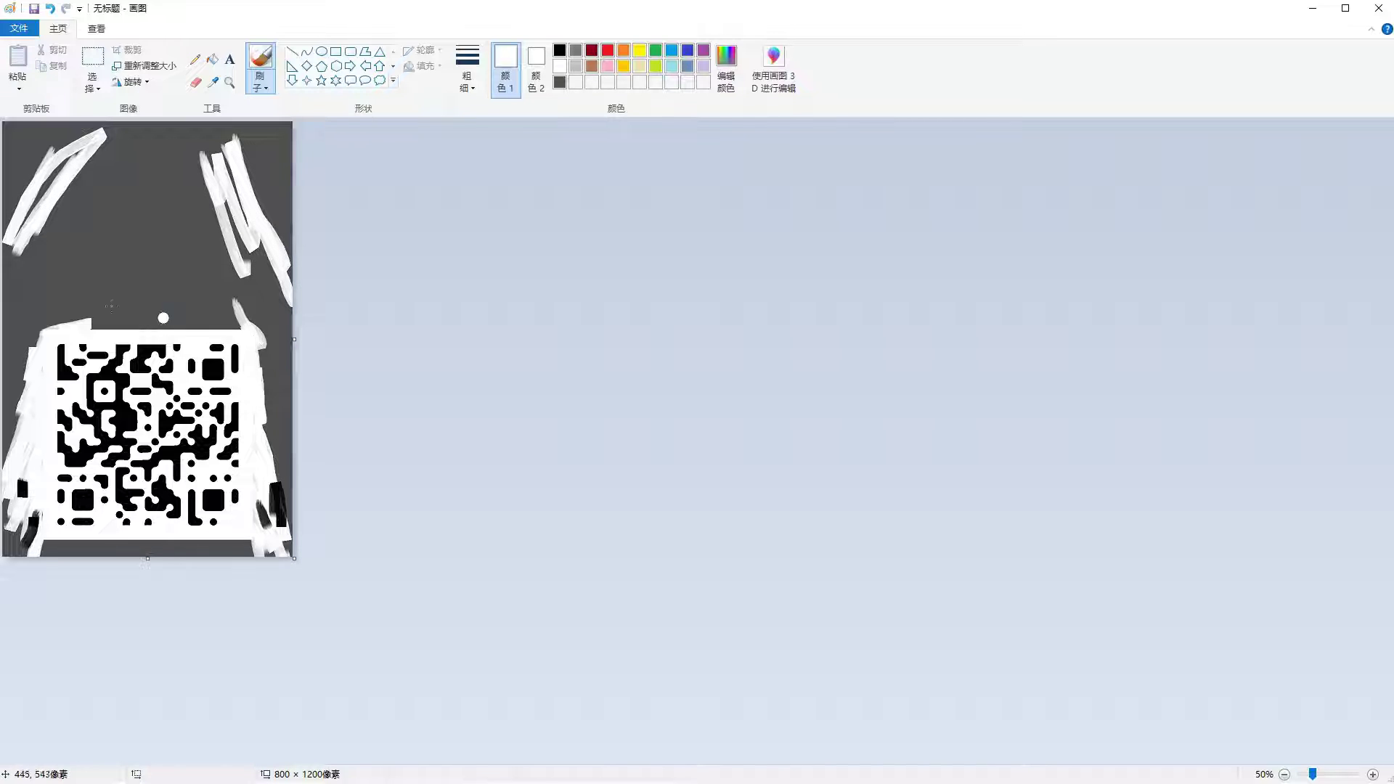
pyautogui.moveTo(250, 539); pyautogui.dragTo(82, 538)
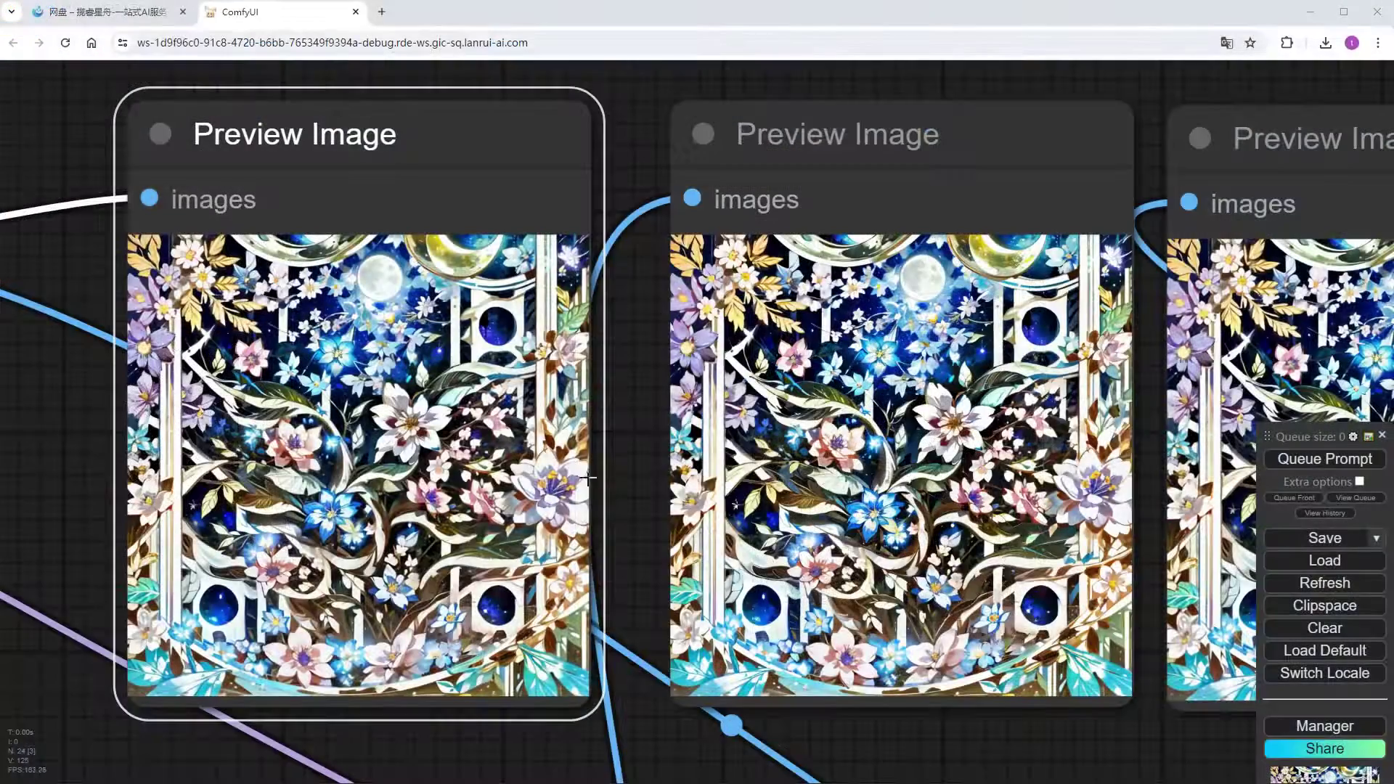
# - Load 1536.png in the Load Image node as the control image
pyautogui.scroll(-10, 603, 479)
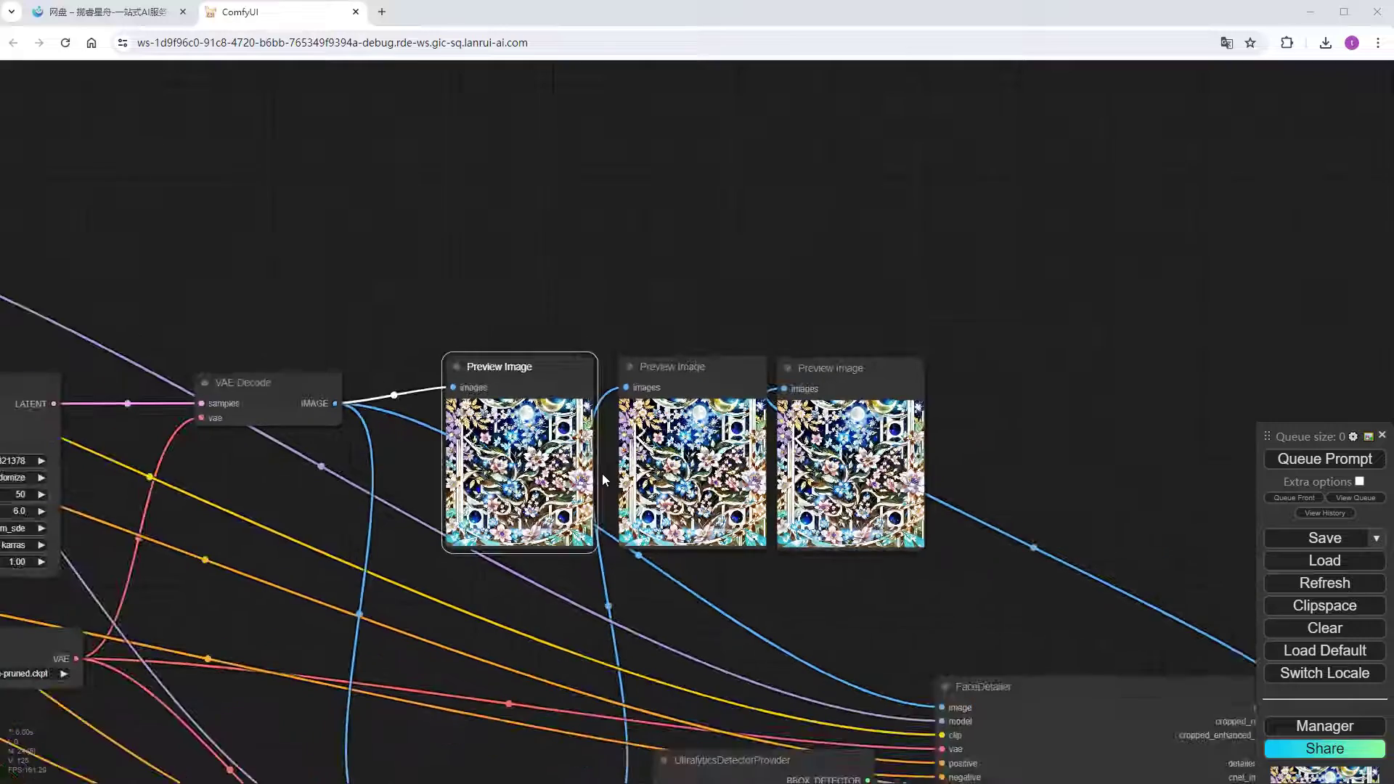
pyautogui.scroll(5, 437, 682)
pyautogui.moveTo(437, 681); pyautogui.dragTo(1092, 595)
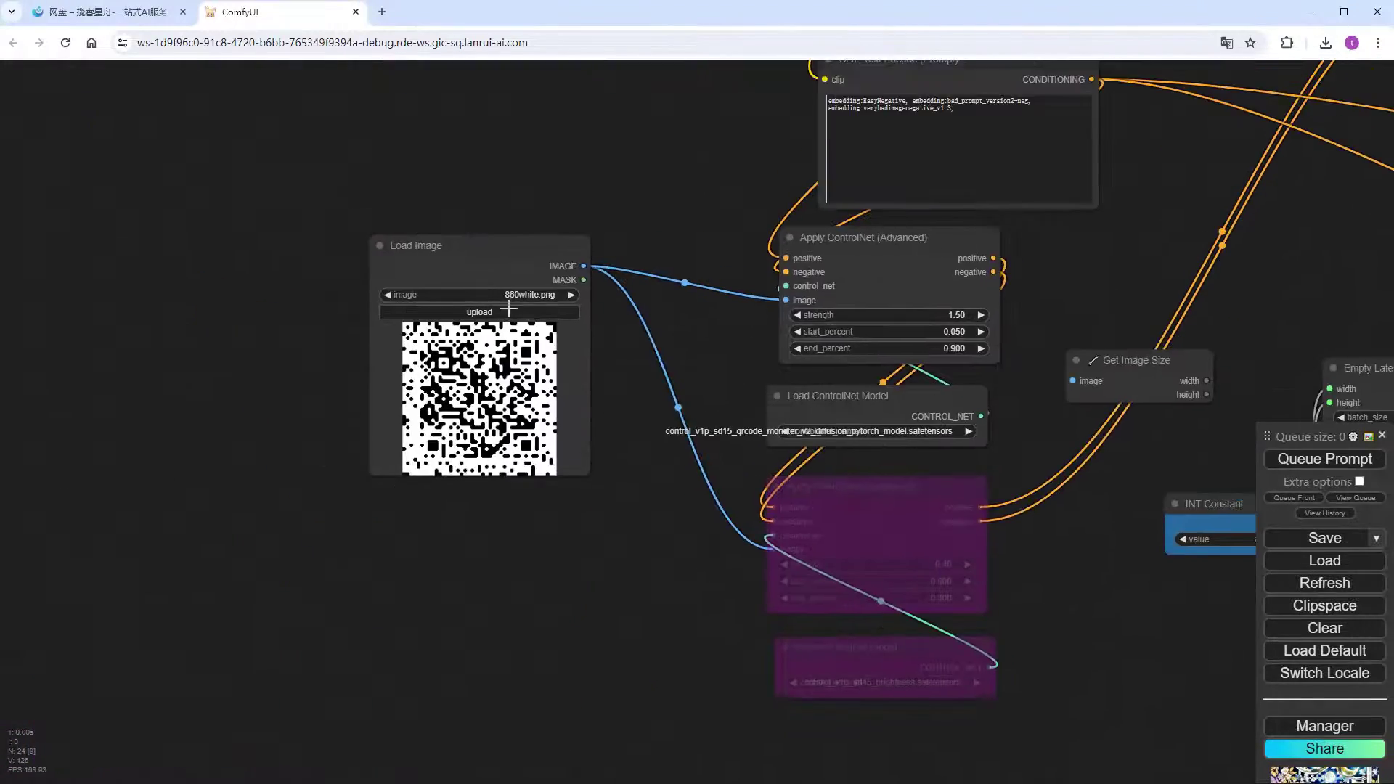
pyautogui.scroll(5, 508, 309)
pyautogui.click(528, 280)
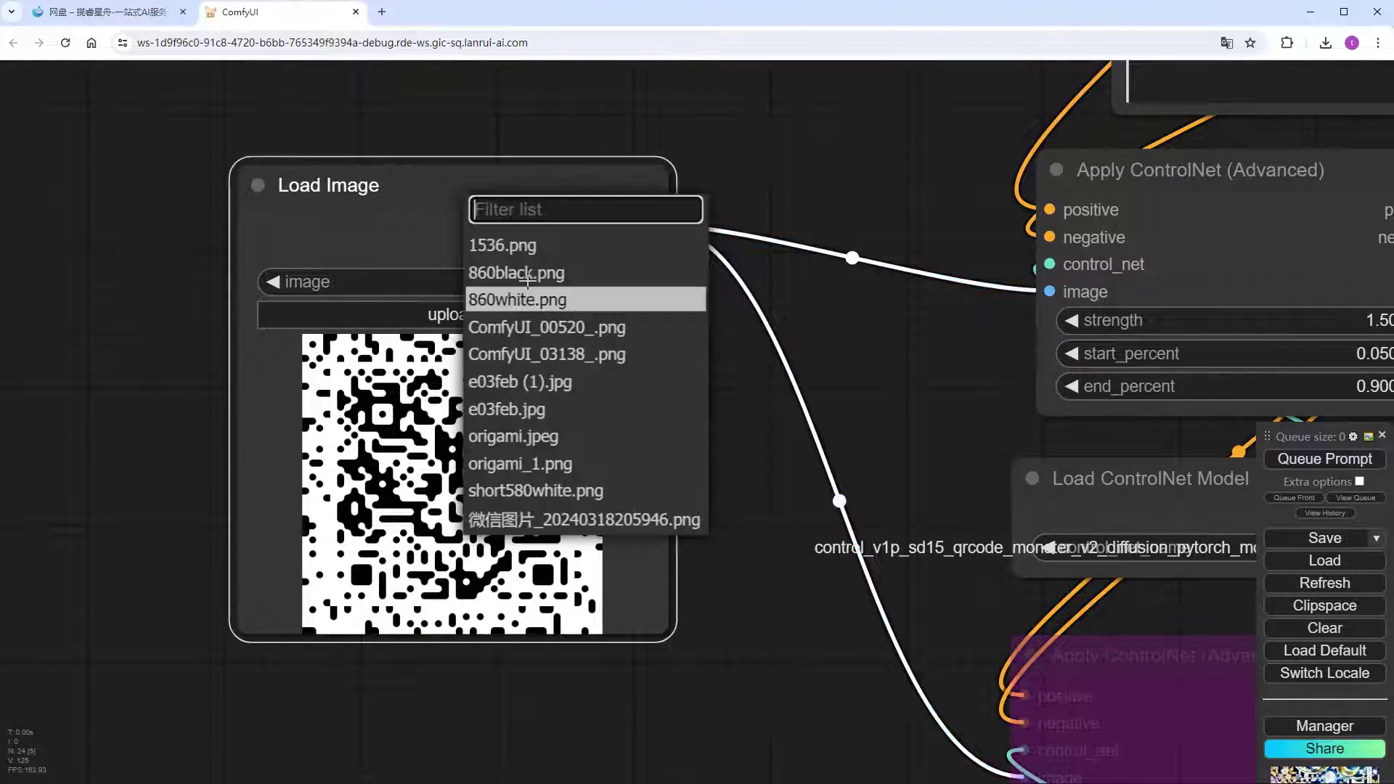
pyautogui.click(512, 242)
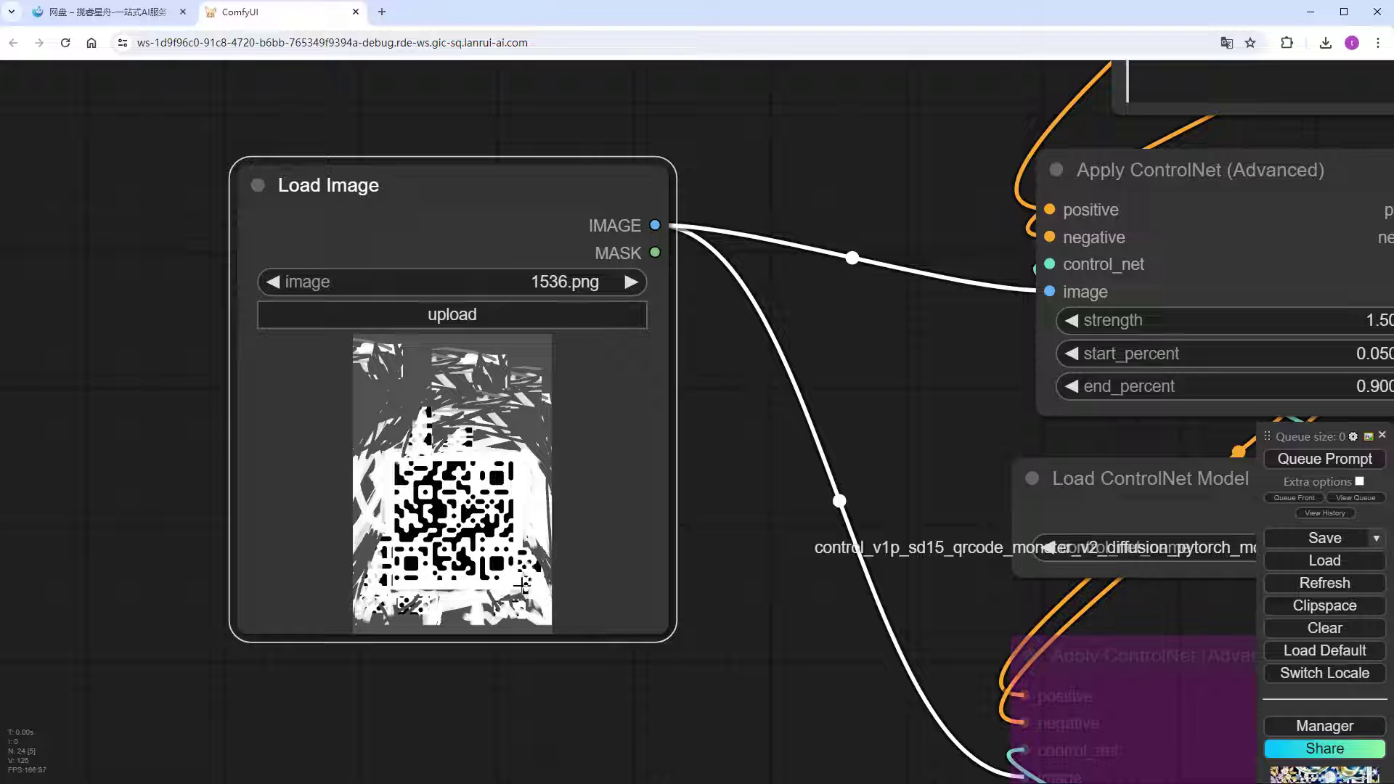
# - Connect the loaded image through Get Image Size to Empty Latent Image's width and height
pyautogui.moveTo(890, 664); pyautogui.dragTo(311, 551)
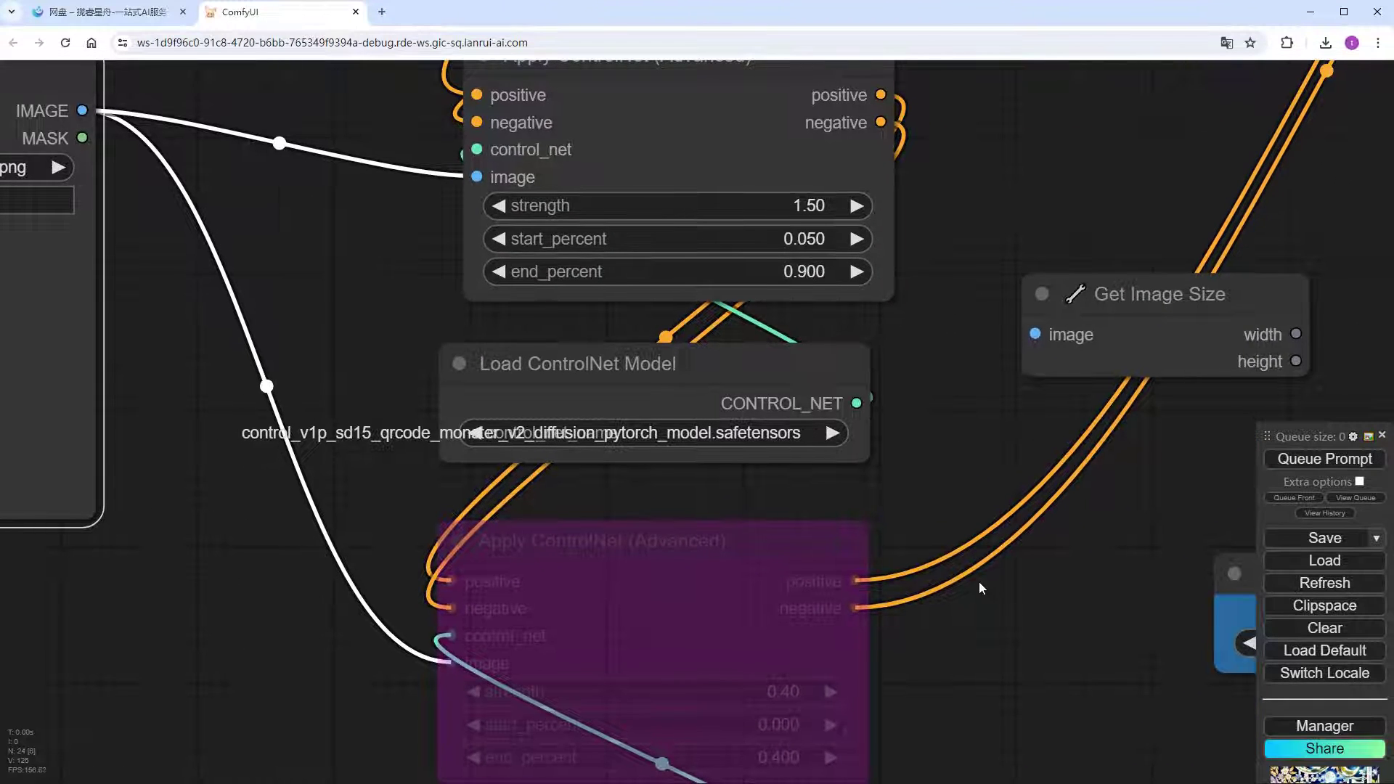
pyautogui.scroll(-4, 1031, 585)
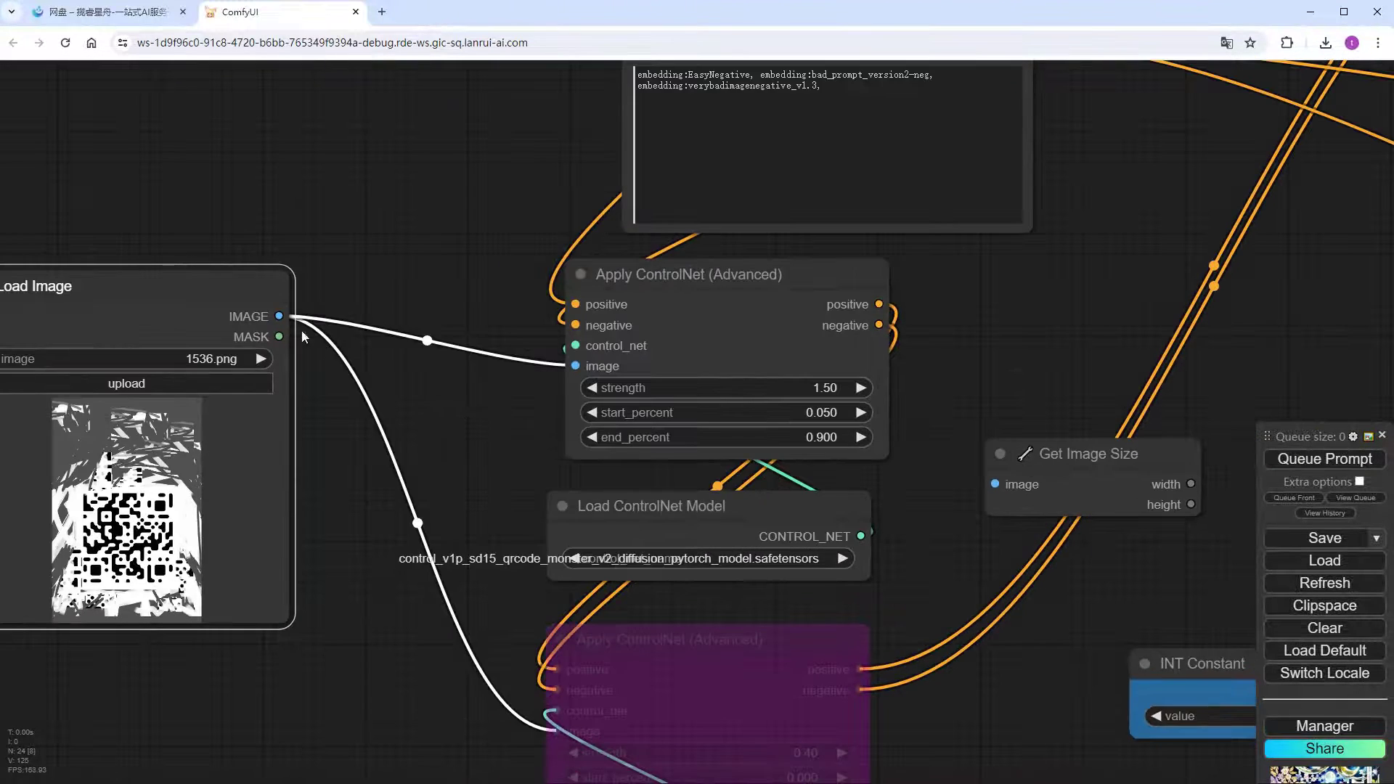
pyautogui.moveTo(279, 316); pyautogui.dragTo(995, 484)
pyautogui.moveTo(1022, 580); pyautogui.dragTo(455, 685)
pyautogui.moveTo(623, 588); pyautogui.dragTo(786, 624)
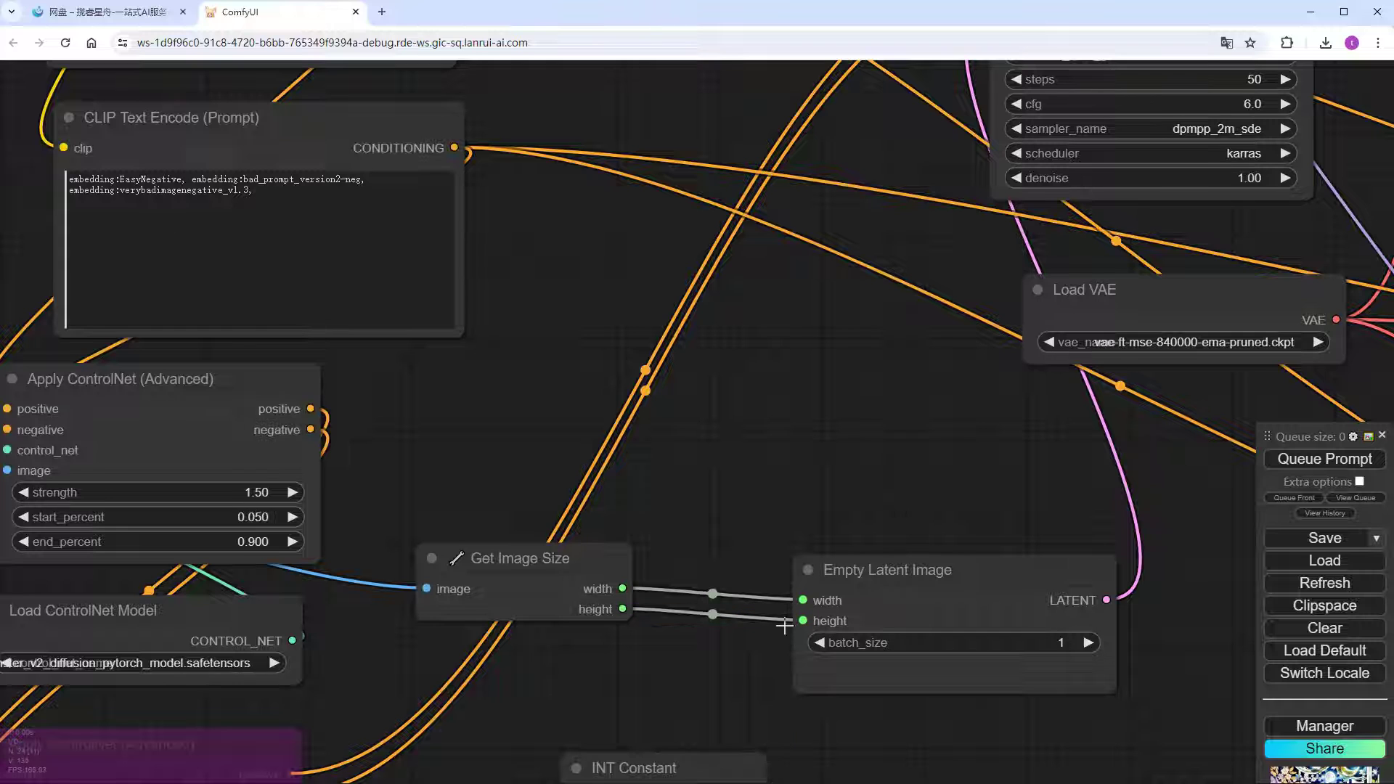
# - Choose the qrcode_monster v1 model in the ControlNet loader
pyautogui.moveTo(526, 677); pyautogui.dragTo(908, 601)
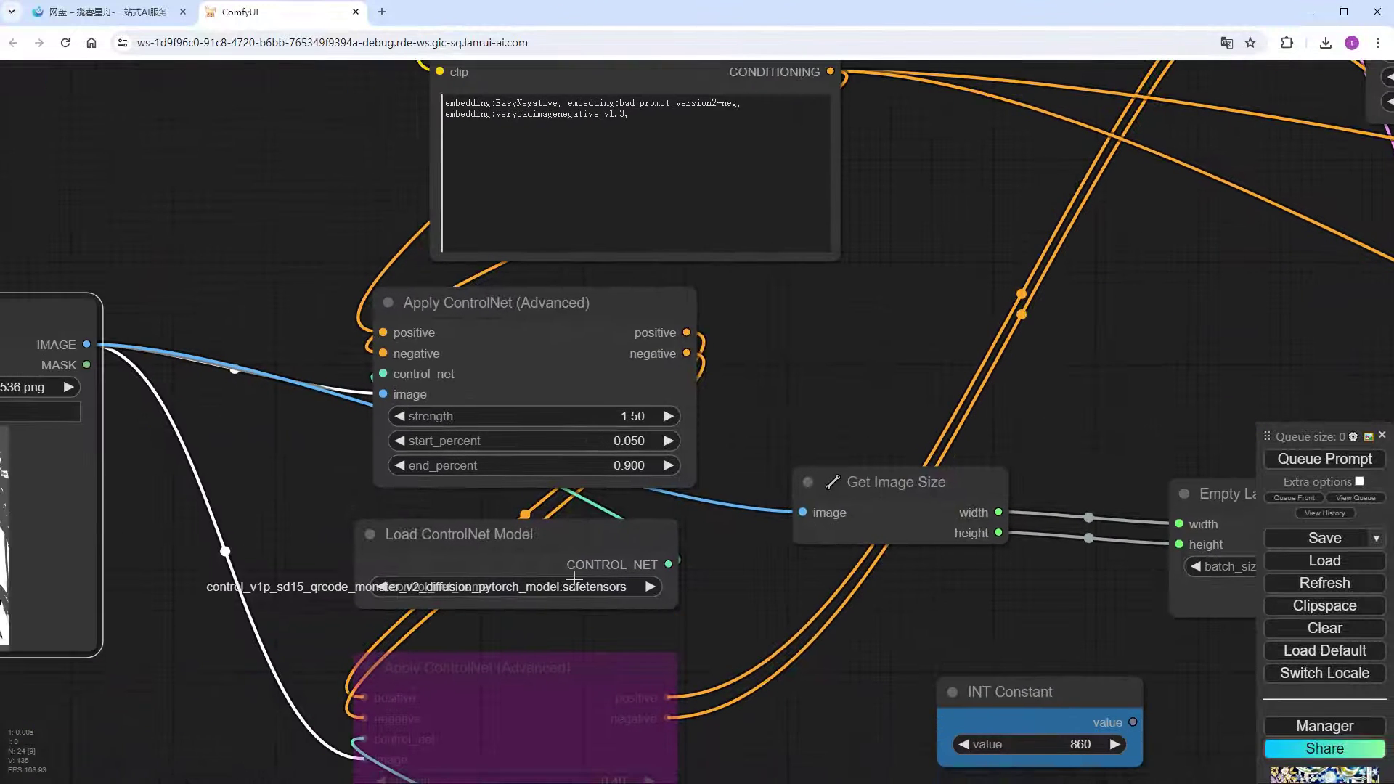
pyautogui.click(572, 590)
pyautogui.write('qr')
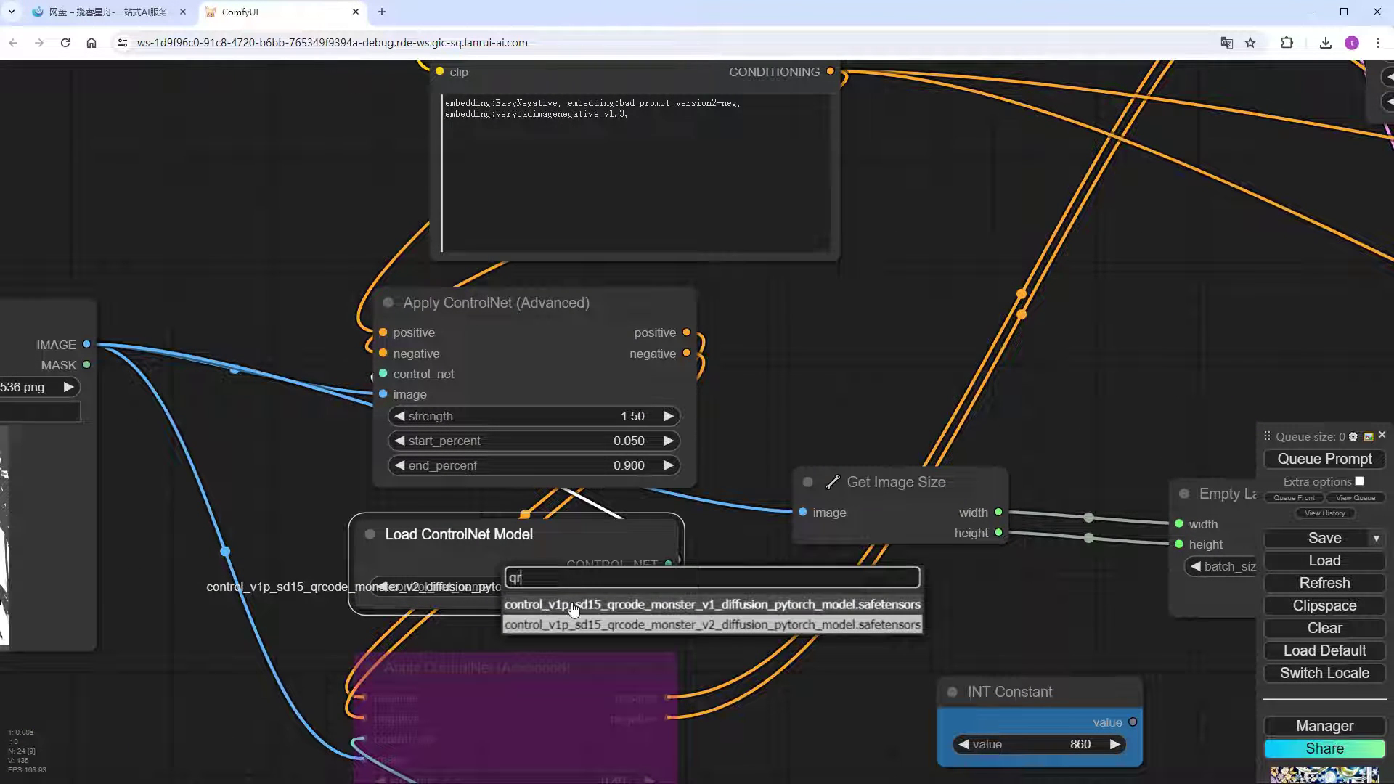
pyautogui.click(571, 602)
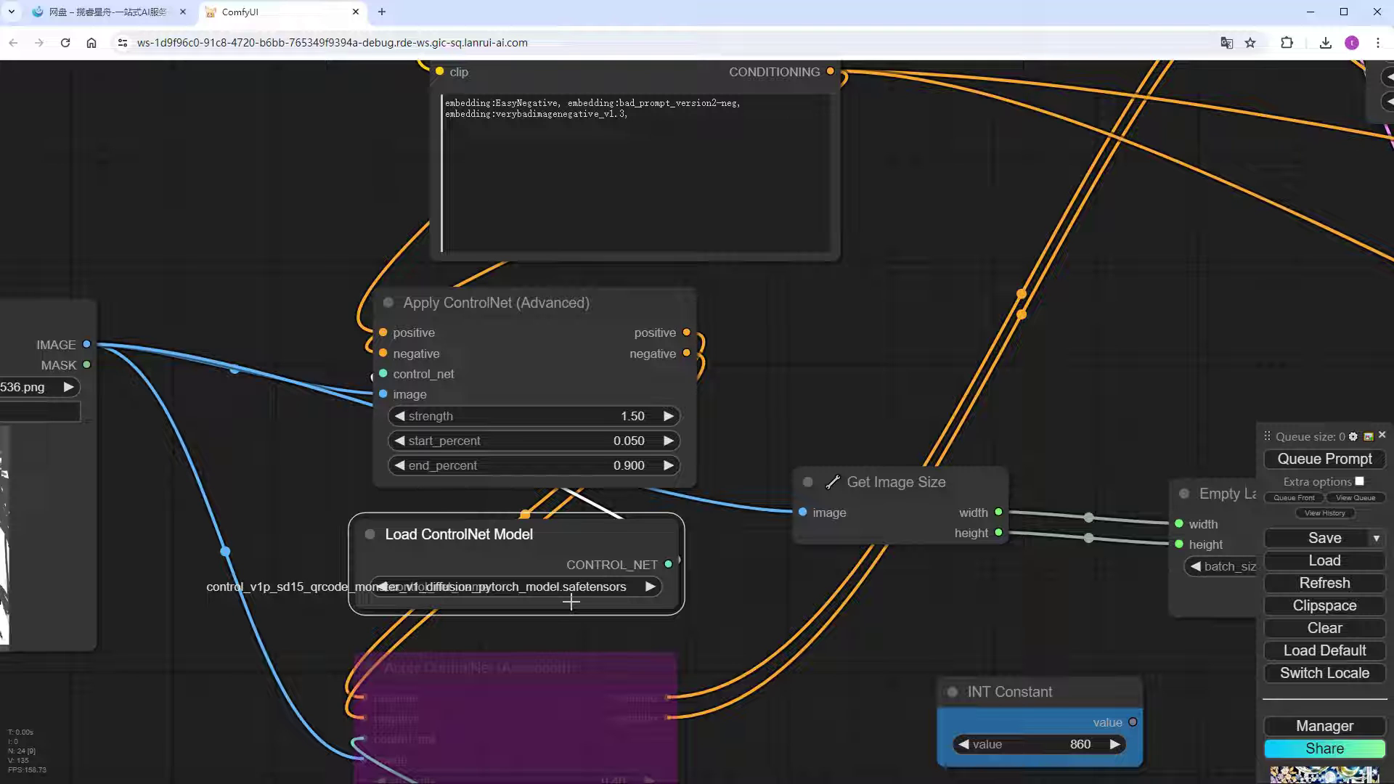
# - Set the ControlNet strength to 1.30 and re-enable the bypassed brightness ControlNet nodes with Ctrl+B
pyautogui.moveTo(677, 620); pyautogui.dragTo(764, 363)
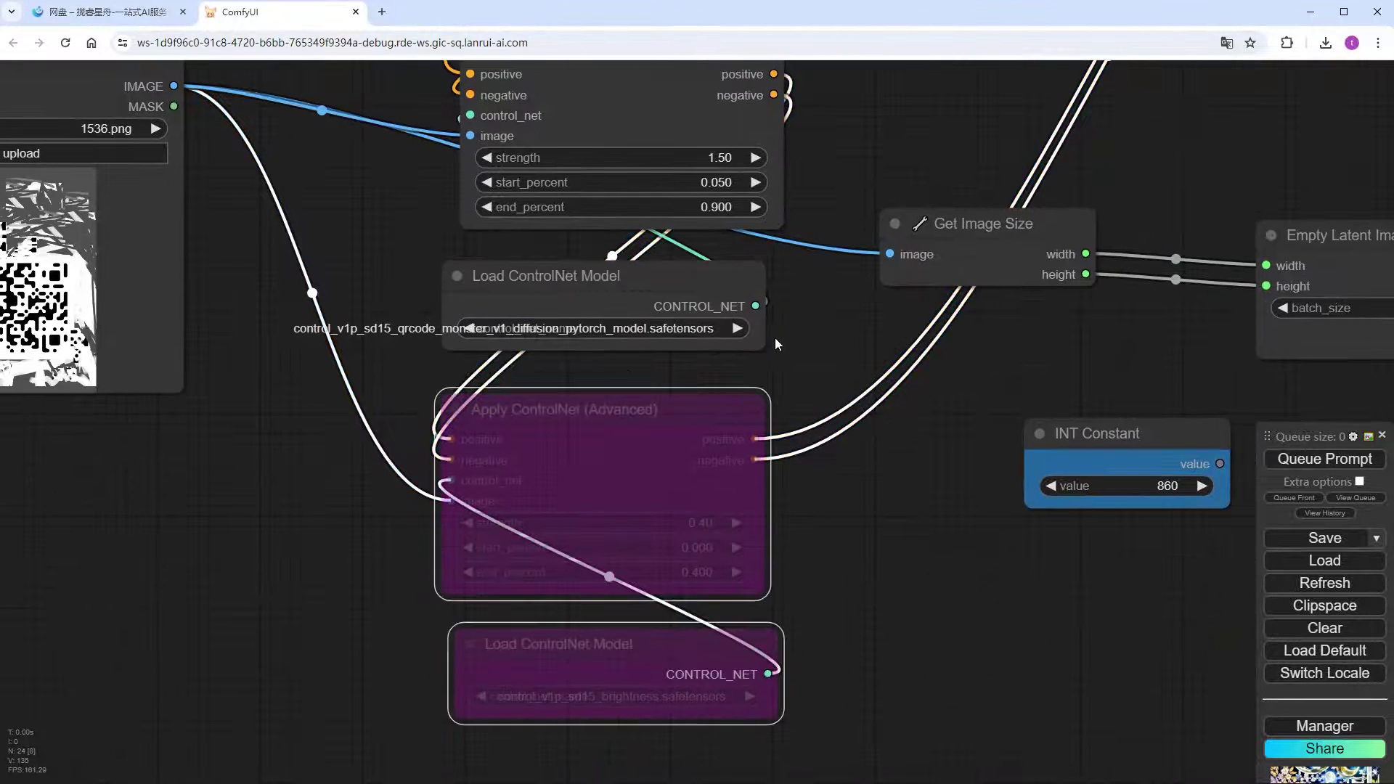
pyautogui.click(724, 157)
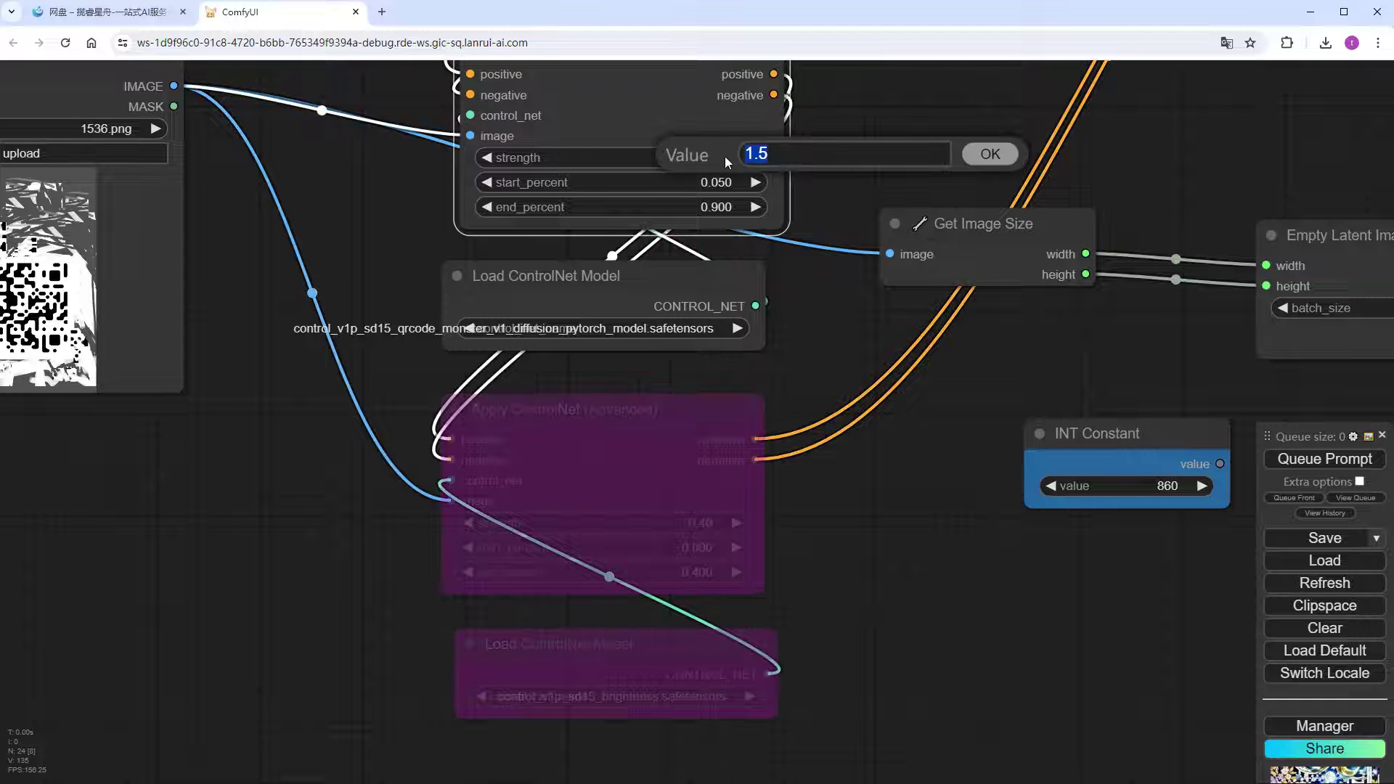
pyautogui.press('BackSpace')
pyautogui.write('3')
pyautogui.press('Return')
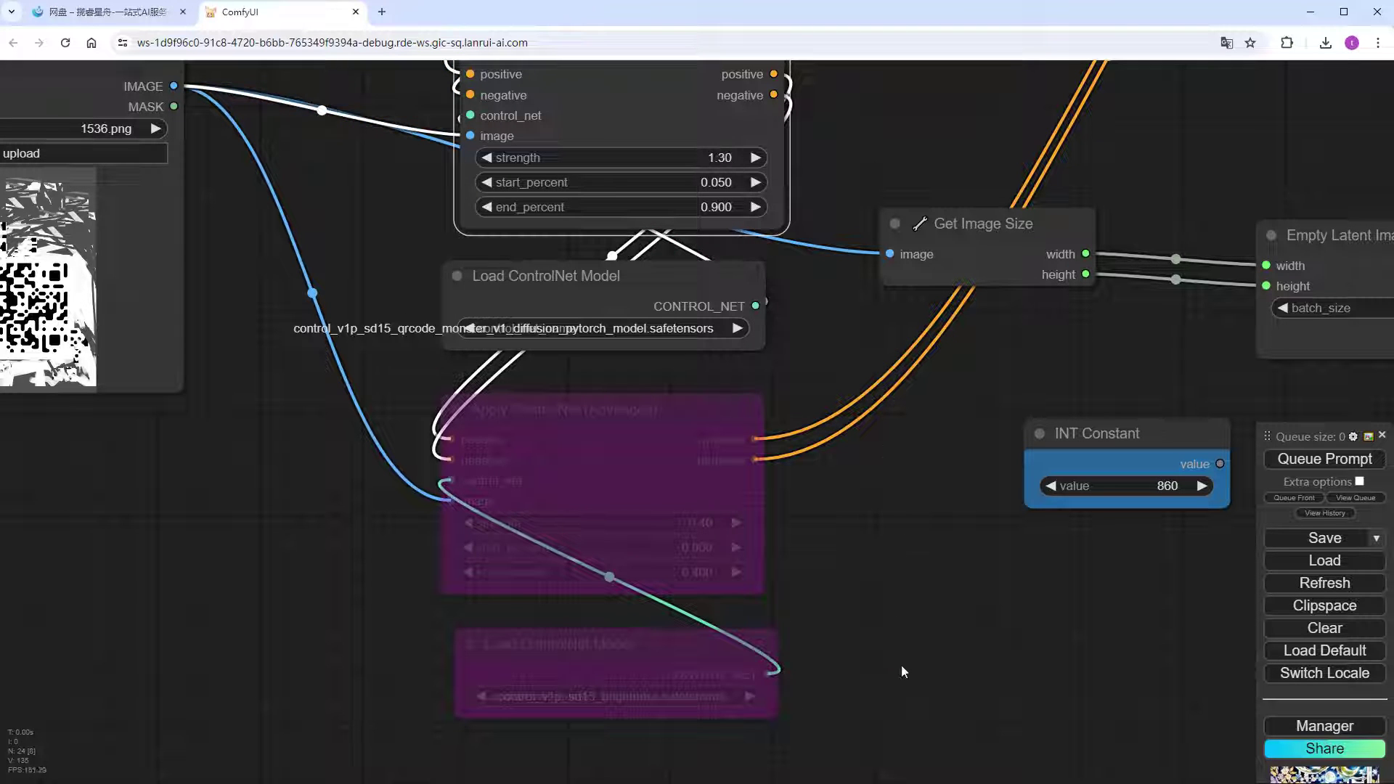
pyautogui.moveTo(802, 713); pyautogui.dragTo(407, 389)
pyautogui.hotkey('ctrl', 'b')
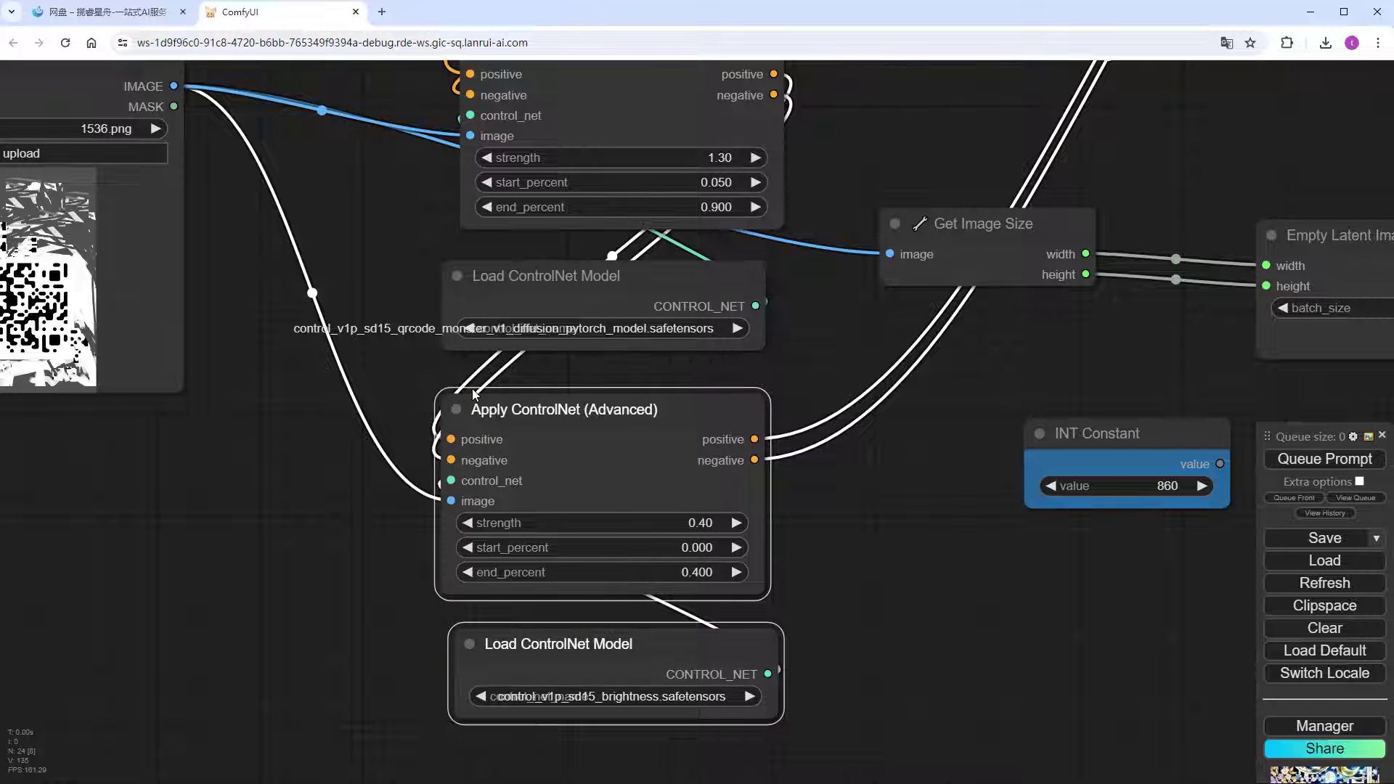
# - Switch the Load Checkpoint model to primemix_v21
pyautogui.scroll(-8, 472, 390)
pyautogui.moveTo(286, 159); pyautogui.dragTo(678, 690)
pyautogui.scroll(7, 725, 485)
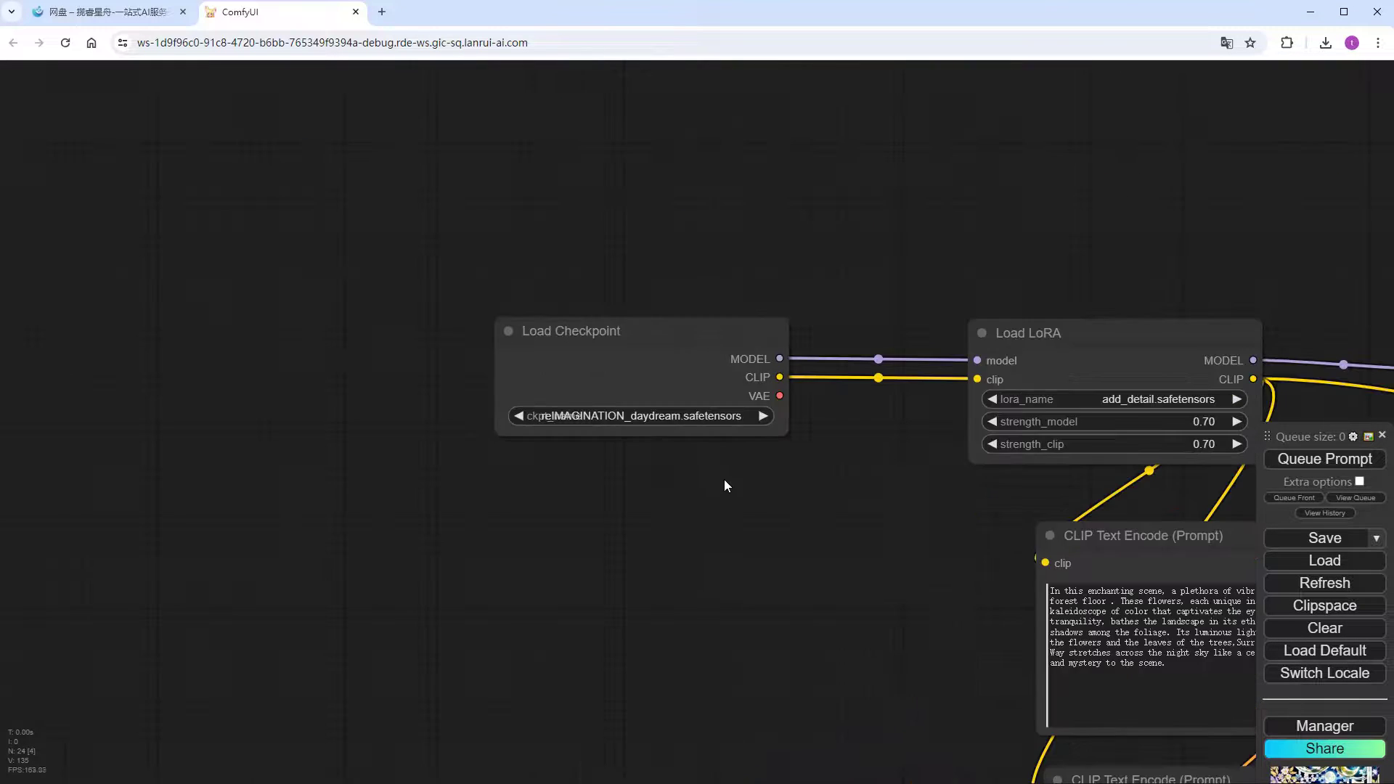
pyautogui.scroll(5, 724, 485)
pyautogui.click(681, 387)
pyautogui.write('pr')
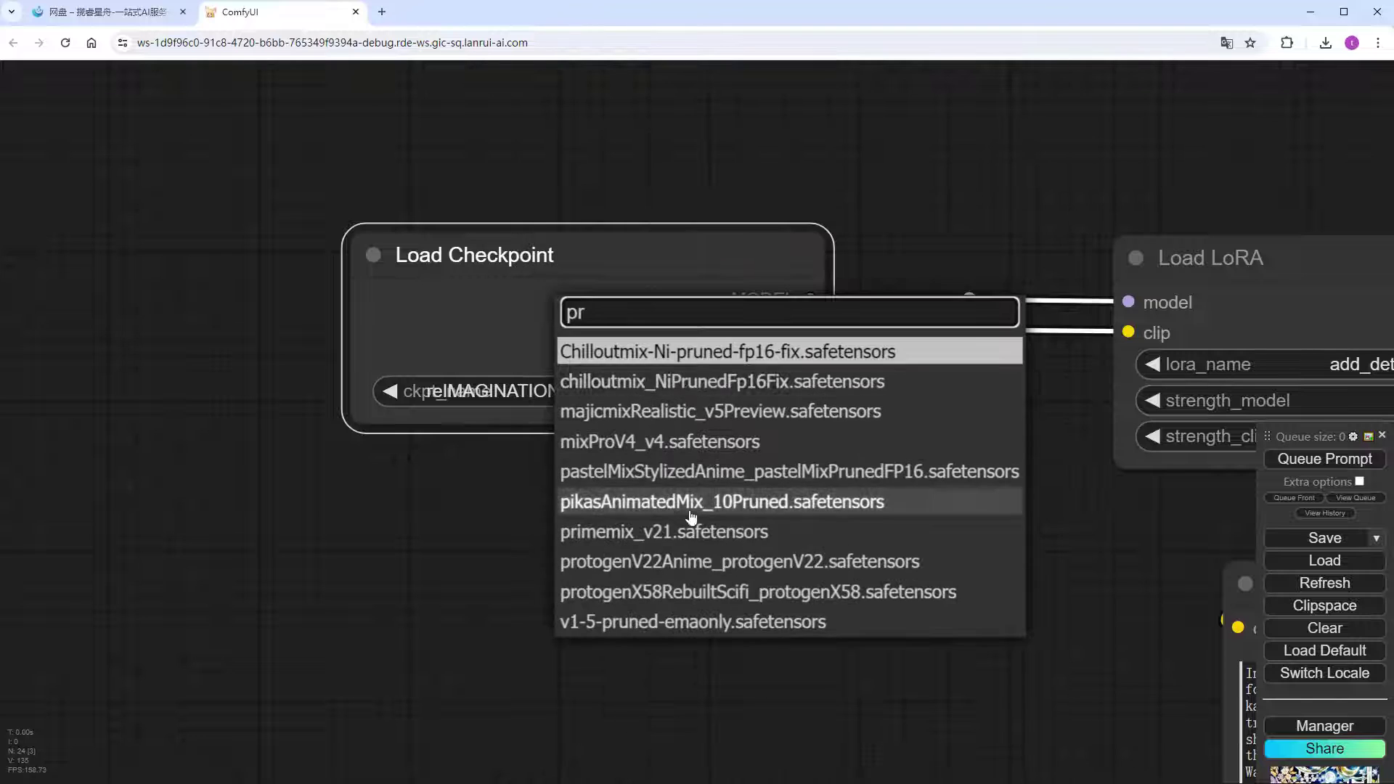
pyautogui.click(694, 529)
# - Replace the positive prompt with the pasted anime-girl tag list
pyautogui.scroll(-3, 669, 575)
pyautogui.moveTo(750, 618); pyautogui.dragTo(297, 413)
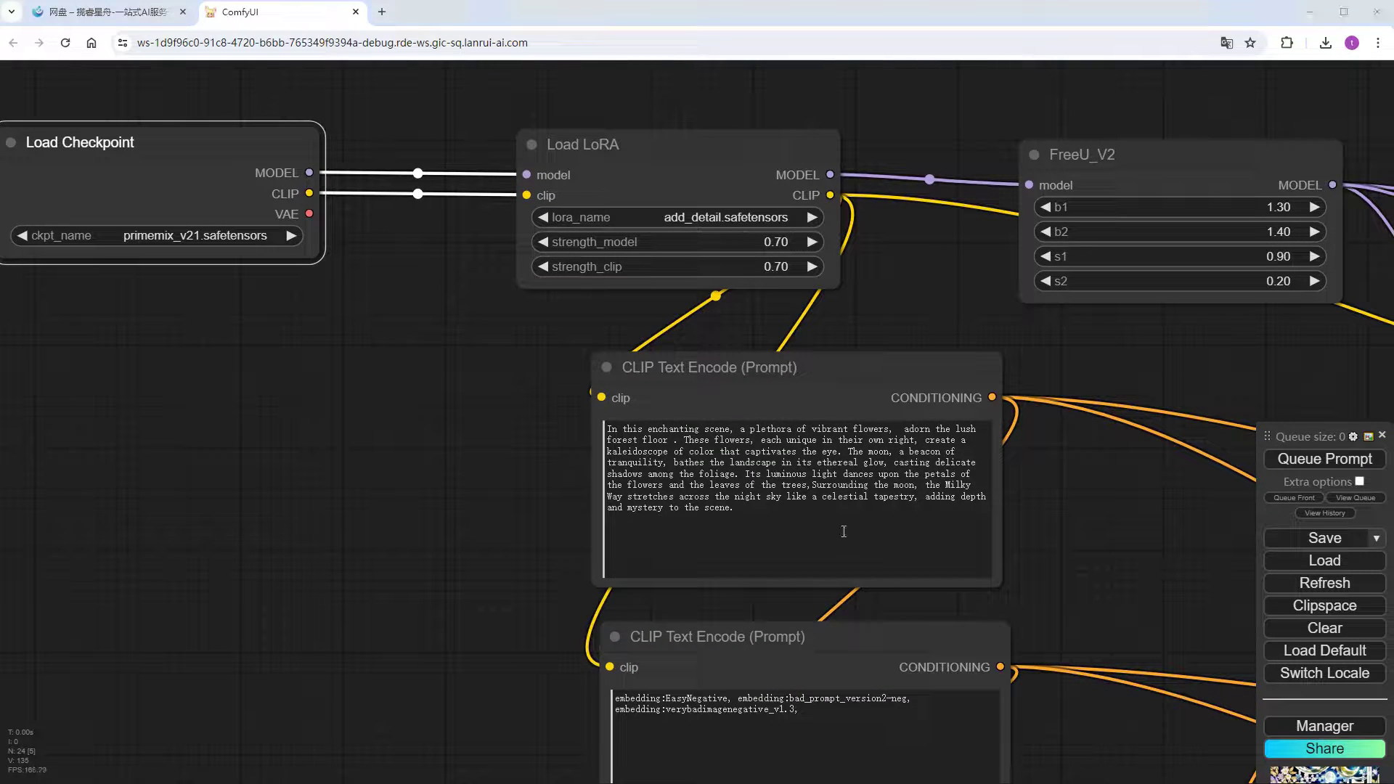
pyautogui.click(926, 558)
pyautogui.hotkey('ctrl', 'a')
pyautogui.write('1girl, solo, long_hair, breasts, looking_at_viewer, blush, black_hair, dress, bow, ribbon, closed_mouth, cleavage, bare_shoulders, medium_breasts, standing, purple_eyes, hair_ribbon, short_sleeves, frills, hairband, black_dress, wrist_cuffs, feet_out_of_frame, white_bow, white_ribbon, (black_ribbon:1.2)')
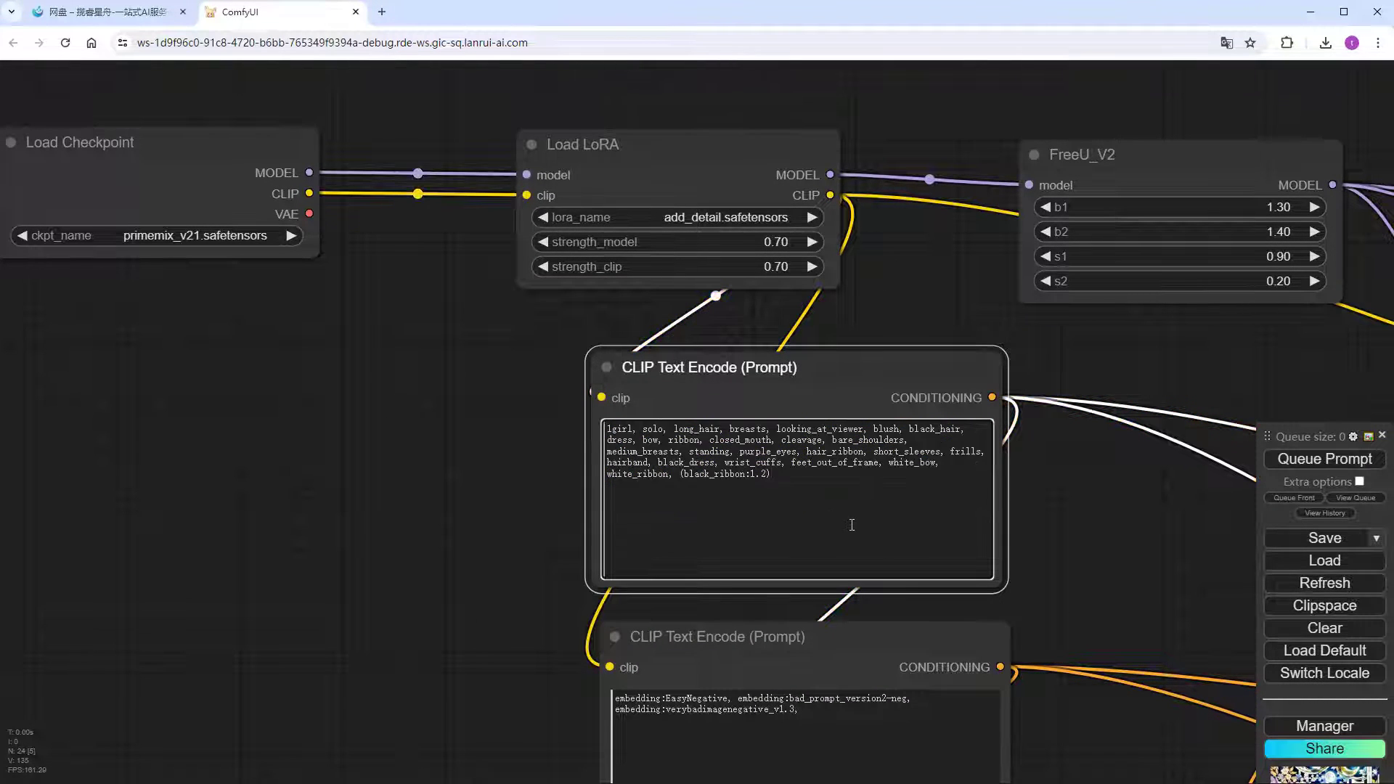
# - Select blessed2.vae.pt in Load VAE and queue the generation
pyautogui.moveTo(1075, 672); pyautogui.dragTo(261, 174)
pyautogui.click(864, 362)
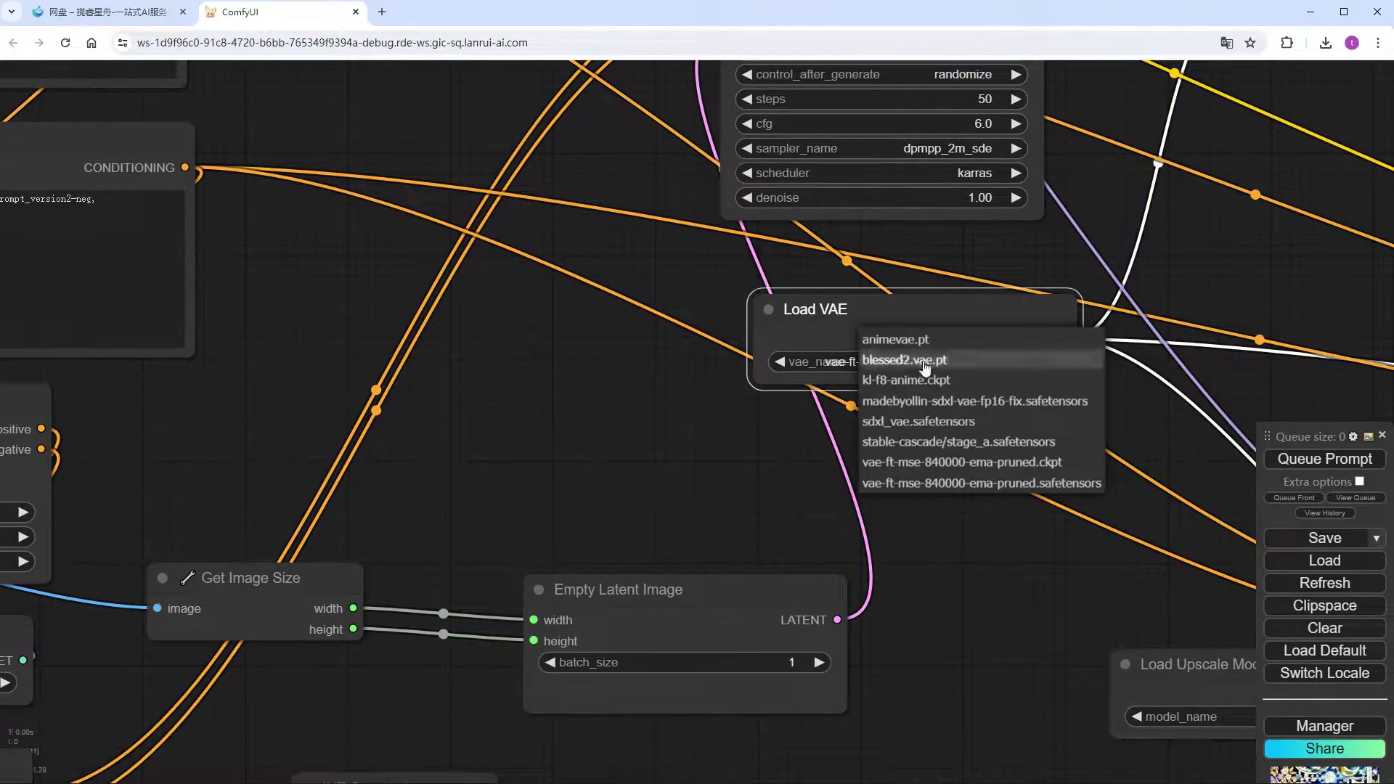
pyautogui.click(925, 361)
pyautogui.click(1325, 459)
pyautogui.scroll(-2, 1009, 506)
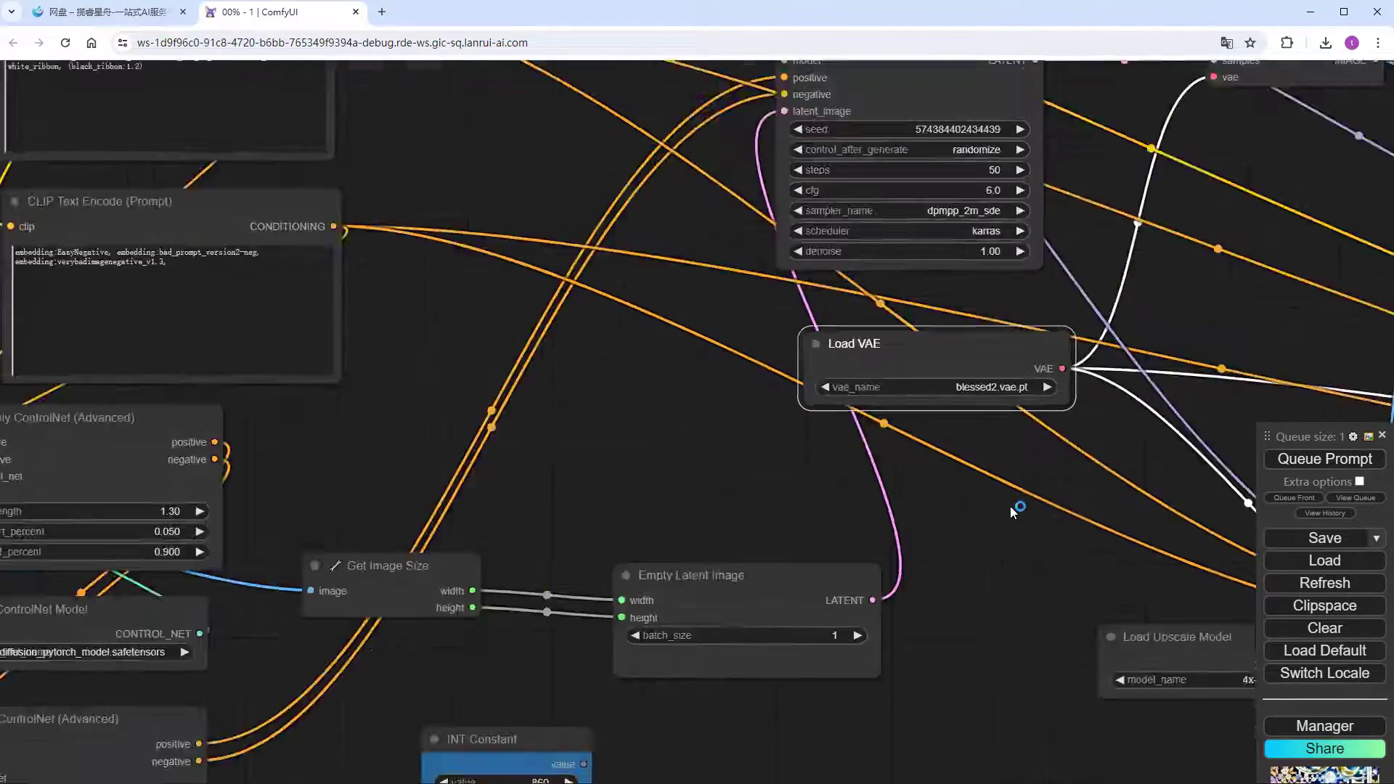
pyautogui.scroll(-5, 167, 539)
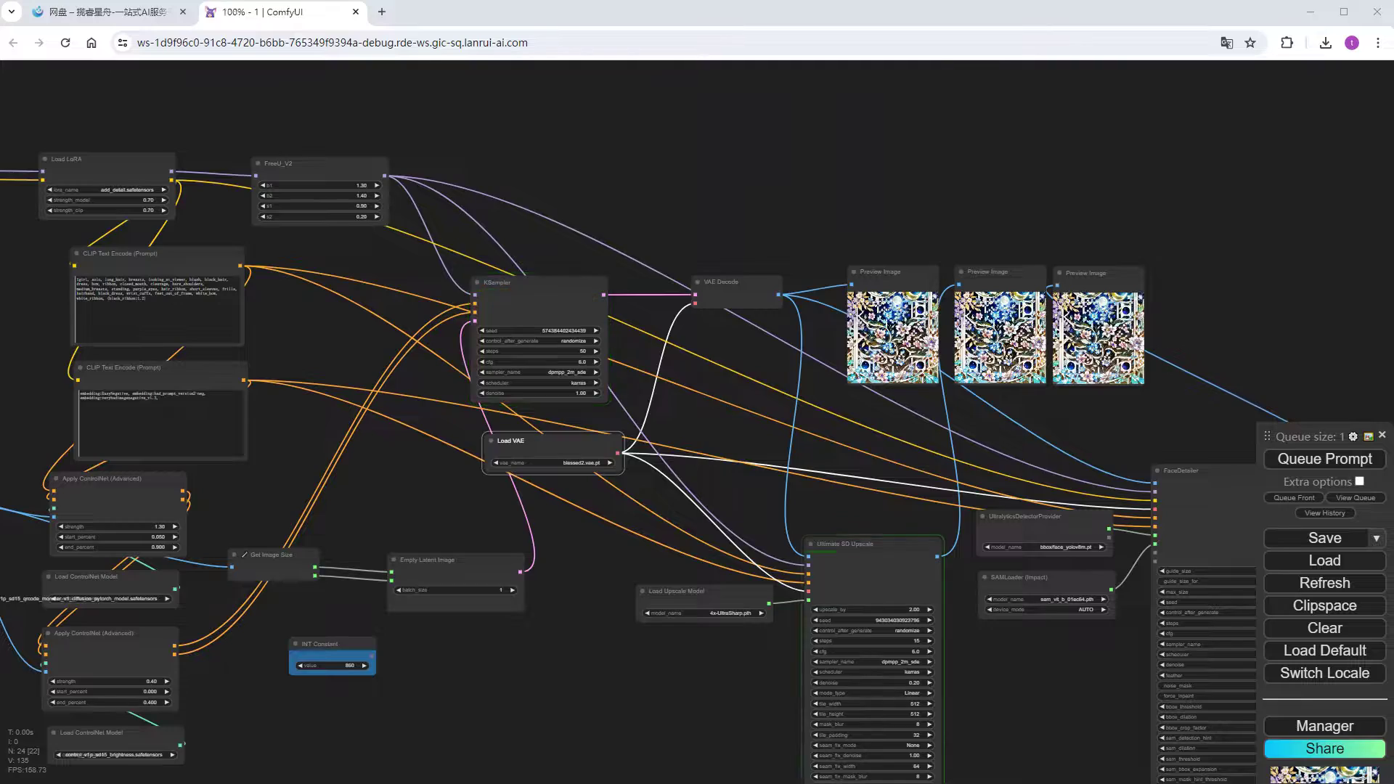
# - Zoom around the Preview Image nodes to inspect the finished anime girl woven into the QR pattern
pyautogui.scroll(10, 791, 590)
pyautogui.scroll(-5, 778, 509)
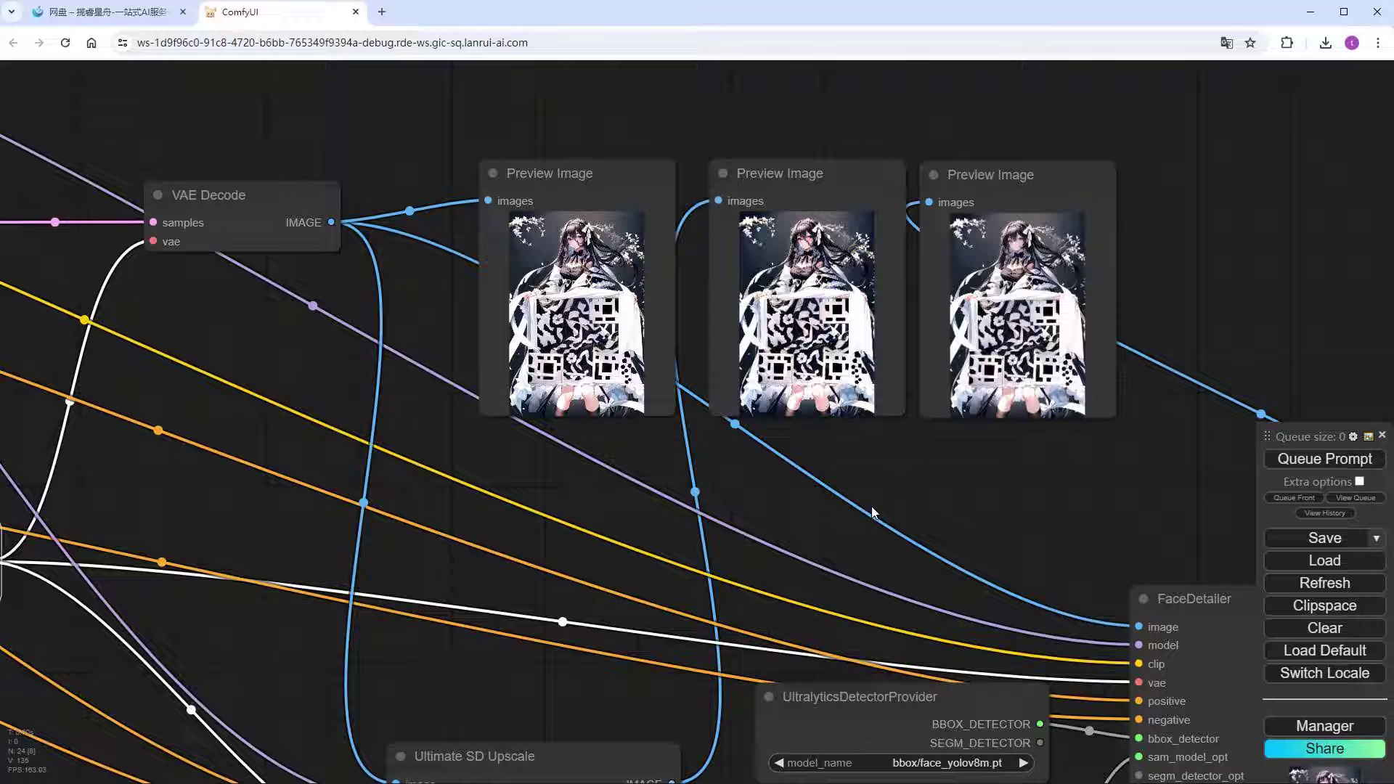
# - Queue the workflow once more for another anime-girl QR image
pyautogui.click(1325, 460)
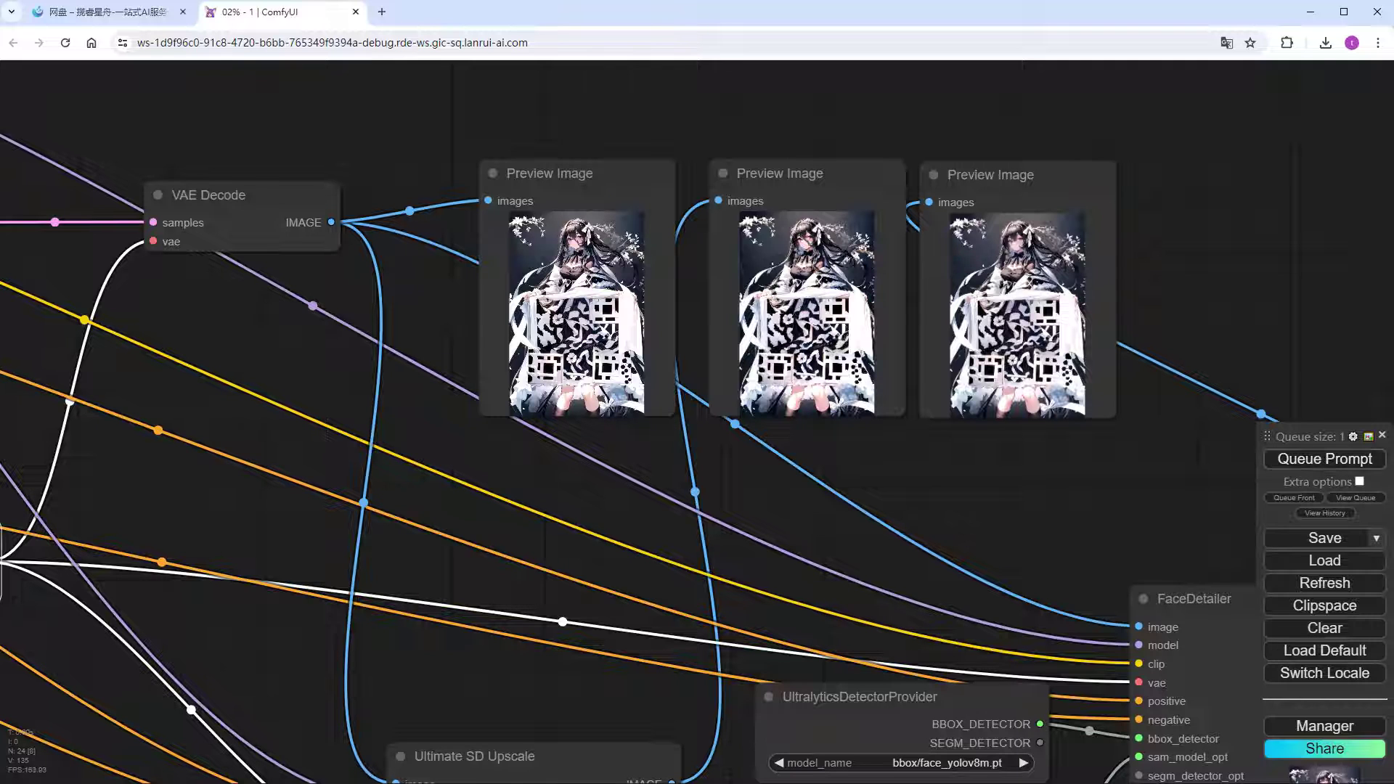